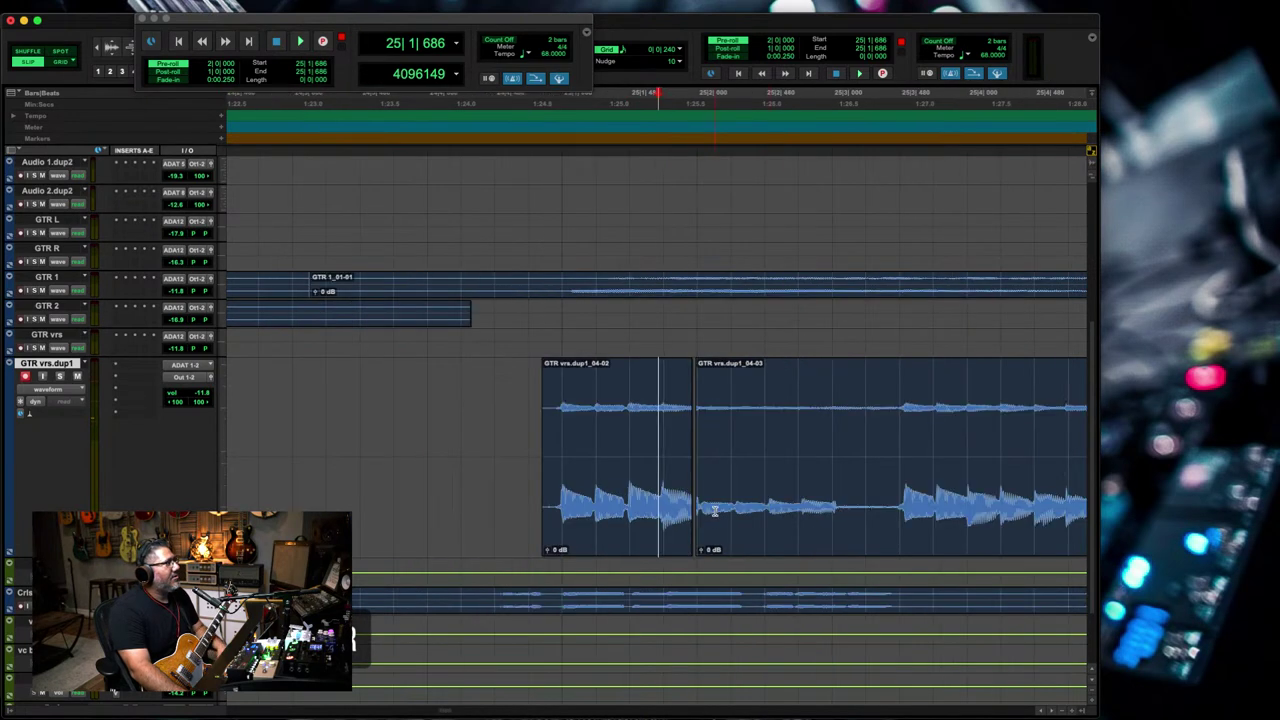
- Isolate the note near 25|1|720 on GTR vrs.dup1, shift it slightly earlier onto the grid, and trim its start to 25|1|703
drag(778, 476, 412, 471)
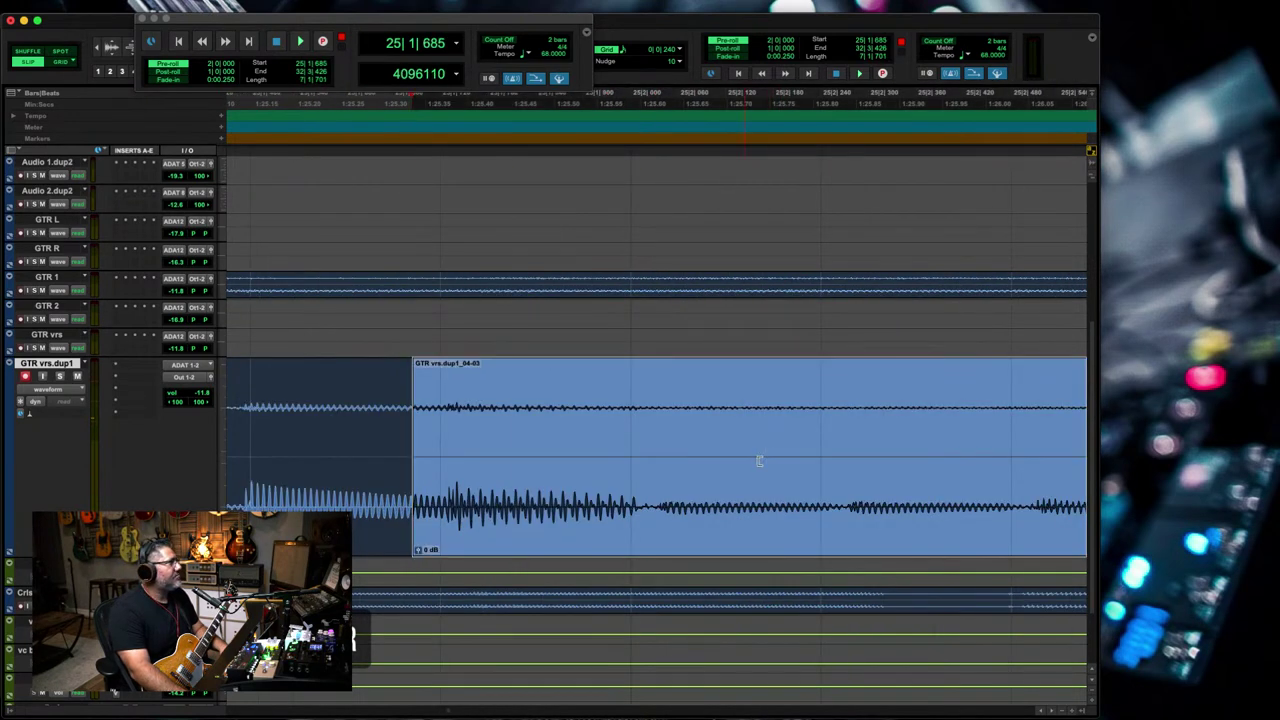
click(772, 458)
drag(609, 491, 598, 492)
drag(394, 516, 429, 516)
click(523, 494)
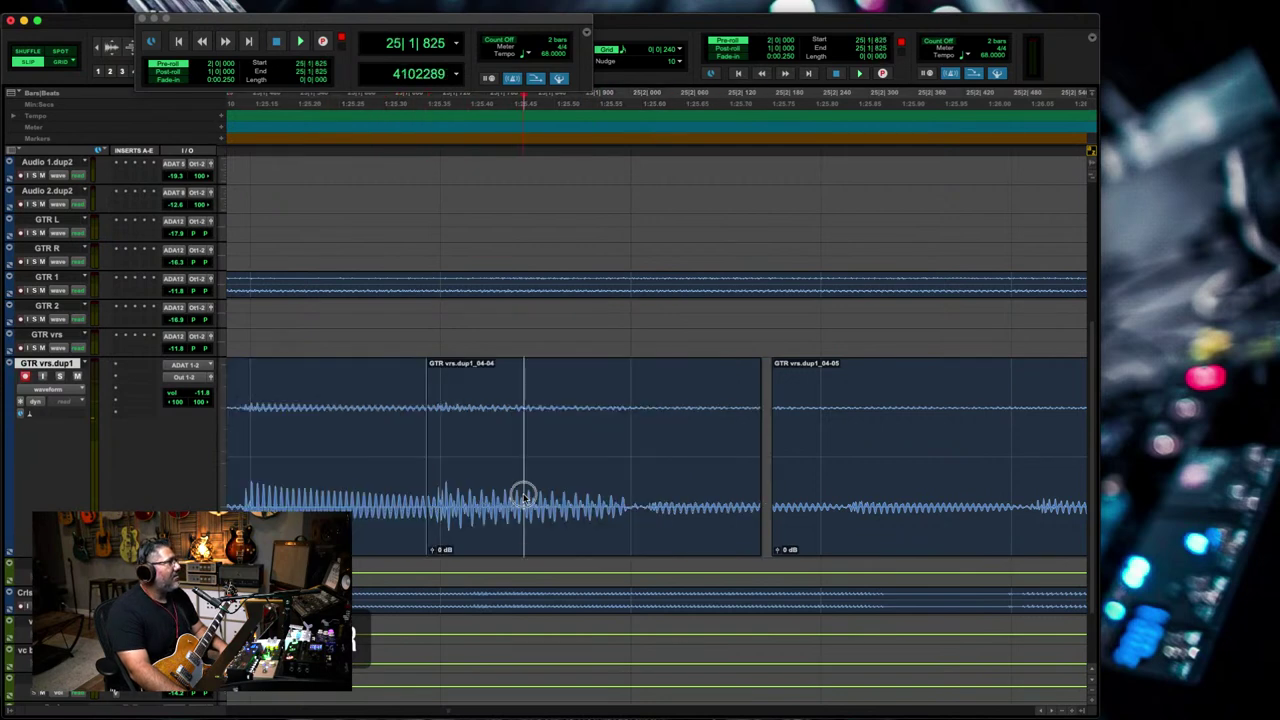
- Extend the end of the shifted guitar clip to 25|3|219 to close the gap after it
key(r)
key(r)
drag(662, 512, 890, 522)
key(e)
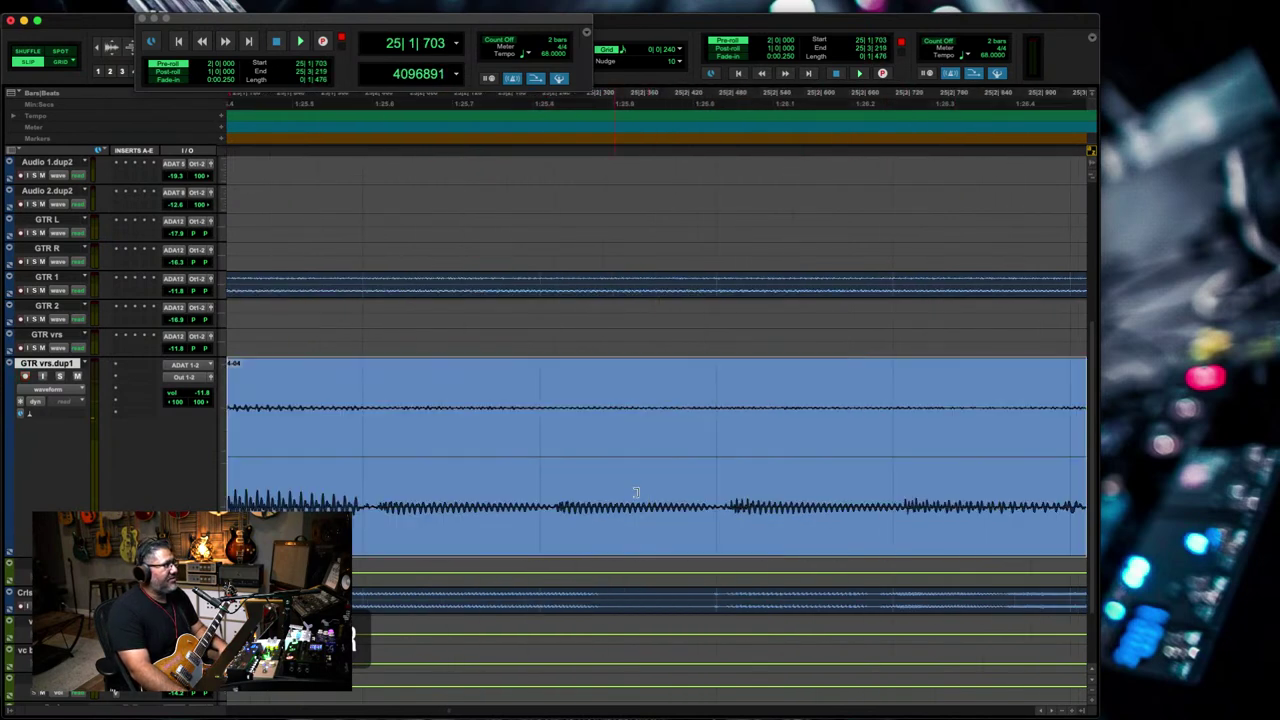
- Separate the passage between beats 2 and 3 of bar 25 and shift it slightly earlier so it starts at 25|2|181
click(546, 505)
drag(733, 512, 540, 500)
key(e)
key(e)
key(F6)
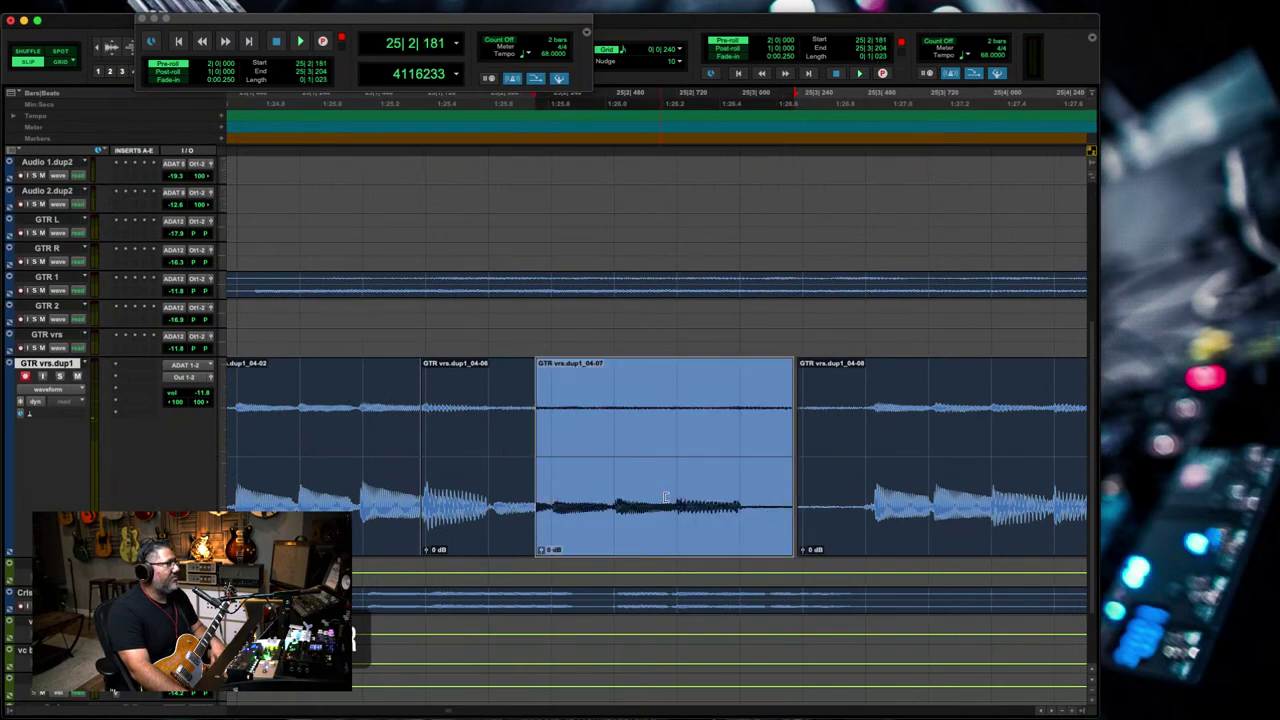
- Close the gap after the shifted passage by trimming the next clip's start to 25|3|894, and play back the edit
key(e)
drag(723, 515, 847, 515)
key(e)
key(e)
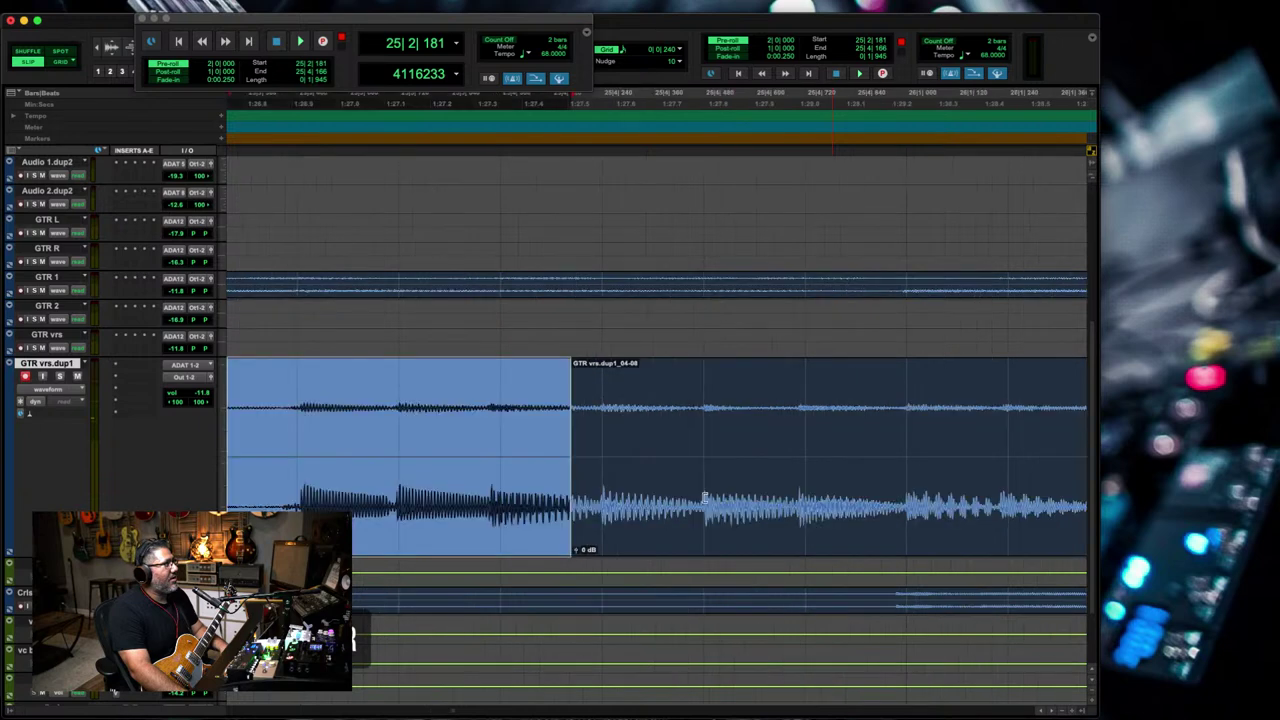
drag(560, 505, 470, 507)
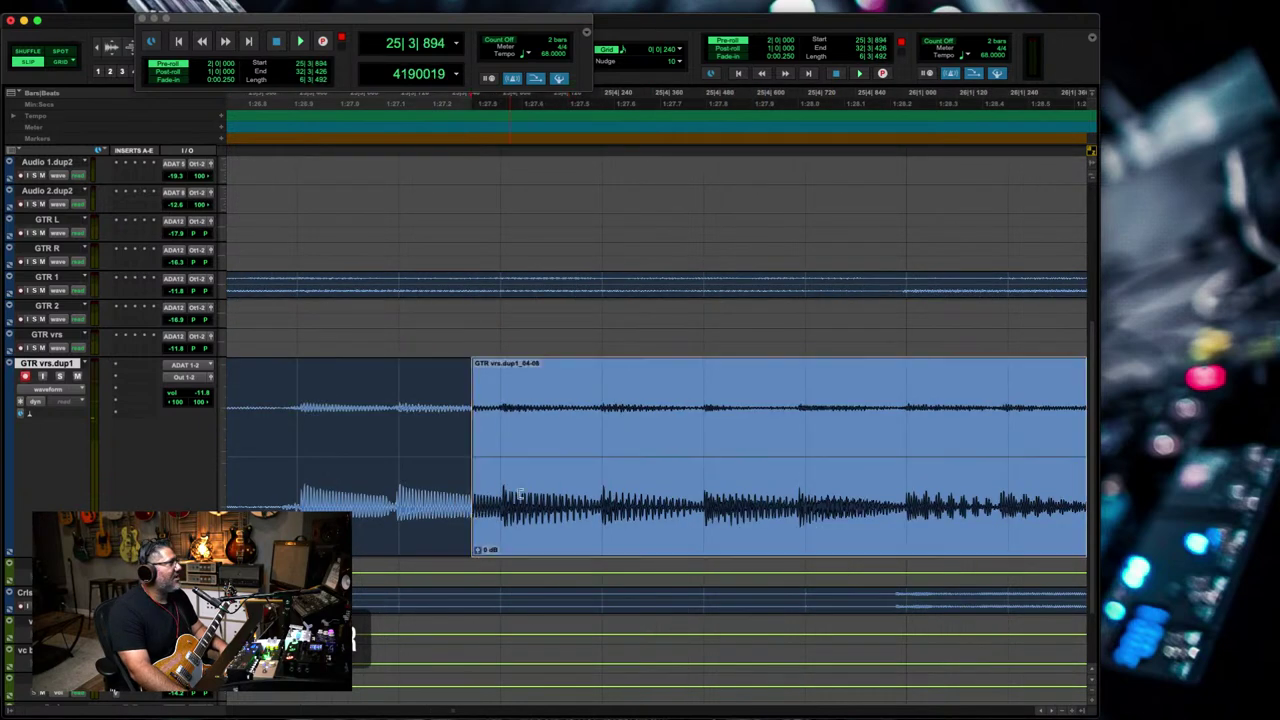
click(680, 480)
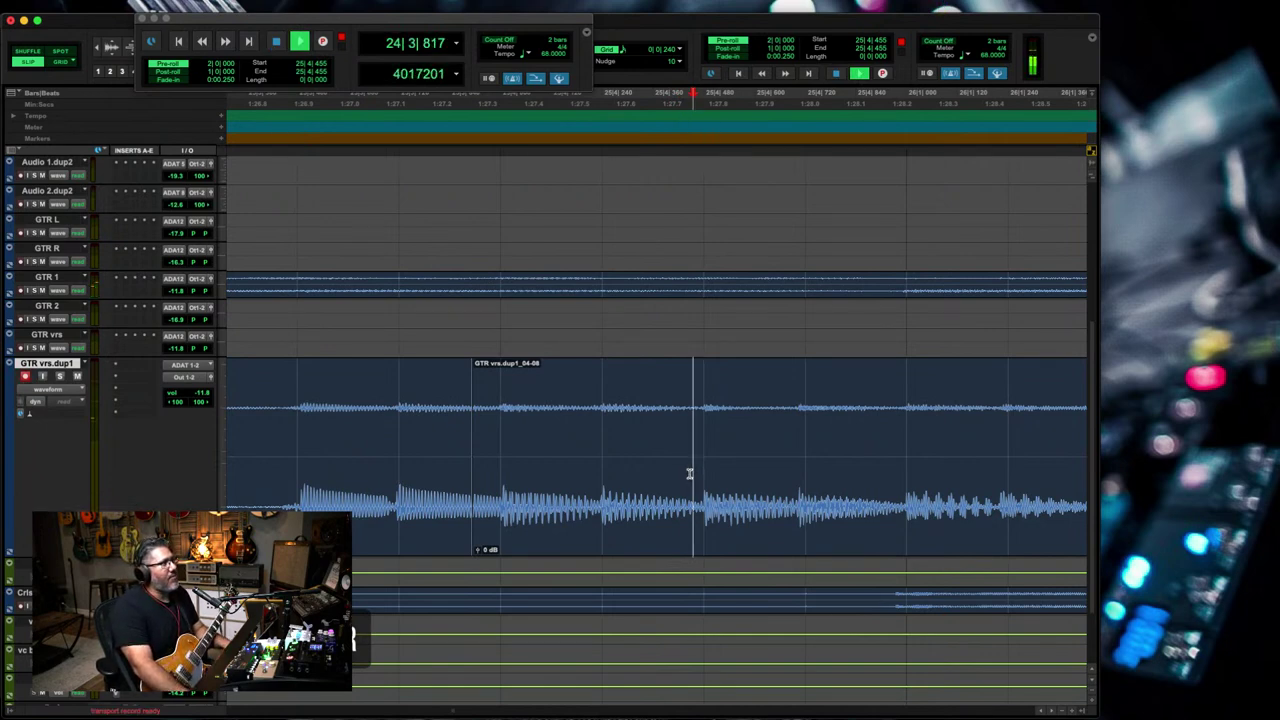
key(space)
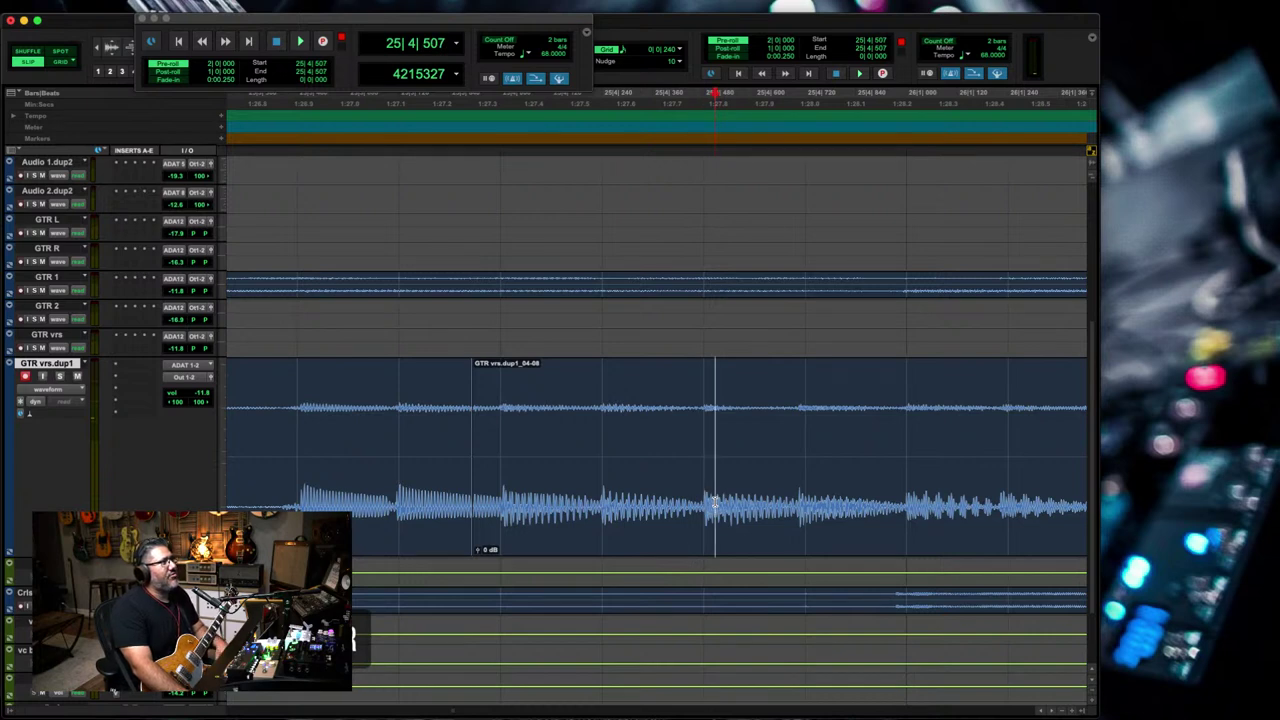
- Separate the note between 25|4|658 and 25|4|839, shift it slightly later onto the grid, and trim its start
key(r)
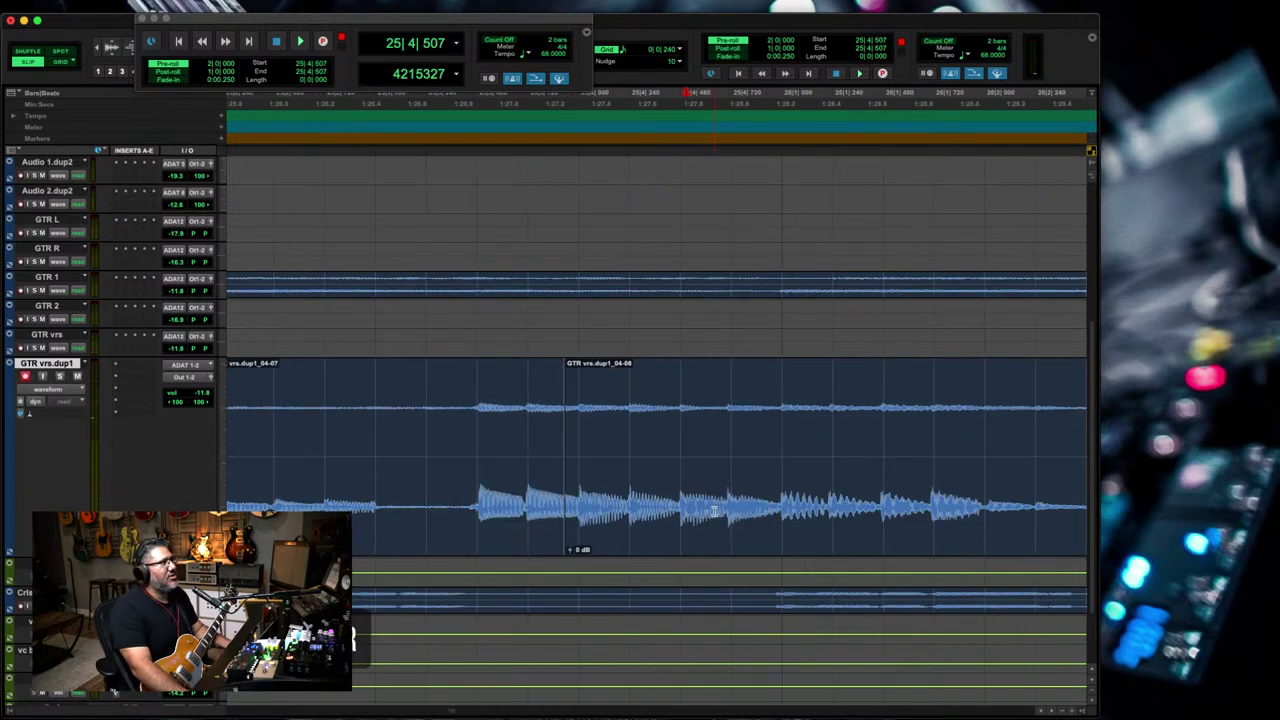
key(super+bracketright)
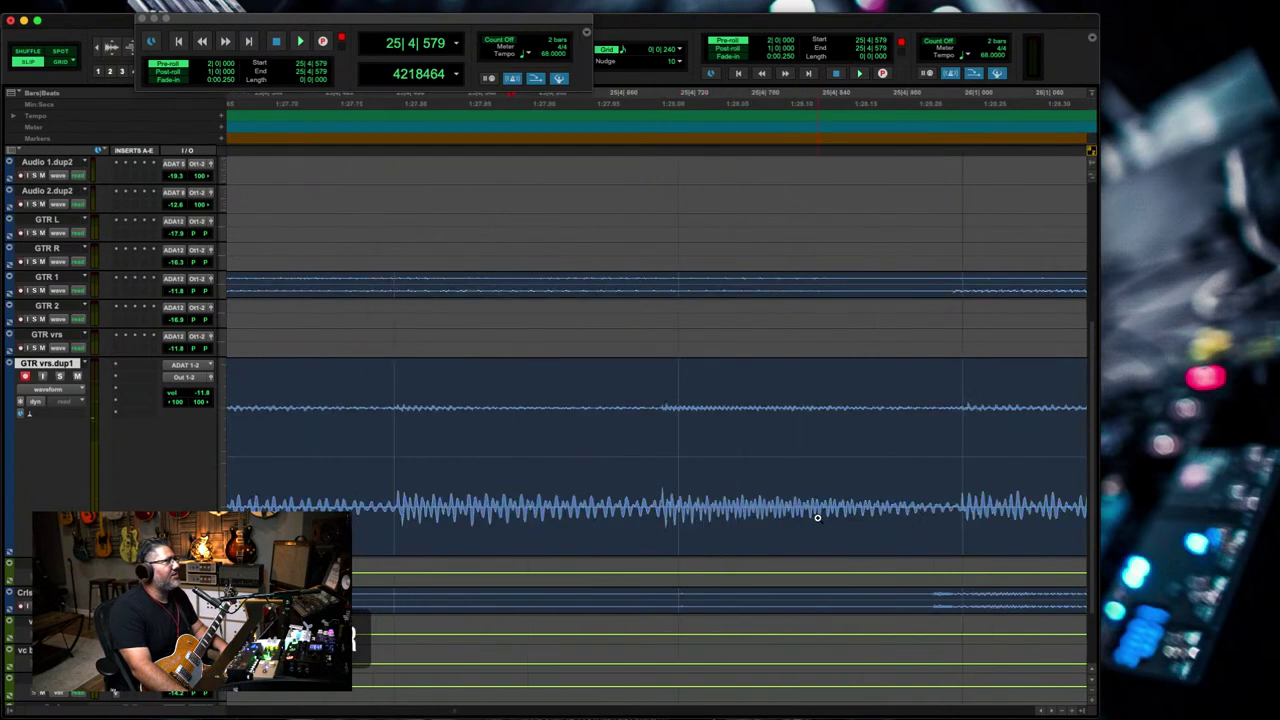
drag(818, 489, 604, 500)
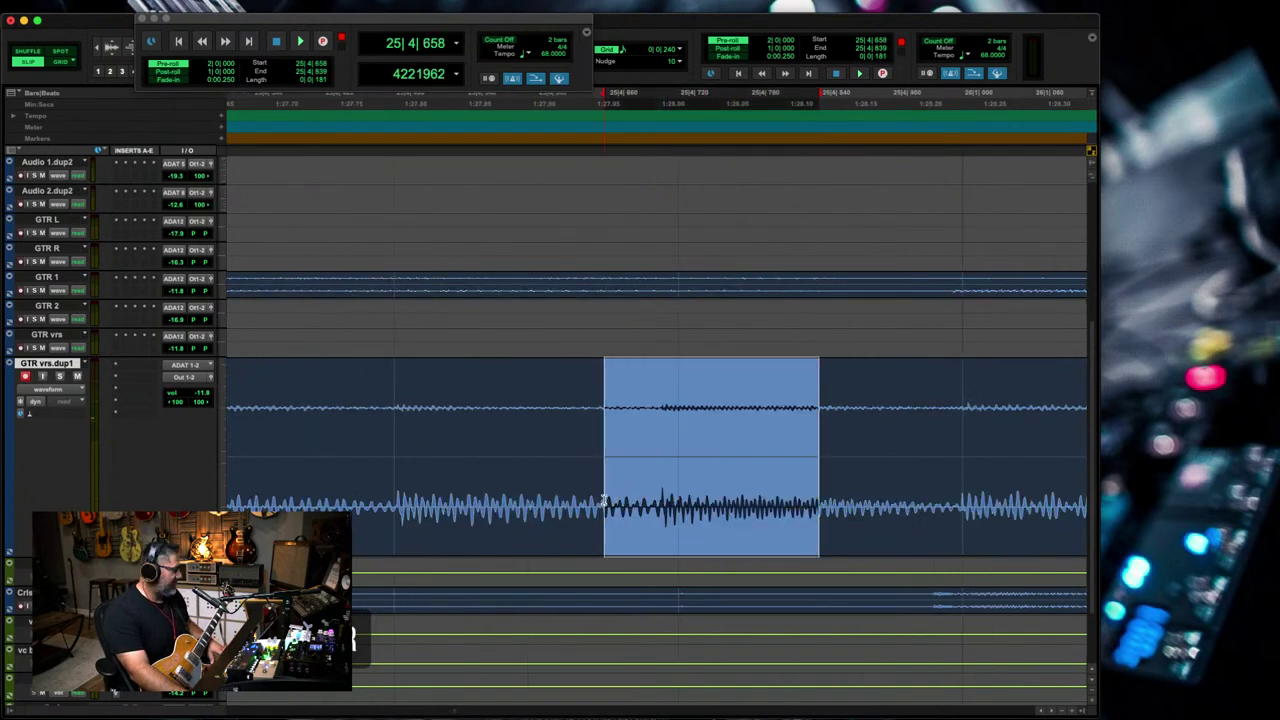
drag(718, 508, 734, 500)
mouse_move(605, 505)
mouse_down()
mouse_move(676, 510)
mouse_move(611, 507)
mouse_up()
click(710, 508)
key(super+bracketleft)
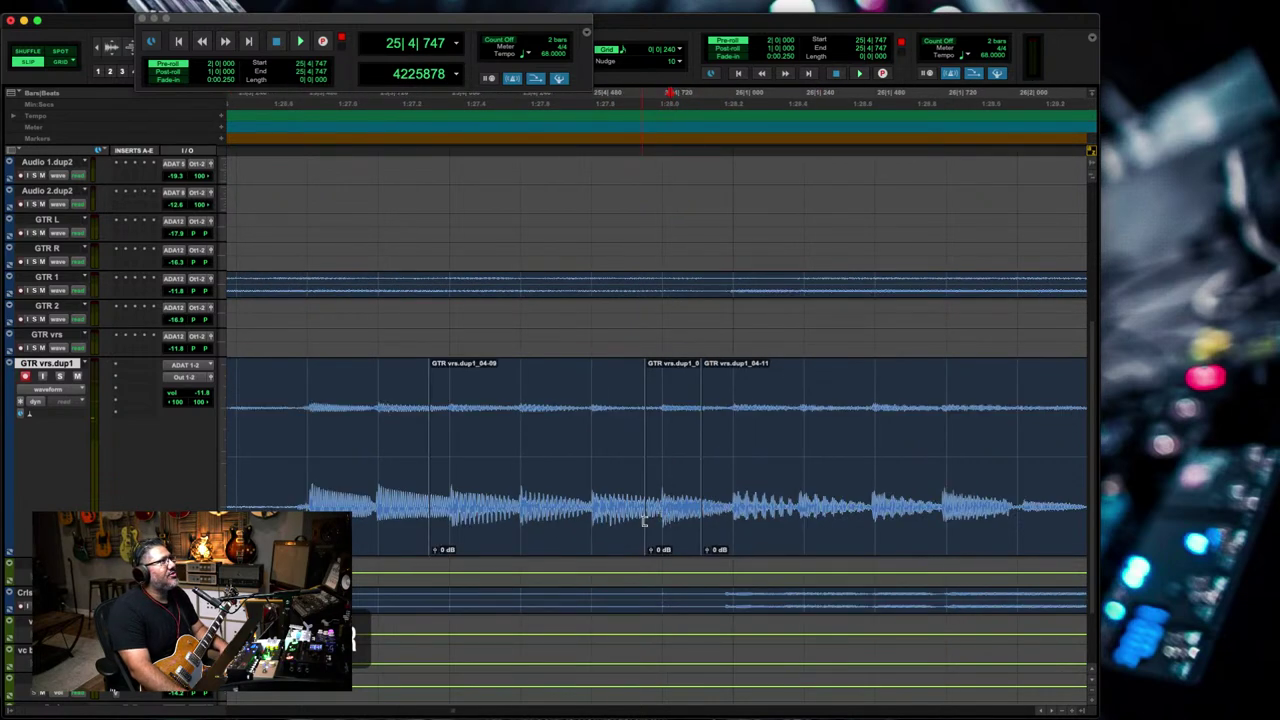
- Move the start boundary of the separated note closer to its attack, just before 25|4|720
drag(752, 487, 535, 472)
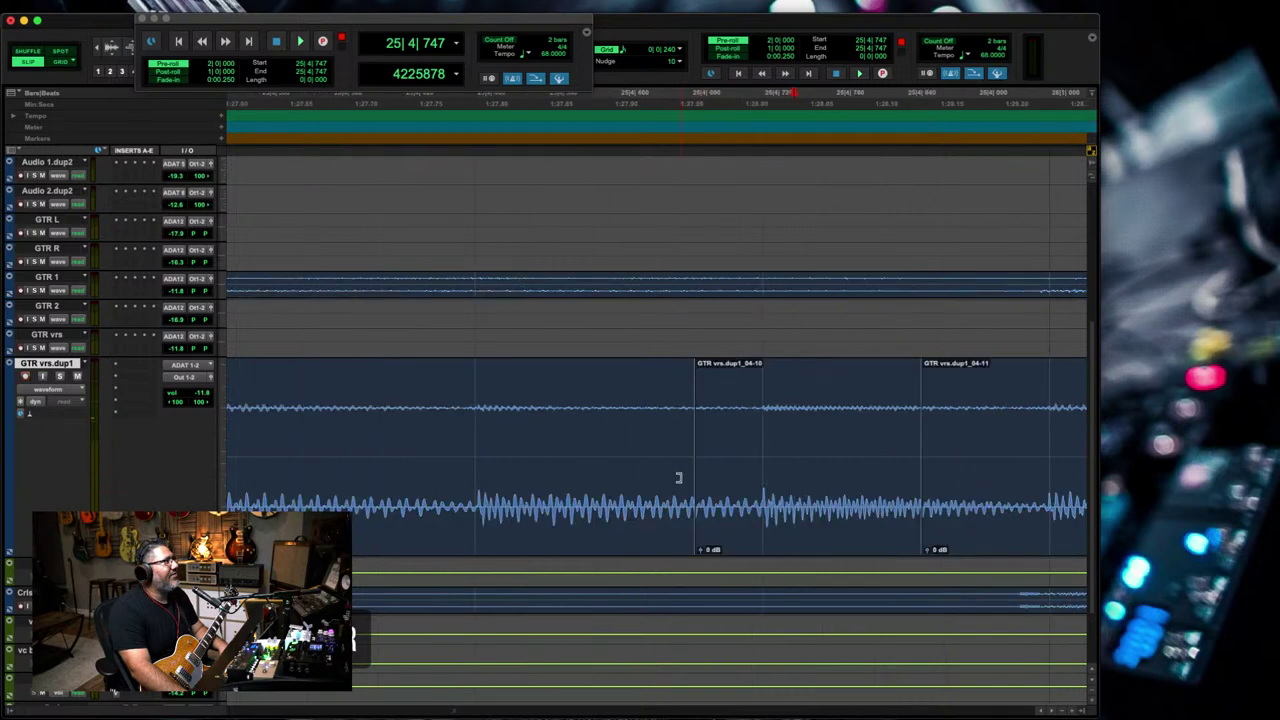
drag(681, 477, 729, 474)
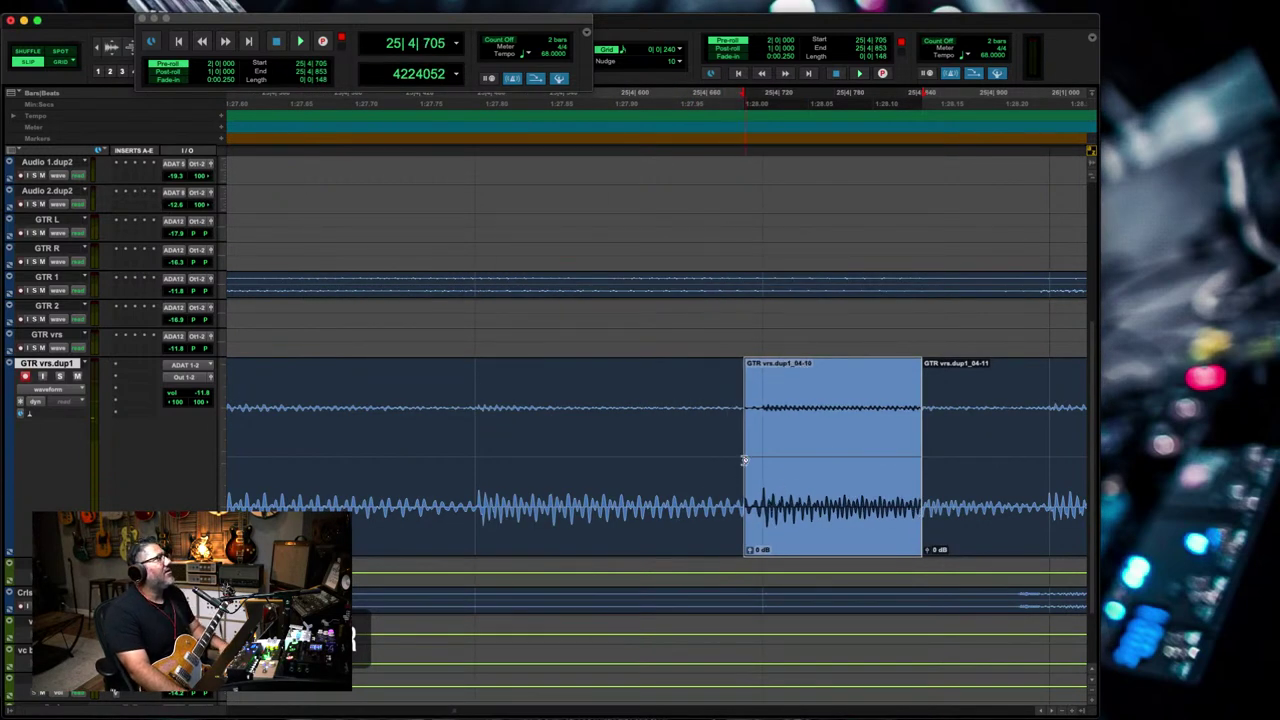
mouse_move(749, 460)
mouse_down()
mouse_move(717, 466)
mouse_move(729, 466)
mouse_up()
click(627, 472)
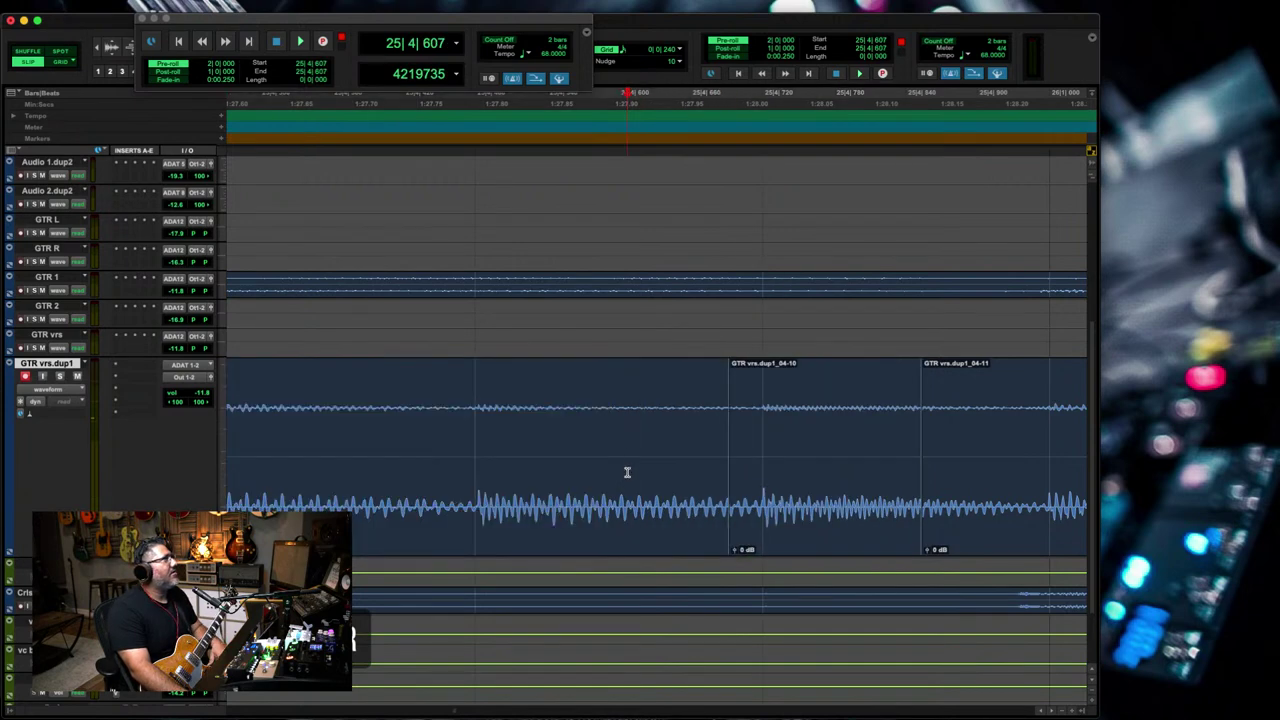
- Separate the section holding the notes near 26|1|240 and 26|1|480, align it with the grid, and trim its boundaries
key(r)
key(r)
key(r)
key(r)
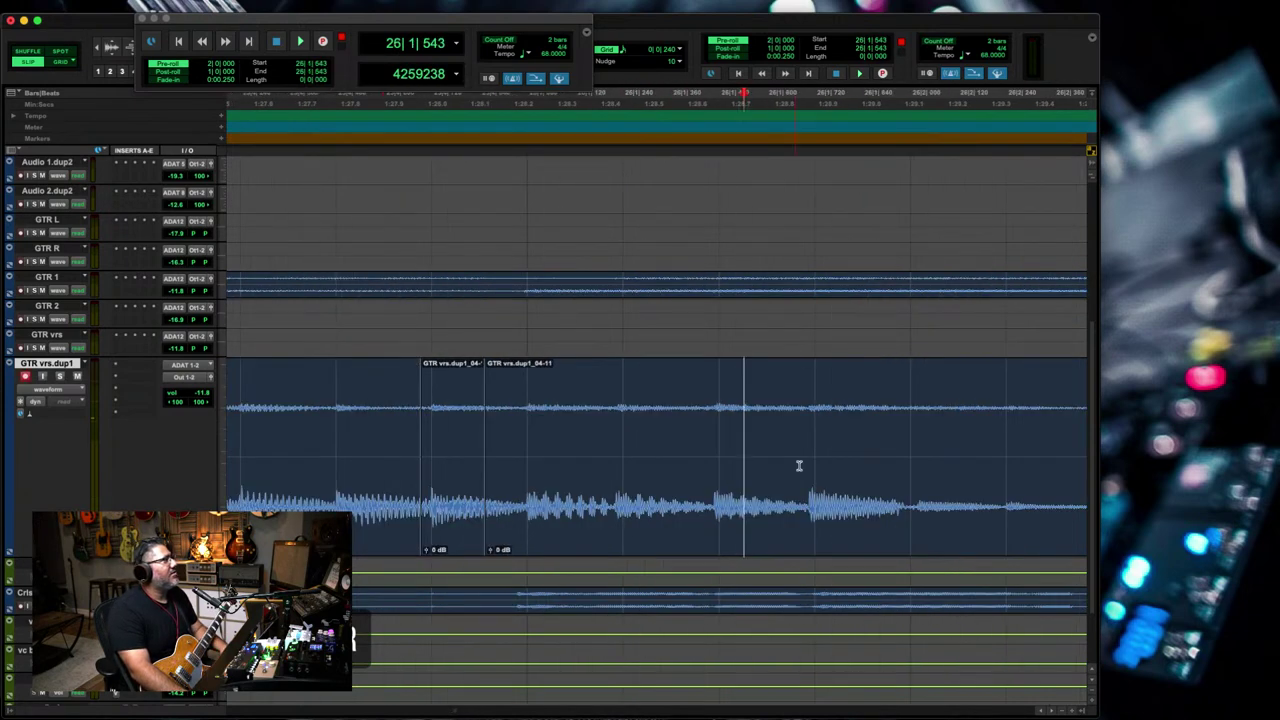
mouse_move(608, 487)
mouse_down()
mouse_move(773, 489)
mouse_move(692, 477)
mouse_move(589, 498)
mouse_up()
key(F4)
key(F2)
mouse_move(589, 498)
mouse_down()
mouse_move(633, 496)
mouse_move(599, 499)
mouse_up()
drag(797, 489, 762, 489)
drag(757, 487, 587, 485)
click(763, 486)
key(r)
key(r)
key(r)
key(F5)
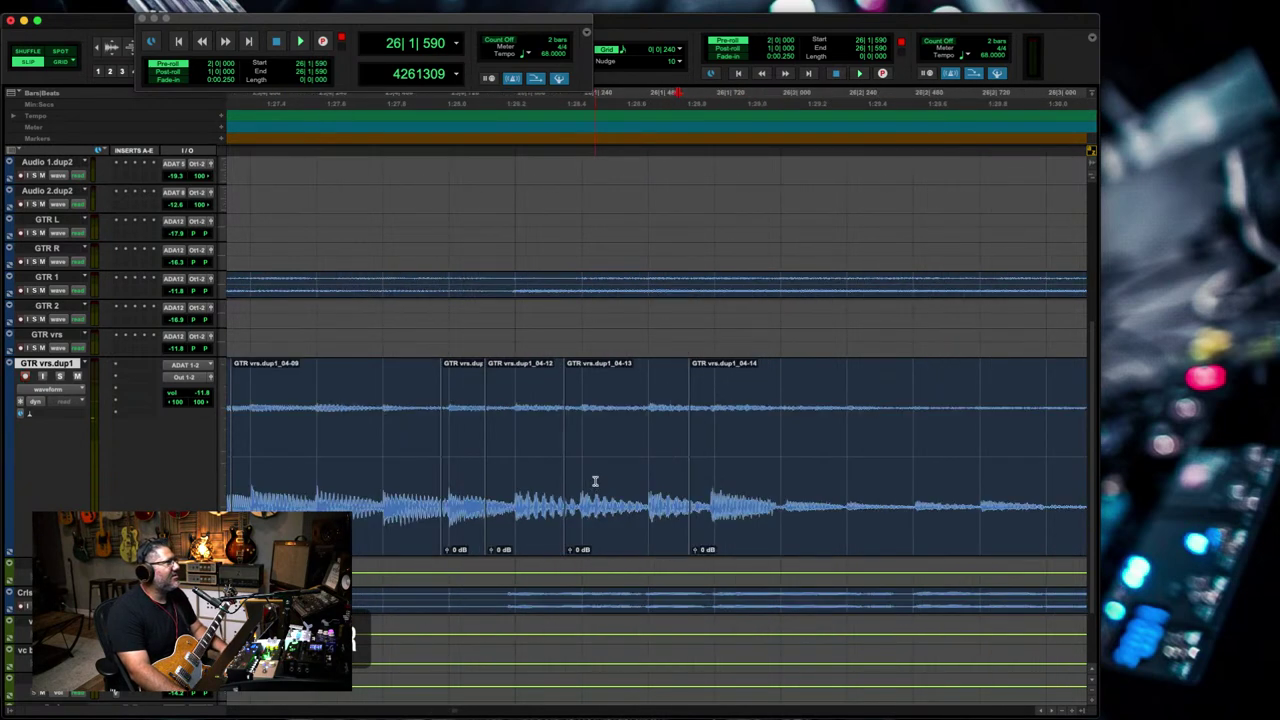
- Extend the aligned clip's end past the note at 26|1|720, to just before beat 2 of bar 26
drag(674, 497, 770, 518)
click(822, 494)
key(super+bracketleft)
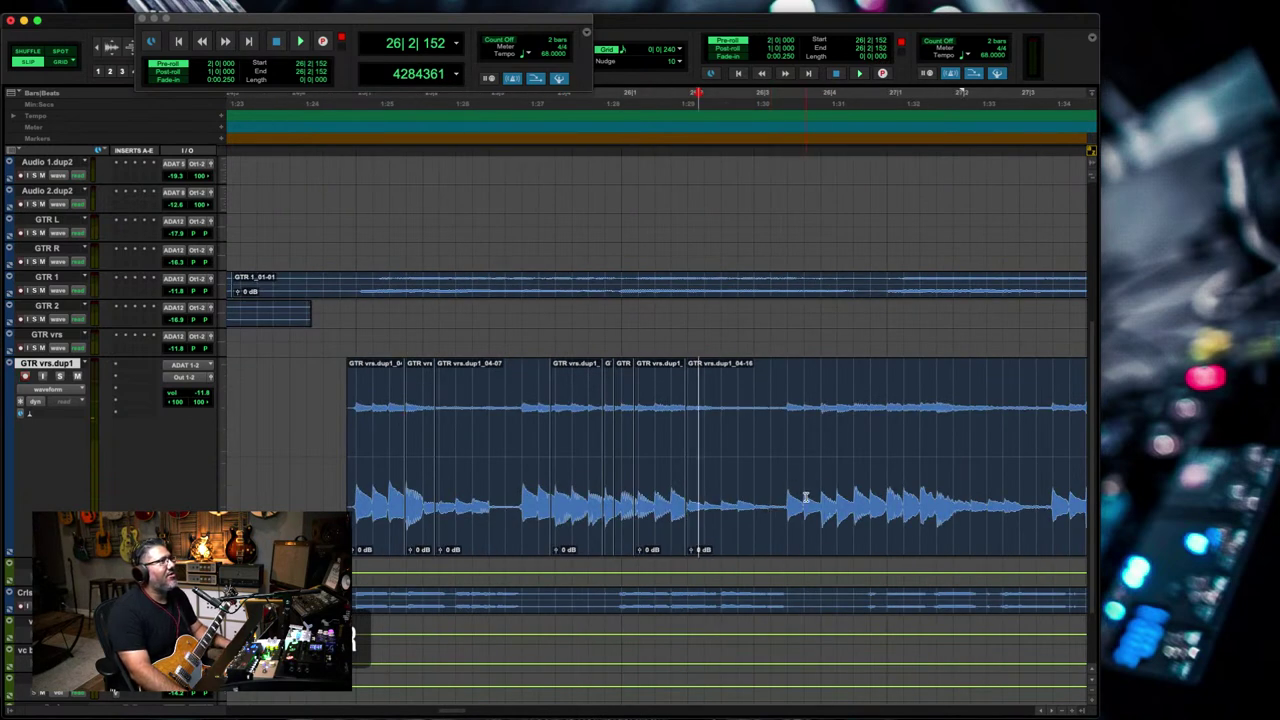
- Separate the note at beat 4 of bar 26 into its own clip from 26|3|949 to 26|4|212
key(super+bracketleft)
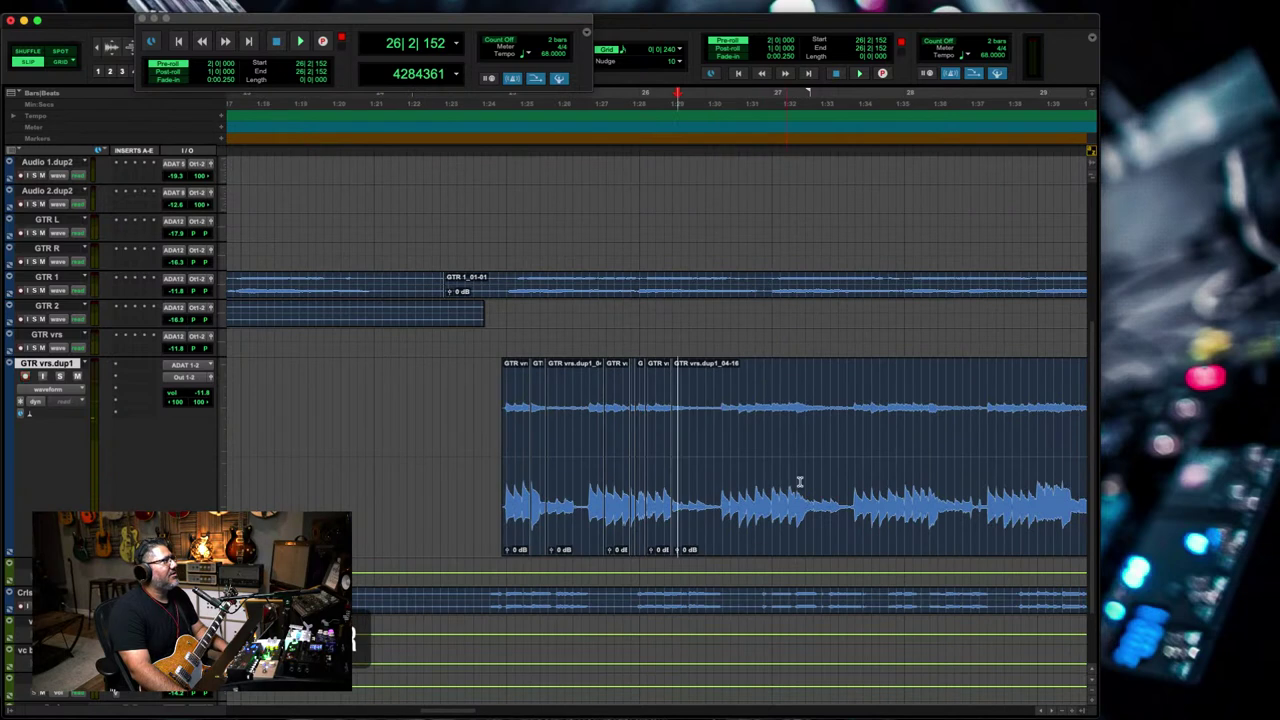
key(super+bracketright)
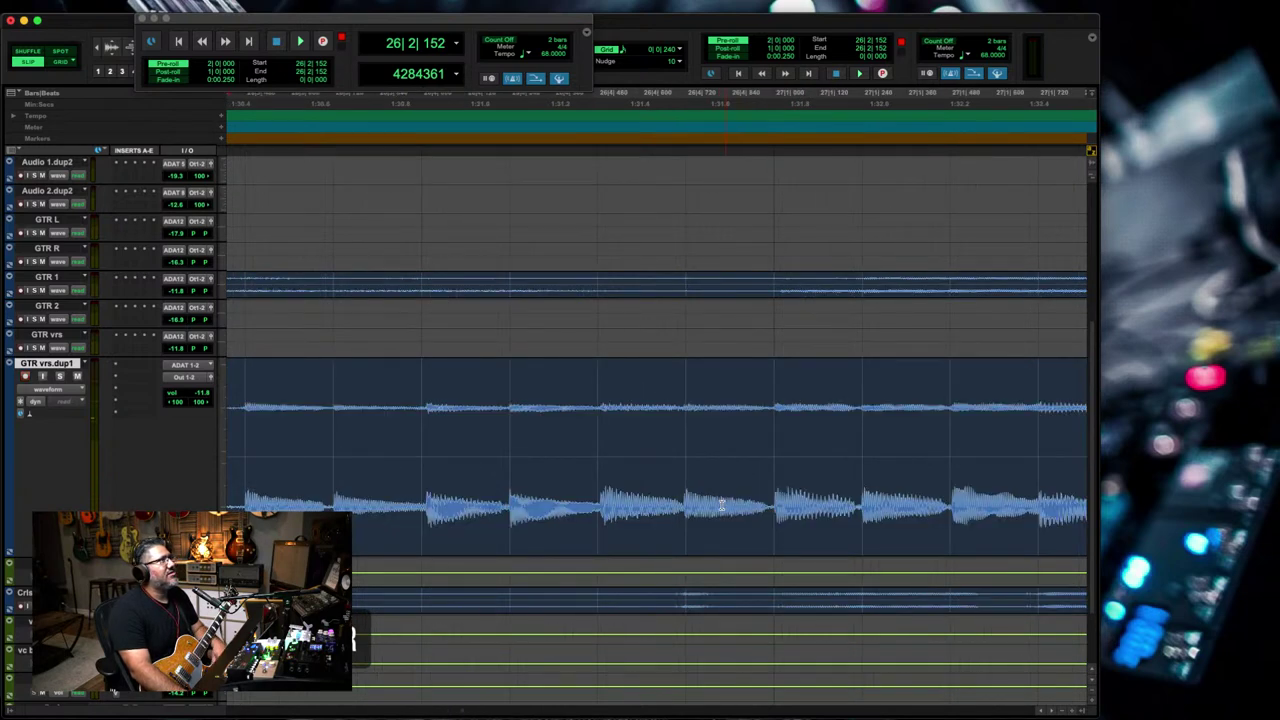
key(super+bracketleft)
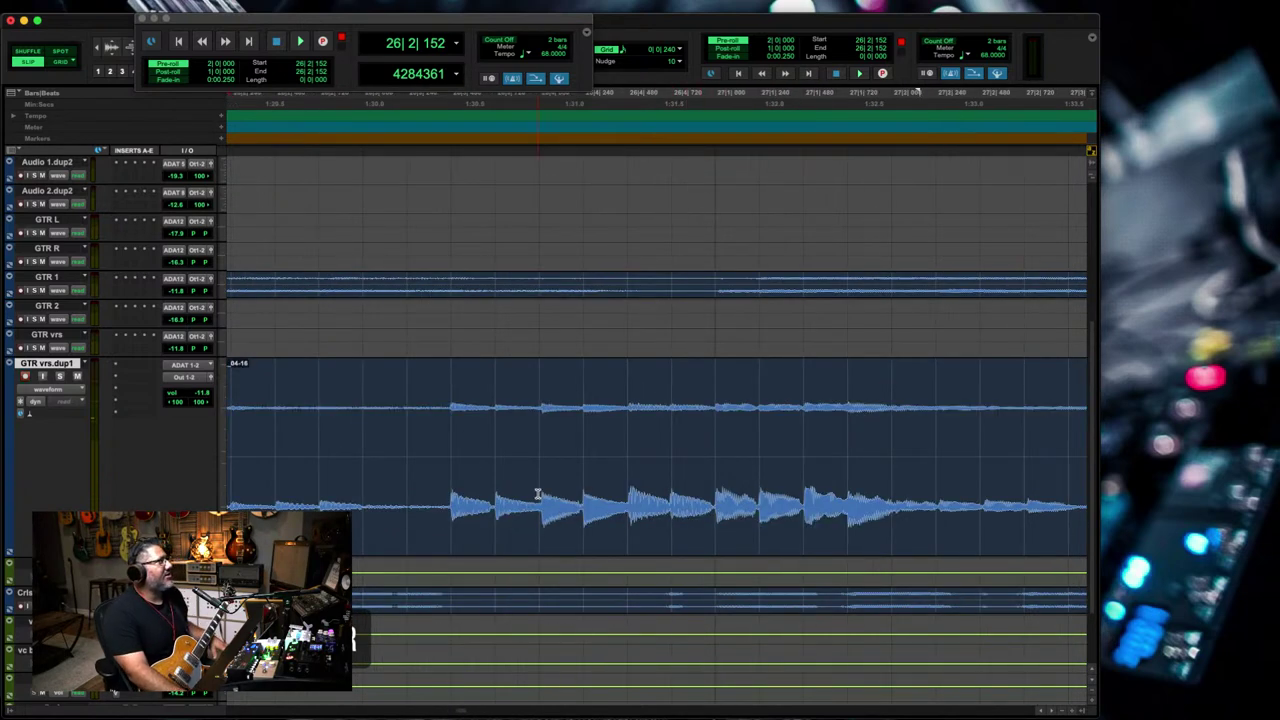
drag(537, 494, 583, 541)
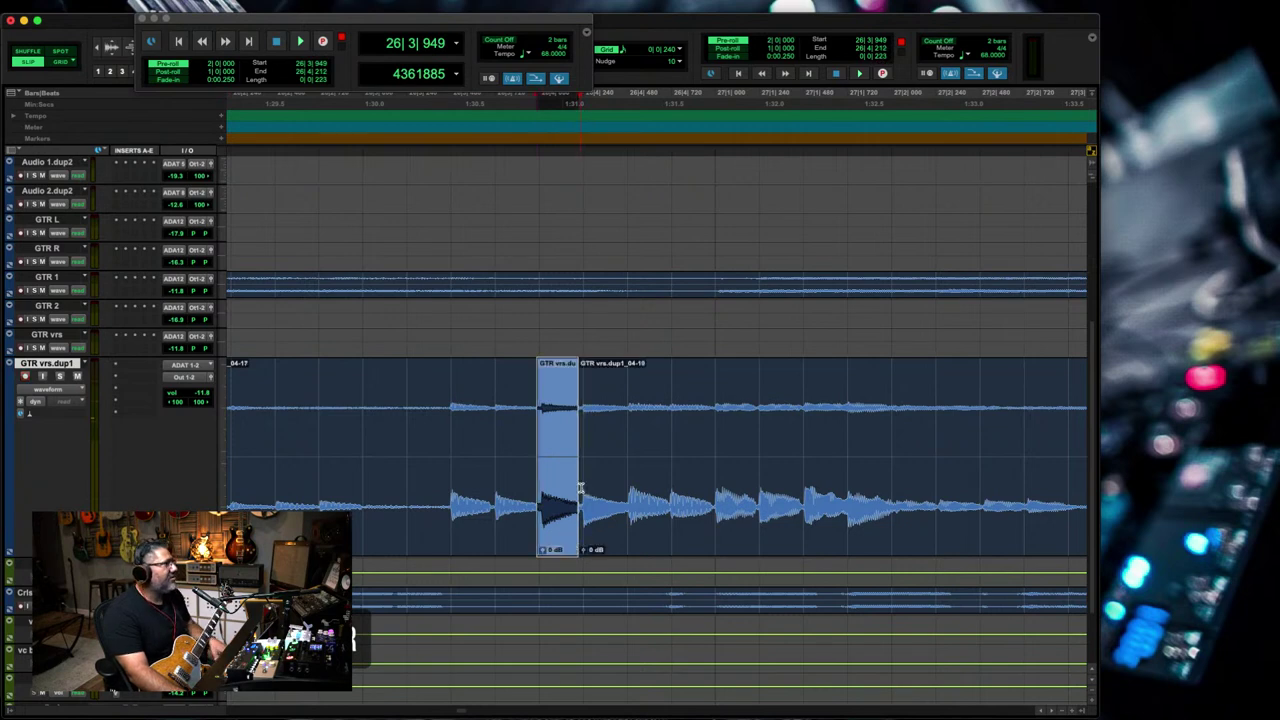
- Trim the boundaries around the beat 4 clip, starting the following clip just before 26|4|240 to close the gap
drag(499, 491, 500, 491)
drag(597, 491, 578, 494)
key(r)
key(r)
mouse_move(709, 512)
mouse_down()
mouse_move(651, 520)
mouse_move(693, 518)
mouse_up()
click(727, 506)
key(super+bracketleft)
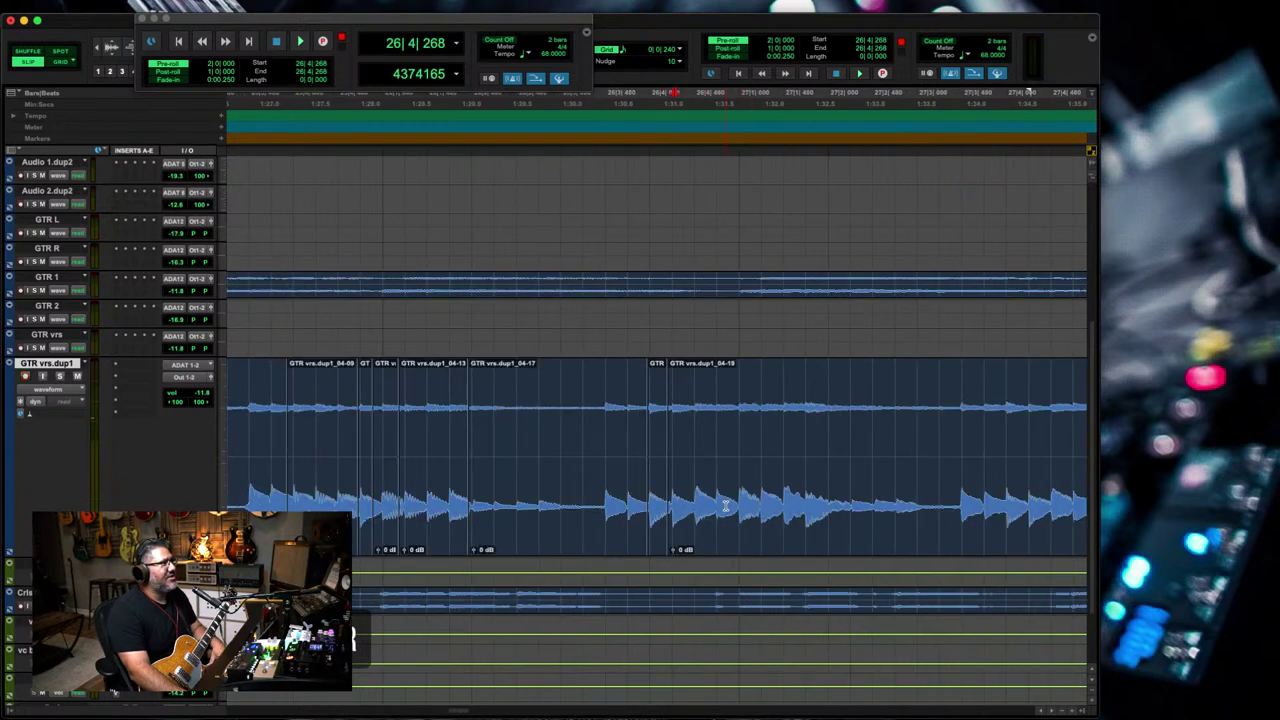
- Separate the note from 26|4|682 to 26|4|912, shift it slightly later onto the grid, and close the gap before it
key(super+bracketright)
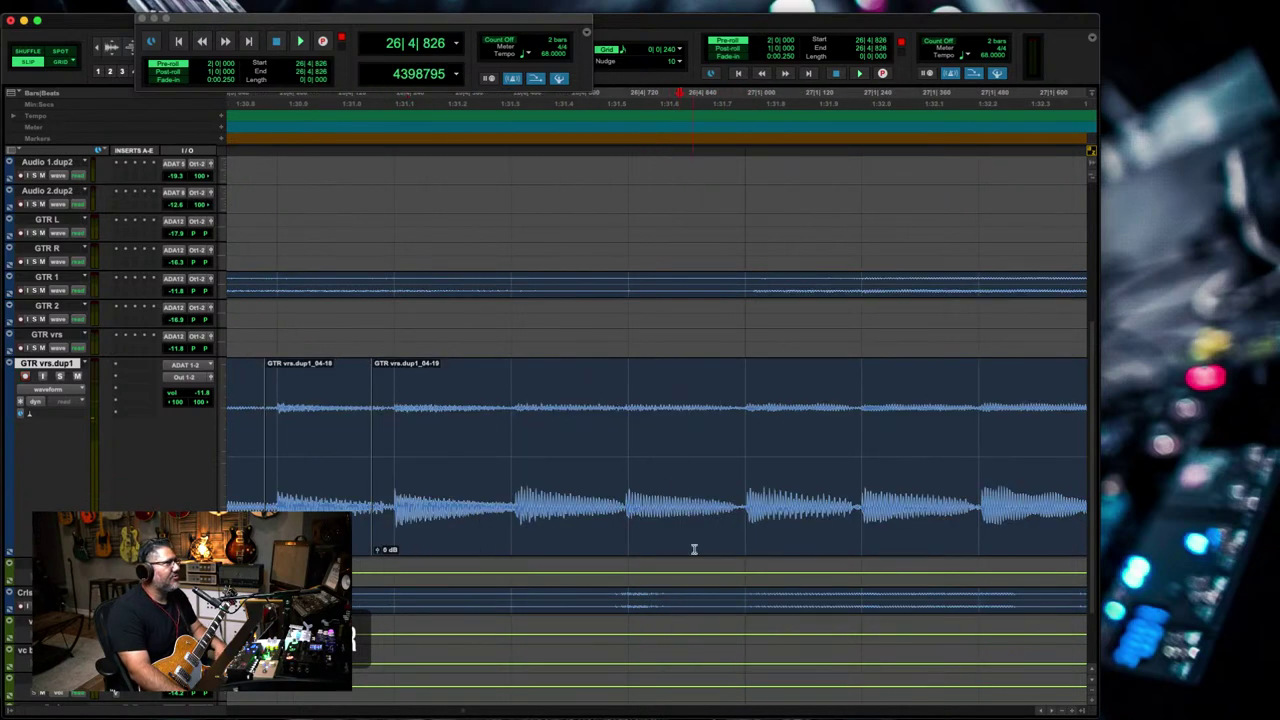
drag(721, 506, 609, 524)
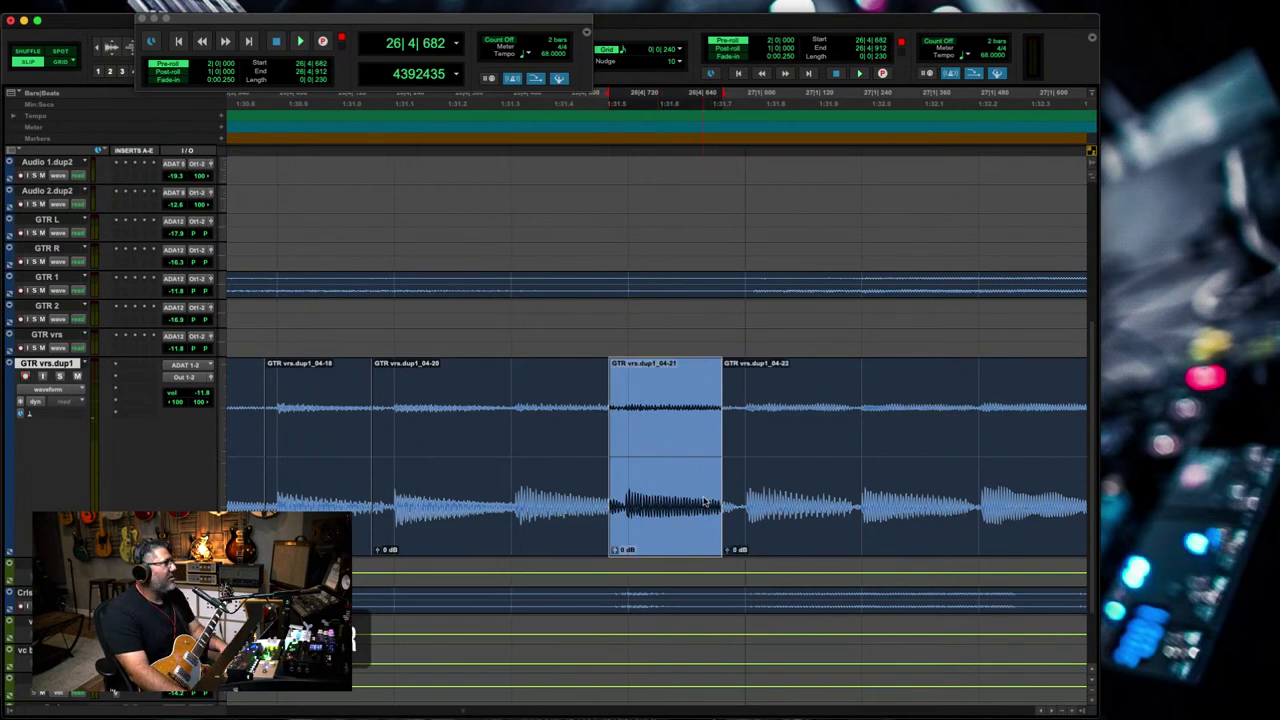
drag(732, 501, 645, 495)
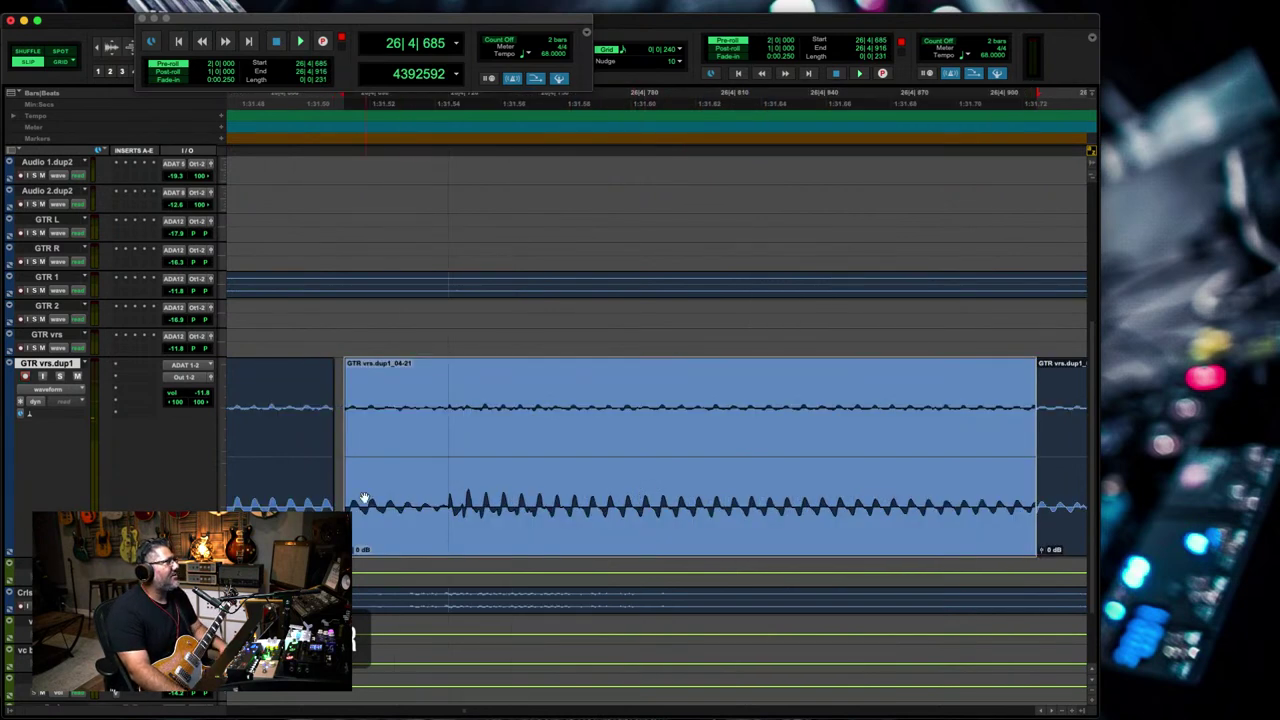
drag(334, 500, 392, 503)
click(557, 501)
key(super+bracketleft)
key(super+bracketleft)
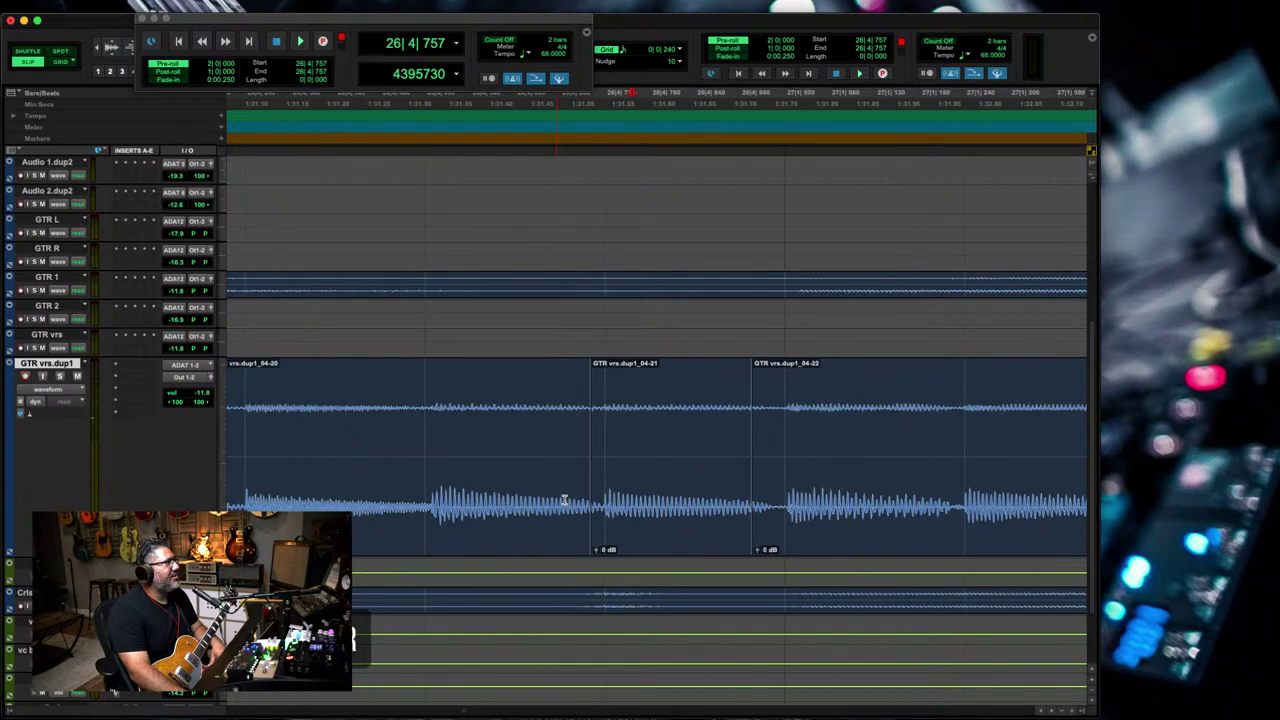
- Separate the note from 27|1|418 to 27|1|659, align it with the grid, and trim the boundary after it
key(super+bracketleft)
key(super+bracketleft)
key(super+bracketleft)
drag(807, 484, 643, 483)
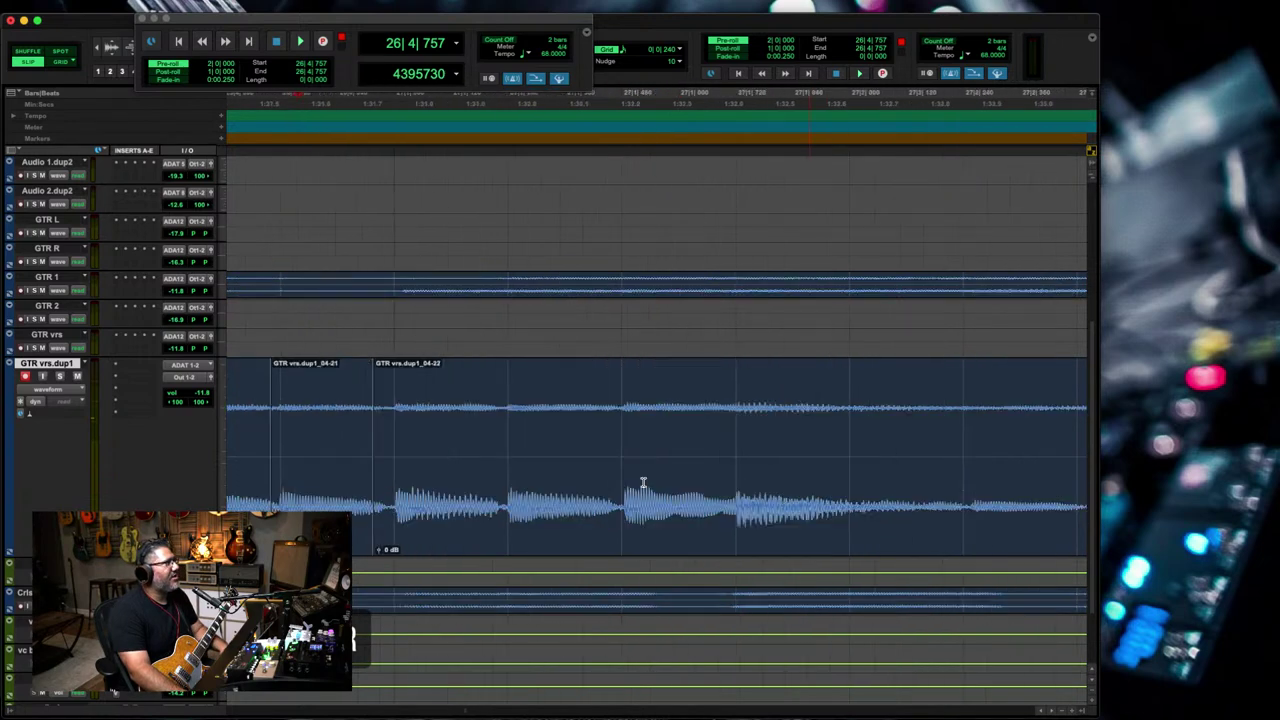
drag(729, 495, 592, 498)
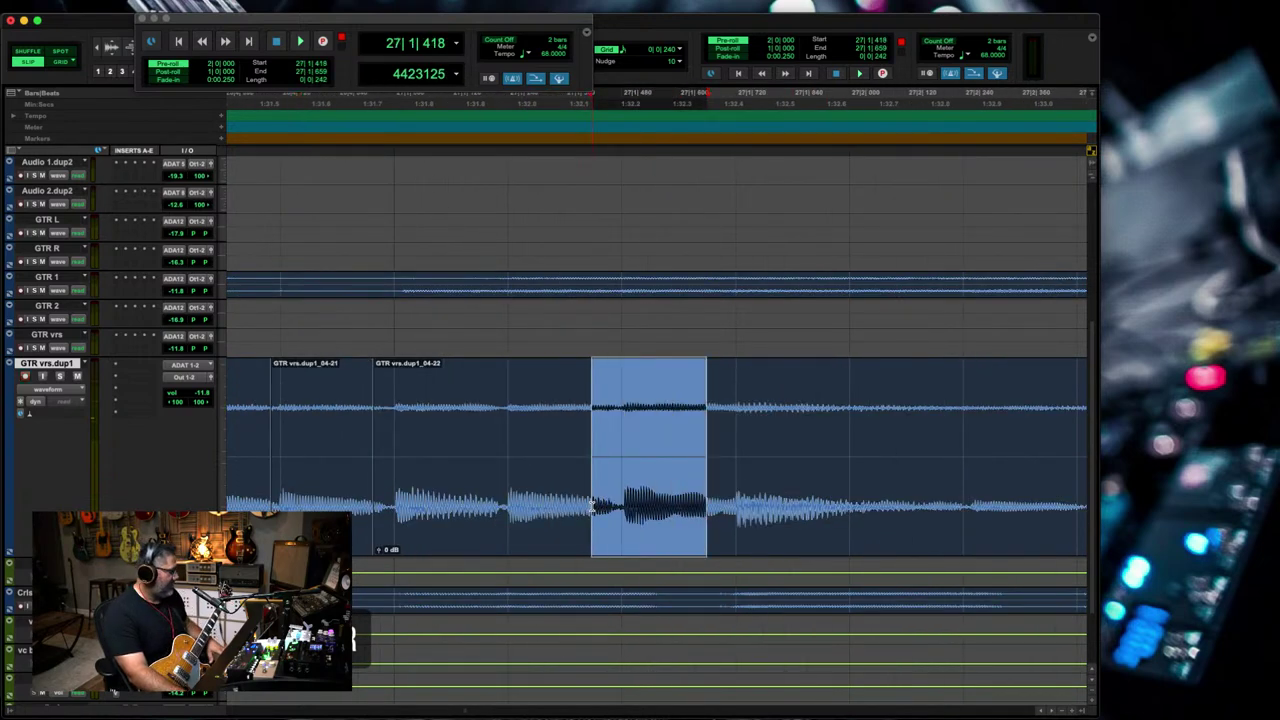
key(super+e)
key(alt+f)
drag(691, 503, 718, 527)
key(super+bracketleft)
key(super+bracketleft)
click(775, 521)
- Select all the edited GTR vrs.dup1 clips from 21|2|720 to 36|2|483 and consolidate them into one clip
scroll(760, 516, down, 6)
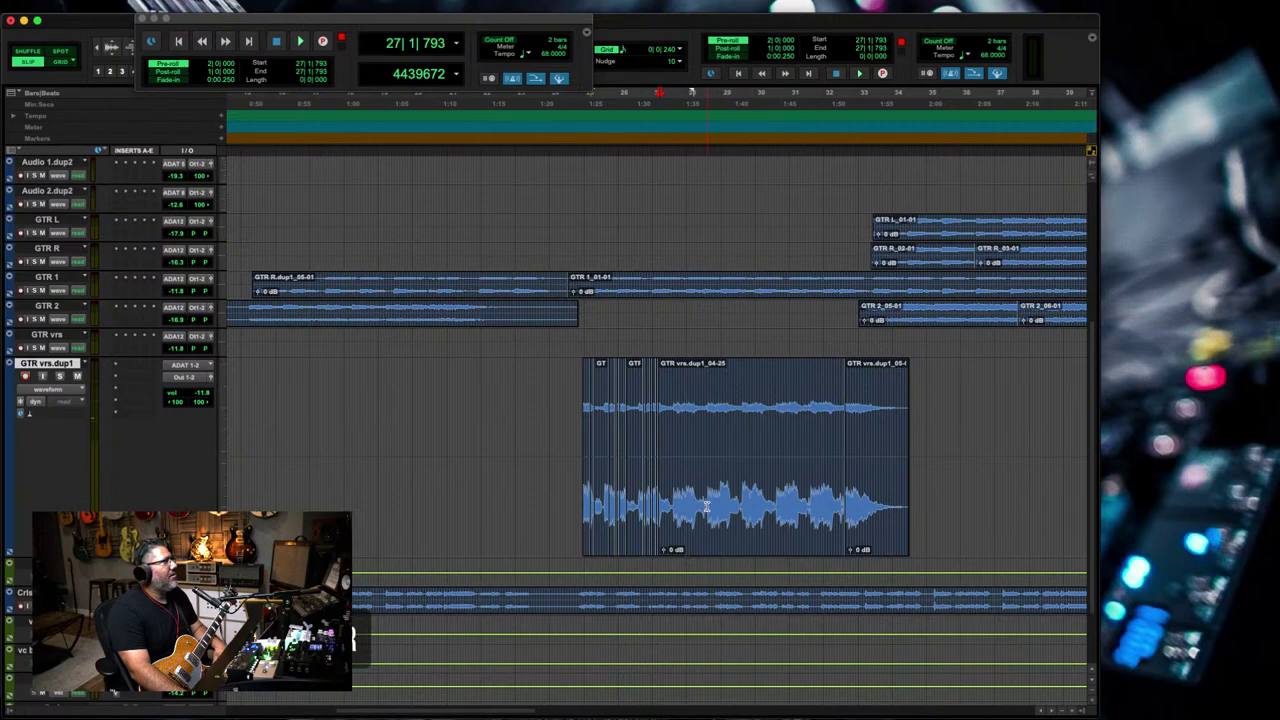
key(r)
drag(798, 488, 486, 513)
click(754, 511)
scroll(723, 511, down, 3)
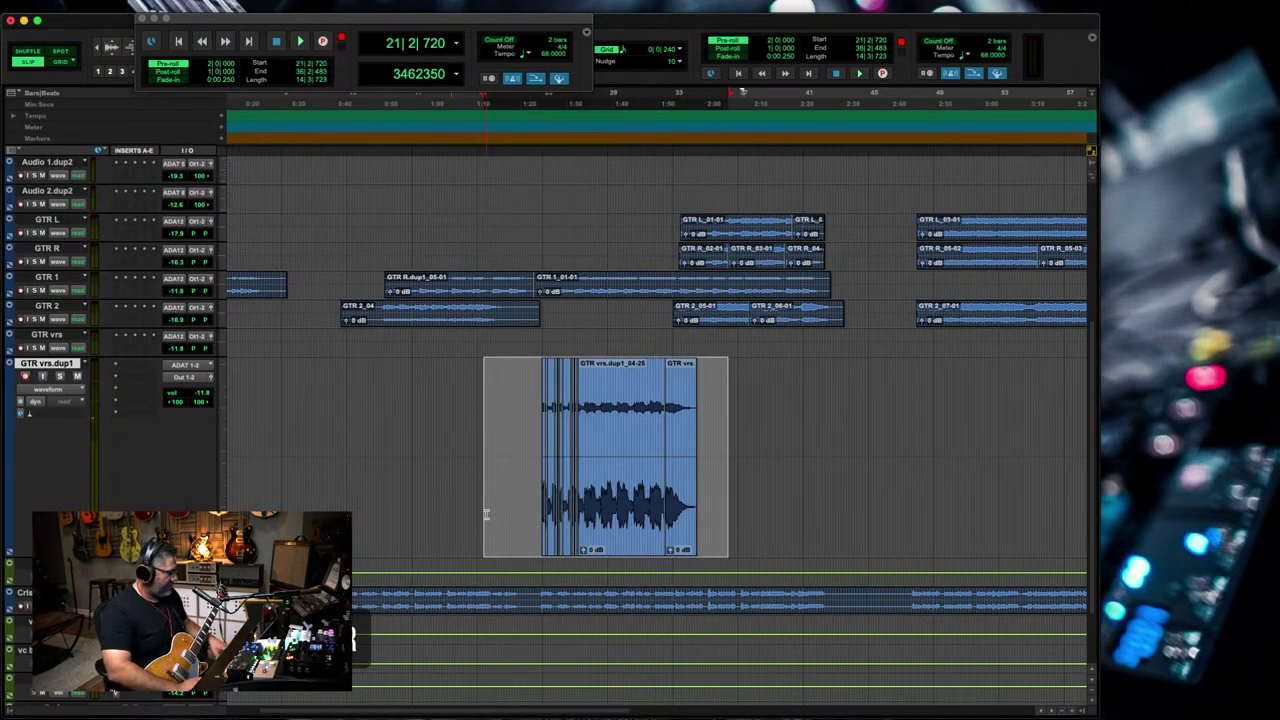
key(alt+shift+3)
- Play back the consolidated guitar clip from within bar 28 to check its timing
click(609, 315)
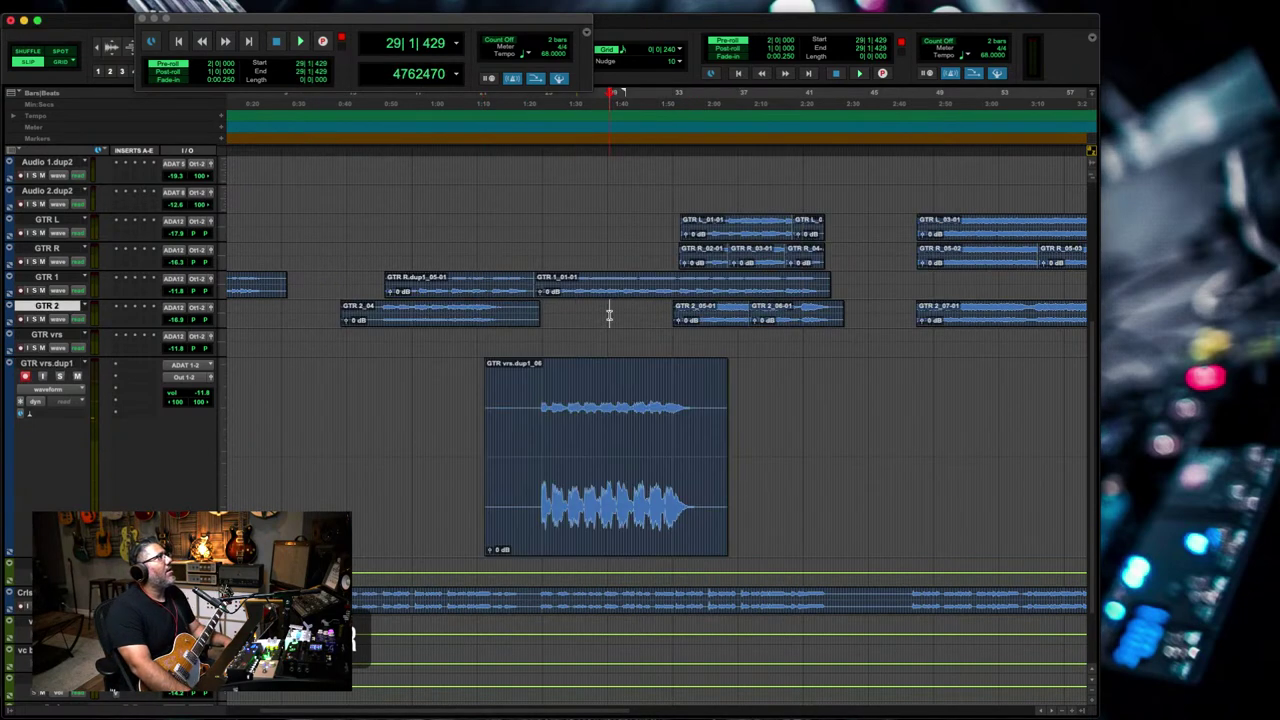
key(space)
click(603, 457)
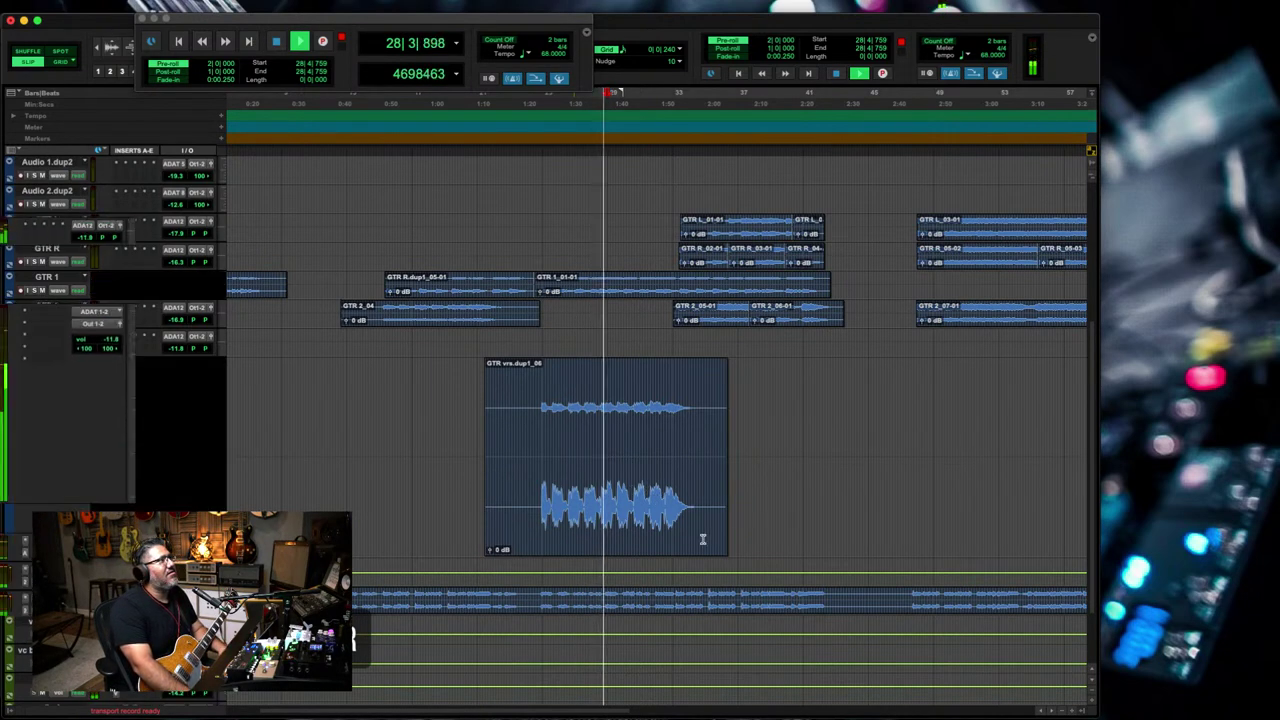
- Separate the two notes around 30|3|701 on GTR vrs.dup1, shift them onto the grid, and adjust the boundary after the second
key(e)
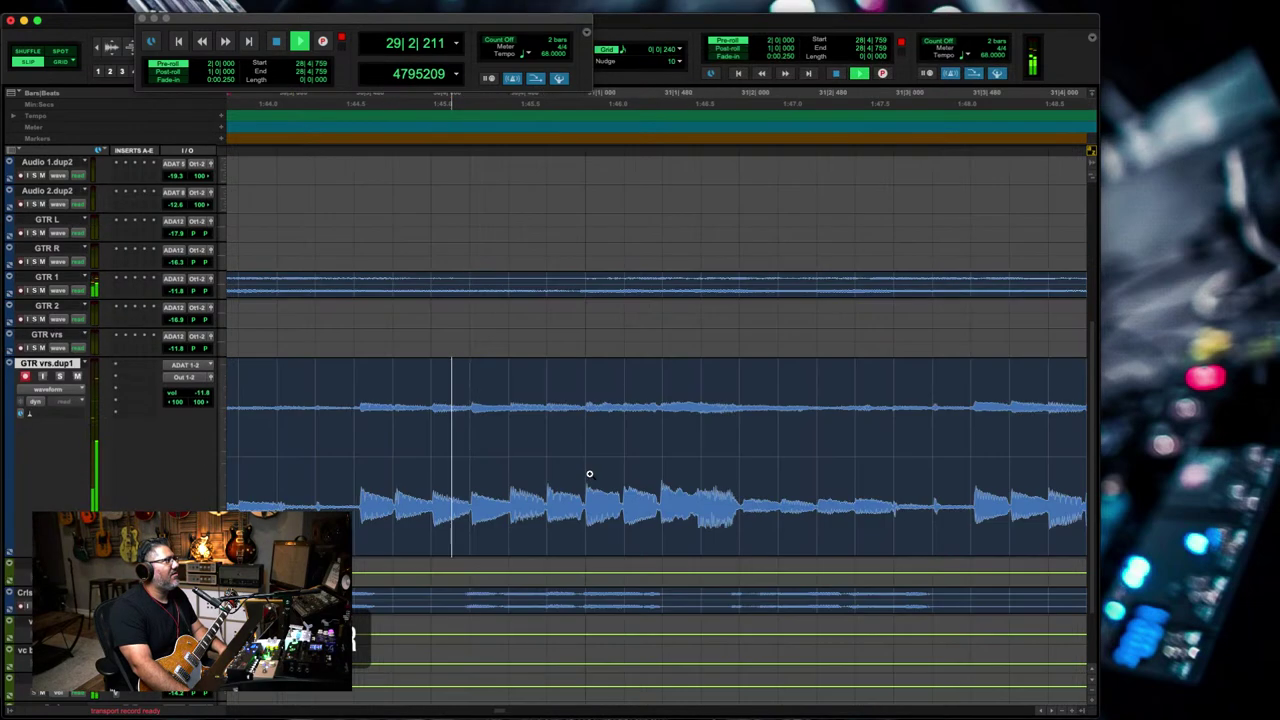
drag(422, 470, 378, 484)
click(390, 510)
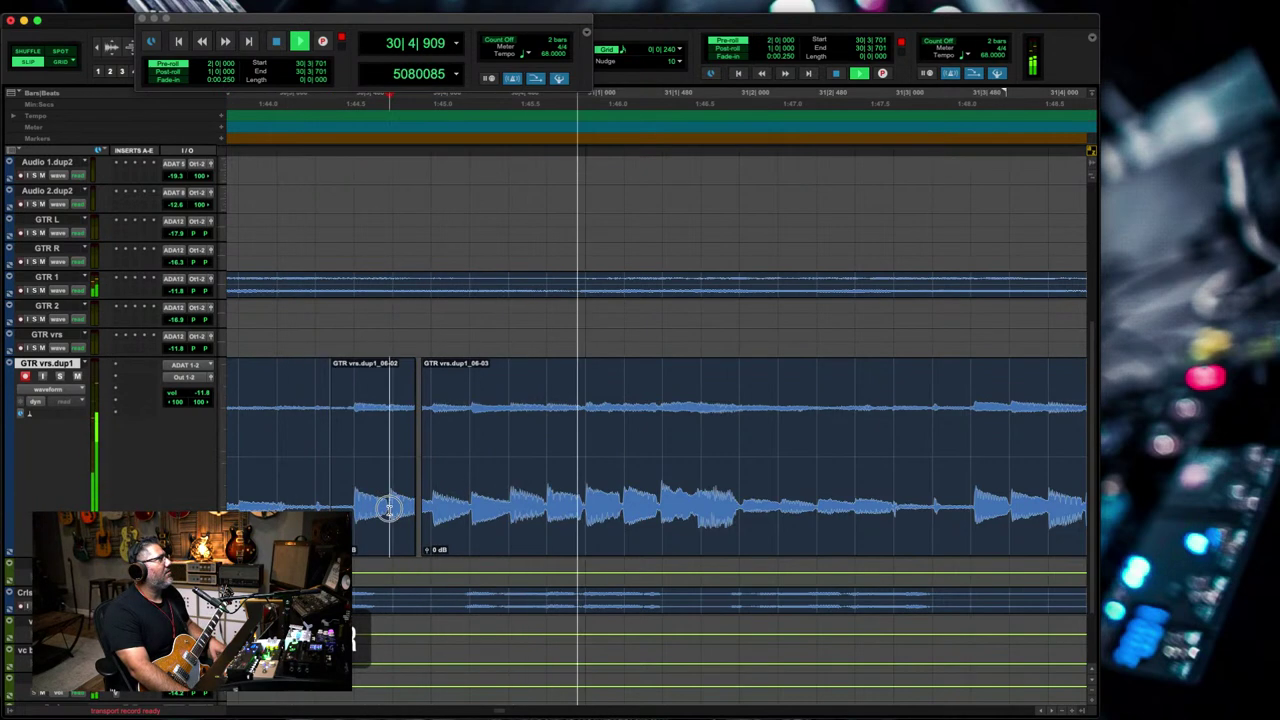
key(b)
double_click(401, 497)
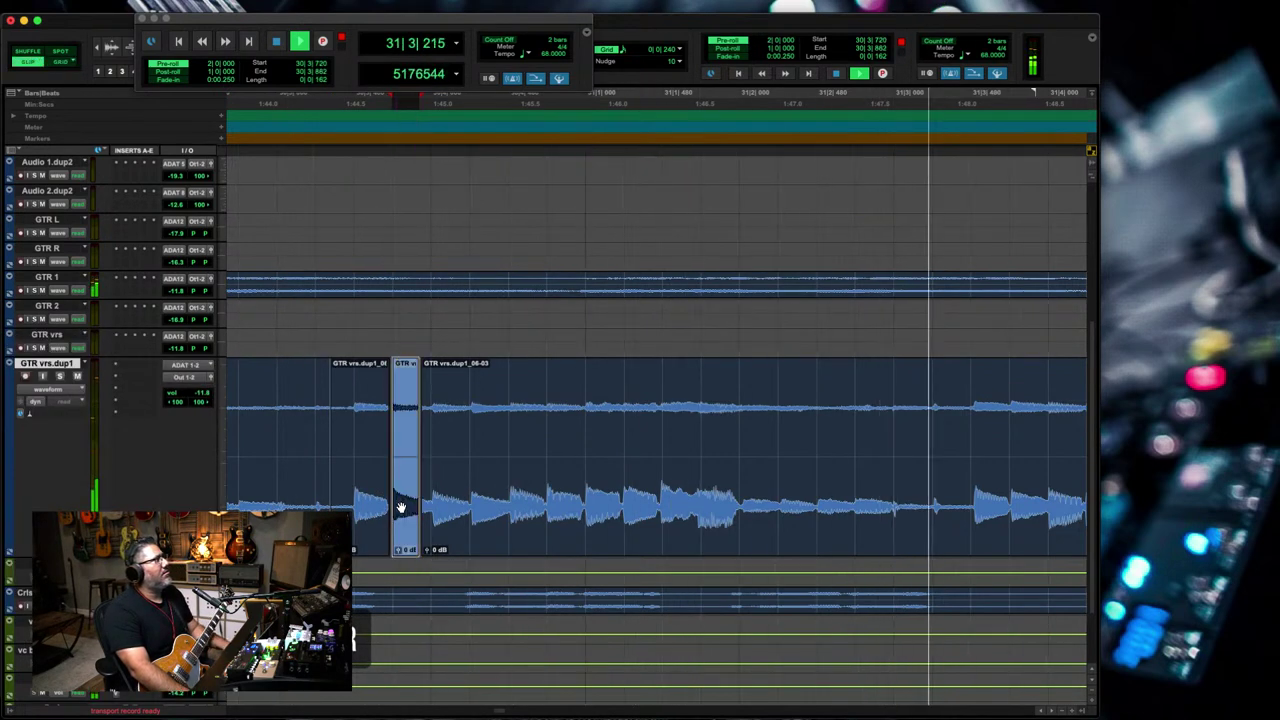
drag(420, 512, 428, 514)
click(480, 514)
- Trim the end of the last GTR vrs.dup1 clip back to about bar 34, right after the final note dies out
key(r)
key(r)
key(r)
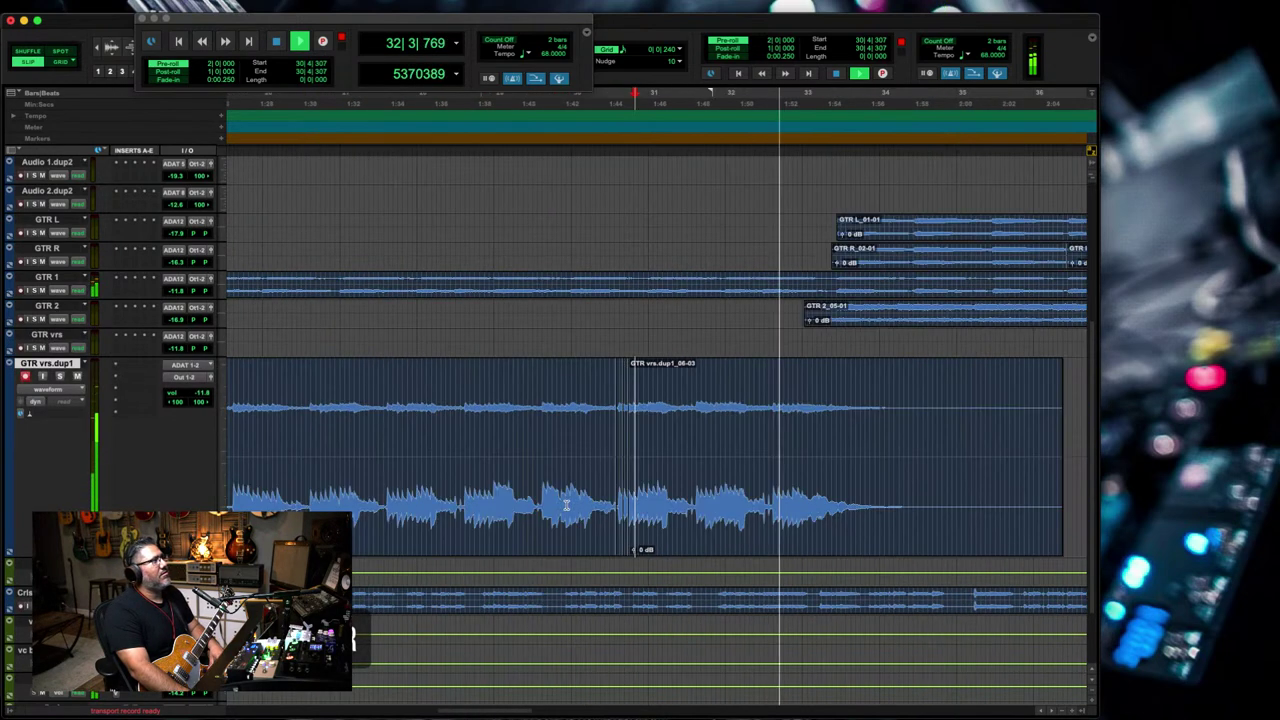
key(F5)
drag(842, 460, 626, 502)
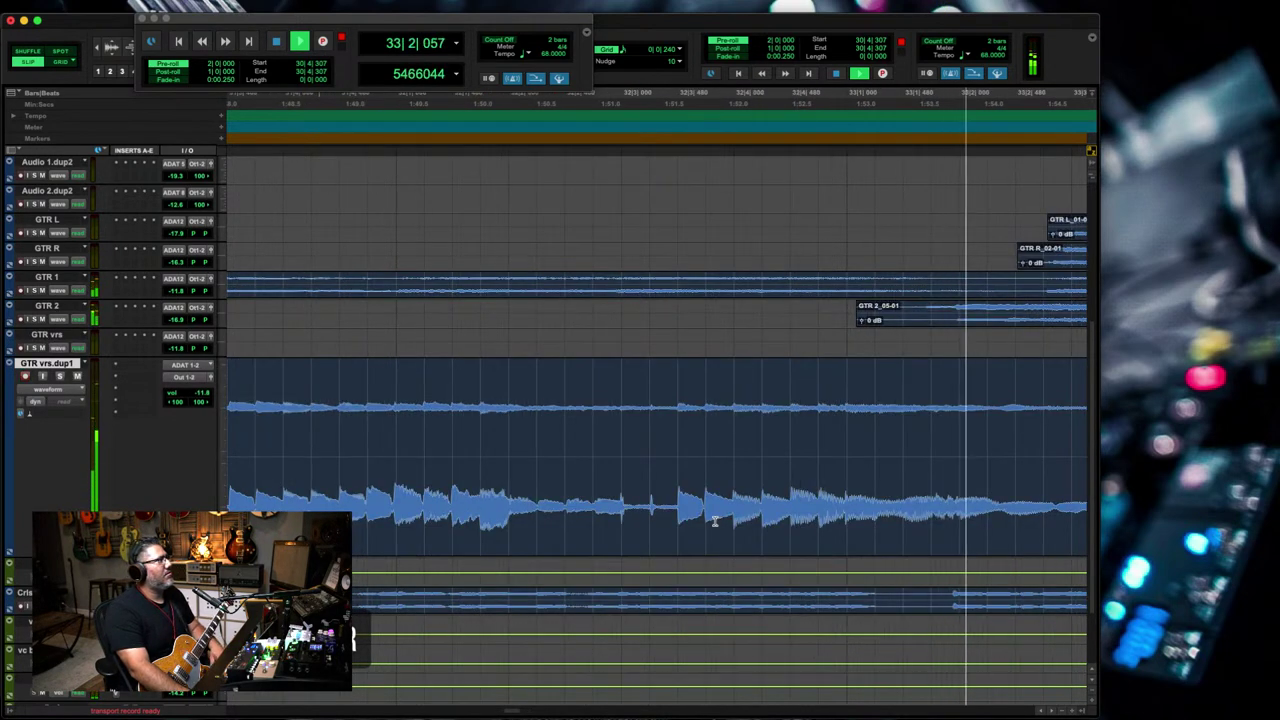
key(r)
key(r)
key(r)
key(r)
click(706, 443)
key(s)
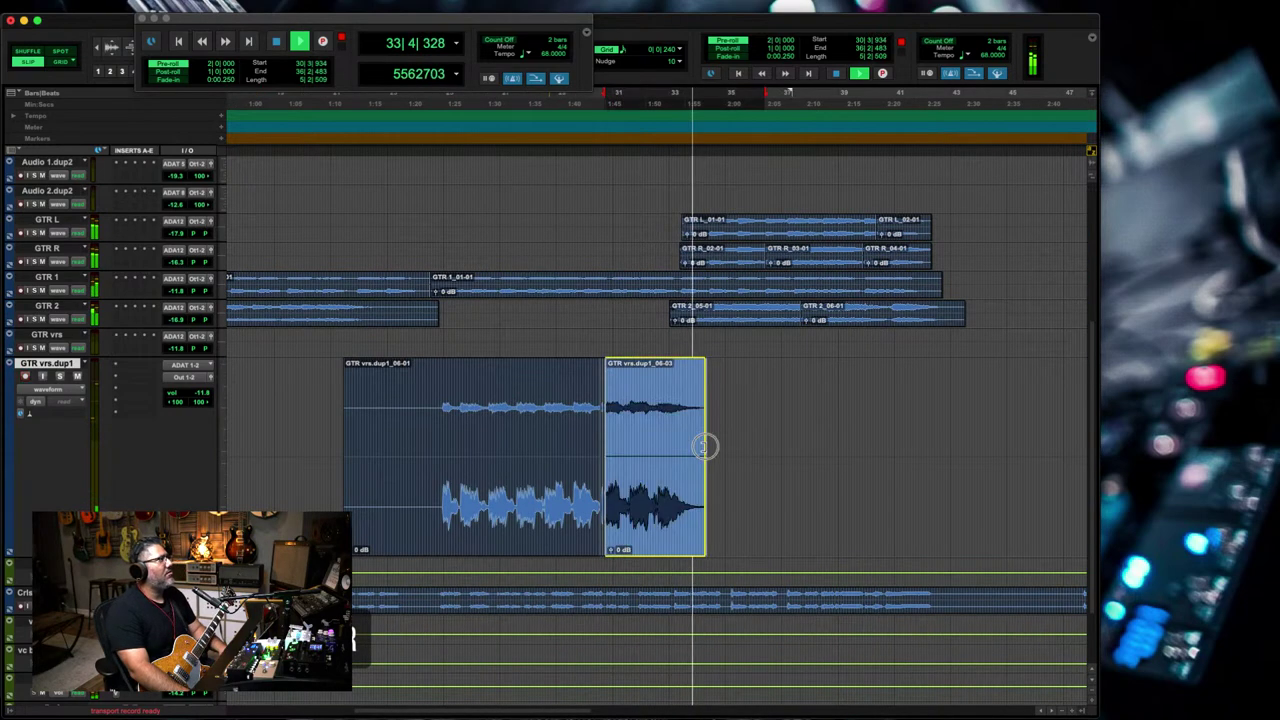
- Select the GTR vrs.dup1 clips from 29|2|916 to 36|1|249 and apply fades across their edit boundaries
drag(579, 497, 754, 514)
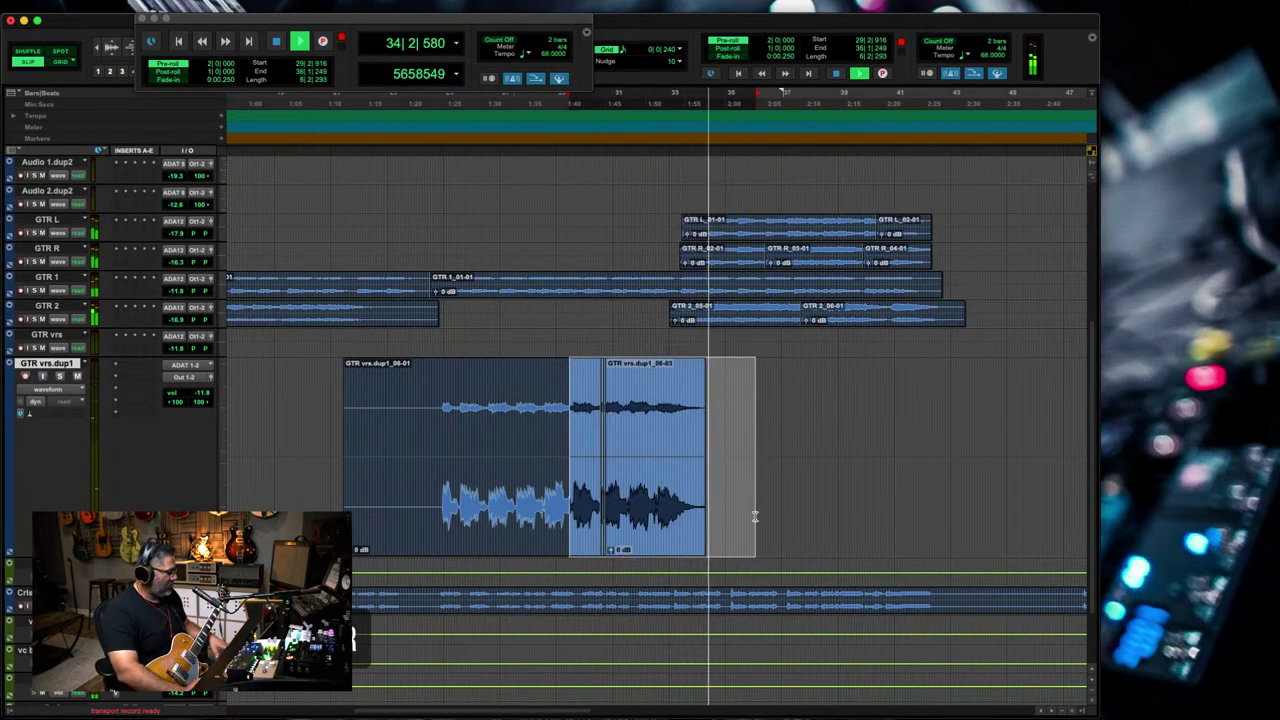
key(super+f)
key(Return)
key(r)
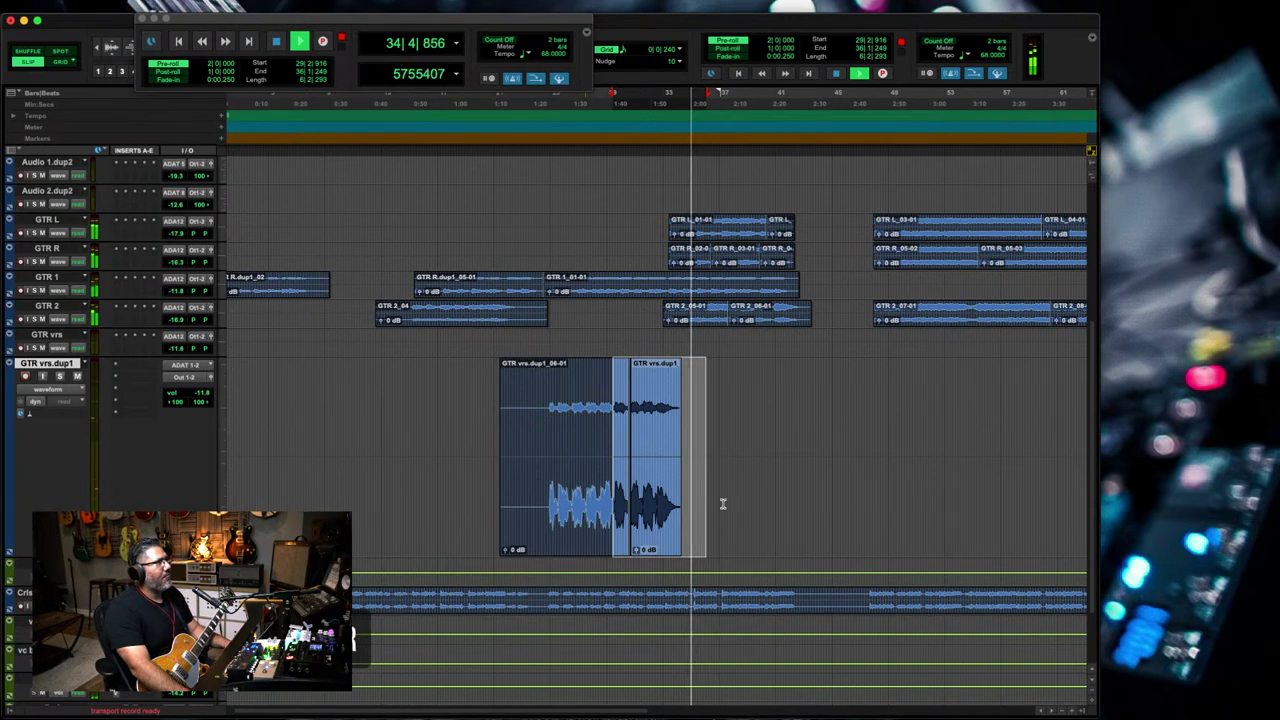
- Play the section starting around bar 31 and lower the GTR 2 track volume to -19.6 dB
click(646, 317)
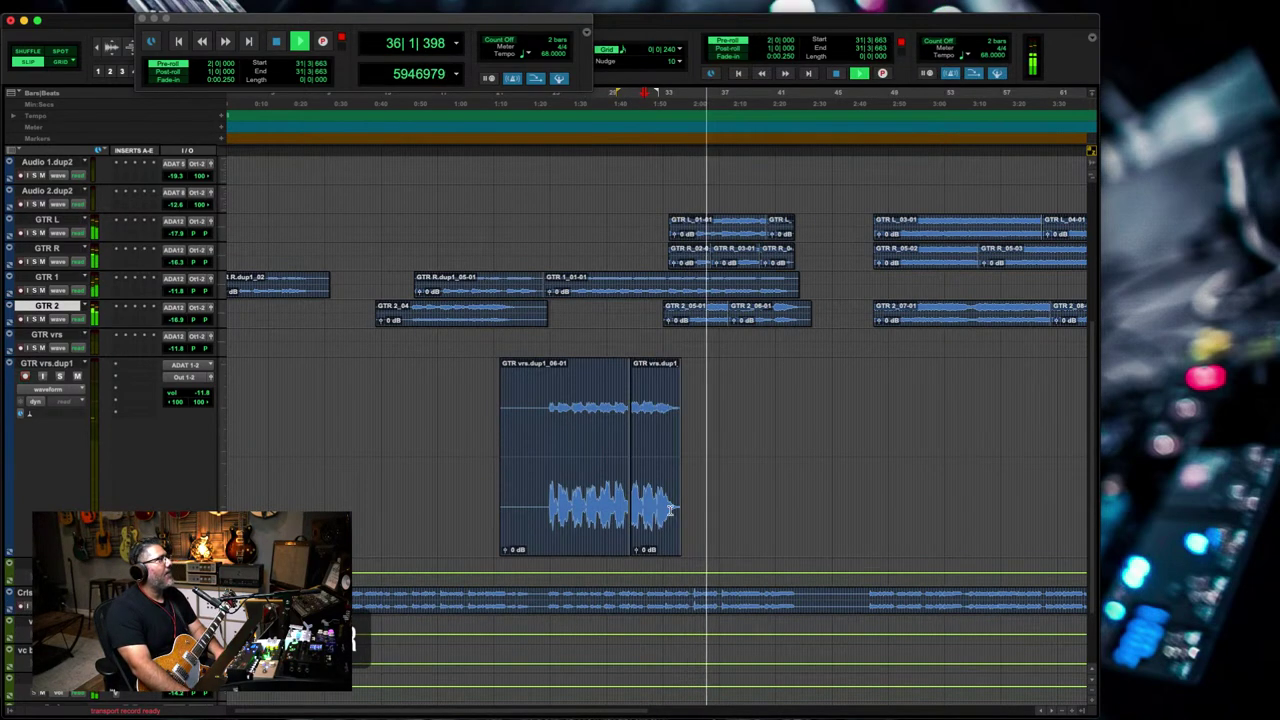
scroll(668, 486, up, 3)
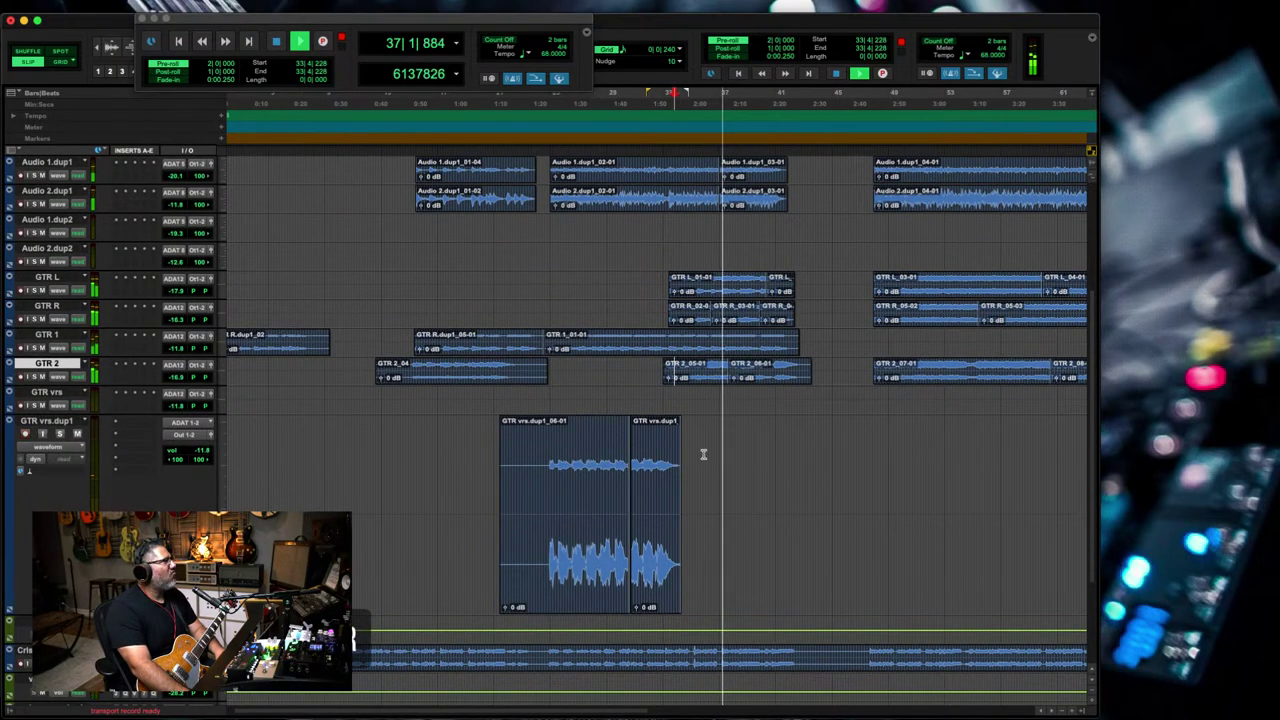
scroll(703, 449, down, 3)
scroll(680, 420, up, 3)
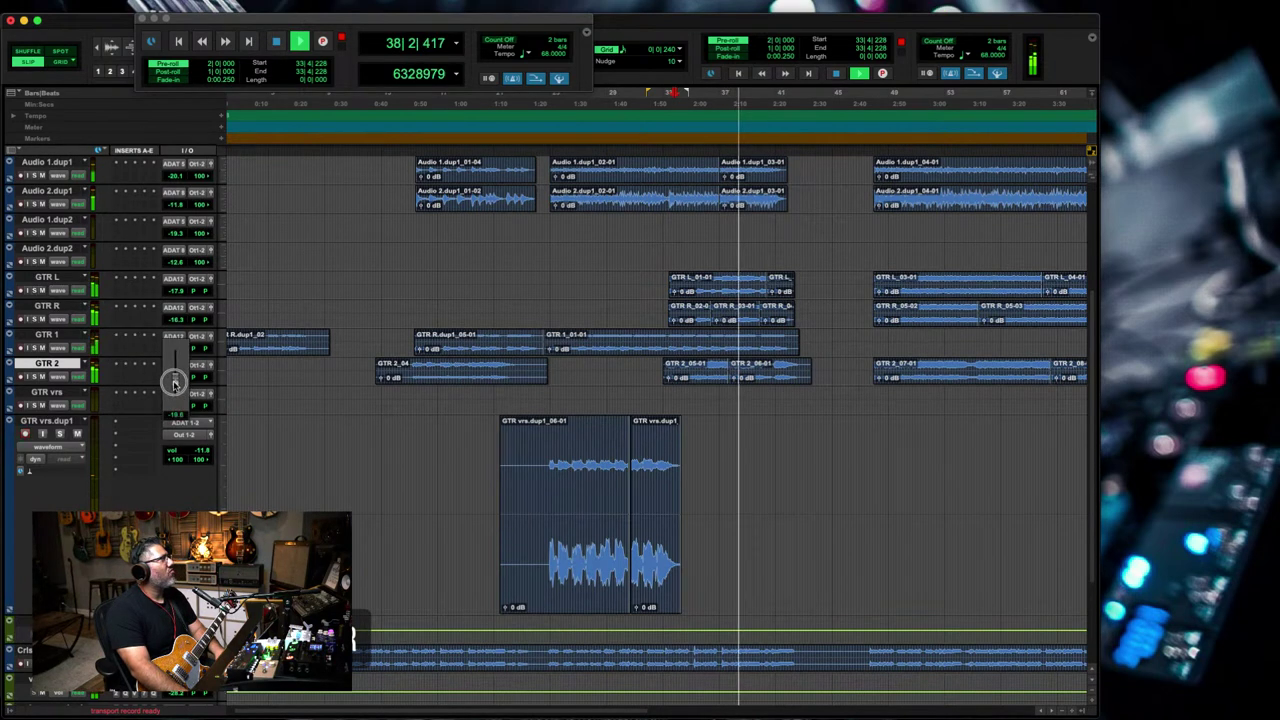
- Reduce the GTR vrs.dup1 track to a small height and record-arm it
click(536, 419)
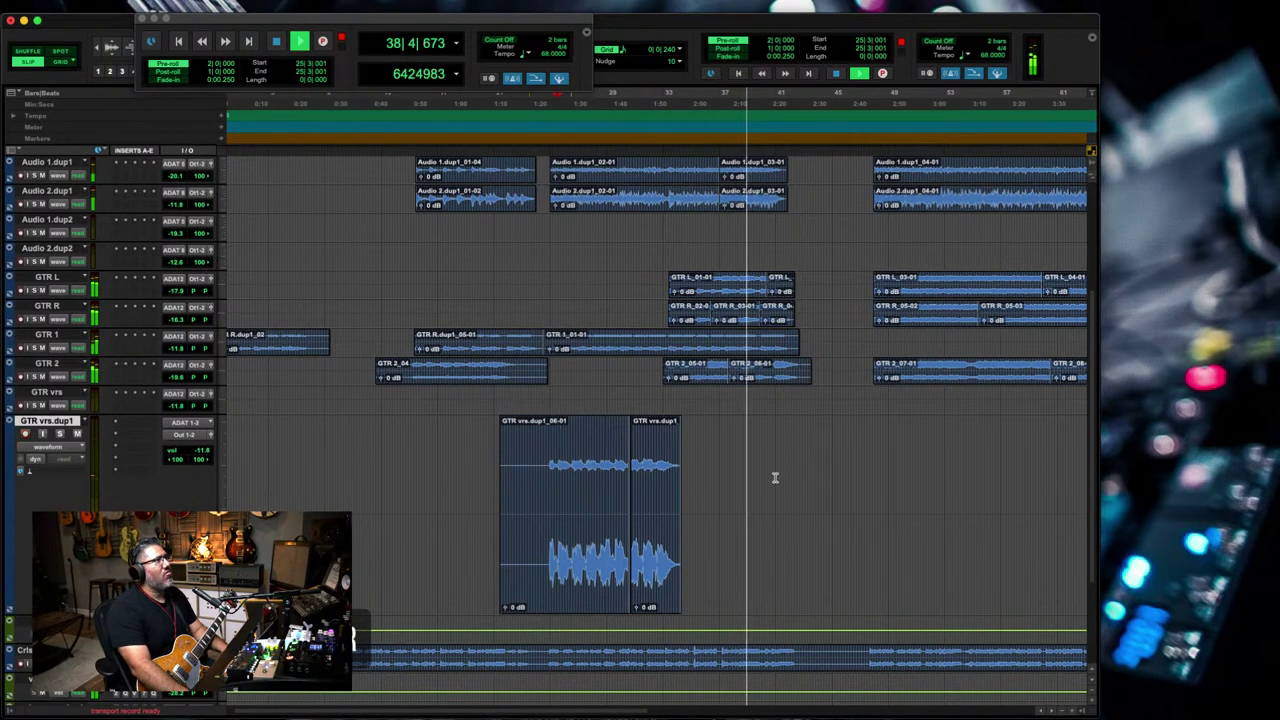
key(r)
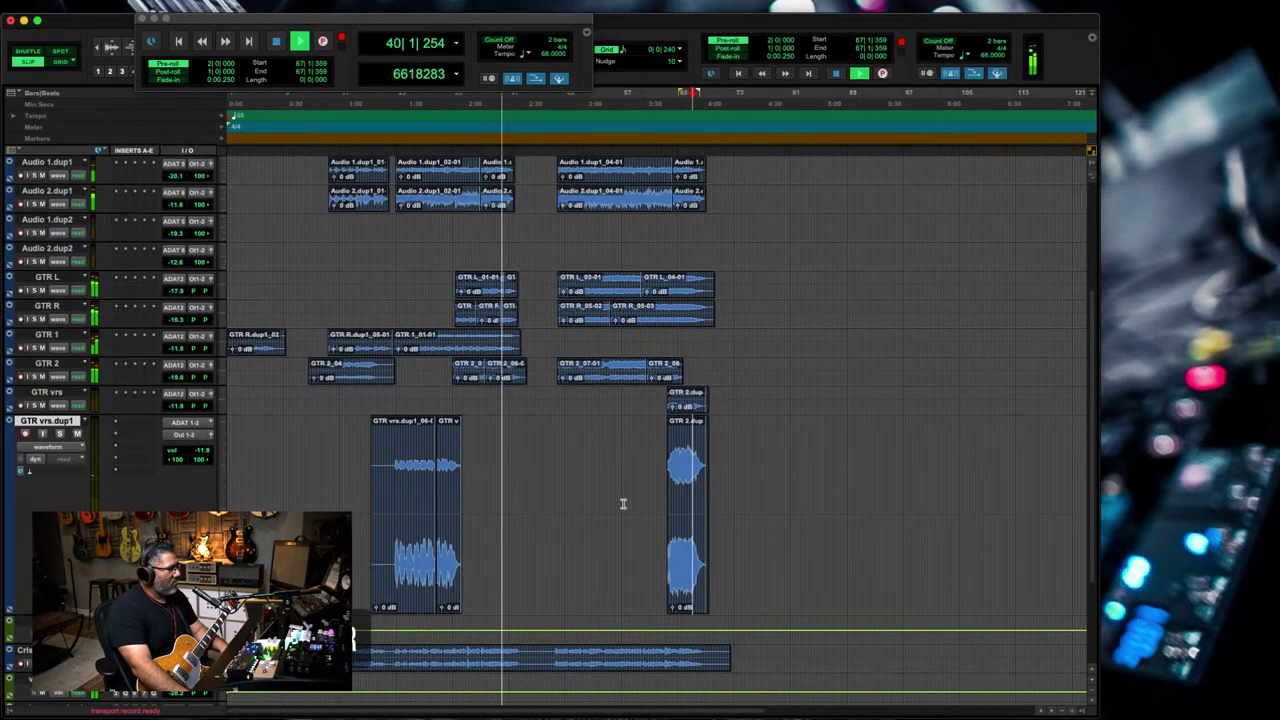
key(t)
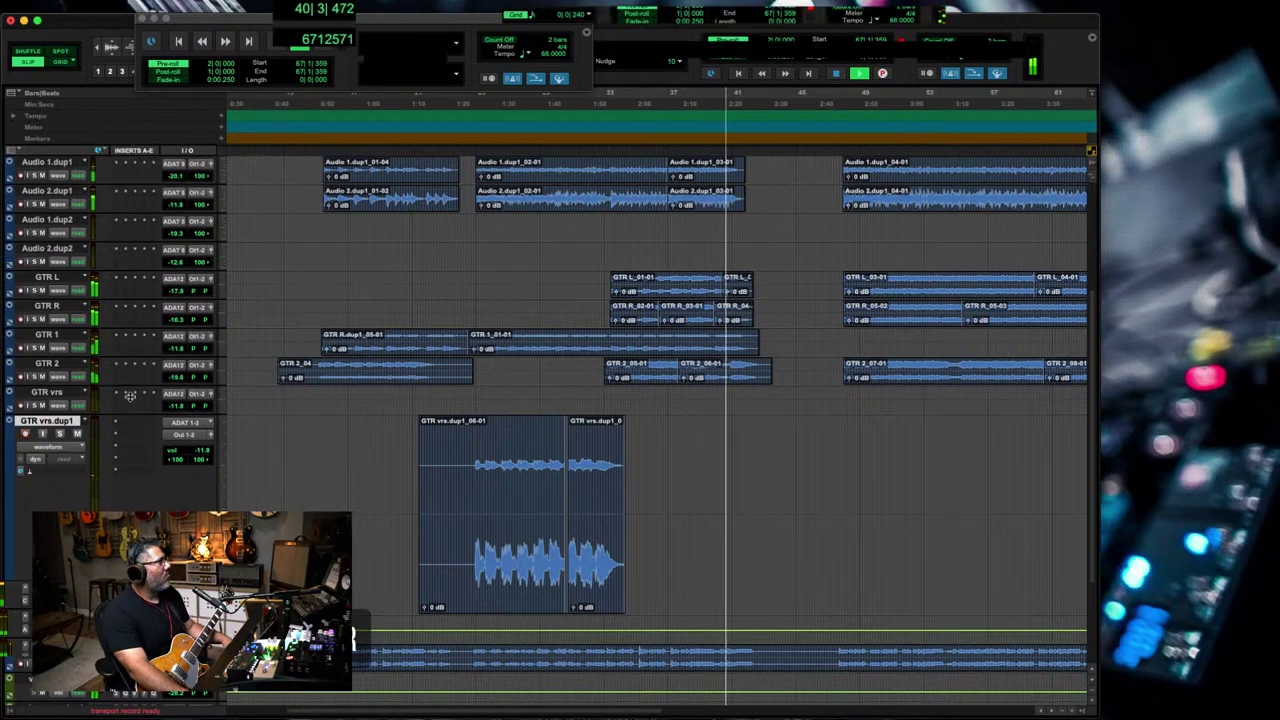
click(222, 404)
click(240, 409)
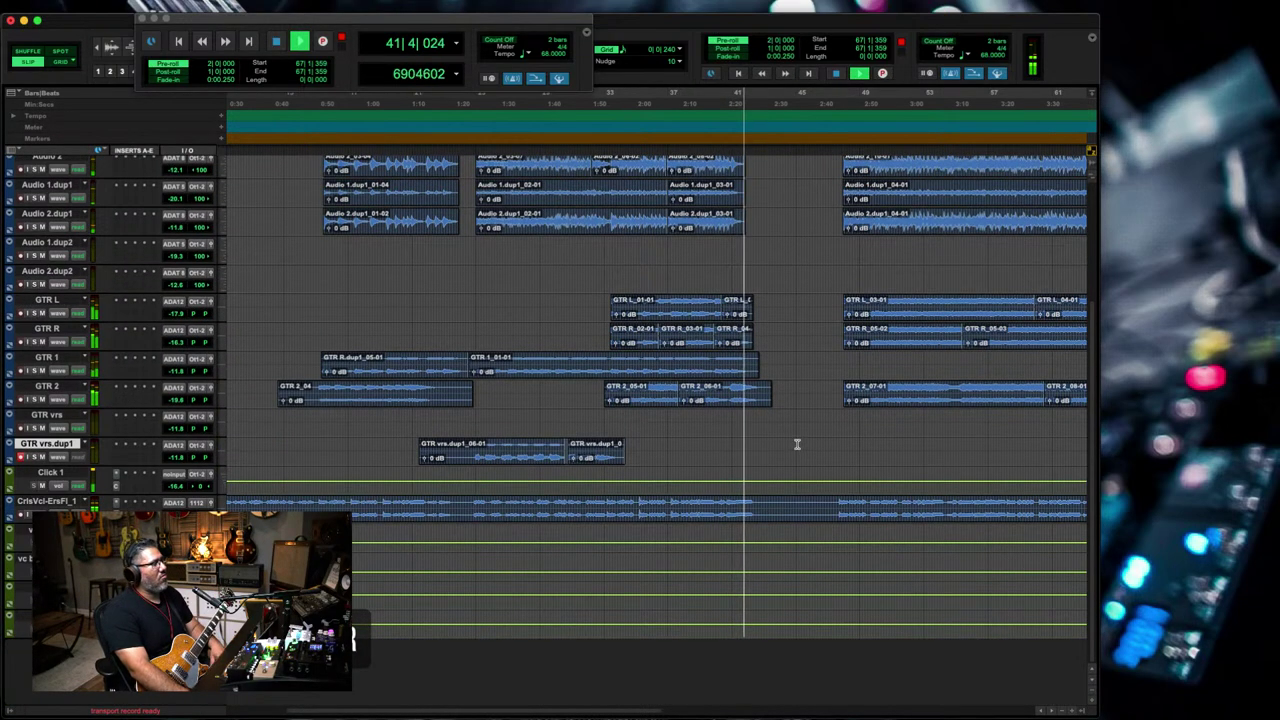
- Review the arrangement through the song's ending and play back the passage around 48|2|621 on GTR vrs.dup1
key(r)
key(r)
drag(479, 431, 481, 432)
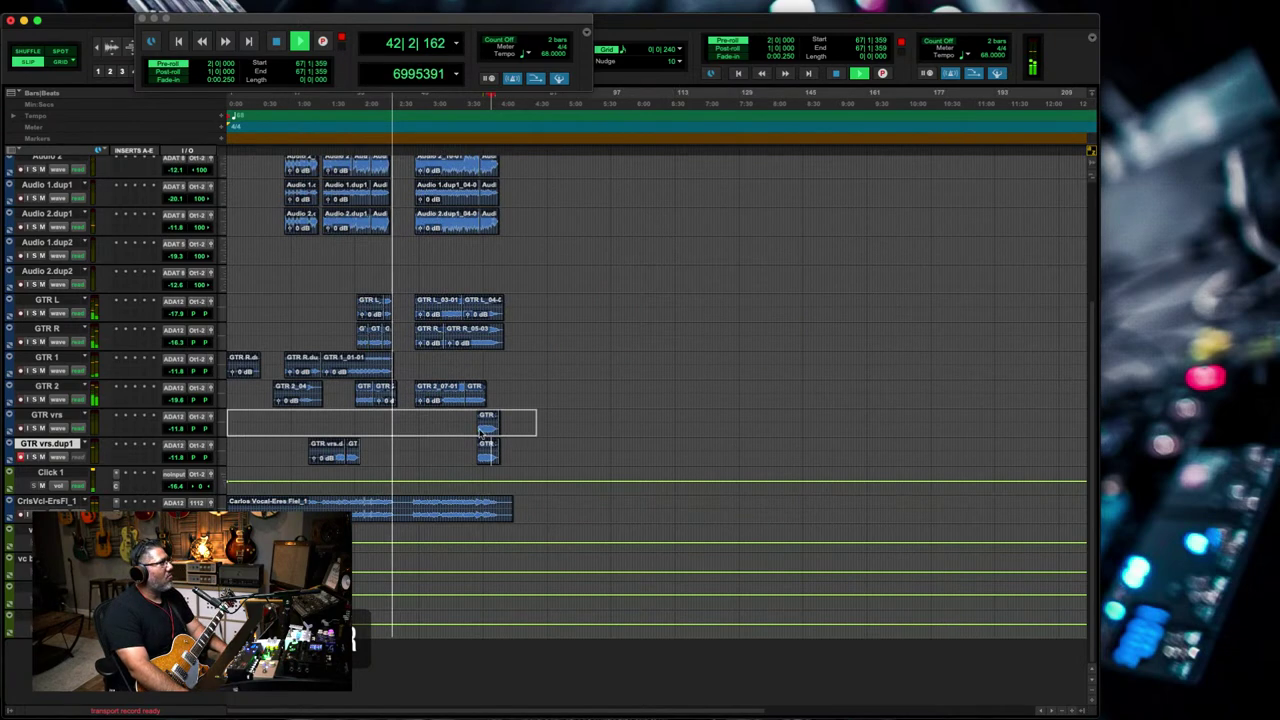
key(t)
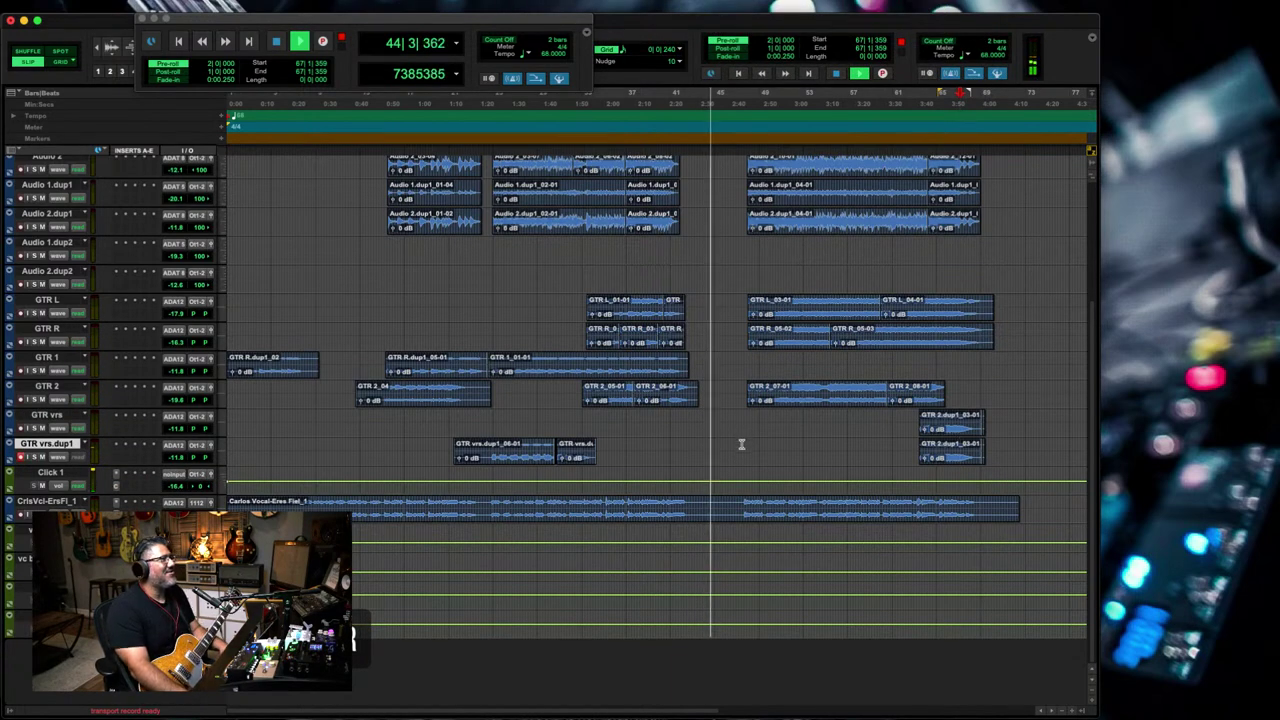
click(751, 443)
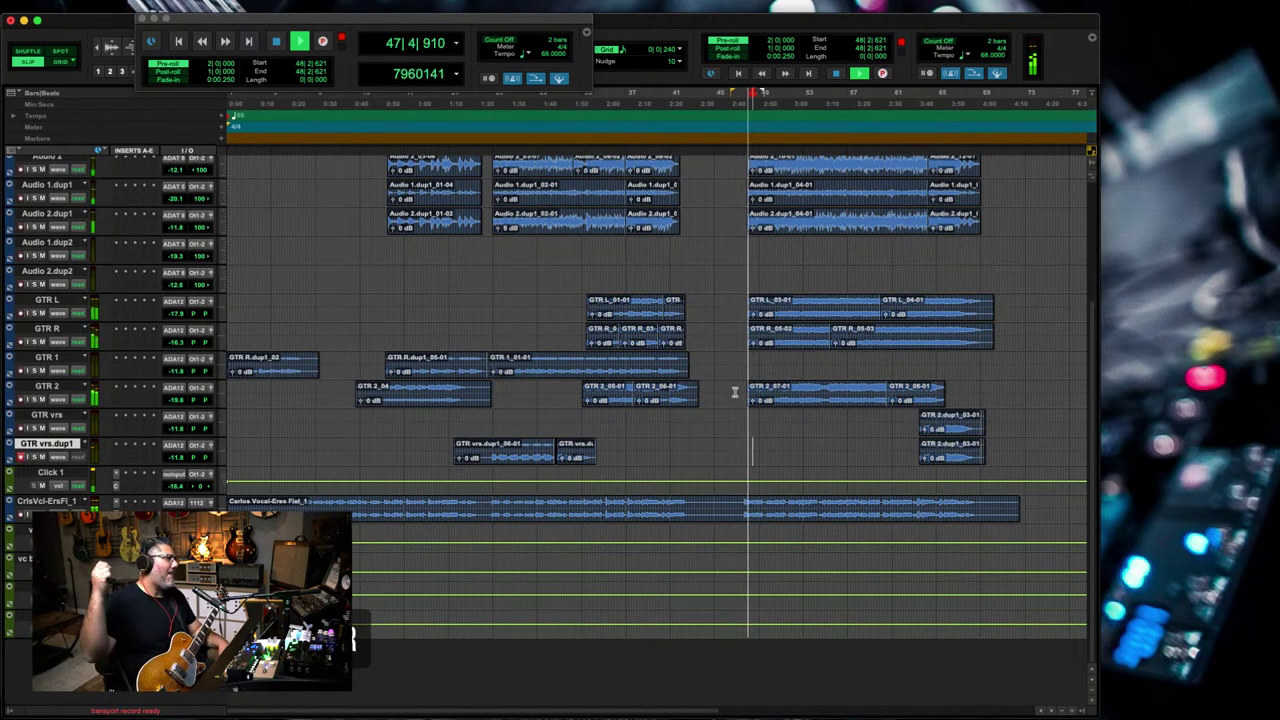
- Extend the start of the GTR 2_07-01 clip slightly ahead of the other guitar clips and play back its entrance
key(r)
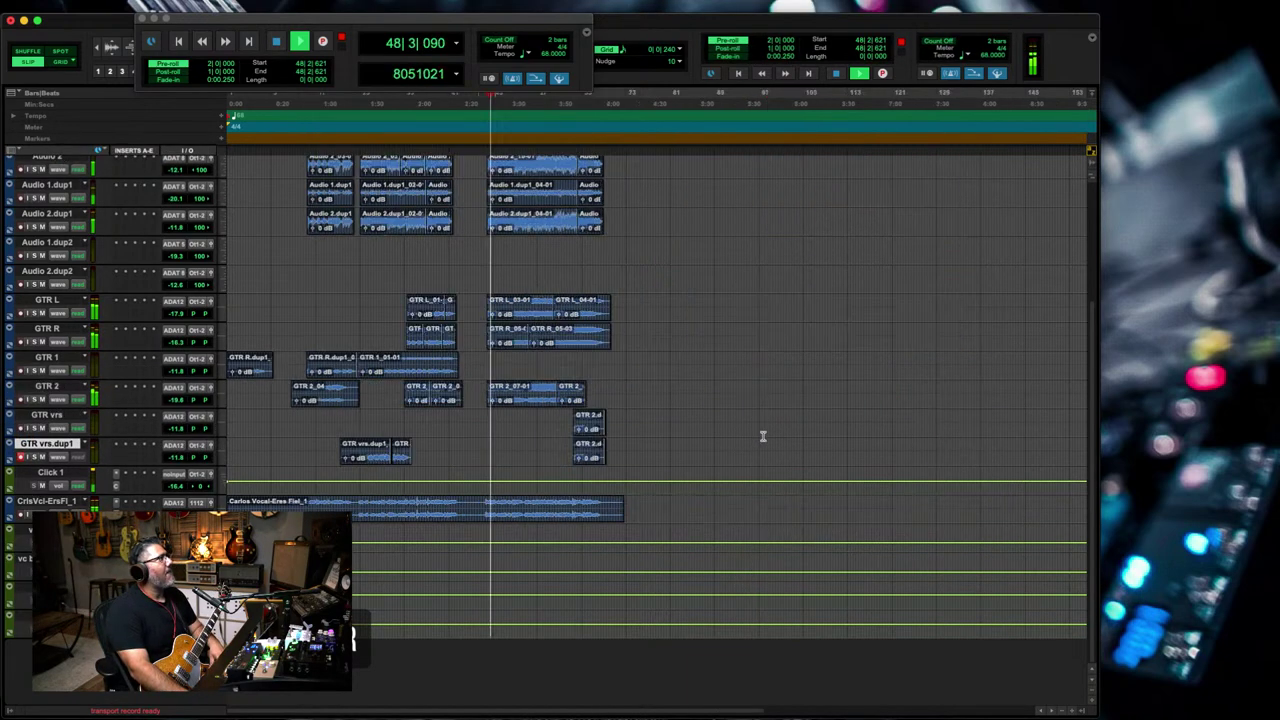
key(super+bracketright)
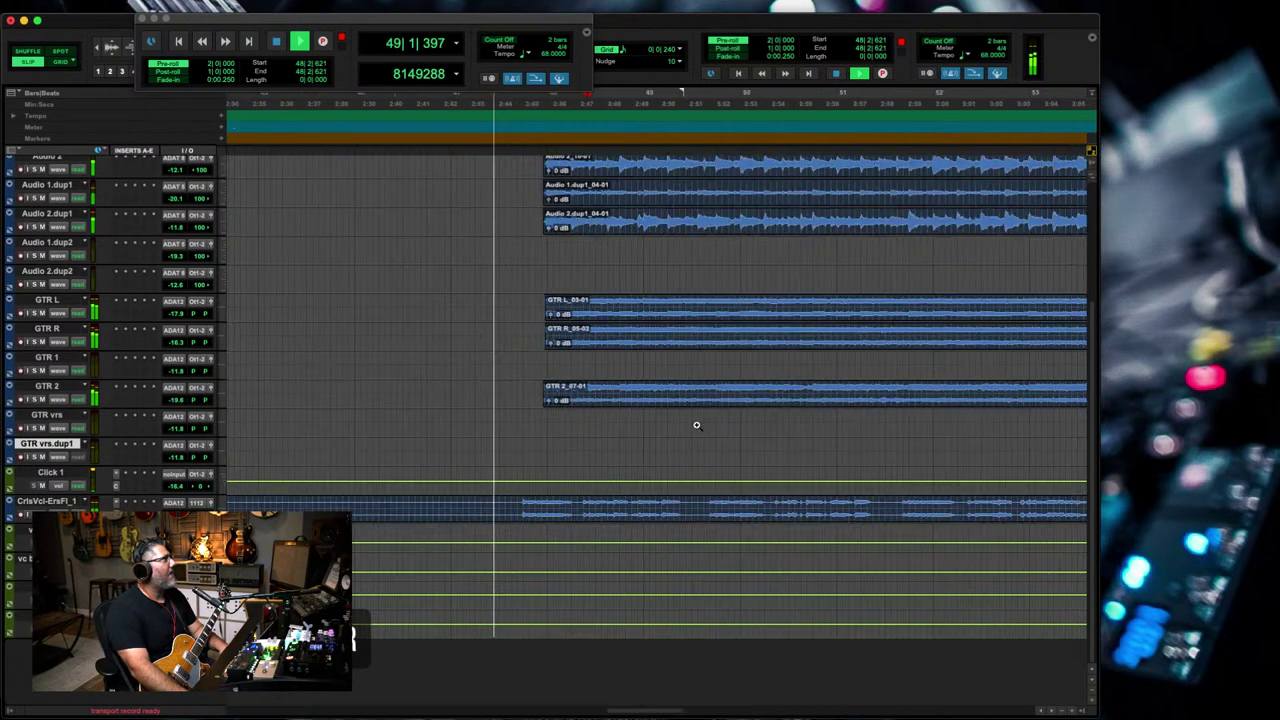
click(480, 392)
click(508, 391)
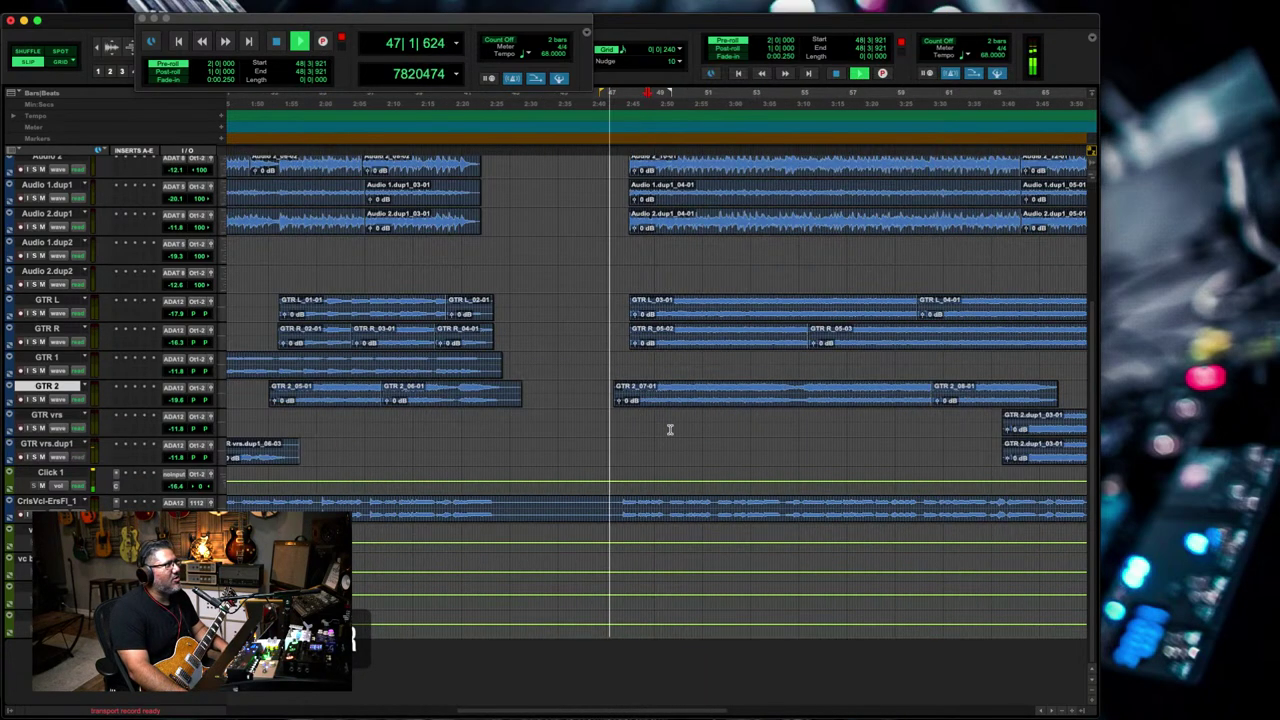
- While playing from around bar 49, set GTR 2 to -18.8 dB and lower the grouped Audio tracks, with Audio 2.dup1 at -14.0 dB
key(r)
key(r)
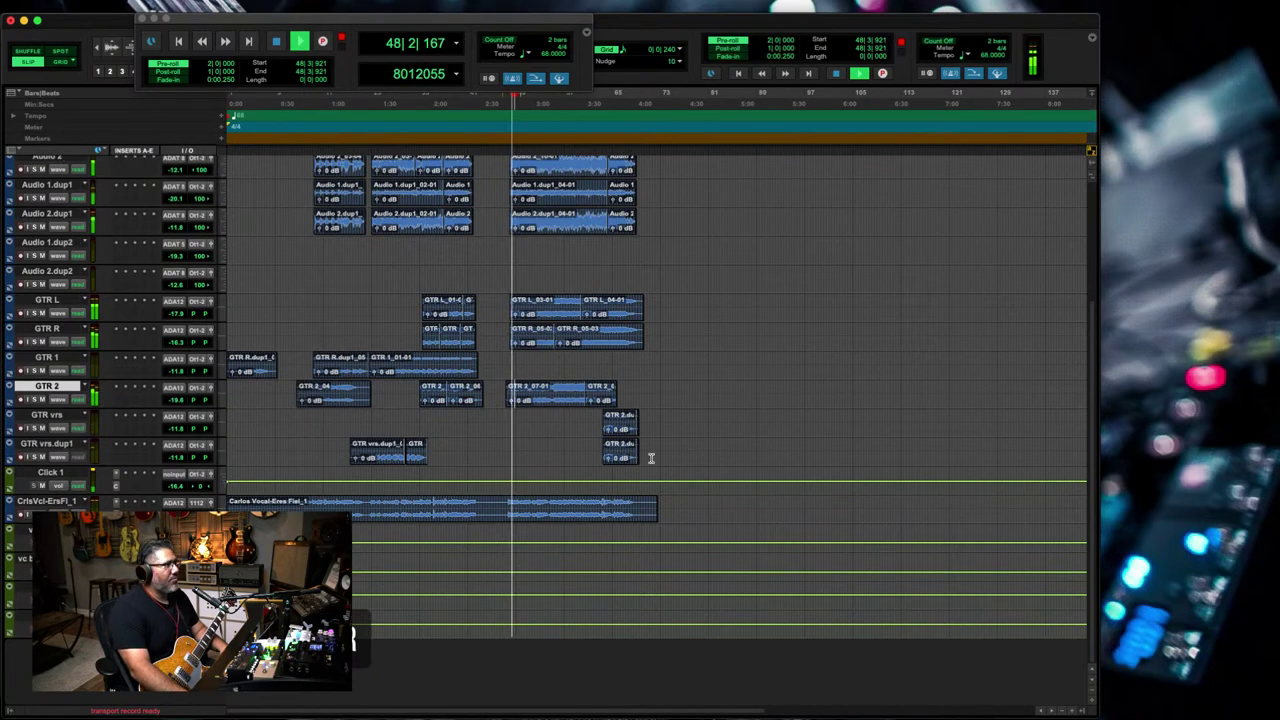
key(super+bracketright)
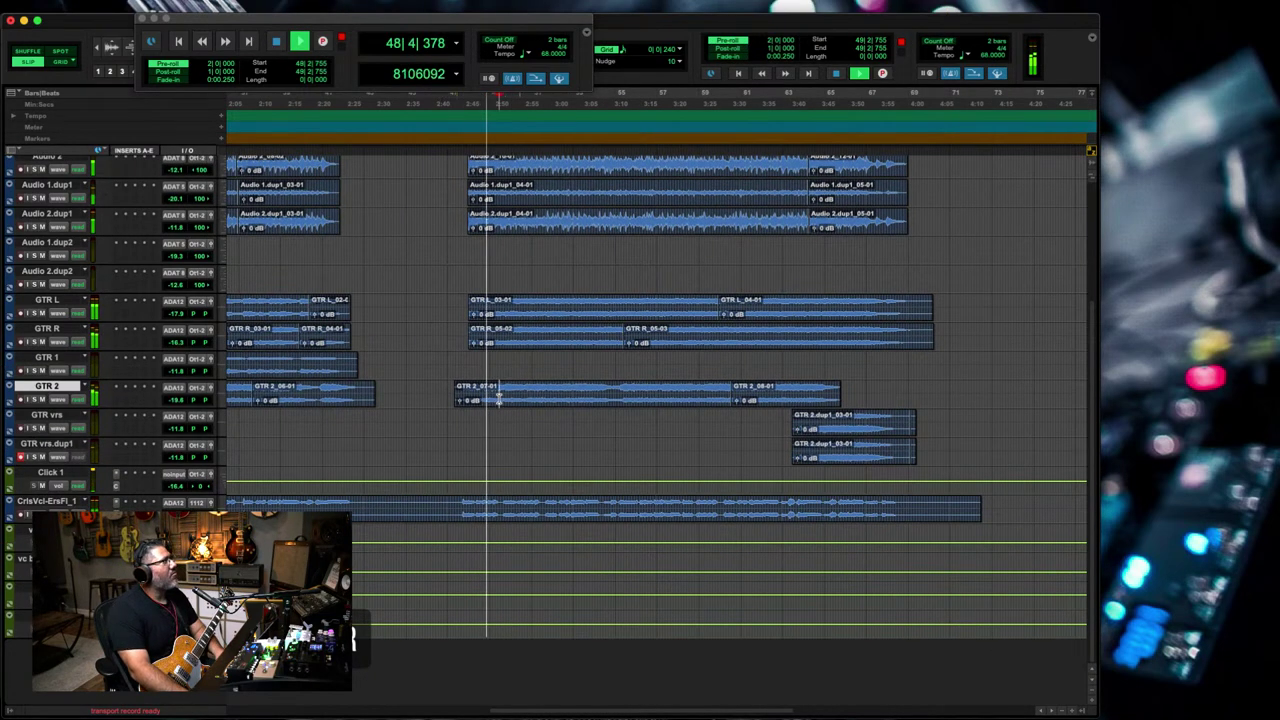
key(super+equal)
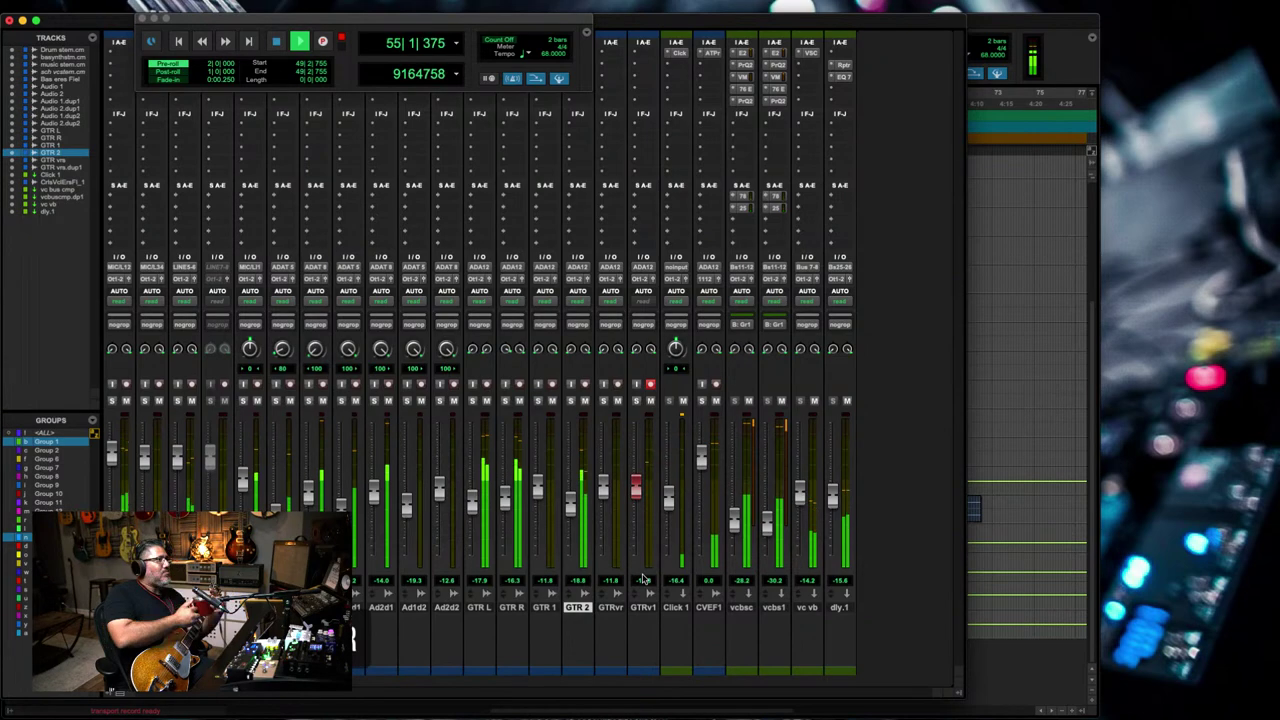
click(1025, 674)
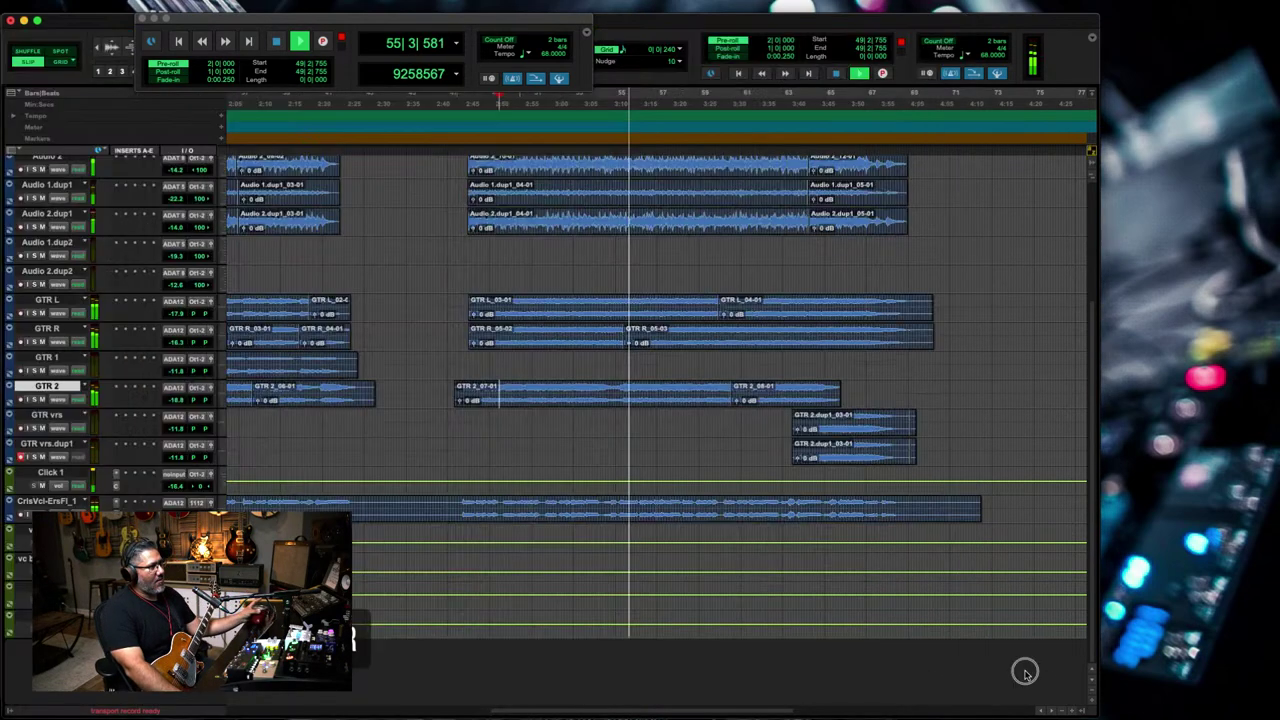
- Duplicate the GTR vrs.dup1 track once without playlists or automation, keeping inserts, sends and group assignments, and record-arm the duplicate
key(r)
key(r)
key(super+bracketright)
key(super+bracketright)
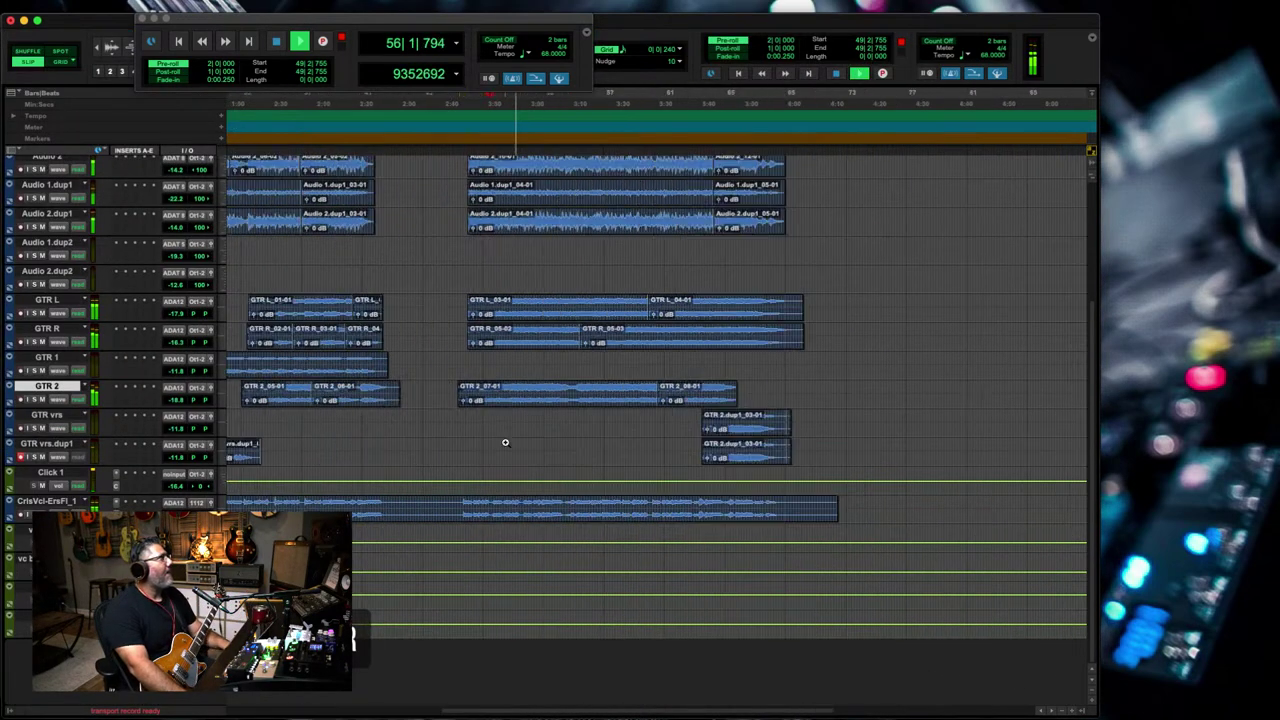
click(580, 455)
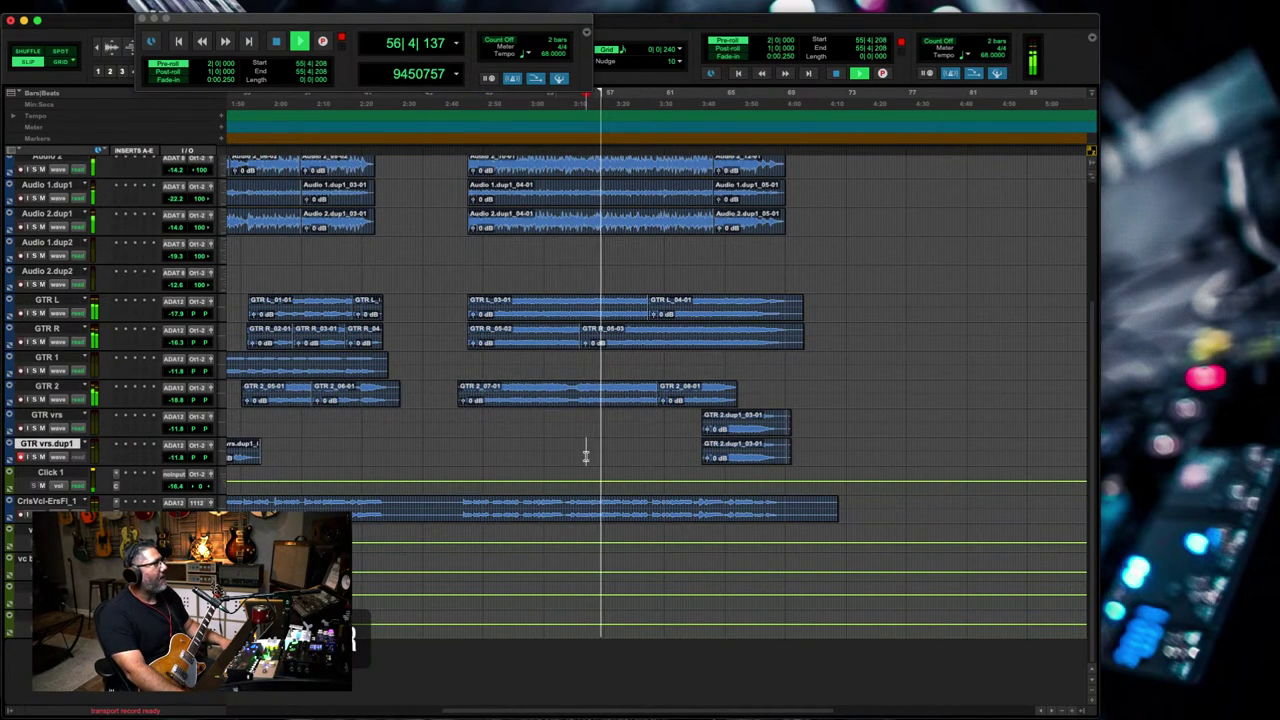
key(space)
key(alt+shift+d)
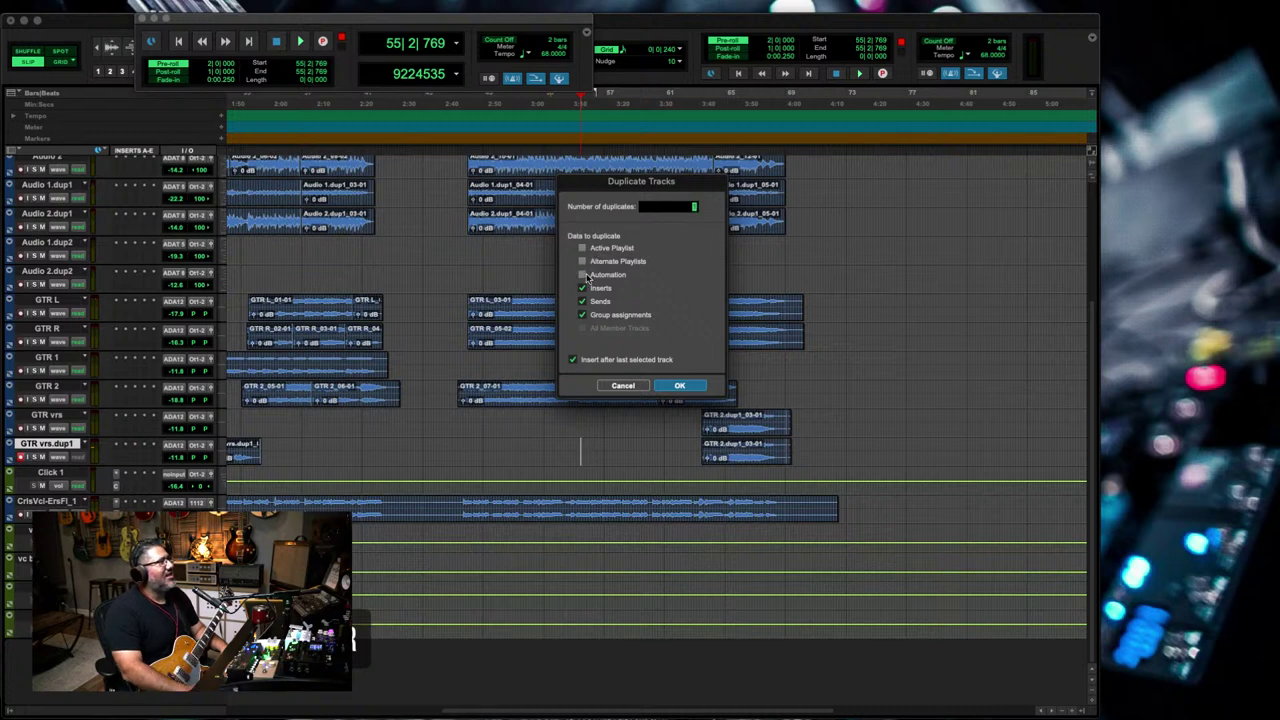
key(Return)
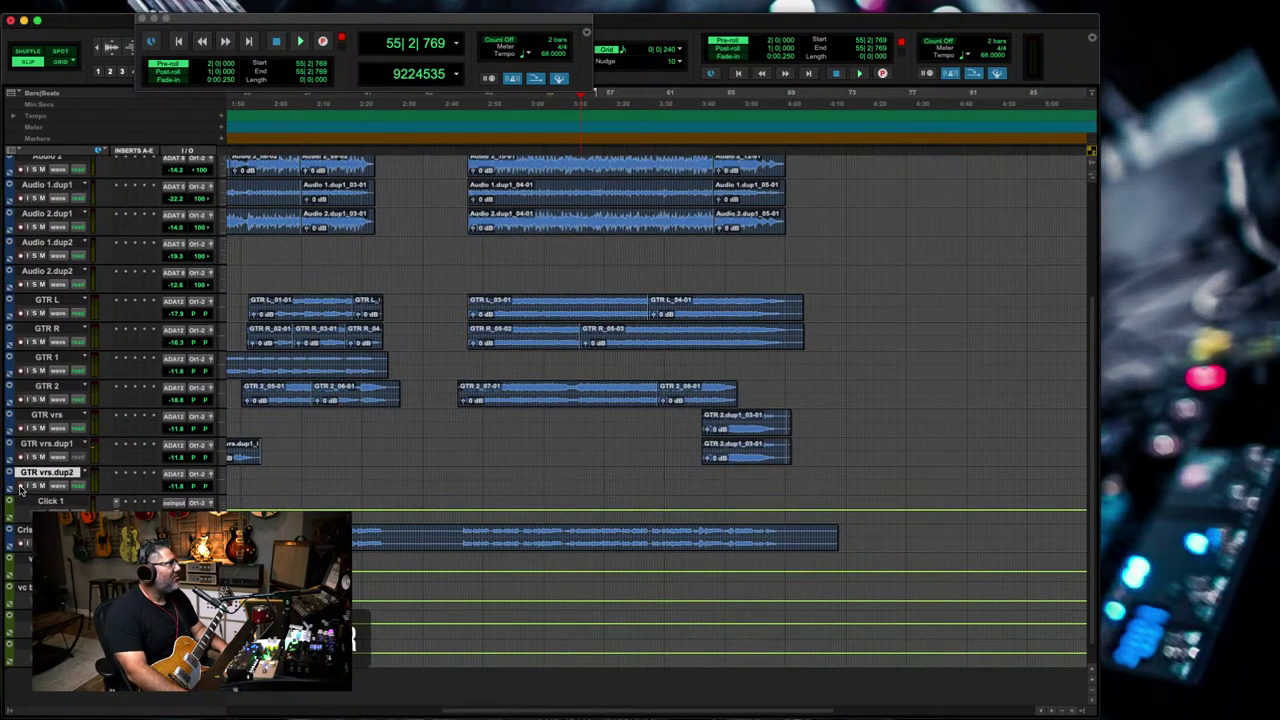
key(space)
- Delete the GTR 2.dup1_03-01 audio from 63|2|756 to 69|1|424 on the GTR vrs.dup1 track
click(735, 458)
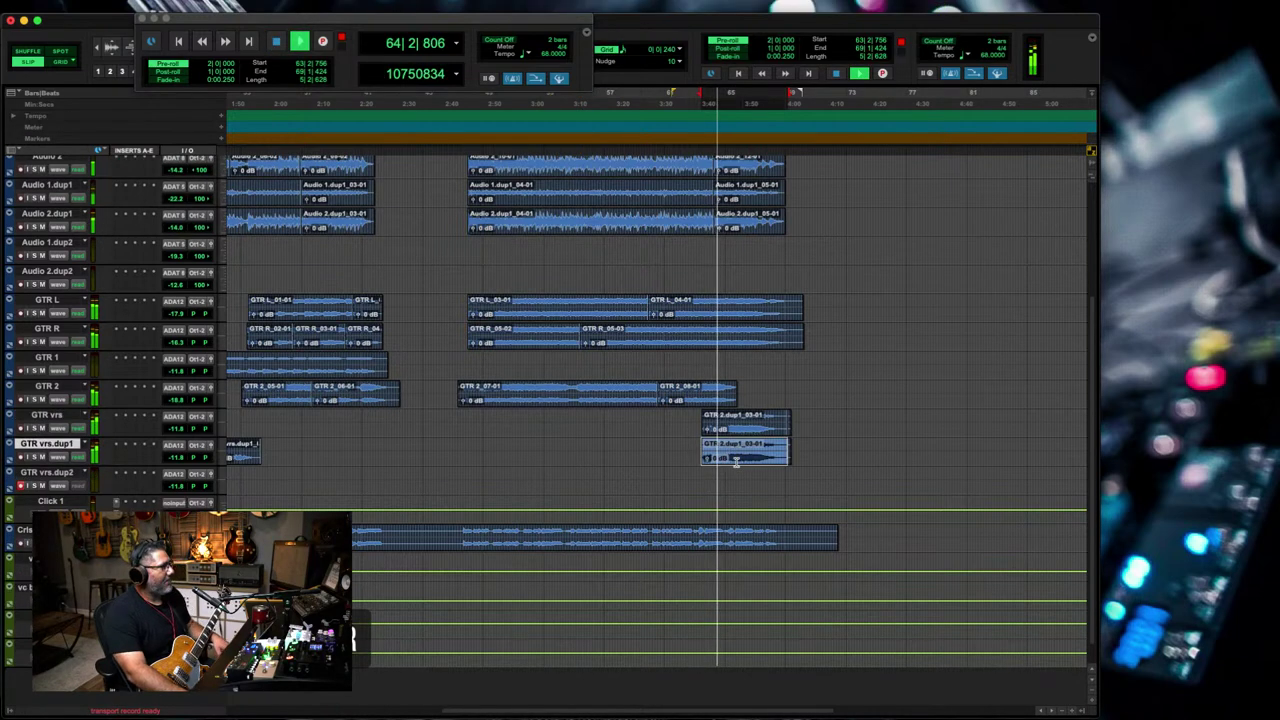
key(super+m)
double_click(739, 456)
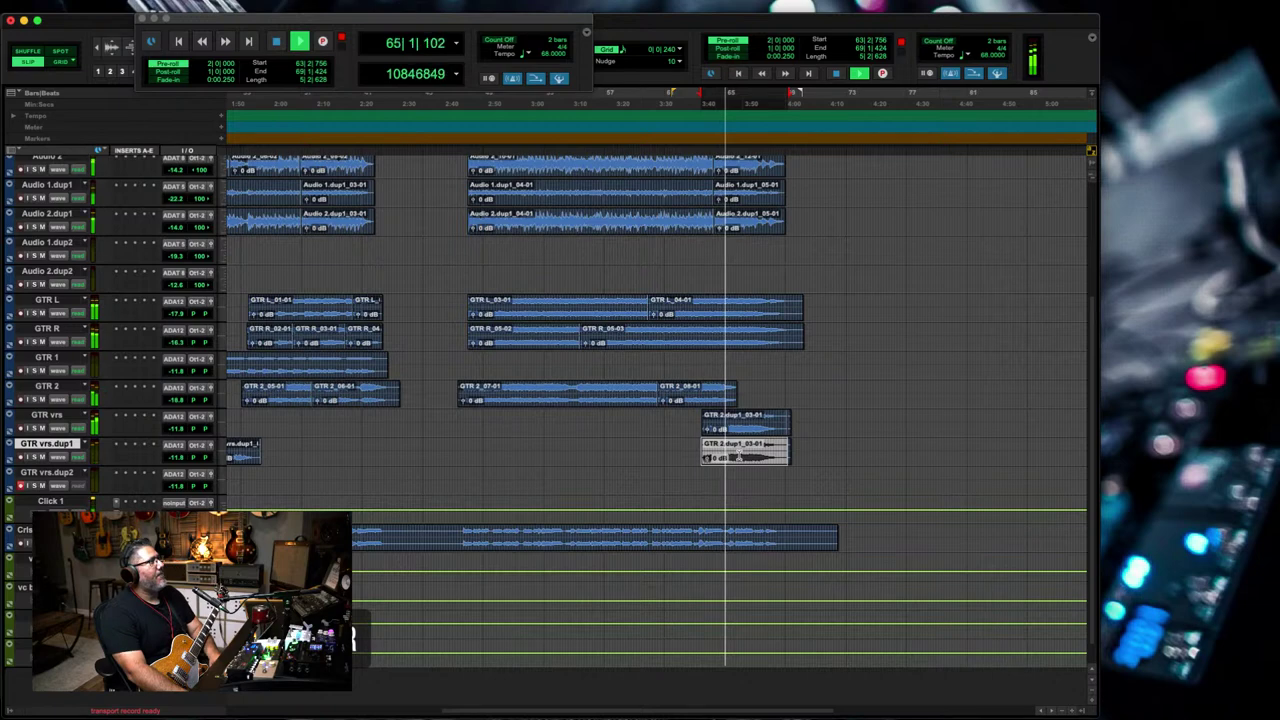
key(Delete)
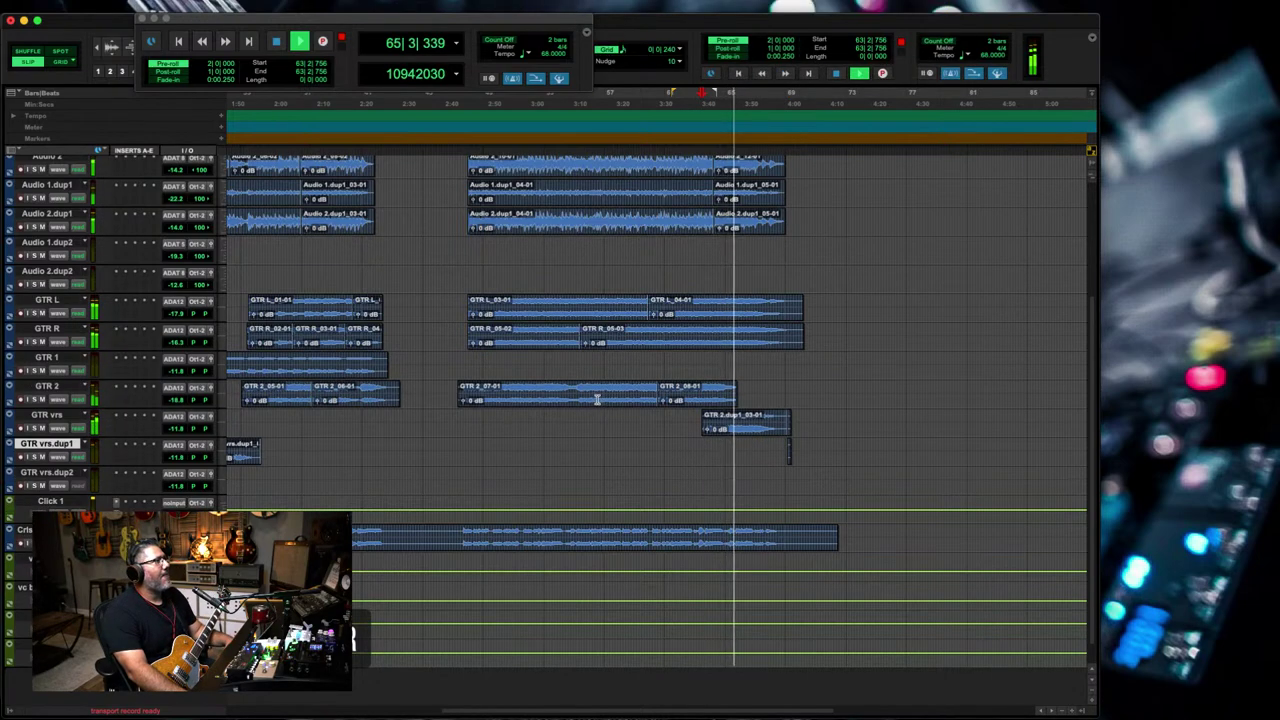
- Separate the GTR 2 clip at 55|1|371, mute the GTR 2 clips from there on, and place the insertion point at 65|1|188 on GTR vrs.dup1
click(597, 399)
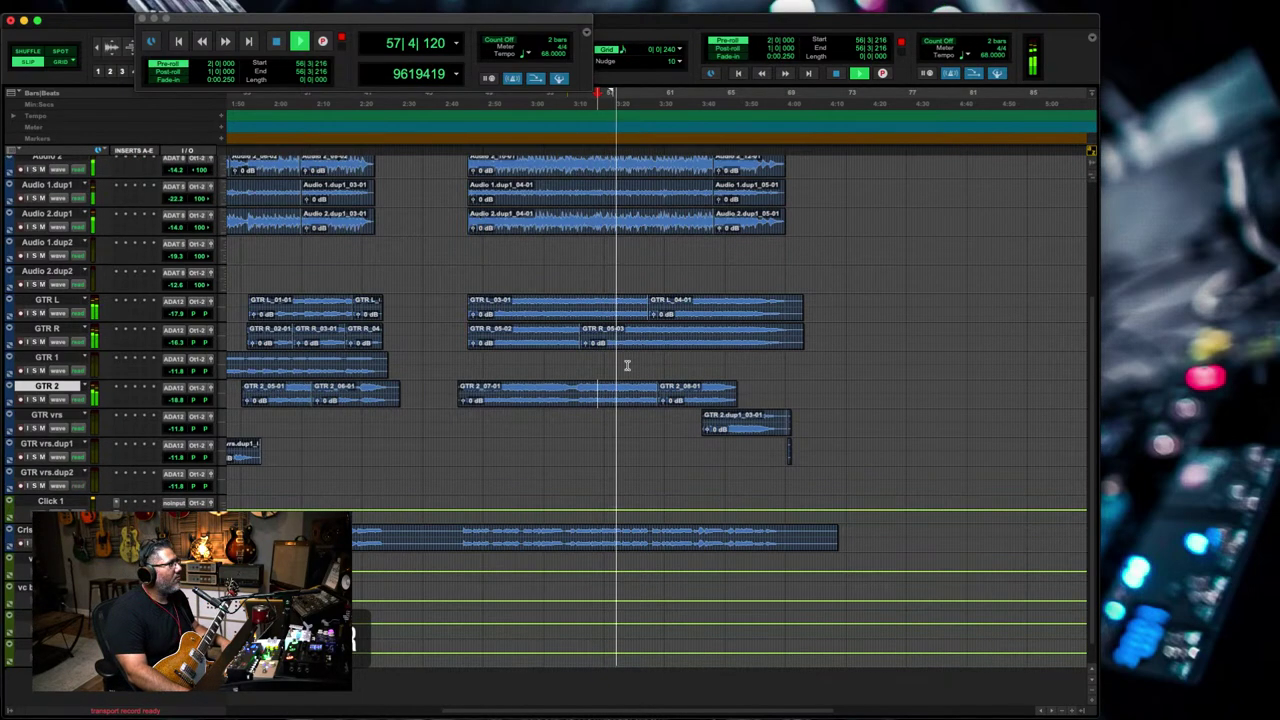
key(space)
click(580, 390)
drag(587, 399, 758, 386)
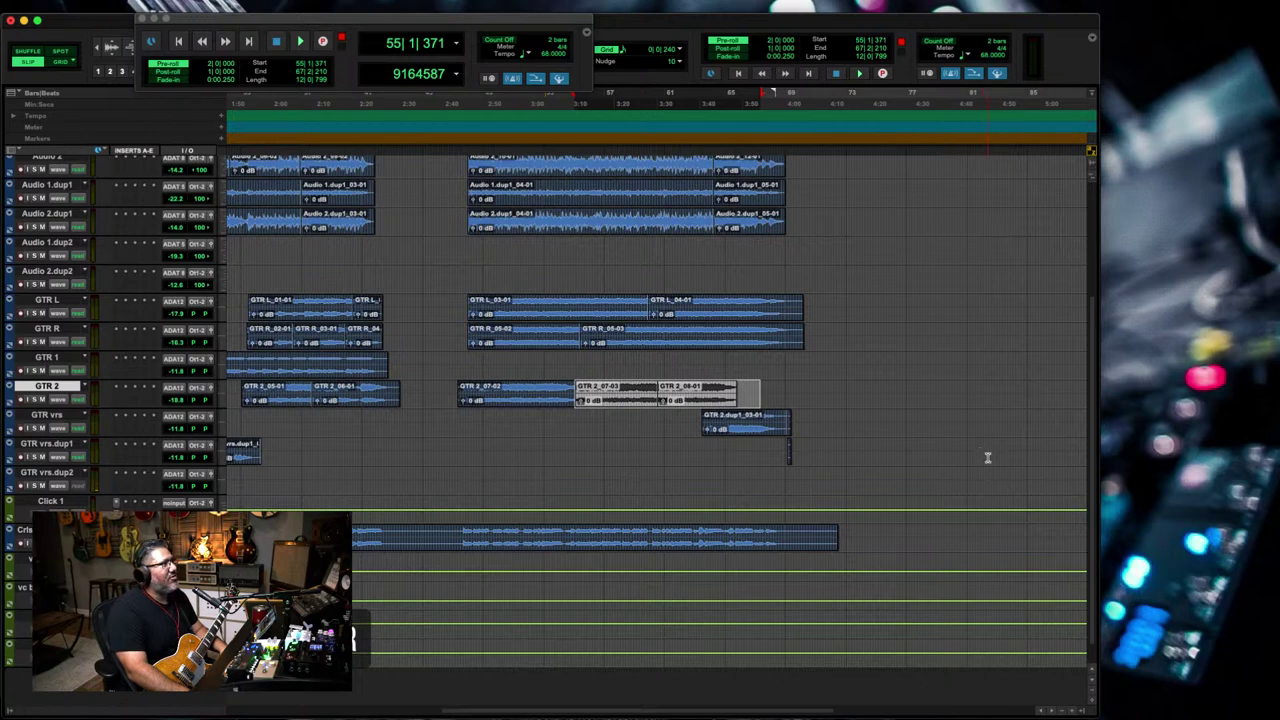
click(726, 445)
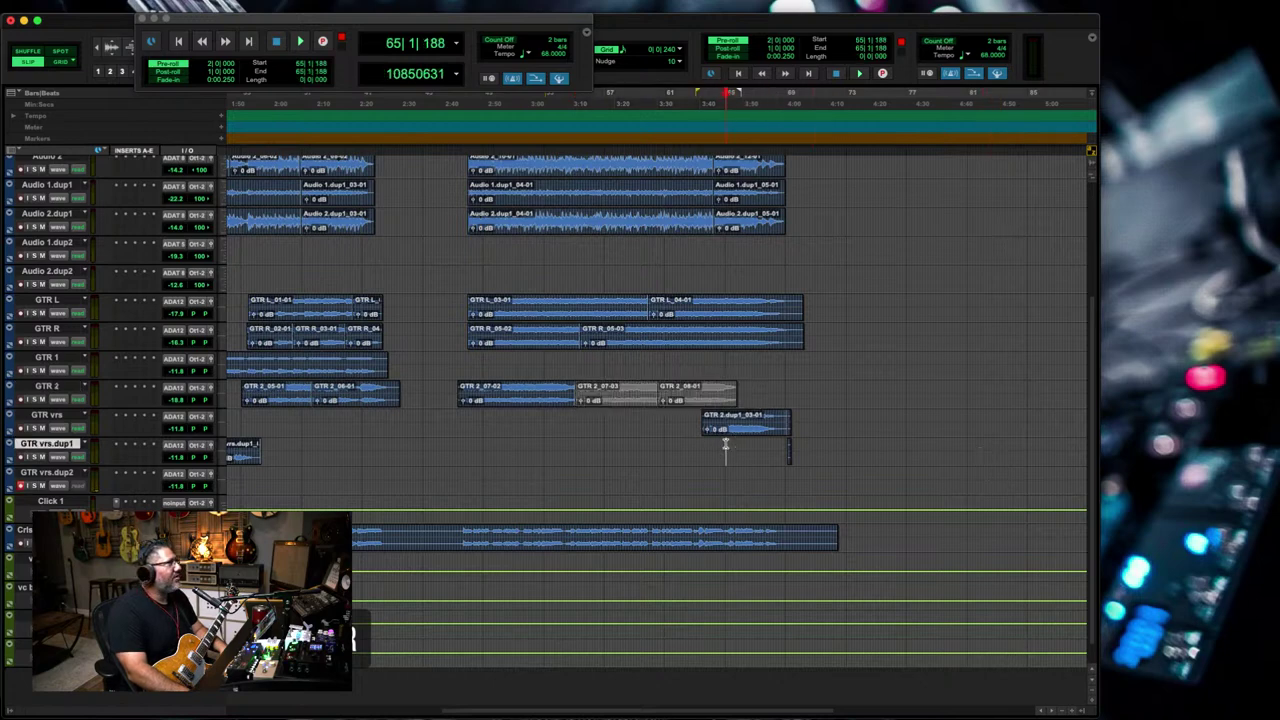
- Fade out the end of the GTR 2_07-02 clip from 54|3|243 up to the muted GTR 2 clips
click(622, 420)
drag(620, 394, 535, 400)
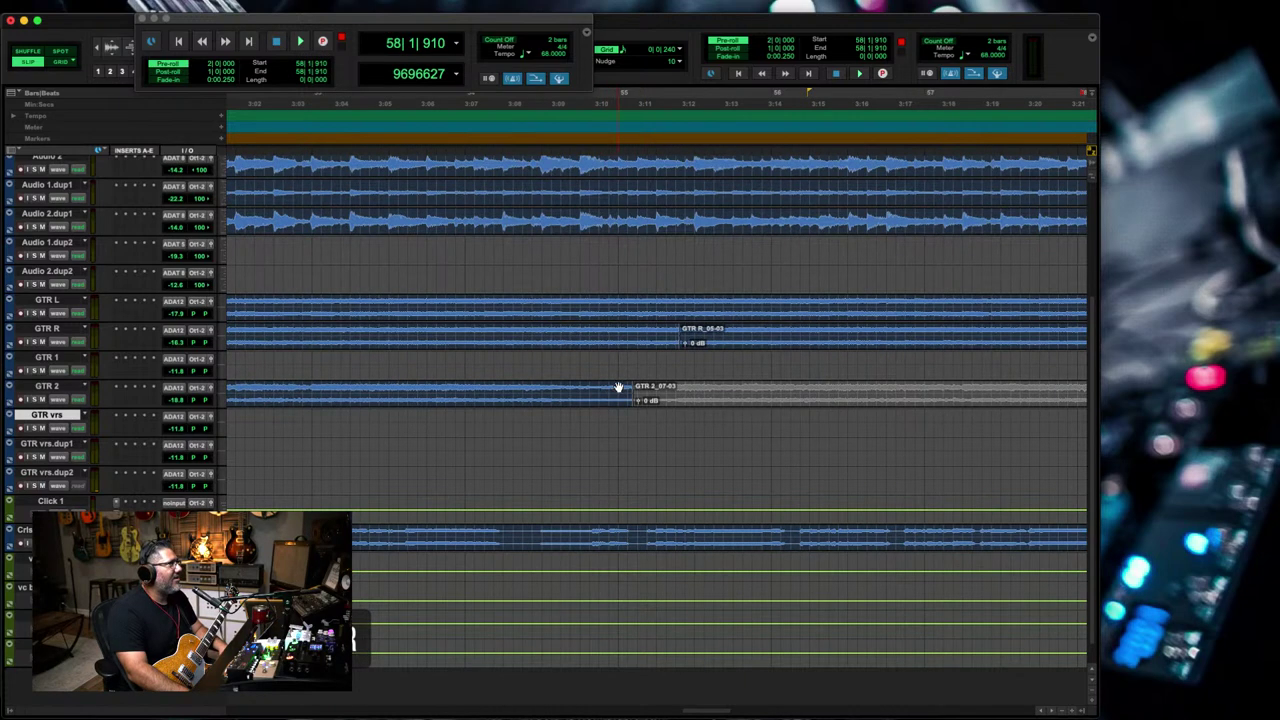
drag(629, 384, 551, 398)
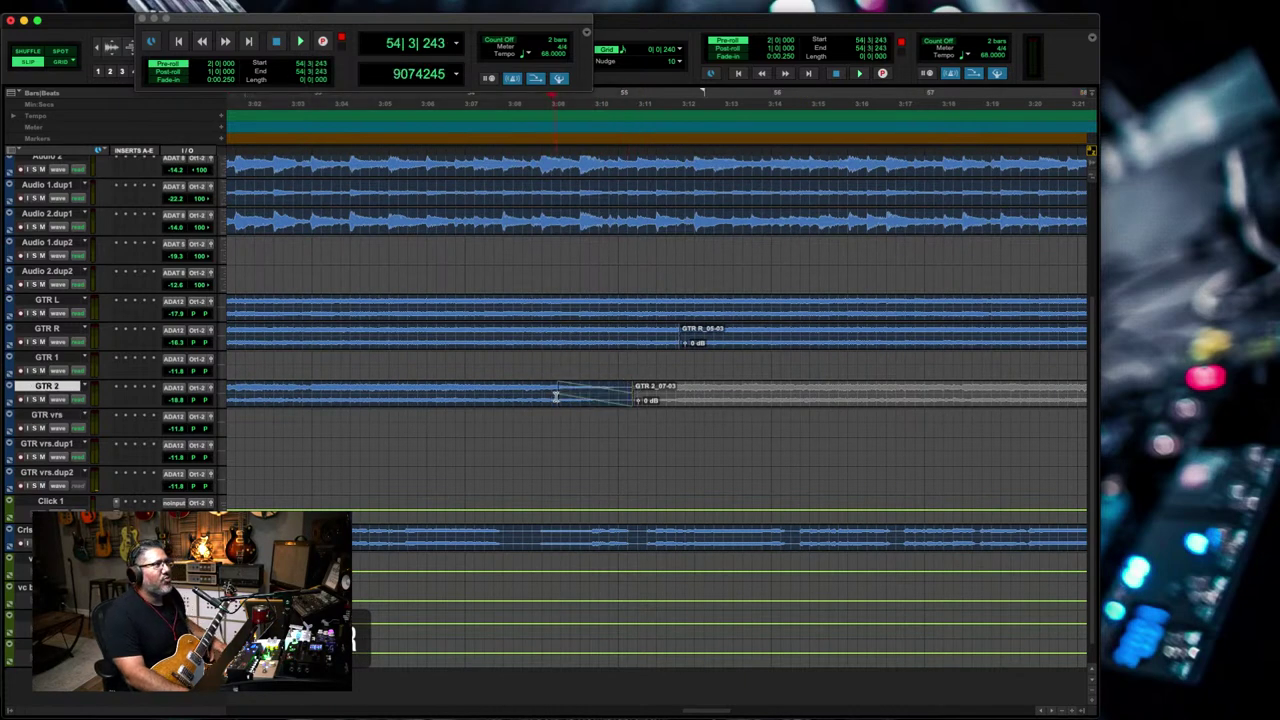
key(super+bracketleft)
key(super+bracketleft)
key(super+bracketleft)
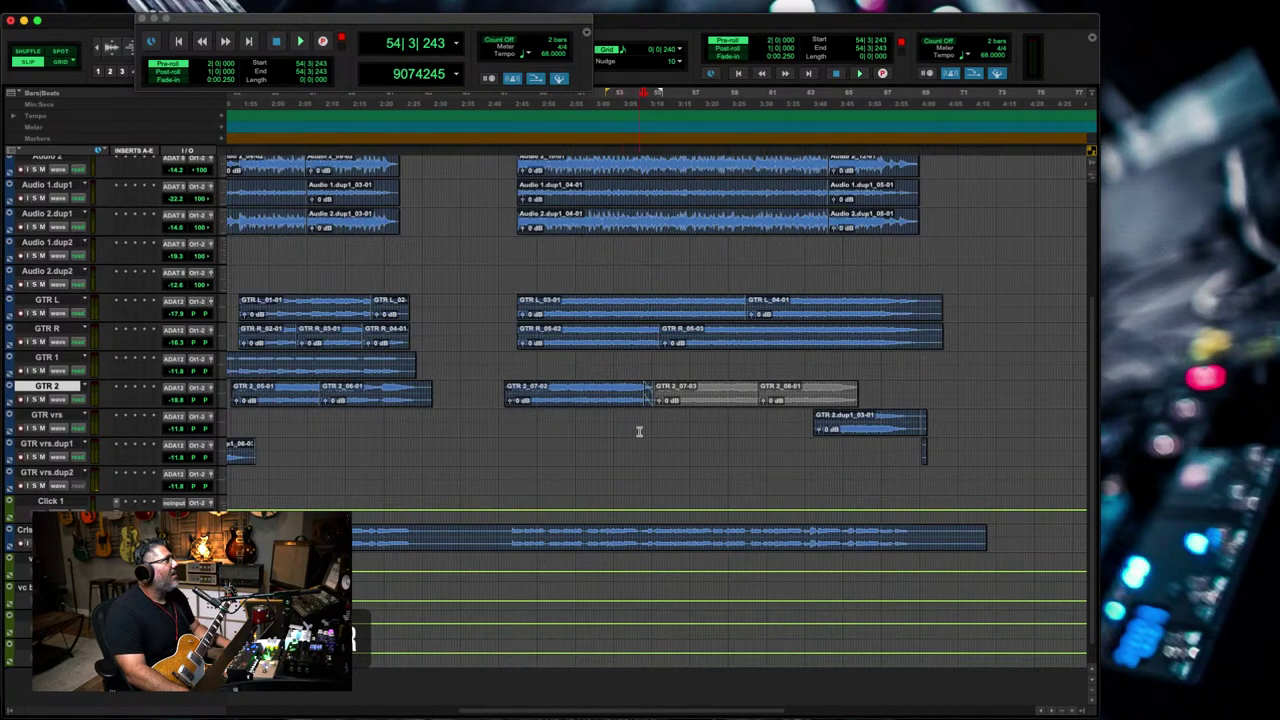
- Play back the final section from 53|4|473, restart it, and rehearse the guitar part from 54|2|431
click(632, 420)
key(space)
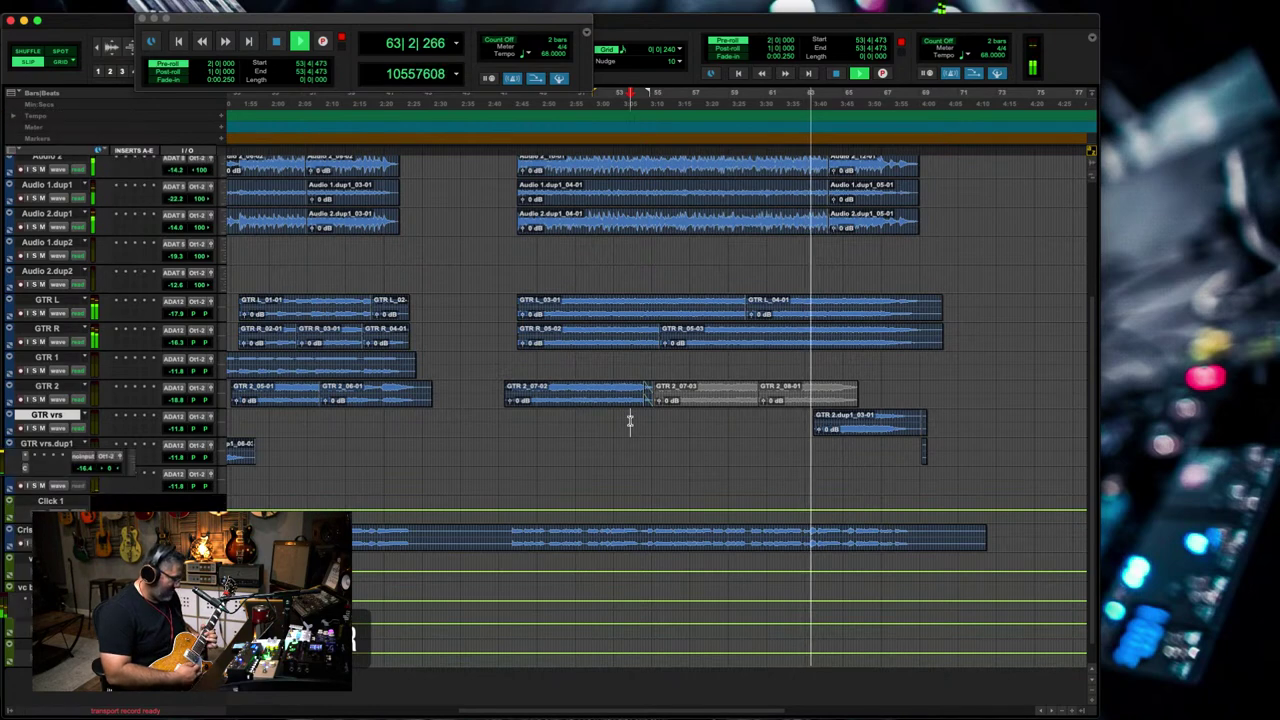
key(space)
key(space)
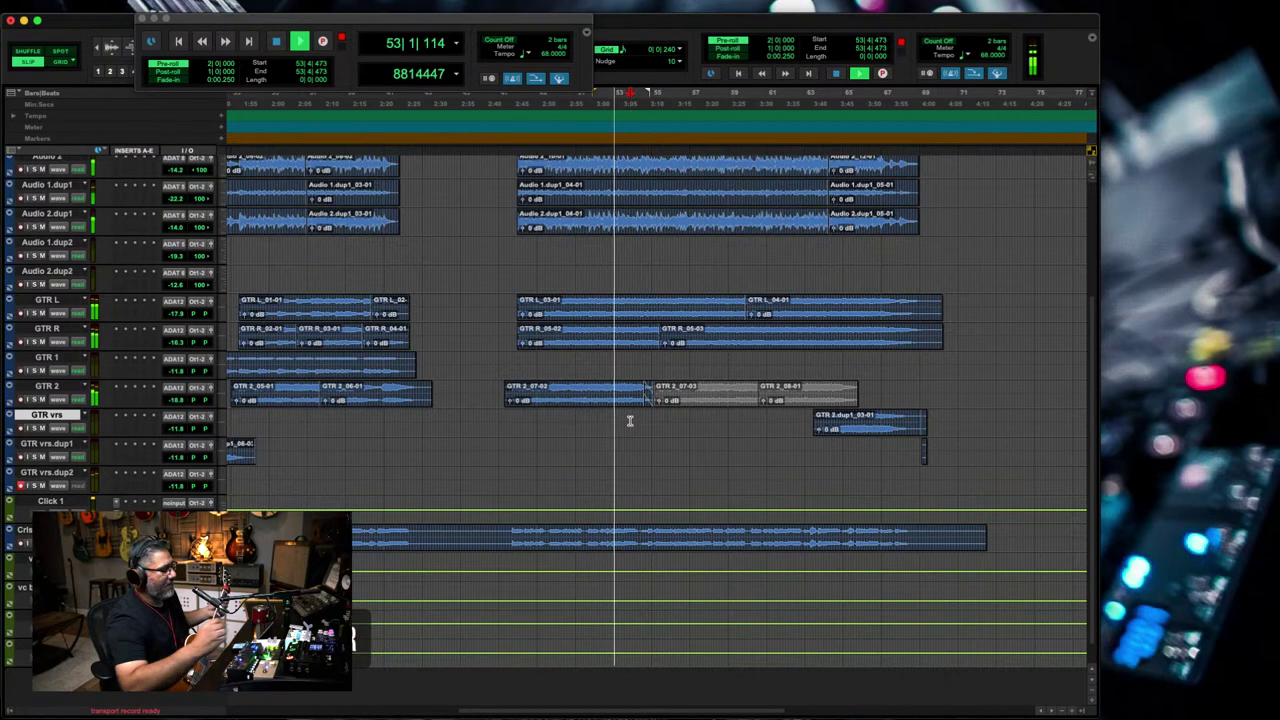
key(space)
key(space)
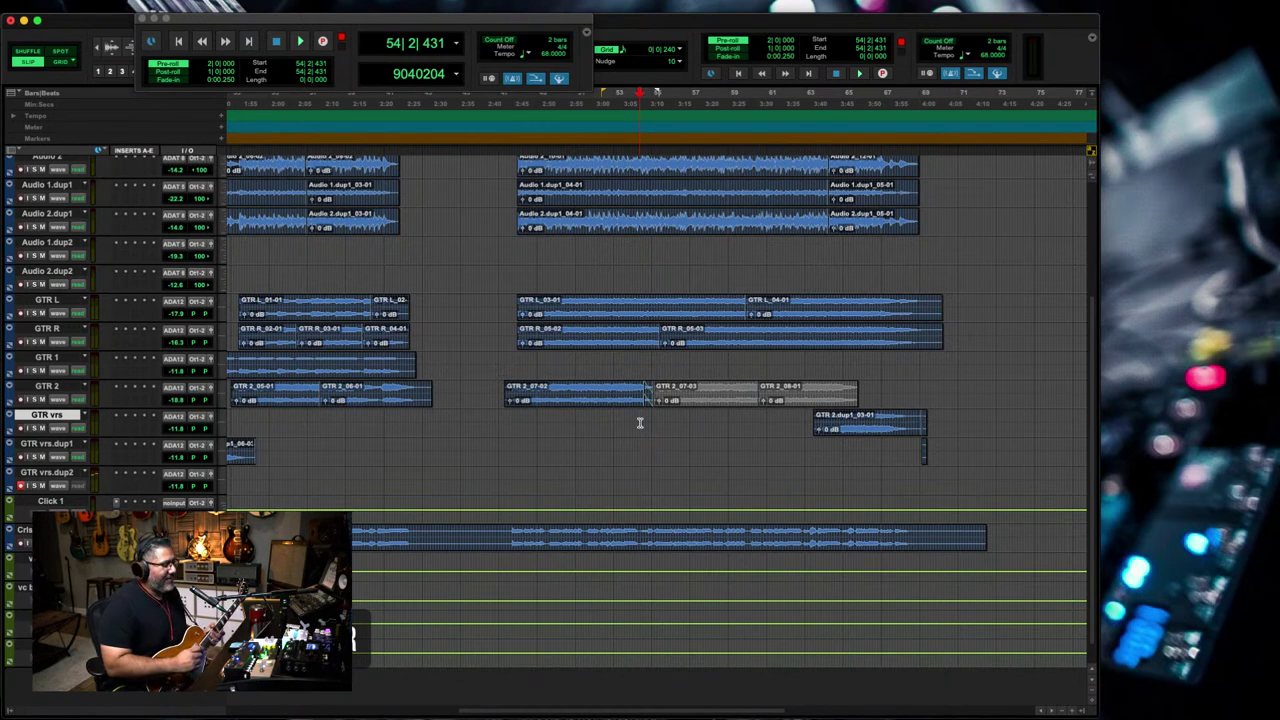
key(space)
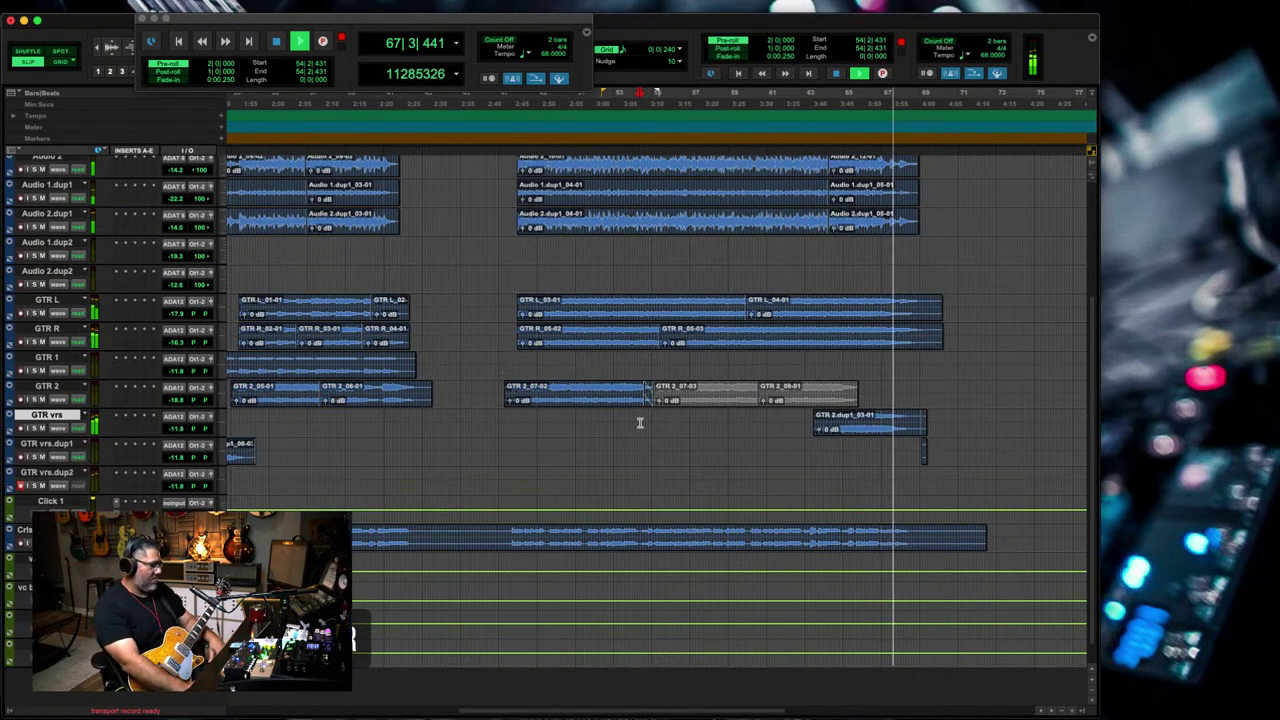
- Mute the GTR 2.dup1_03-01 clip on the GTR vrs track and rehearse the section with pre-roll from 54|2|565
key(r)
key(r)
key(space)
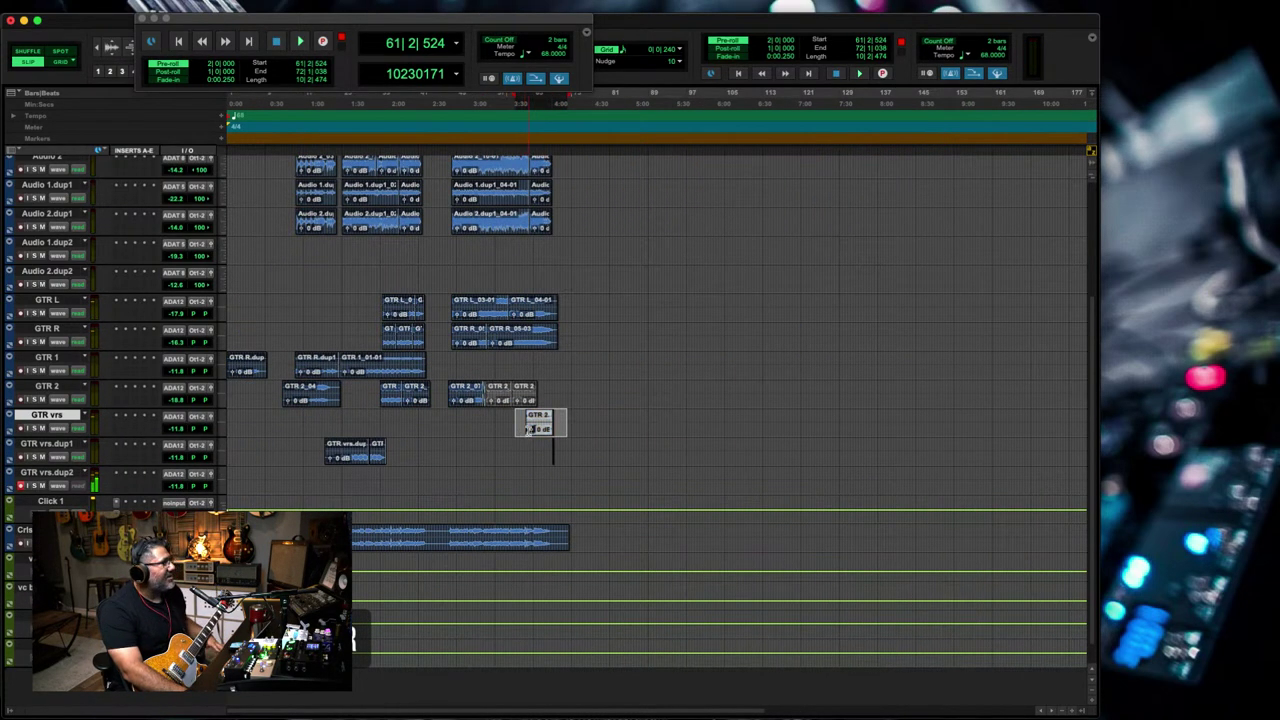
click(481, 421)
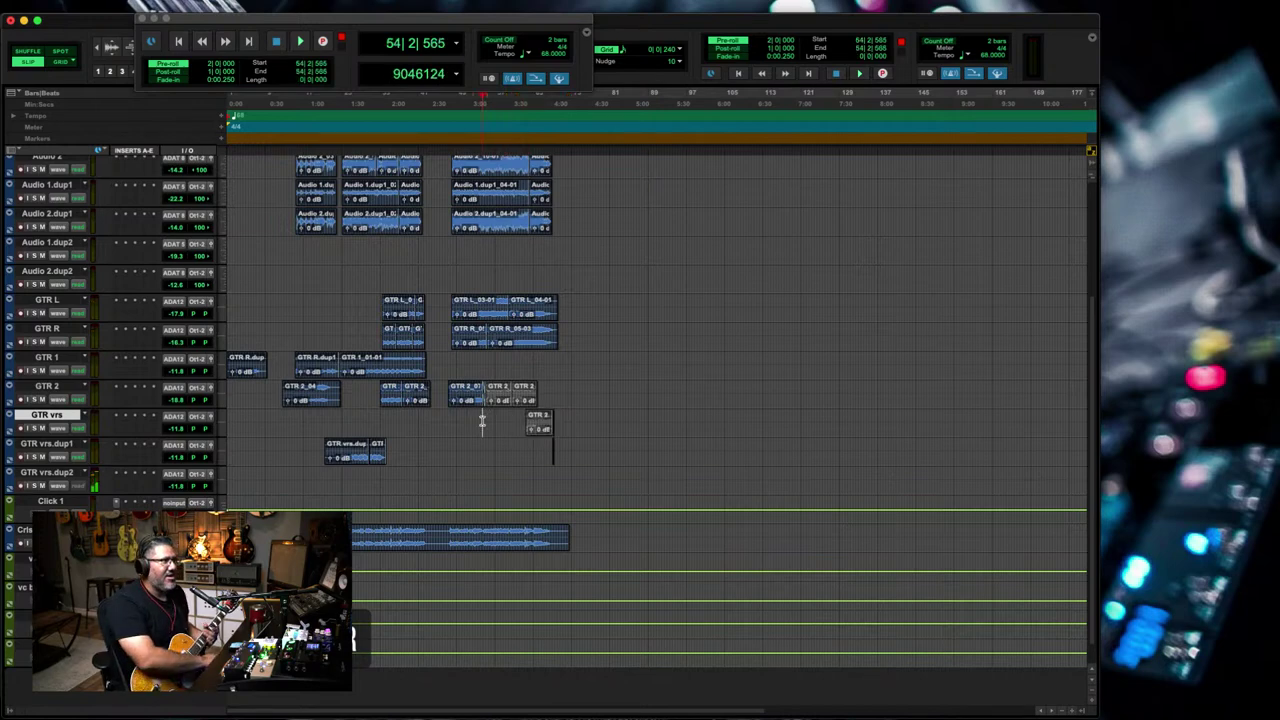
key(space)
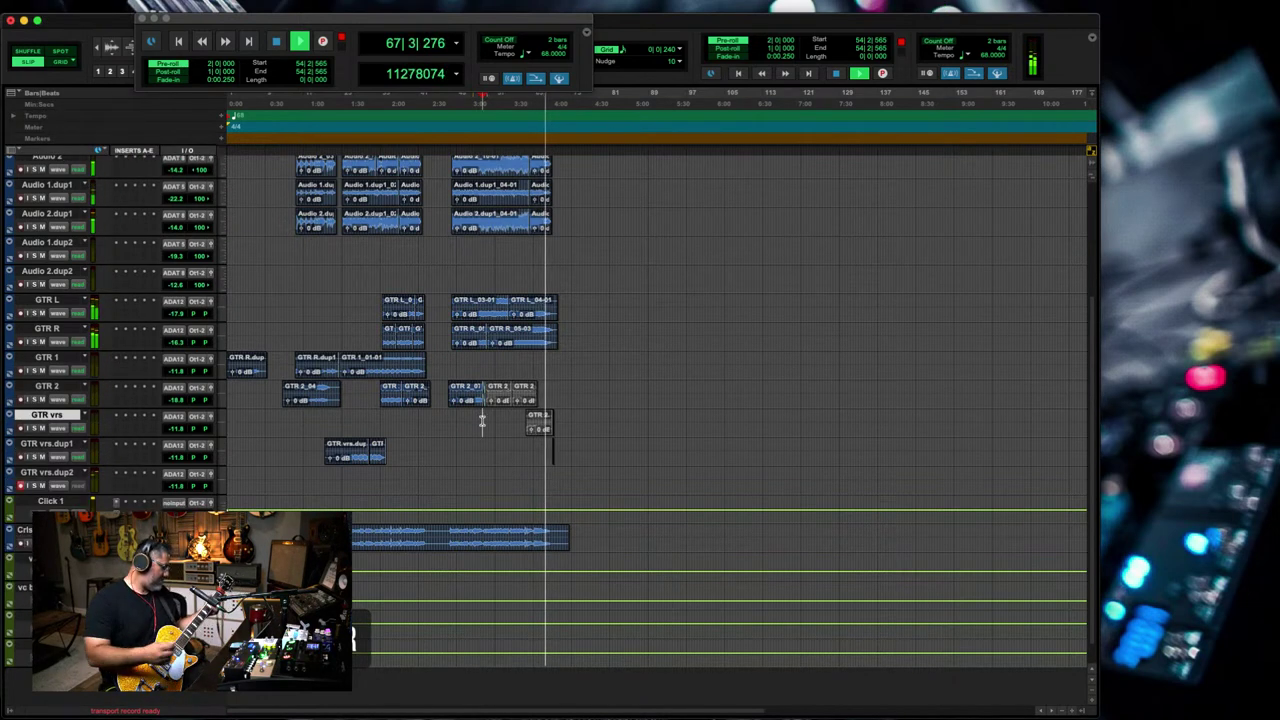
key(space)
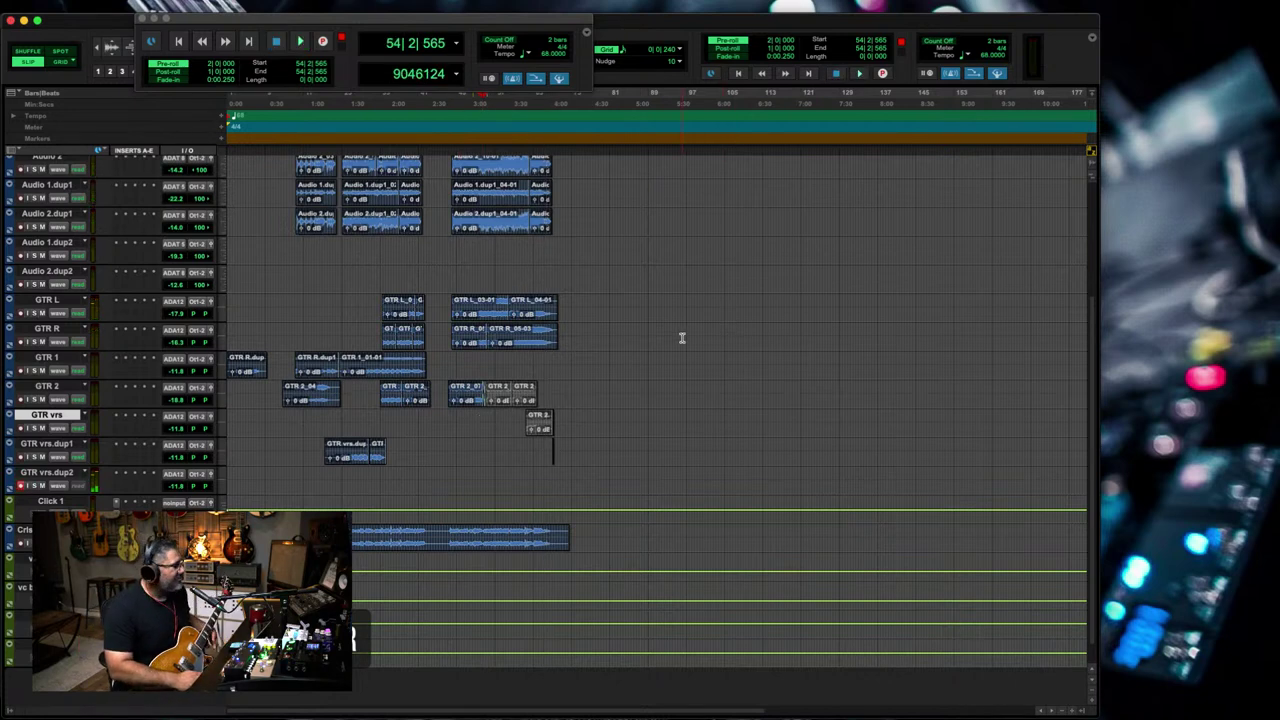
- Record a guitar take on GTR vrs.dup2 from 54|2|565 to about bar 63 and enlarge that track's height
key(super+space)
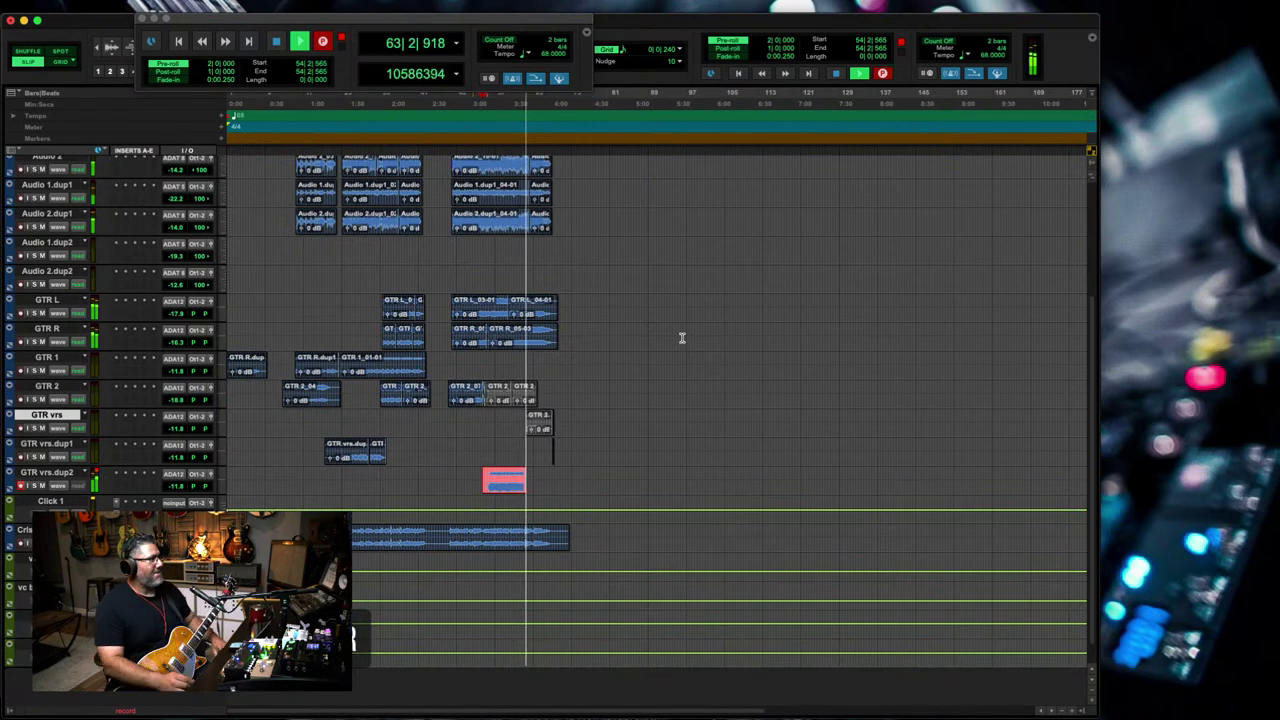
key(space)
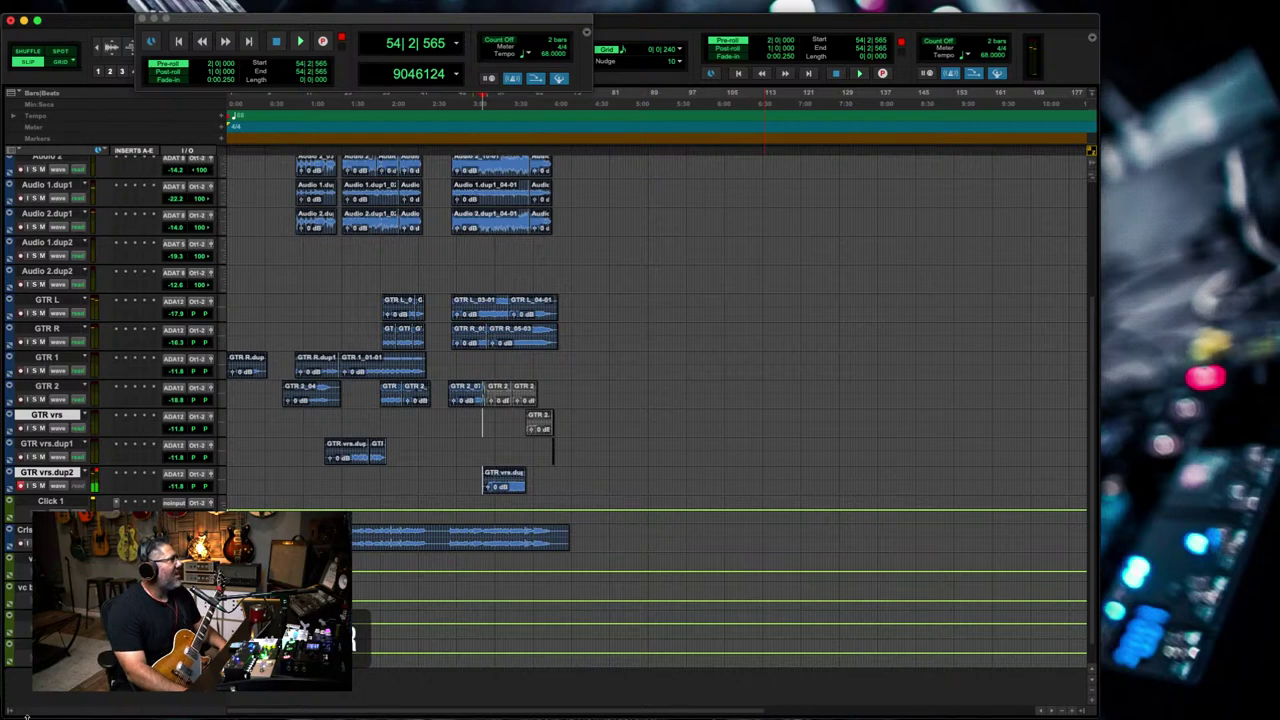
click(230, 501)
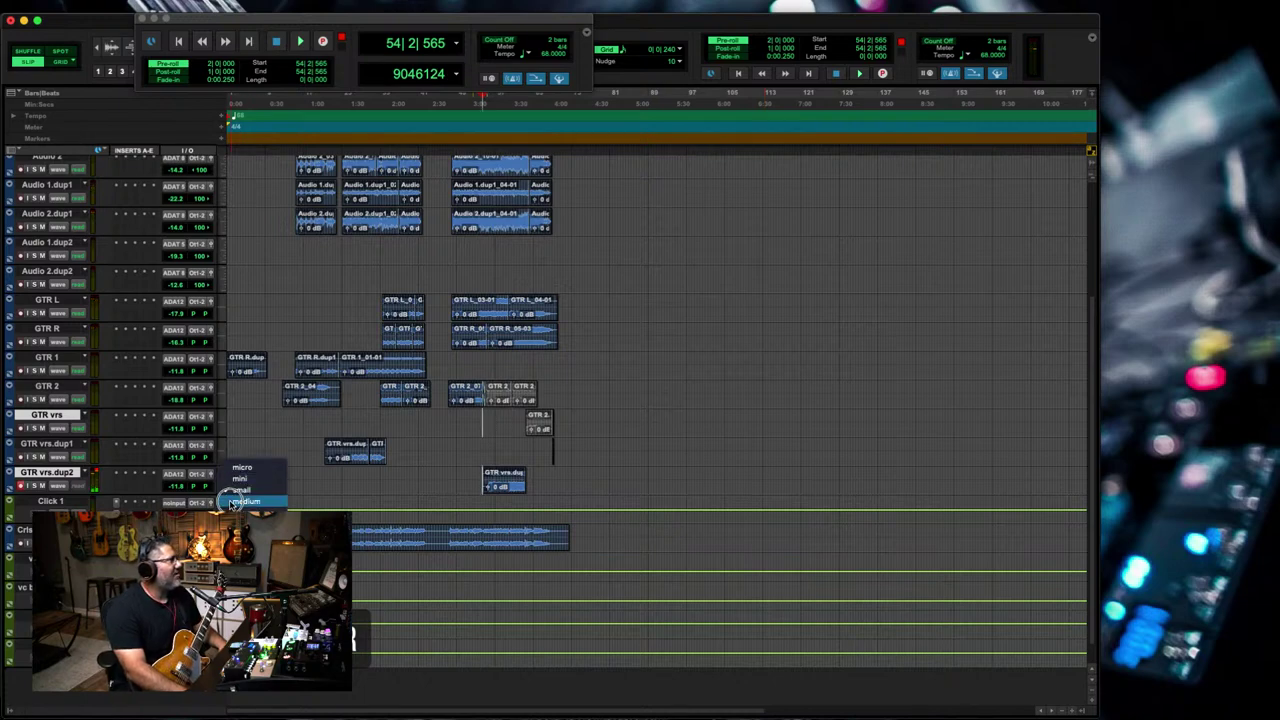
click(248, 511)
- Trim the start of the GTR vrs.dup2_01-01 clip to the guitar's entry at about 55|4|666 during playback
drag(579, 513, 436, 514)
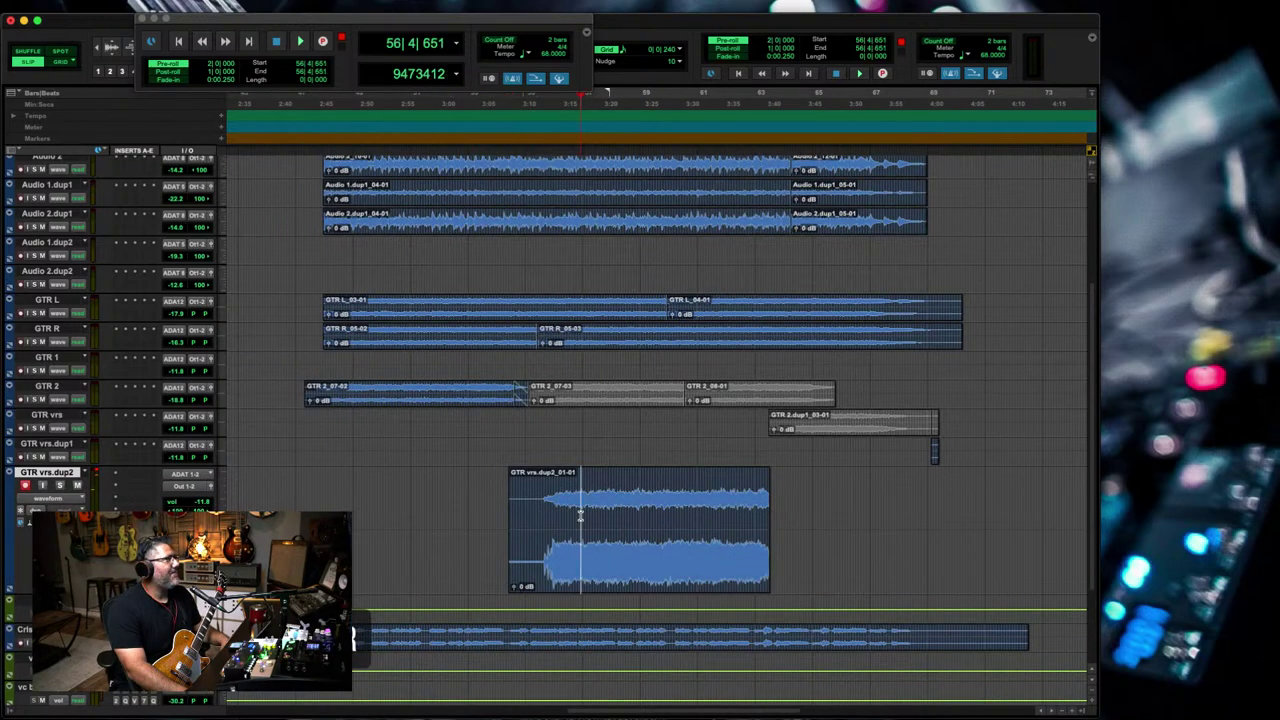
key(space)
drag(525, 530, 545, 522)
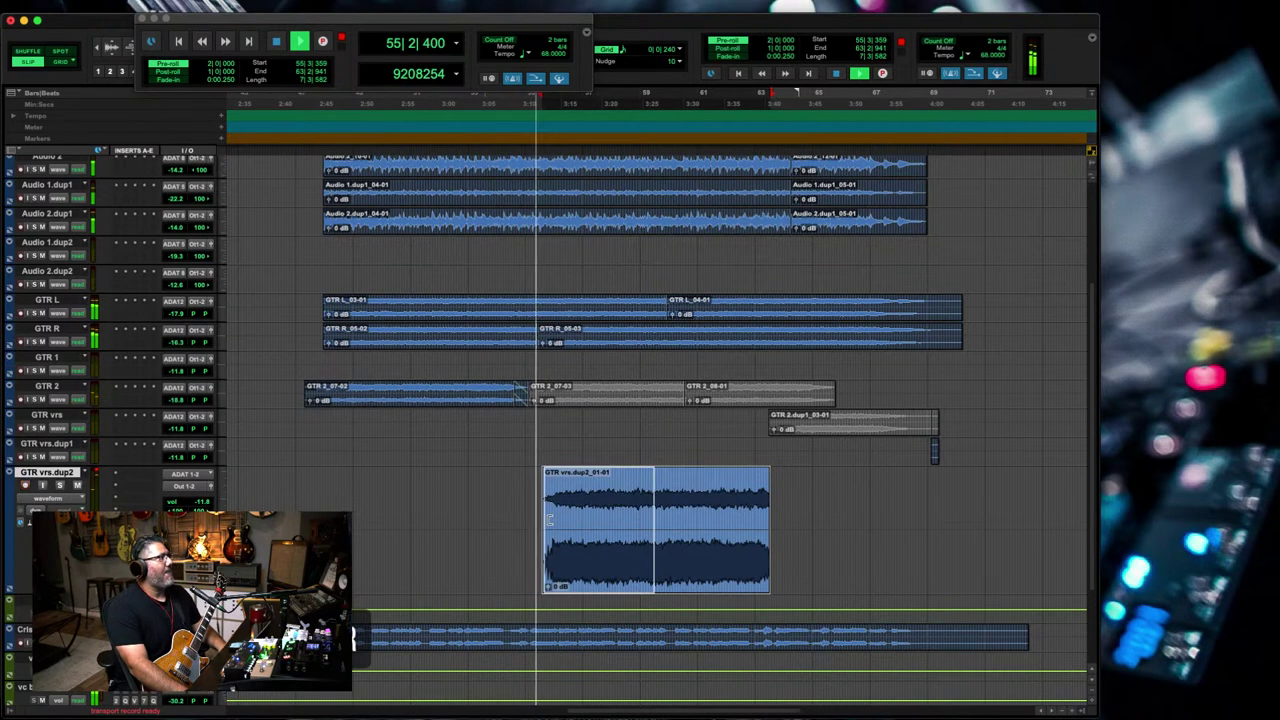
key(super+bracketright)
key(super+bracketright)
key(super+bracketright)
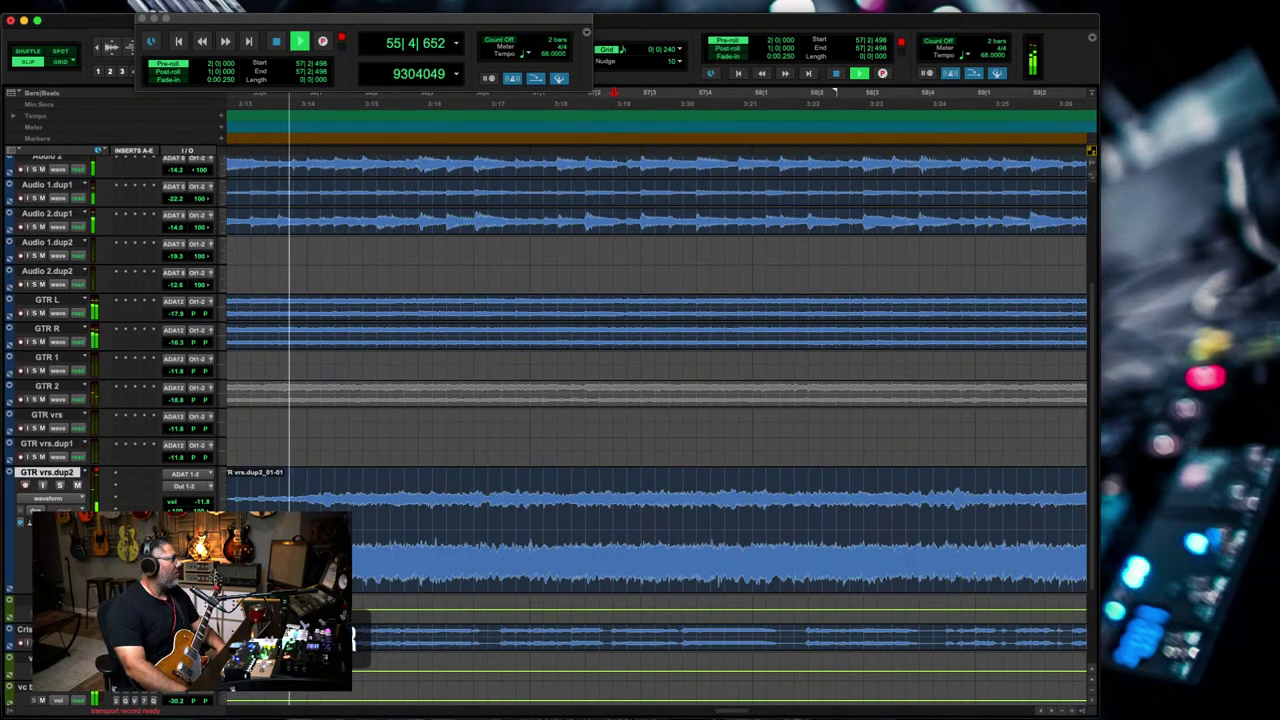
drag(288, 525, 296, 525)
- Set the GTR vrs.dup2 fader to -13.7 dB in the mixer and return to the edit view
key(super+equal)
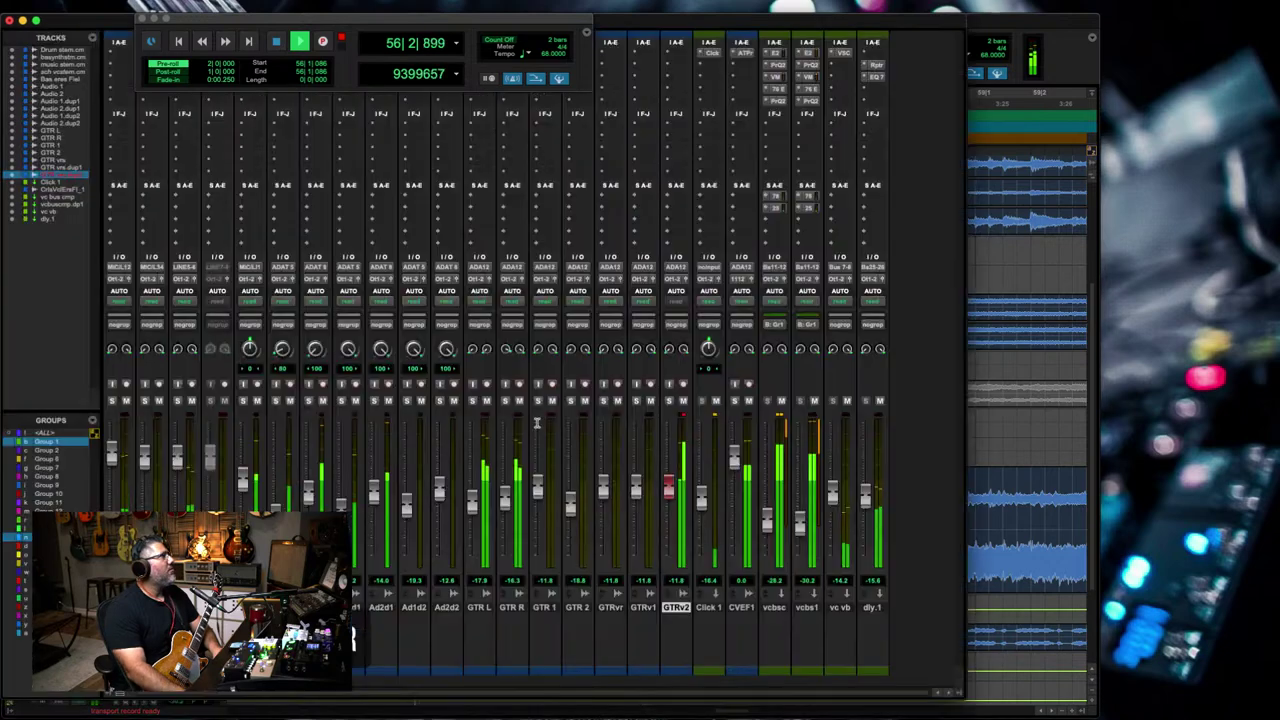
drag(667, 489, 673, 497)
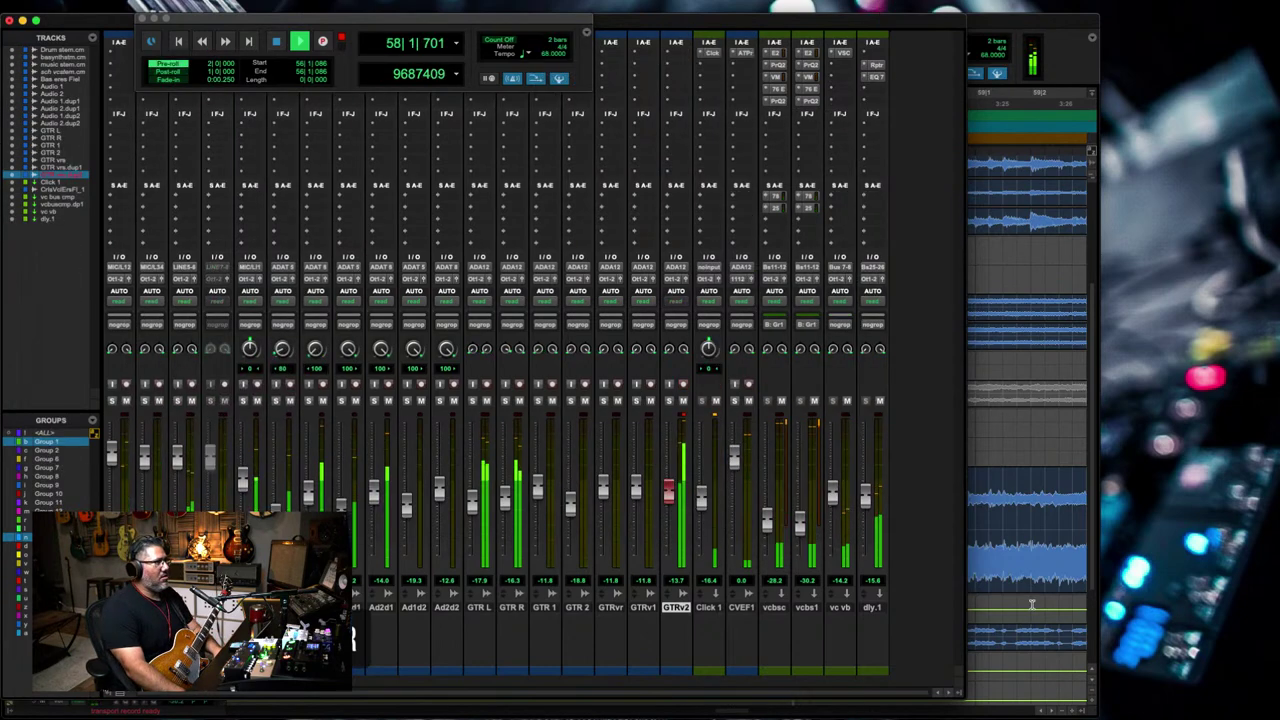
key(super+equal)
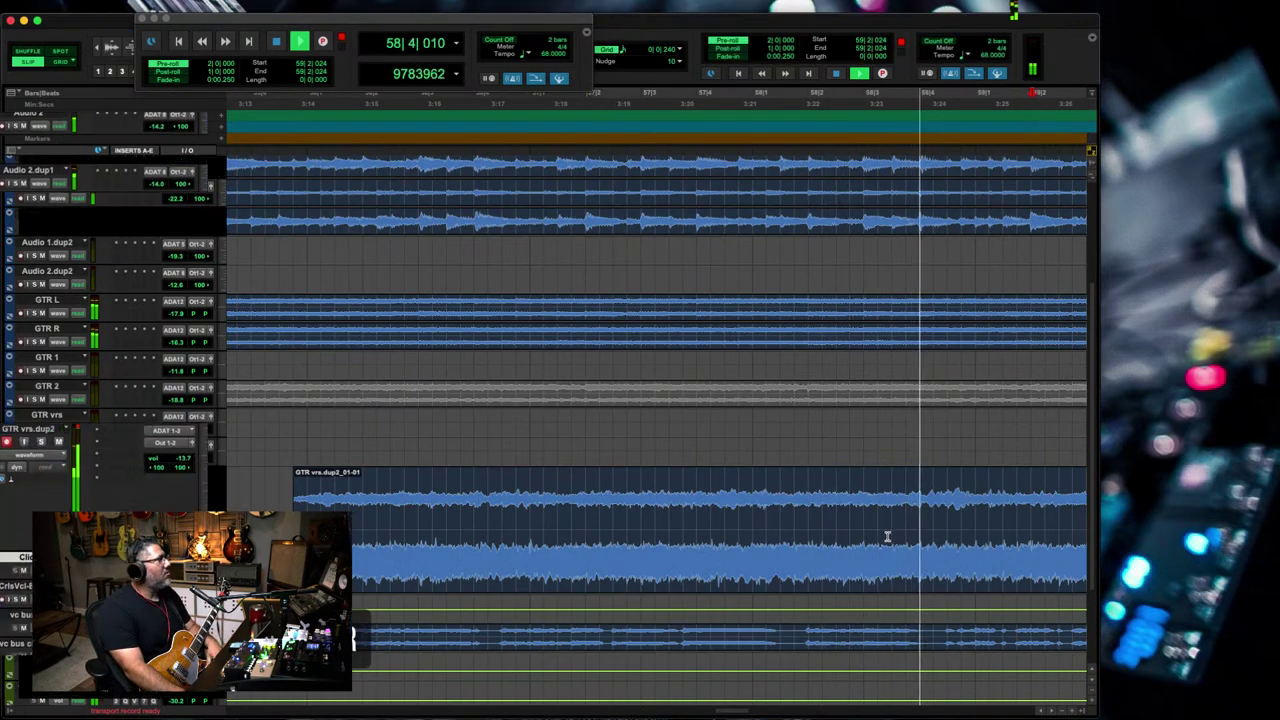
- Play the GTR vrs.dup2 take from 61|1|199 and separate its clip at that position
key(super+bracketleft)
key(super+bracketleft)
click(846, 530)
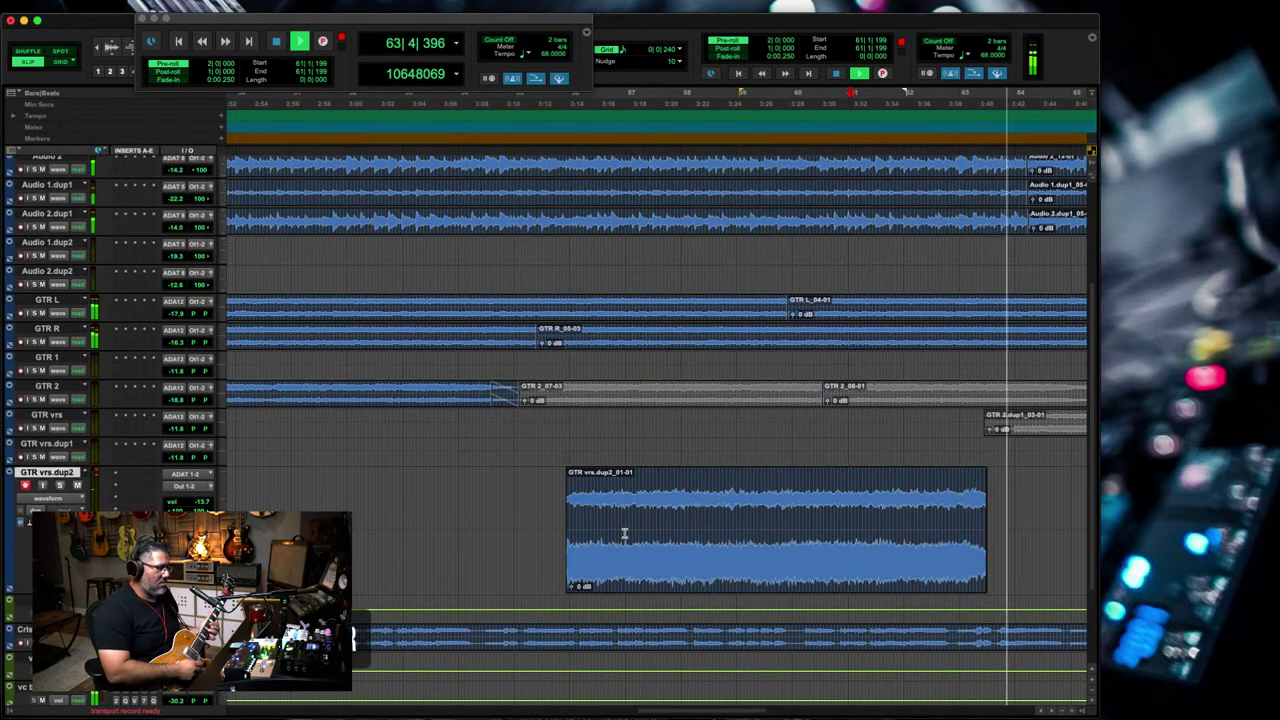
key(space)
key(b)
- Record the guitar part again on GTR vrs.dup2 from 55|4|666 to about bar 61, retaking false starts
click(500, 572)
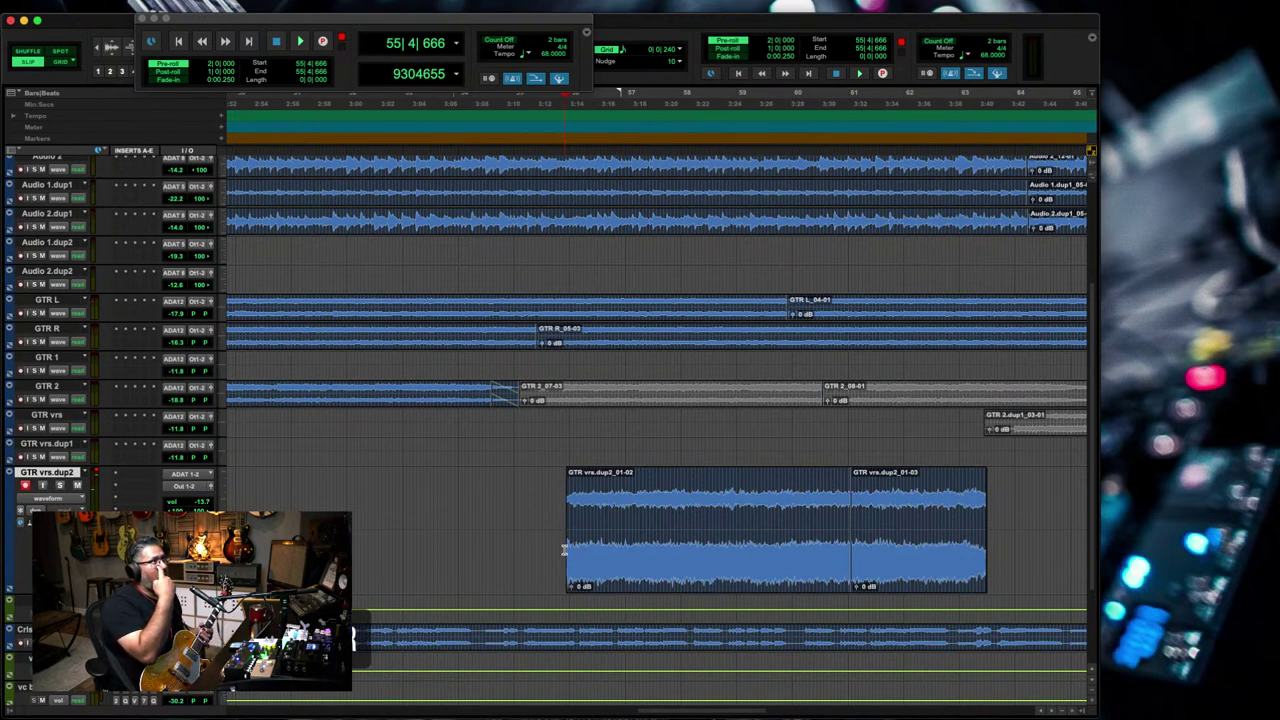
key(space)
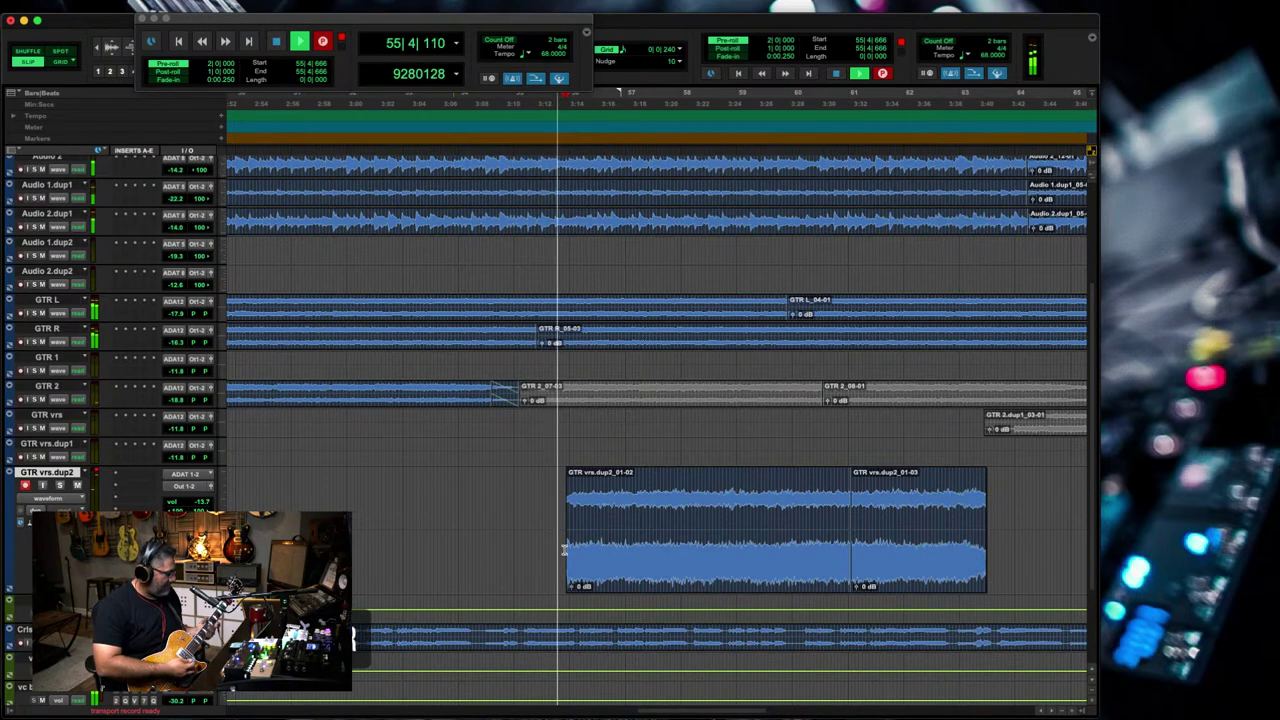
key(space)
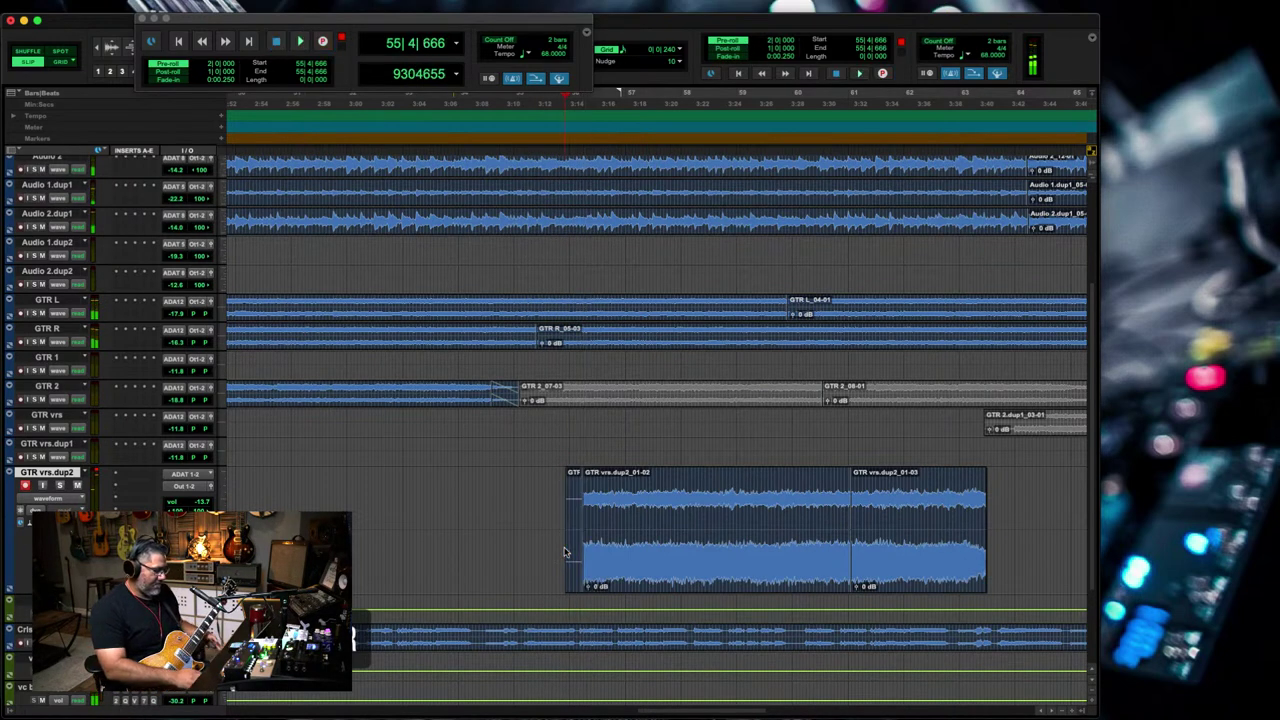
key(super+space)
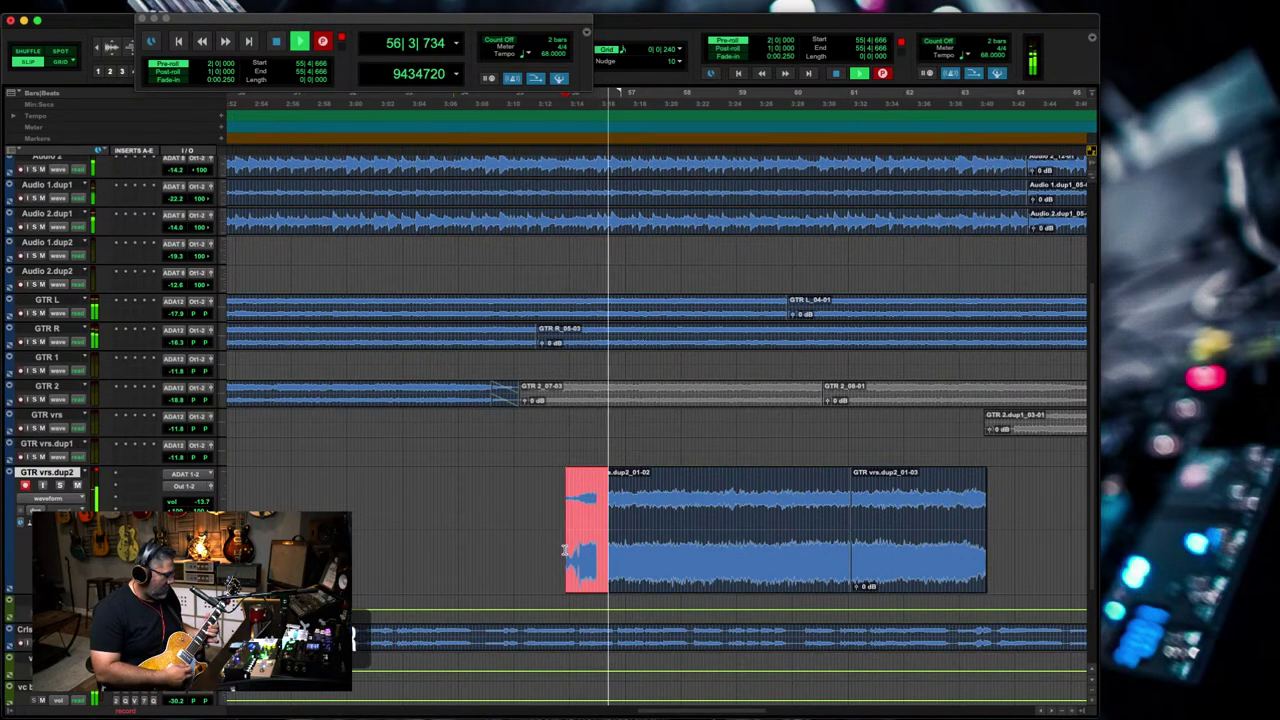
key(space)
key(space)
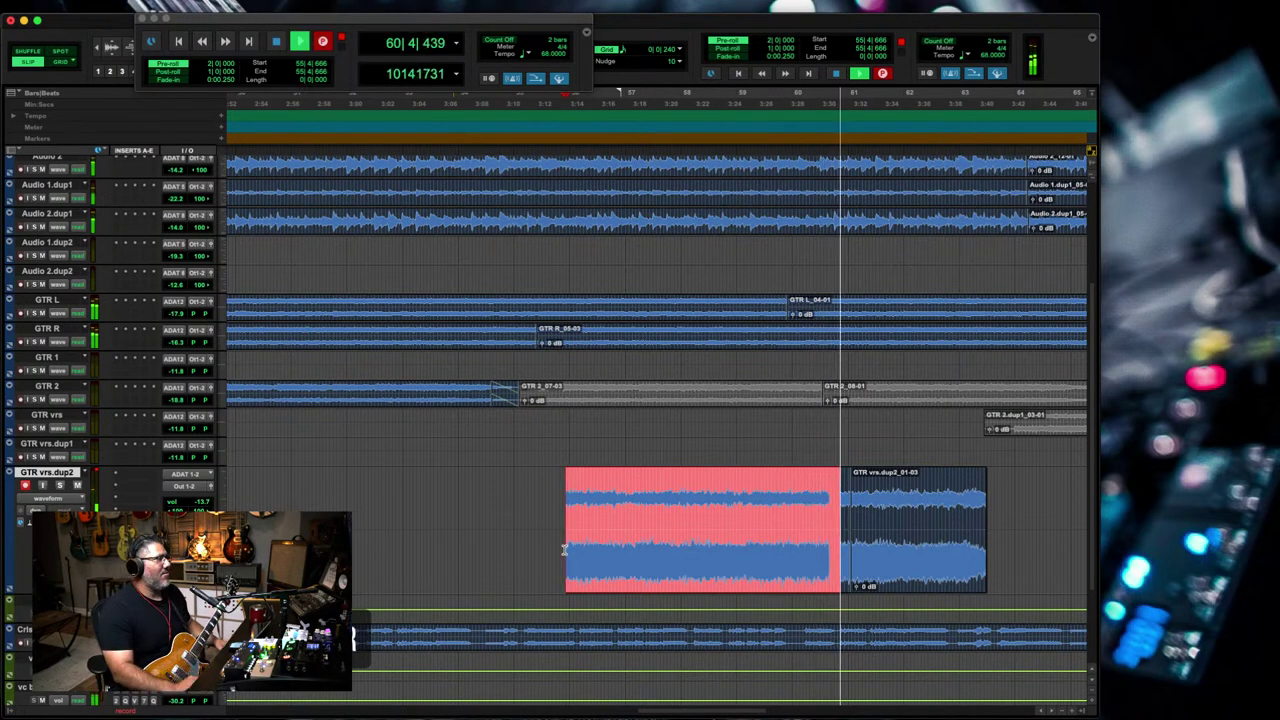
key(space)
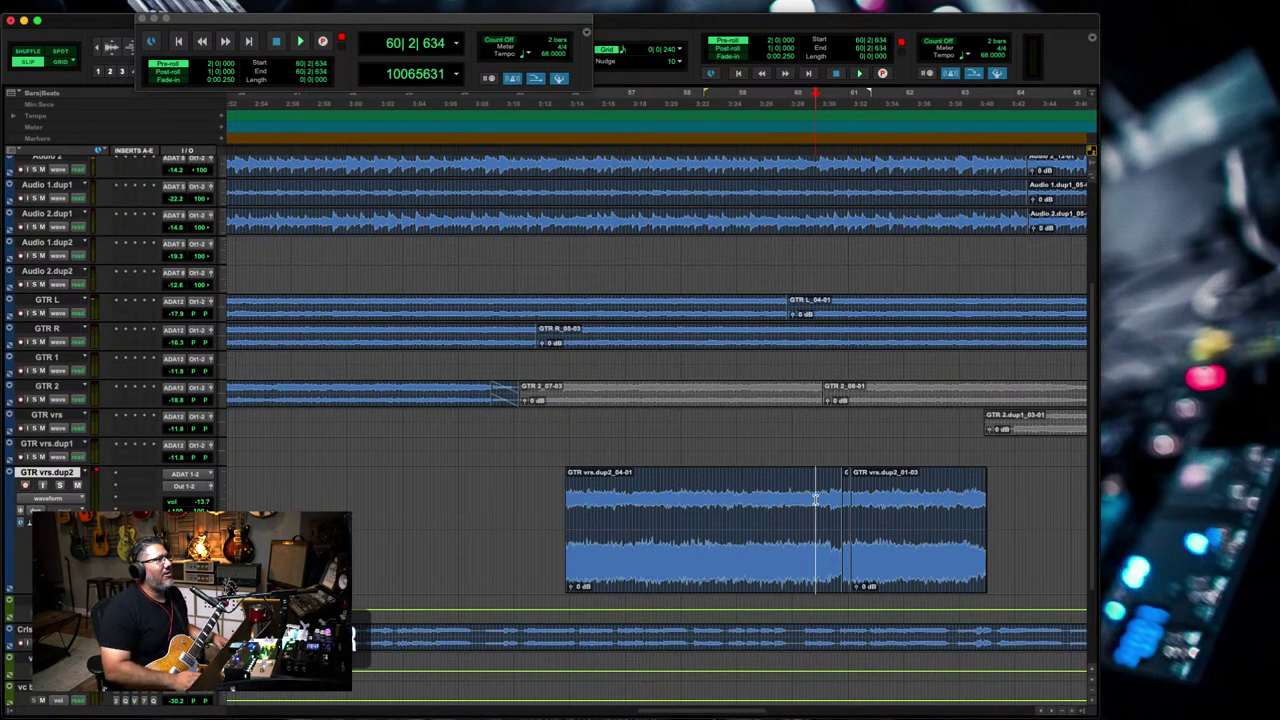
- Punch in on GTR vrs.dup2, first from 60|2|634 and again from 59|4|894, recording the part through to about 68|2
key(space)
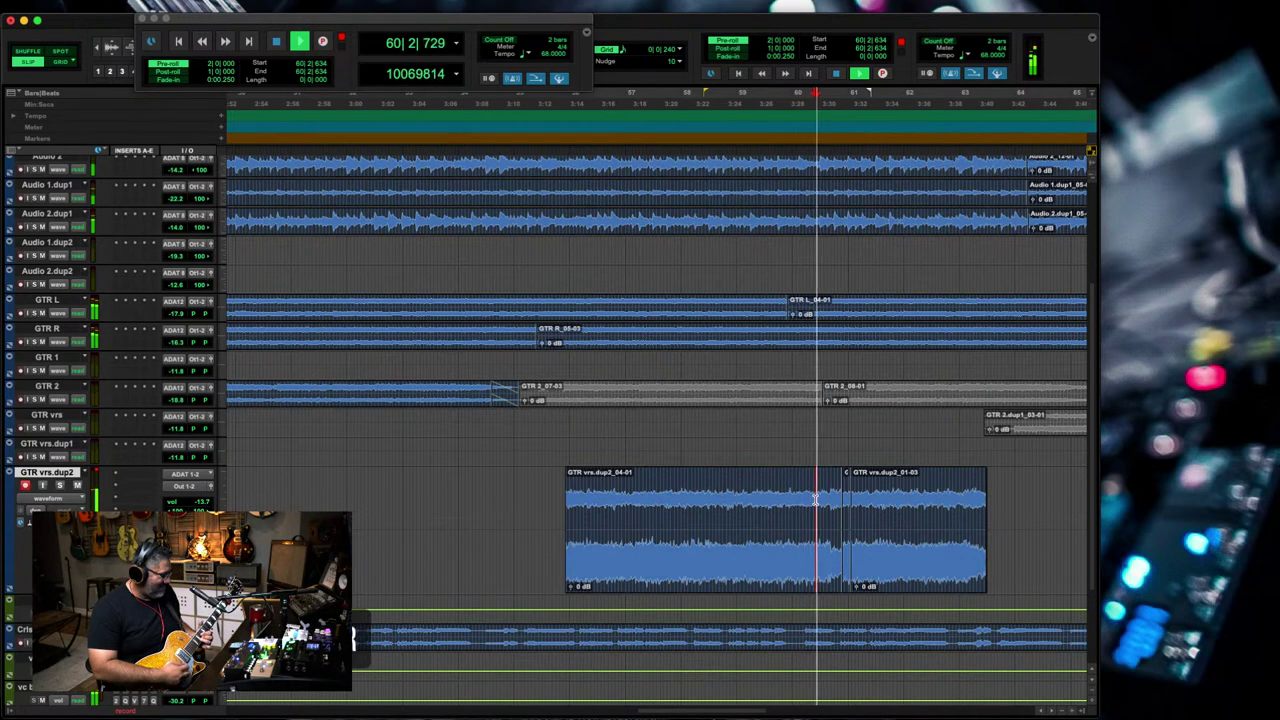
key(space)
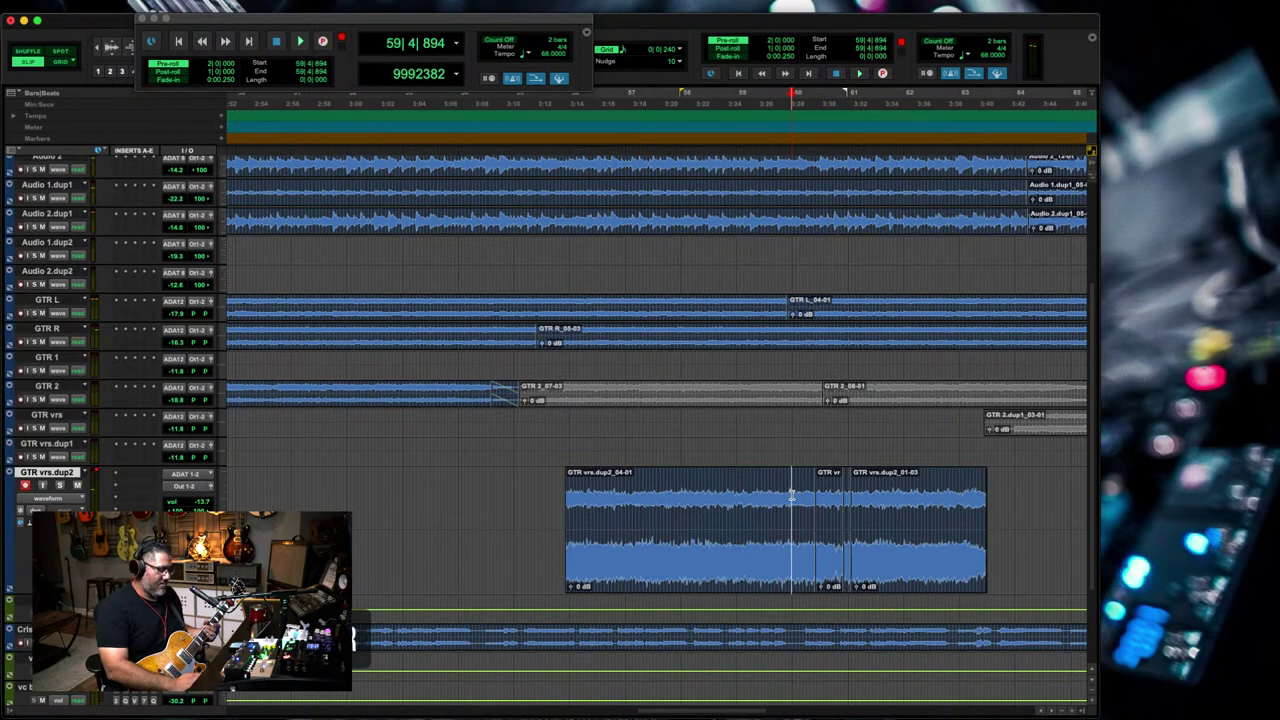
key(space)
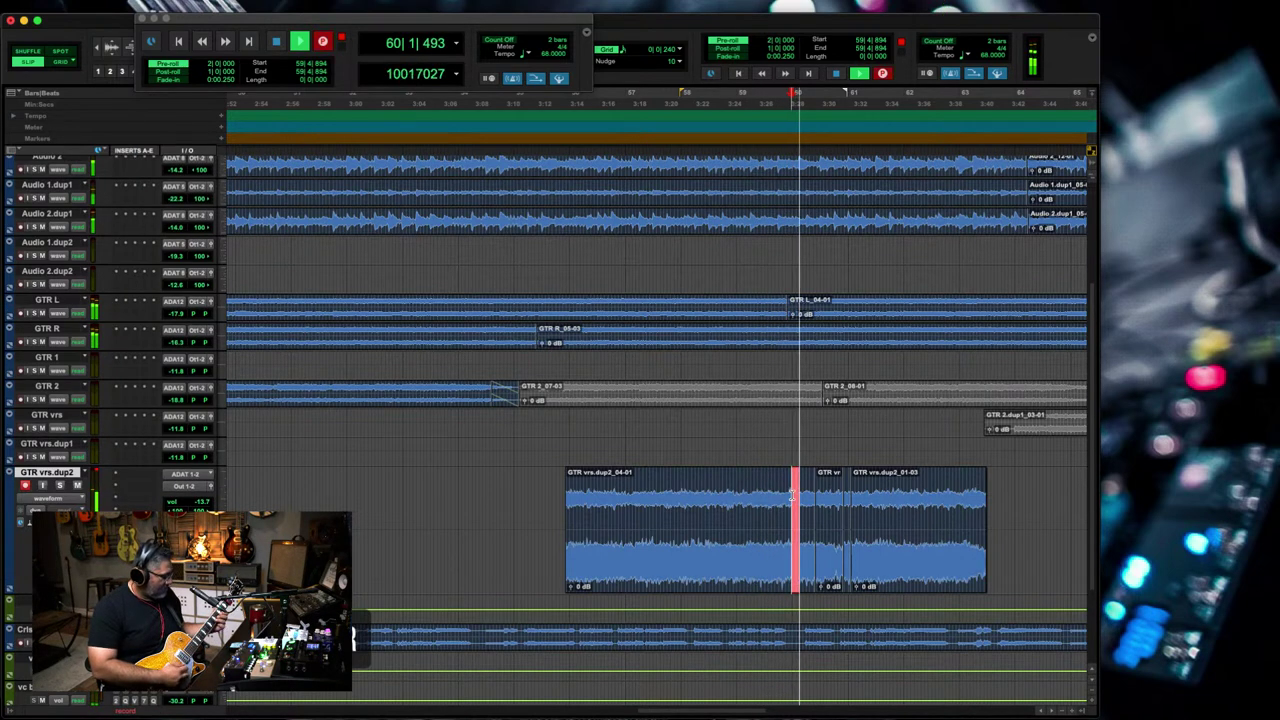
key(space)
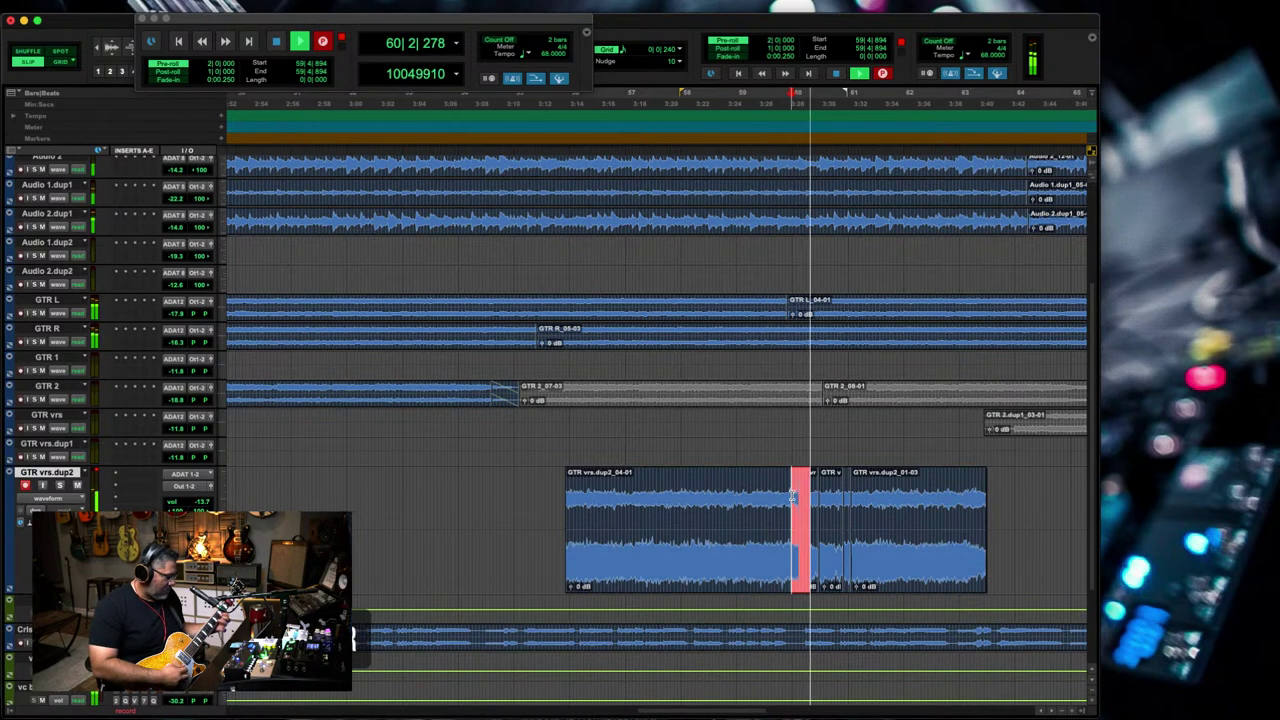
key(space)
key(super+space)
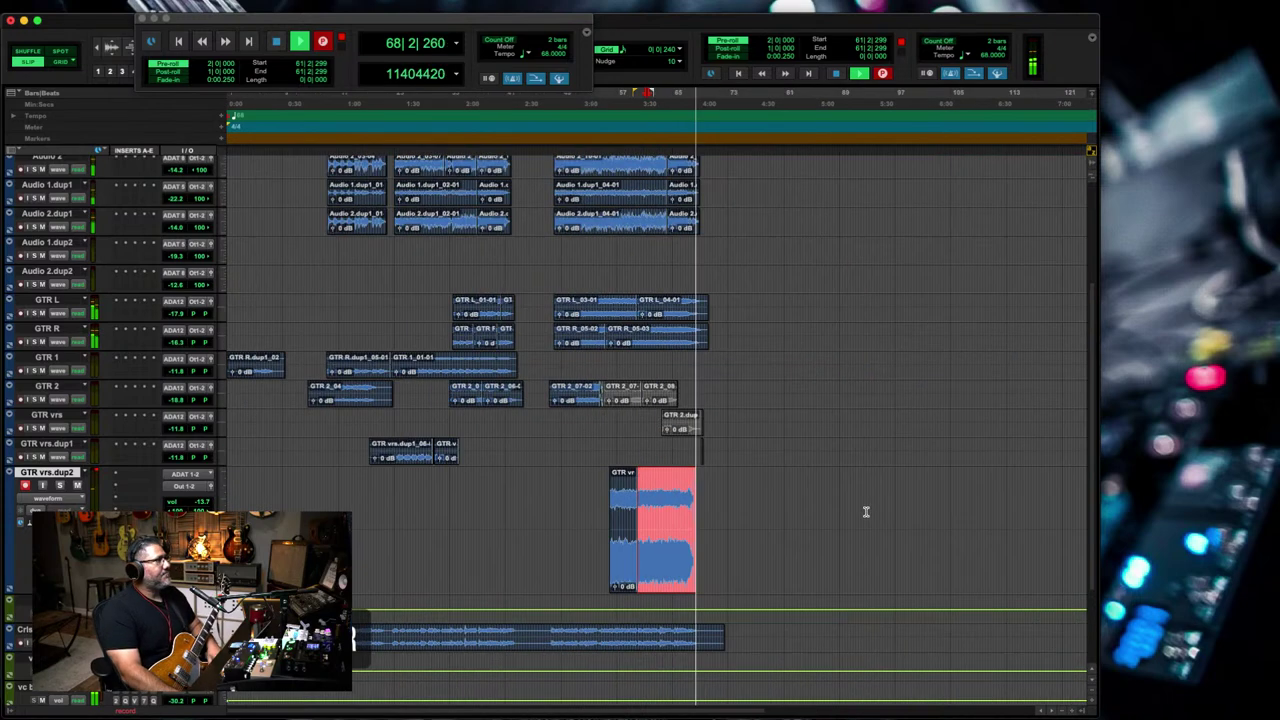
key(space)
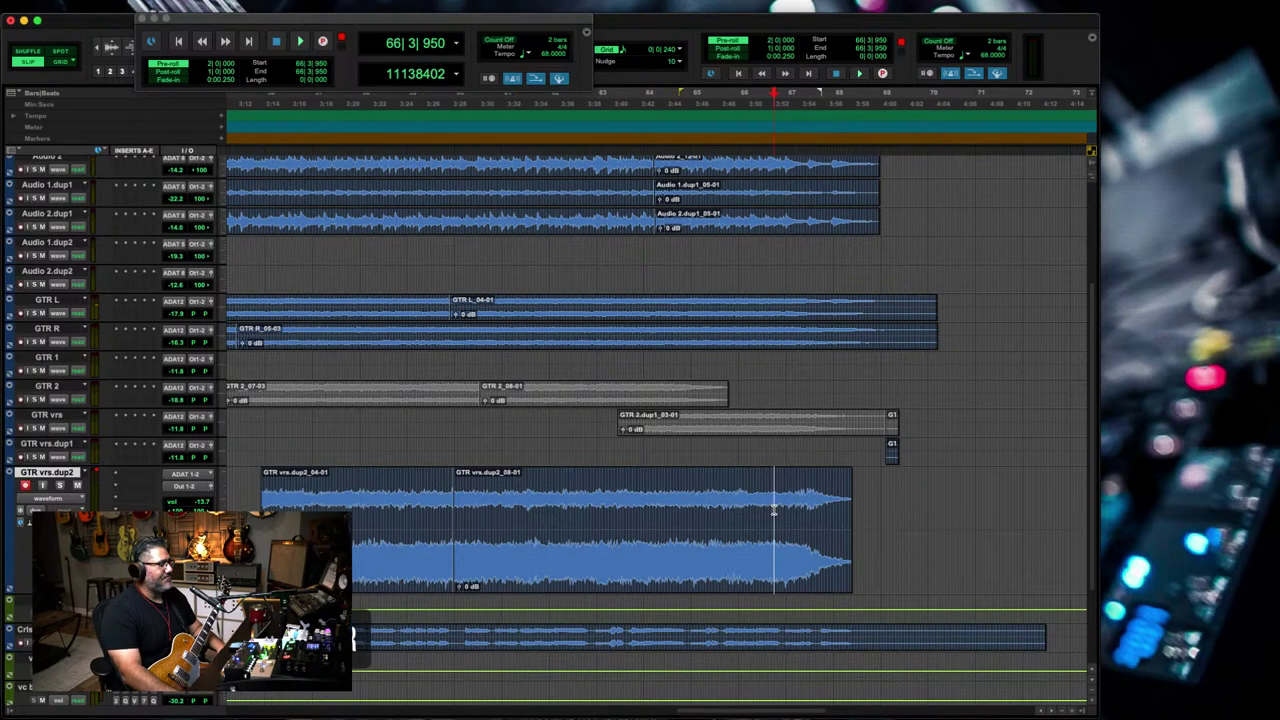
- Play back from about bar 65 and set the GTR vrs.dup2 fader to -15.8 dB in the mixer
key(space)
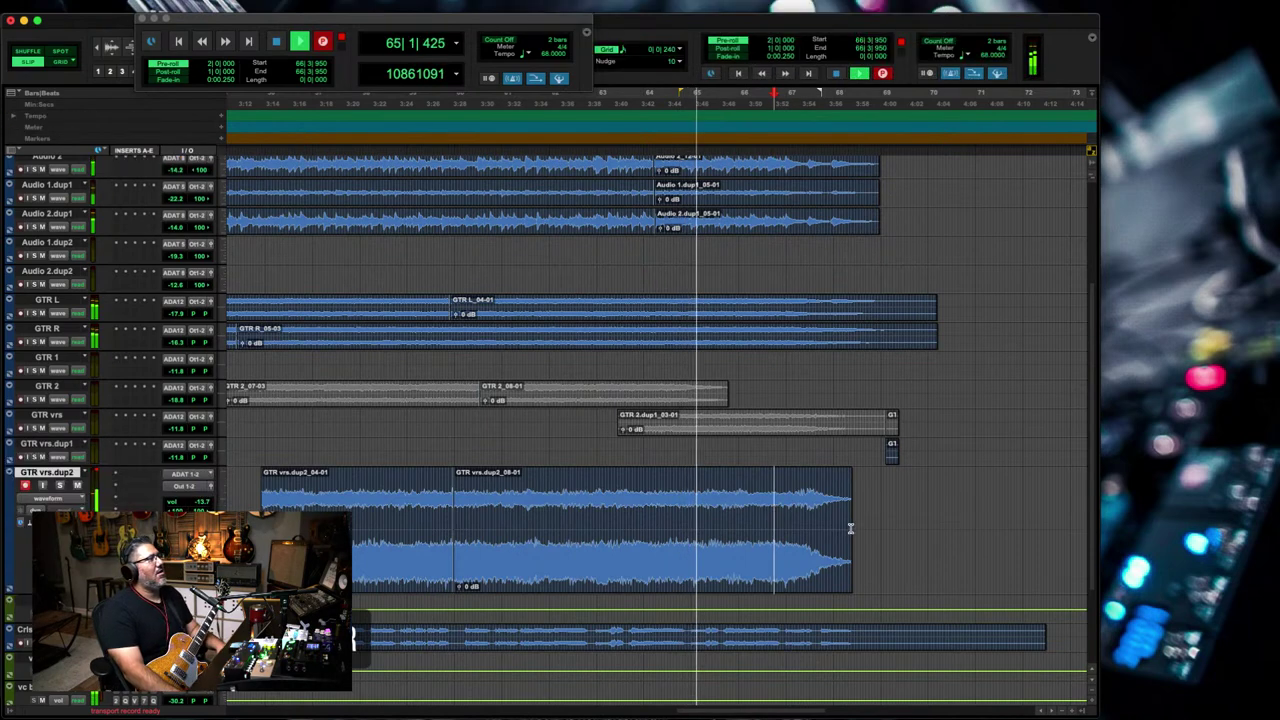
key(super+equal)
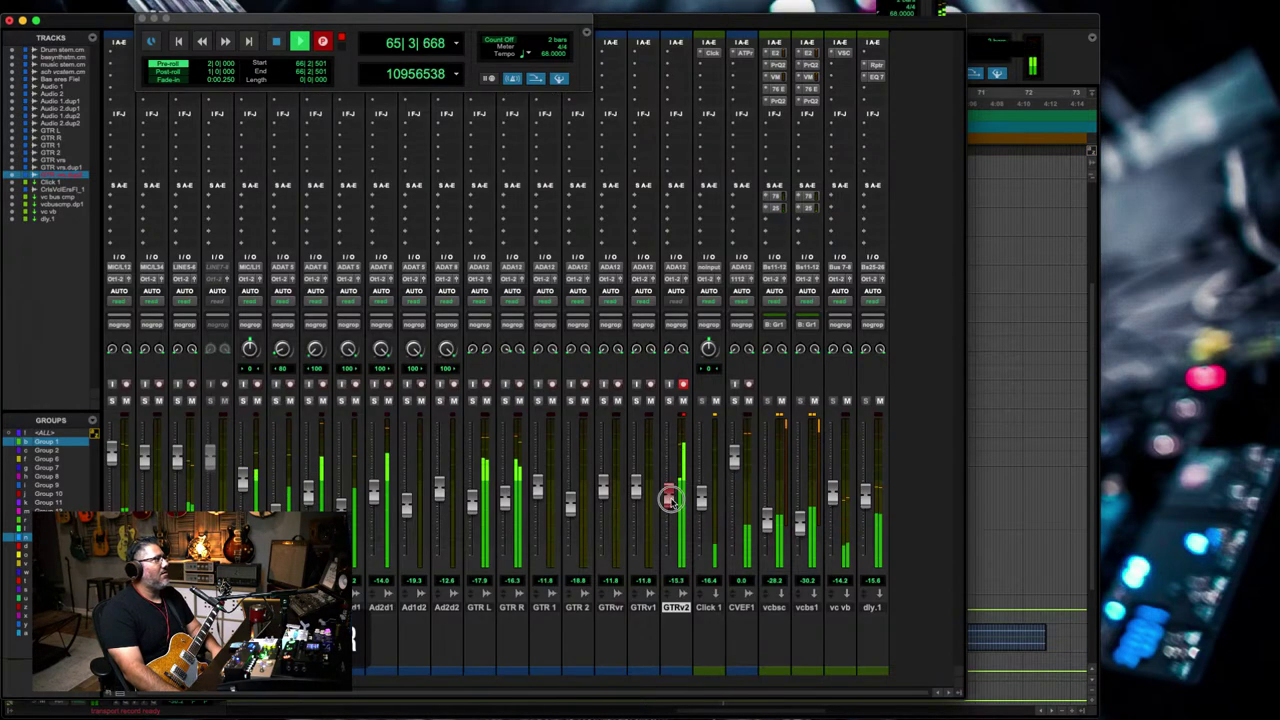
key(super+equal)
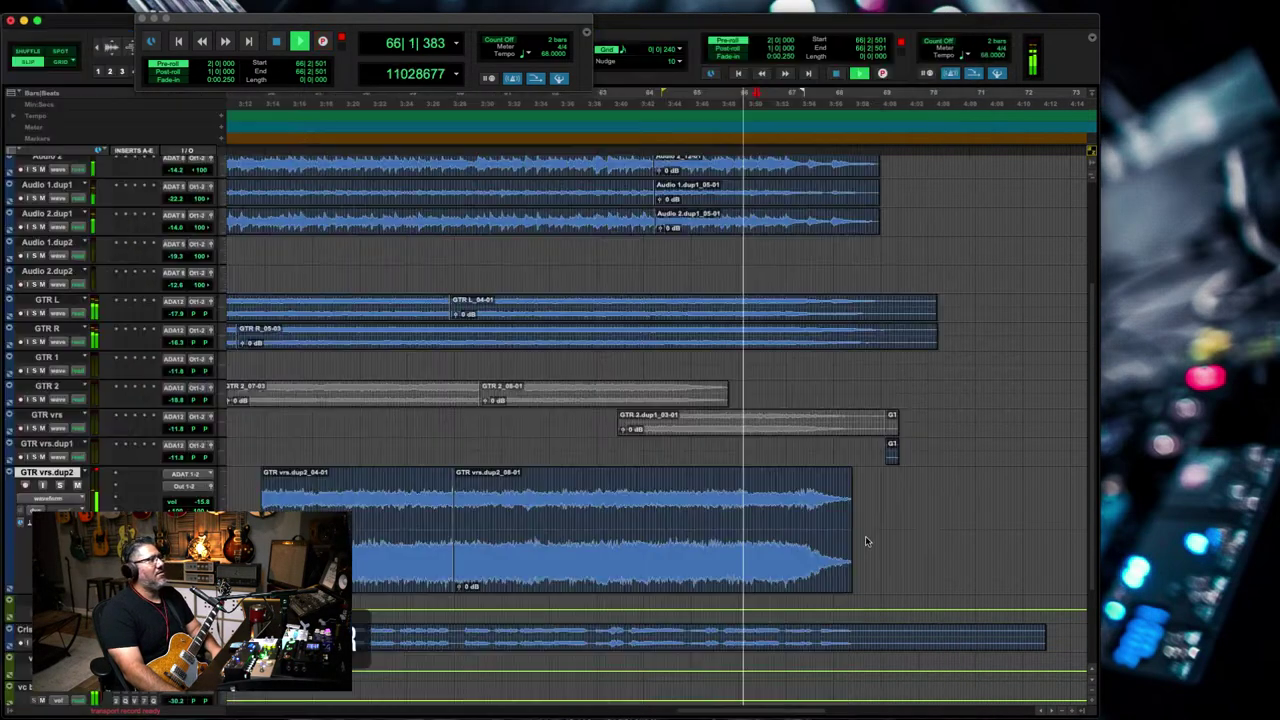
key(space)
- Punch in on GTR vrs.dup2 from 66|2|121 and again from 64|4|025, recording the ending past 69|2
click(751, 529)
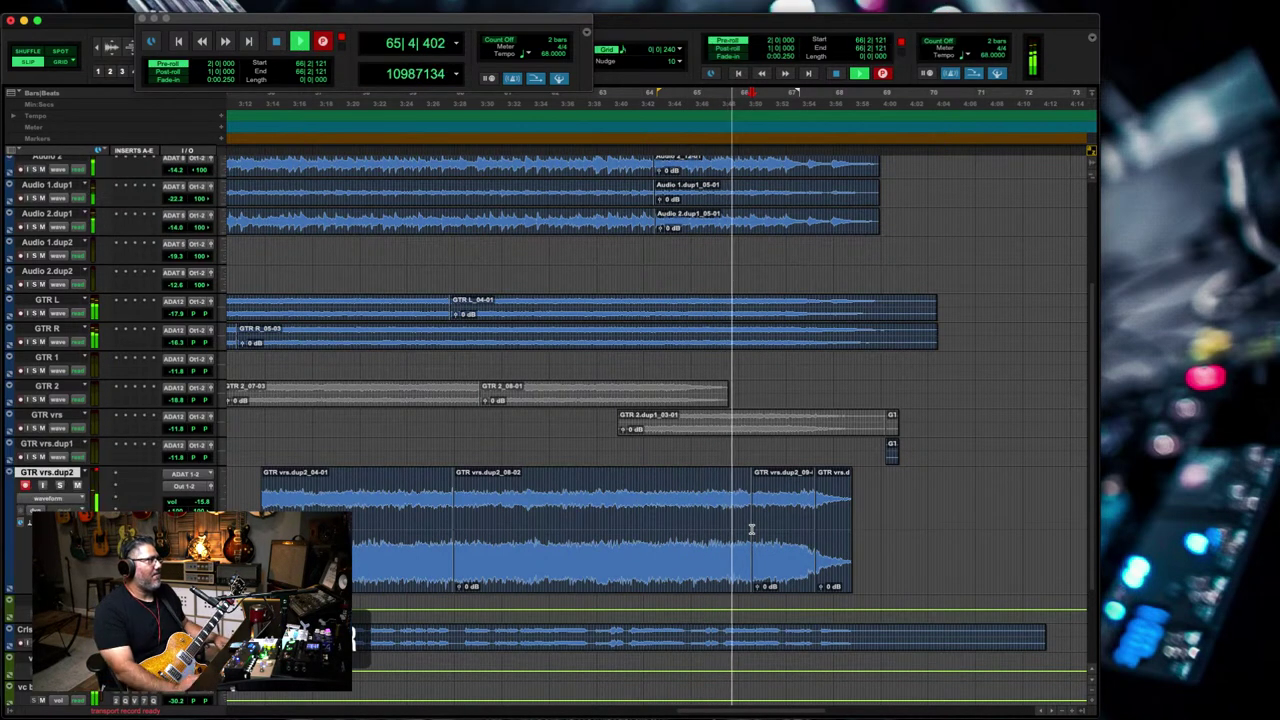
key(space)
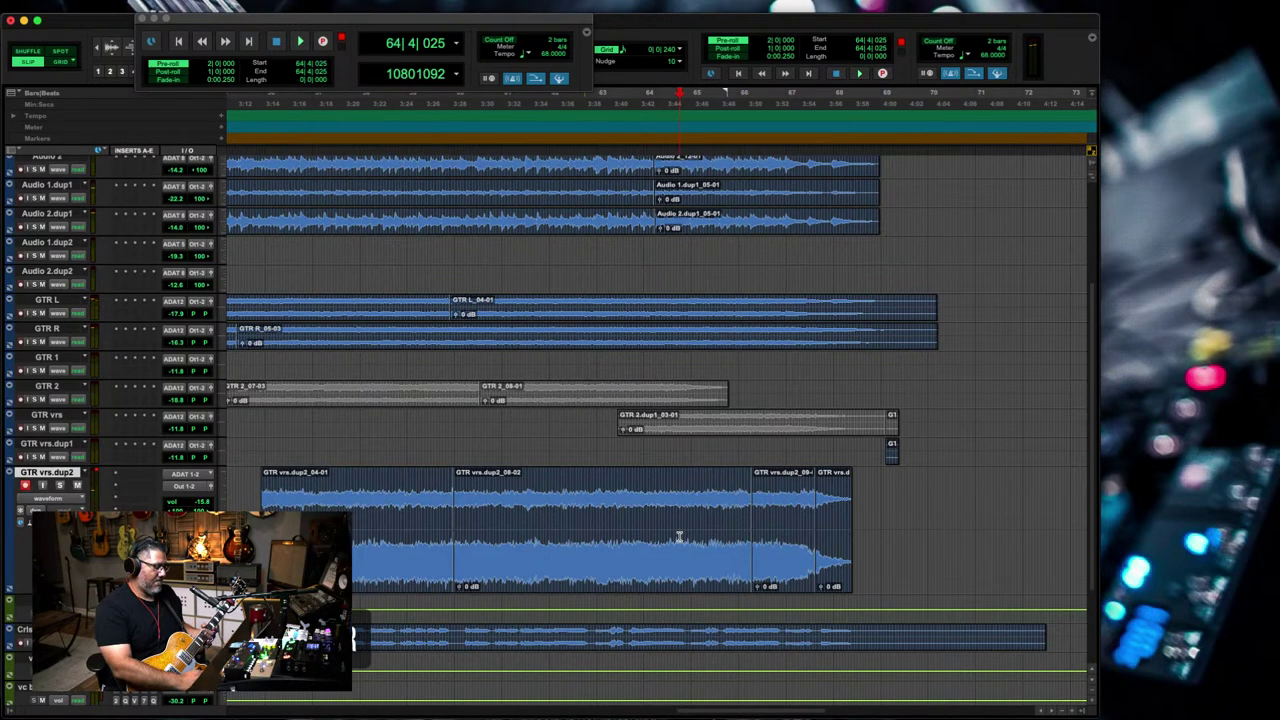
key(space)
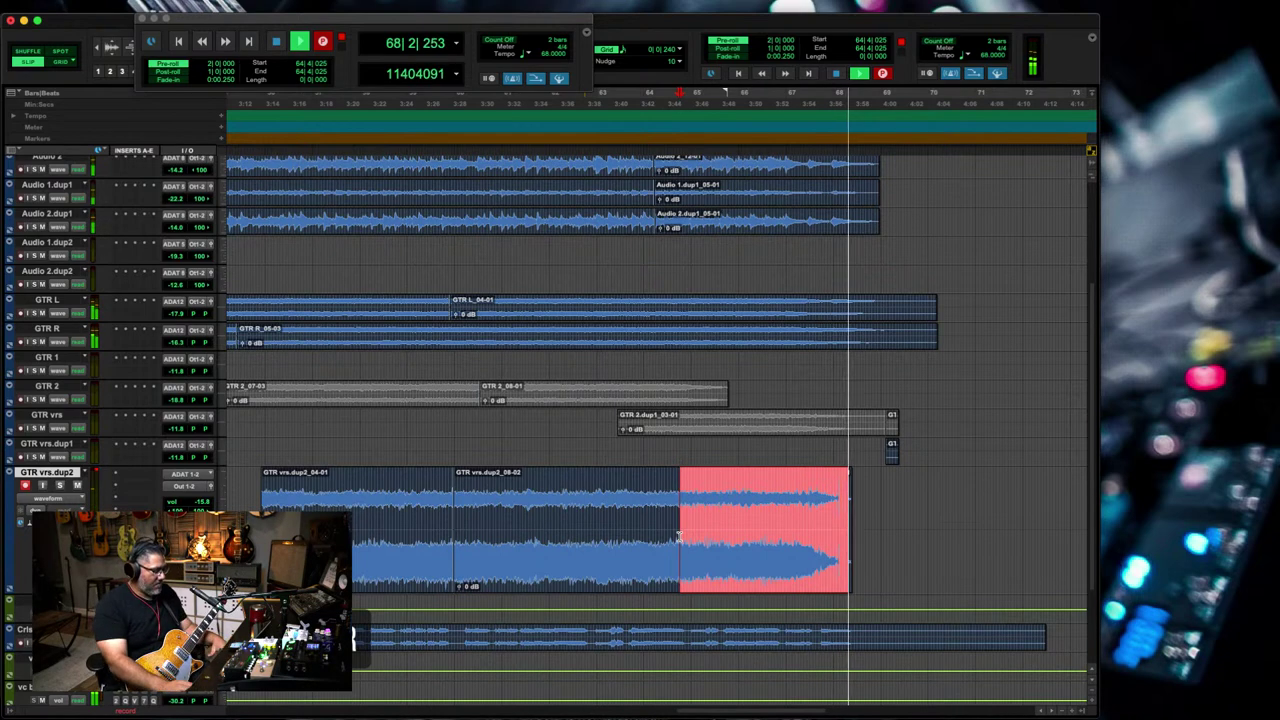
click(790, 528)
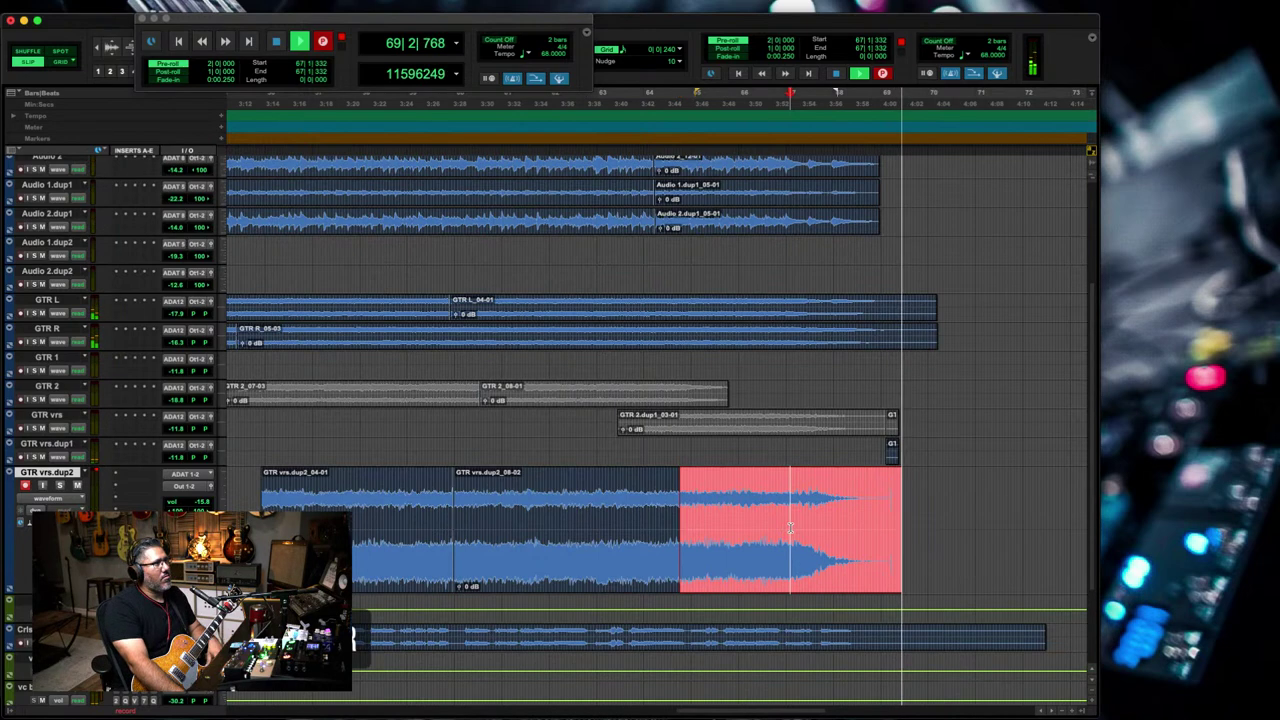
key(r)
key(r)
key(space)
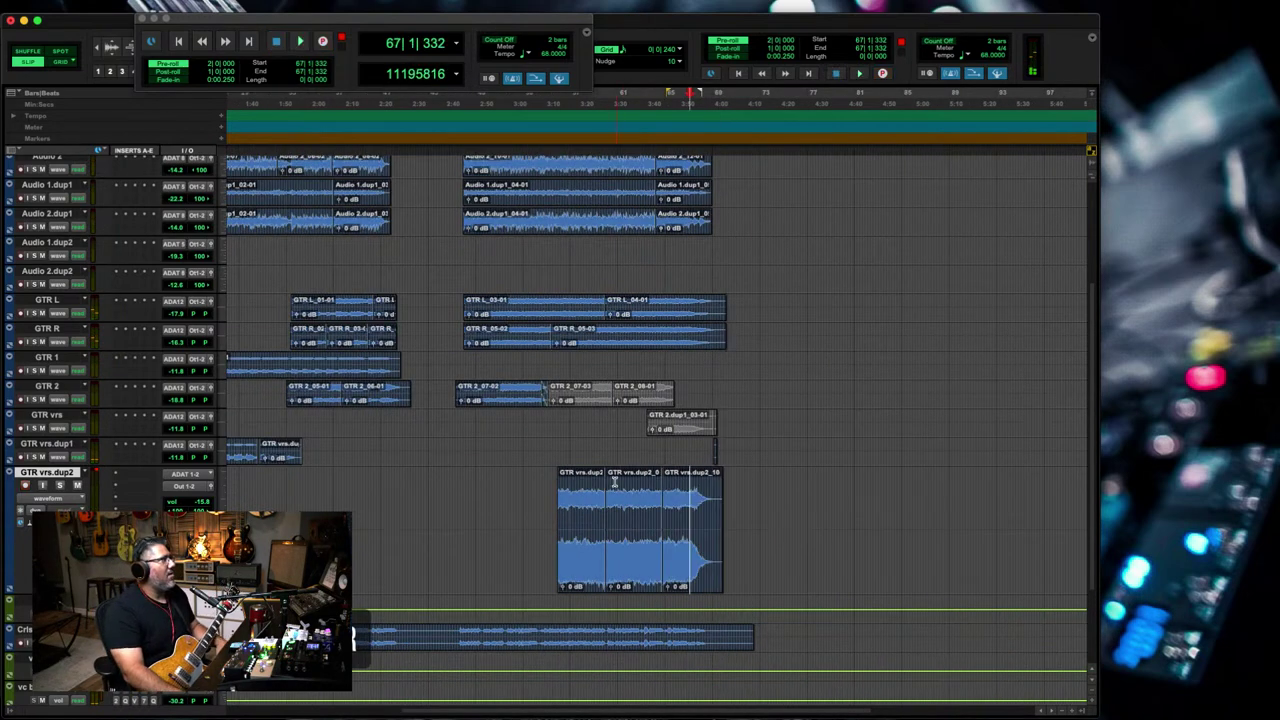
- Play back the new take and trim its joint with the preceding GTR vrs.dup2 clip to 64|4|544
key(t)
key(t)
key(space)
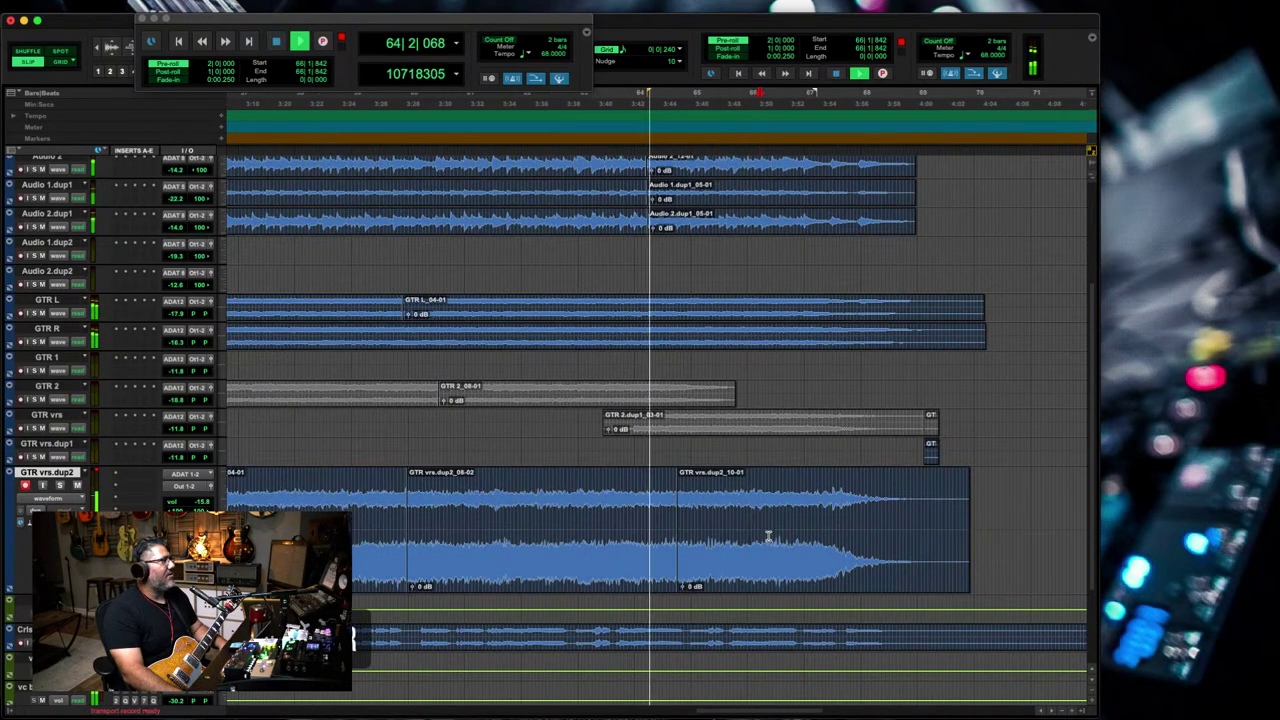
drag(773, 537, 580, 527)
drag(686, 536, 745, 550)
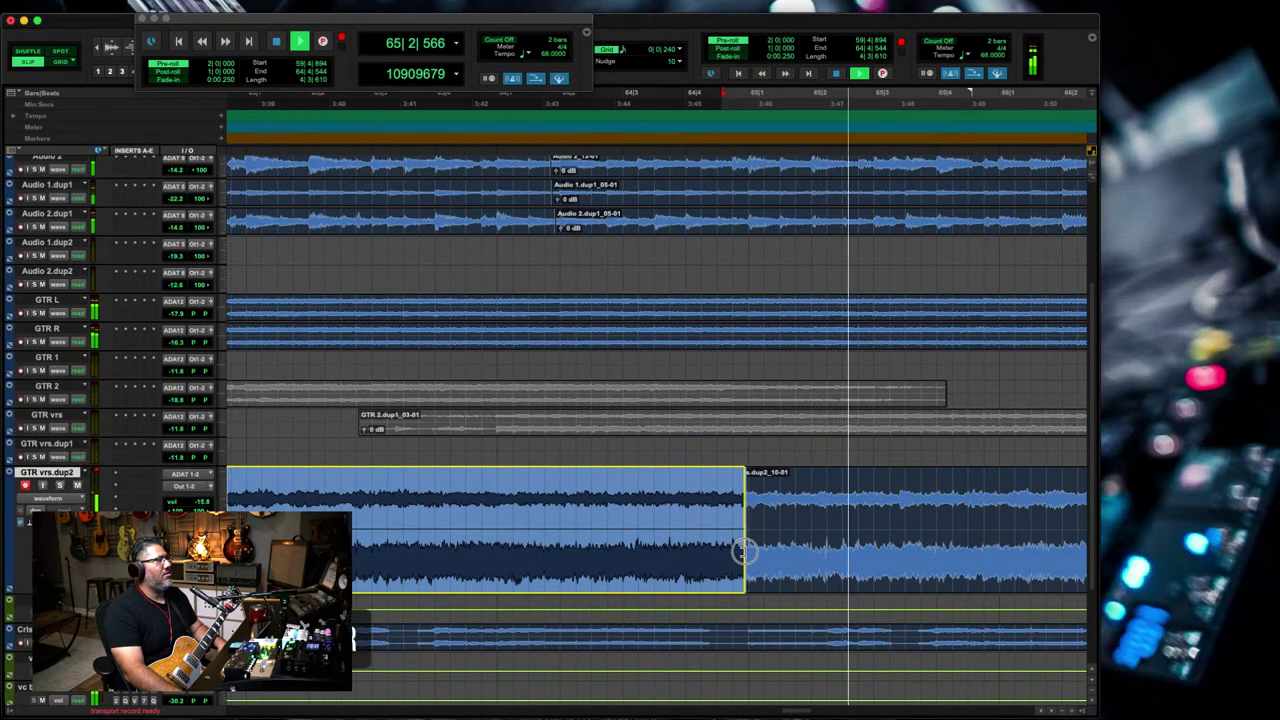
key(r)
key(r)
key(r)
key(r)
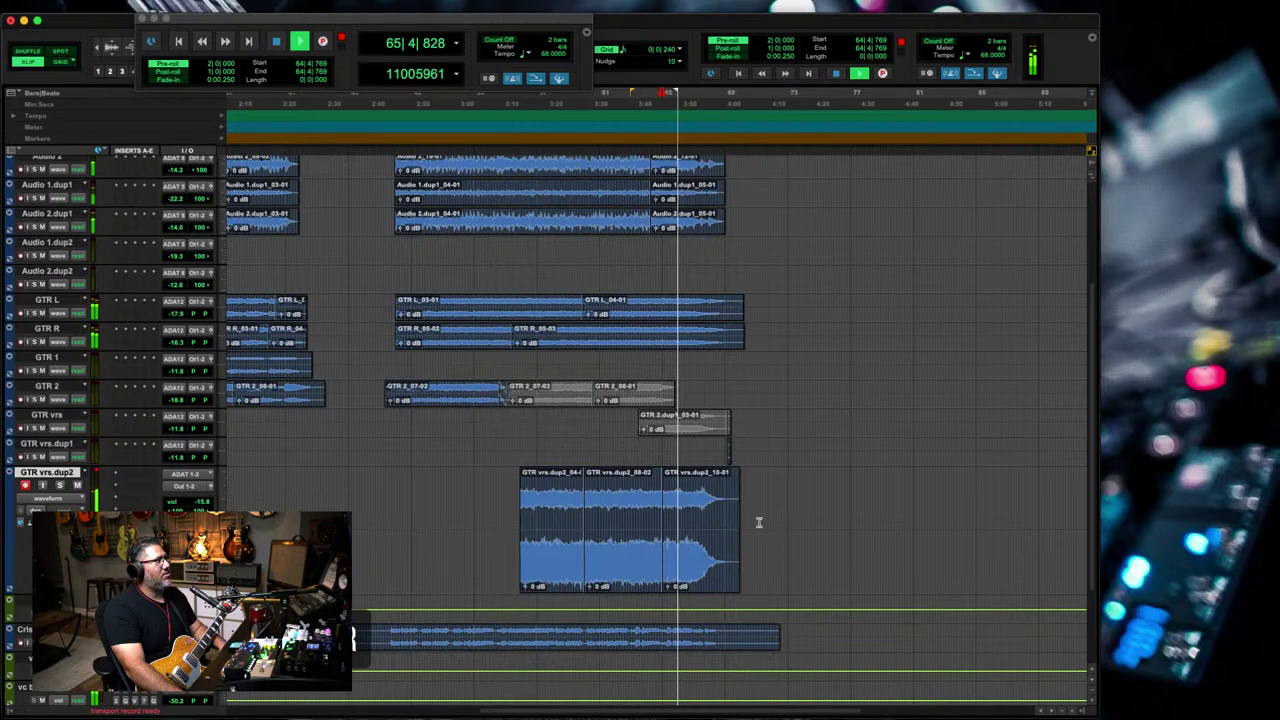
- Listen to the ending of GTR vrs.dup2 and separate its last clip at 67|1|421
key(t)
key(t)
key(t)
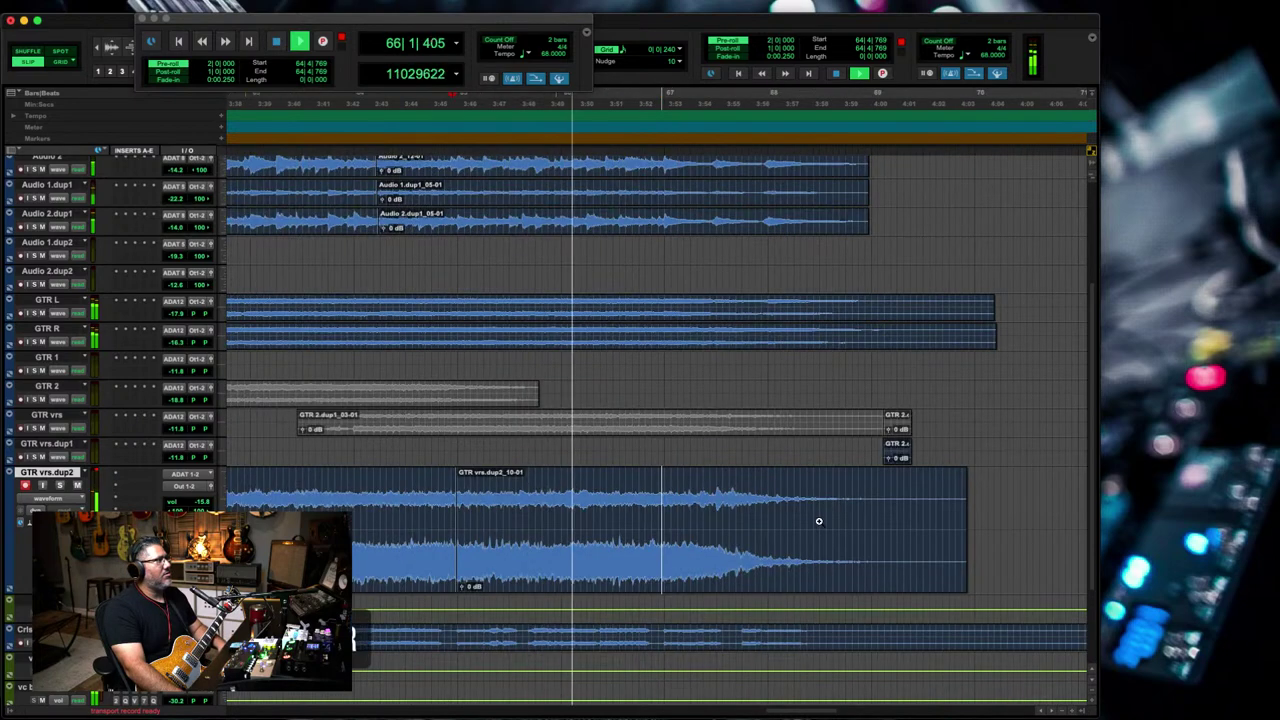
click(890, 518)
key(r)
key(r)
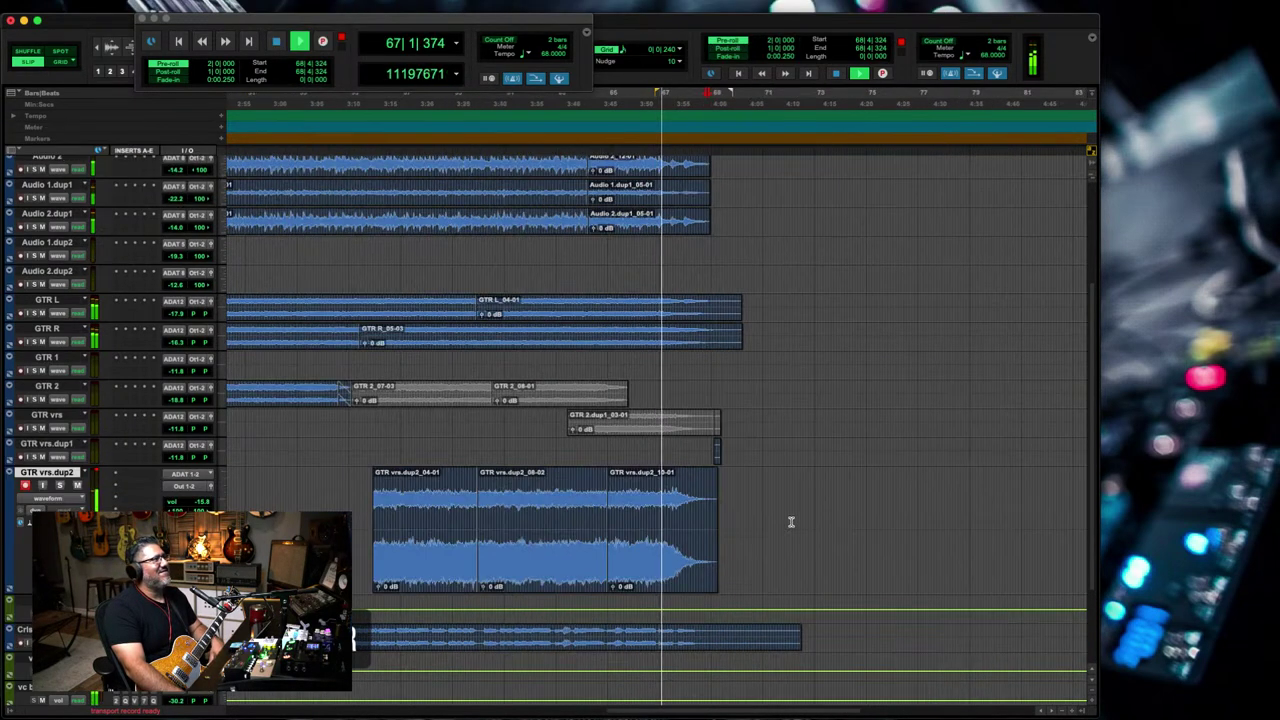
key(t)
key(t)
key(t)
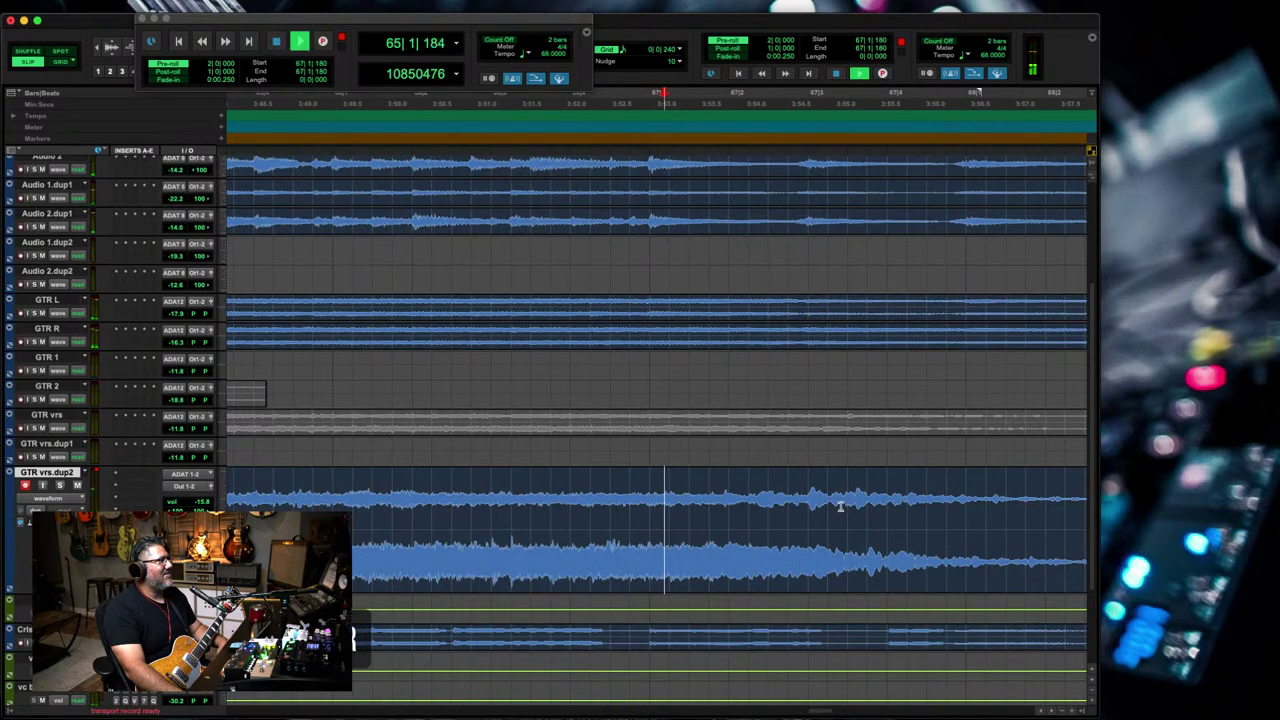
key(t)
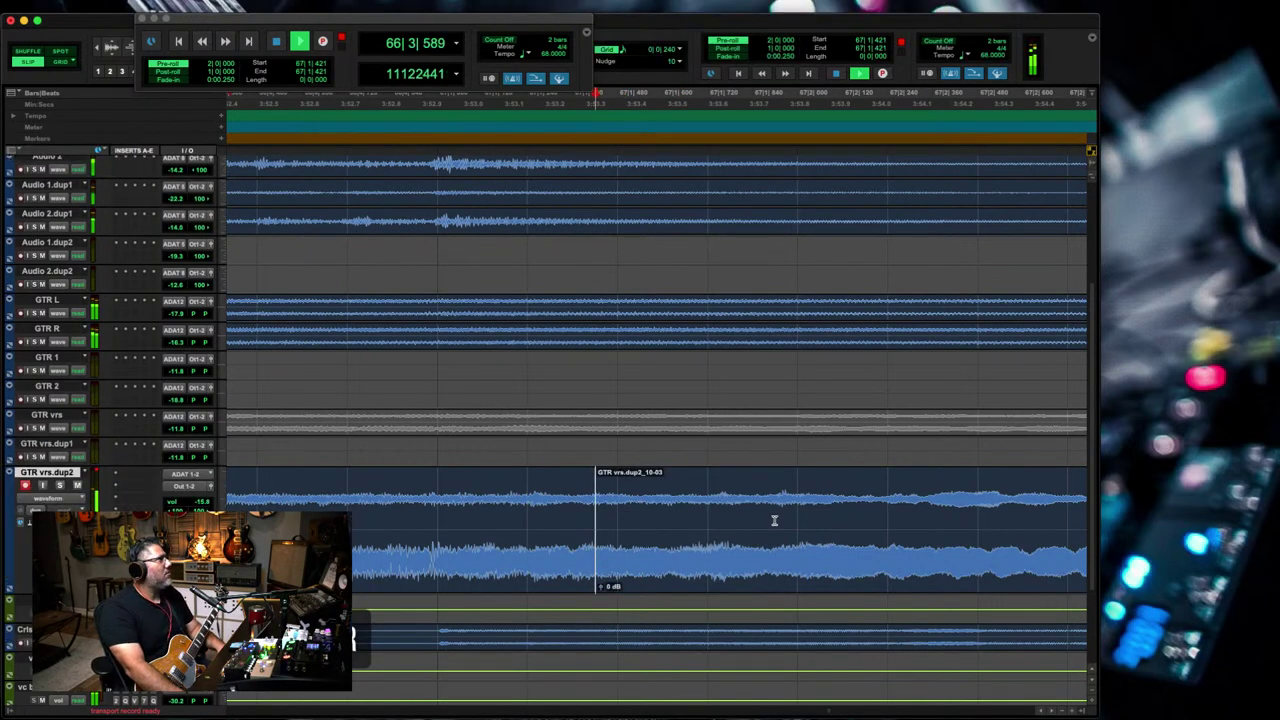
- Move the separated ending clip earlier, toward the downbeat of bar 67, and crossfade it into the preceding clip
click(732, 532)
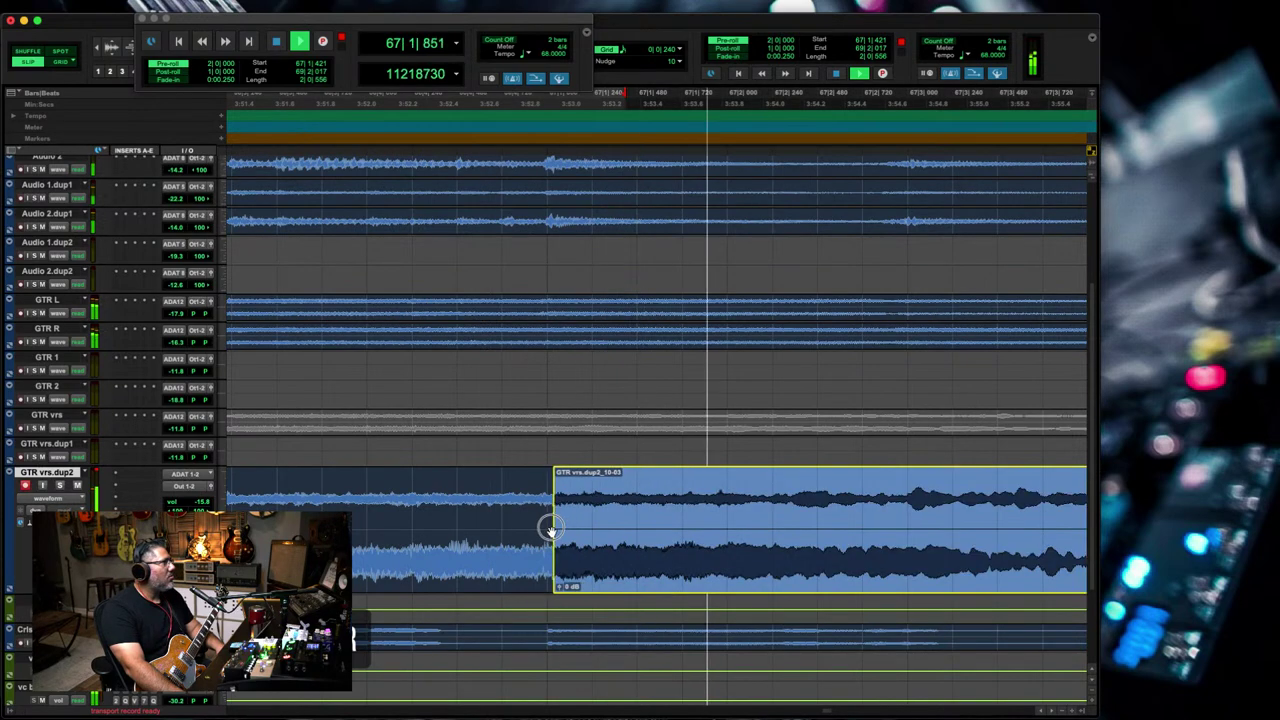
drag(806, 537, 788, 537)
drag(634, 545, 642, 574)
click(624, 545)
key(space)
key(space)
click(783, 557)
click(680, 571)
key(r)
key(r)
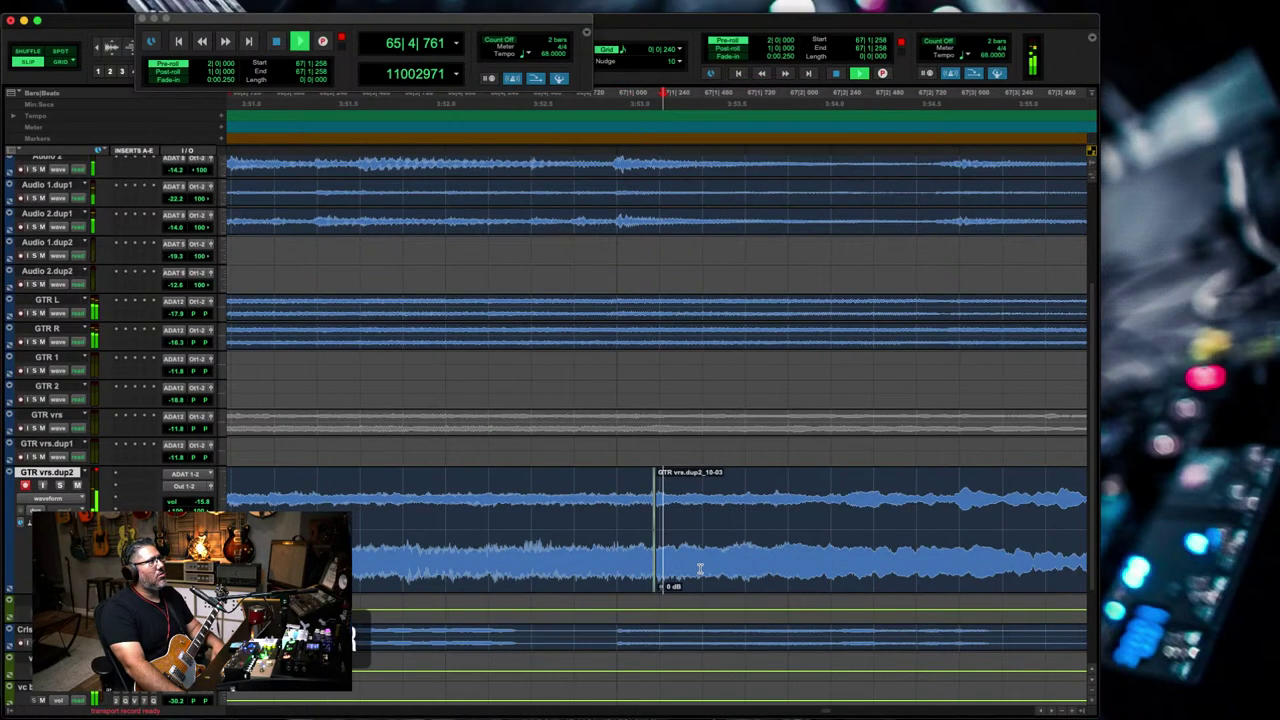
key(r)
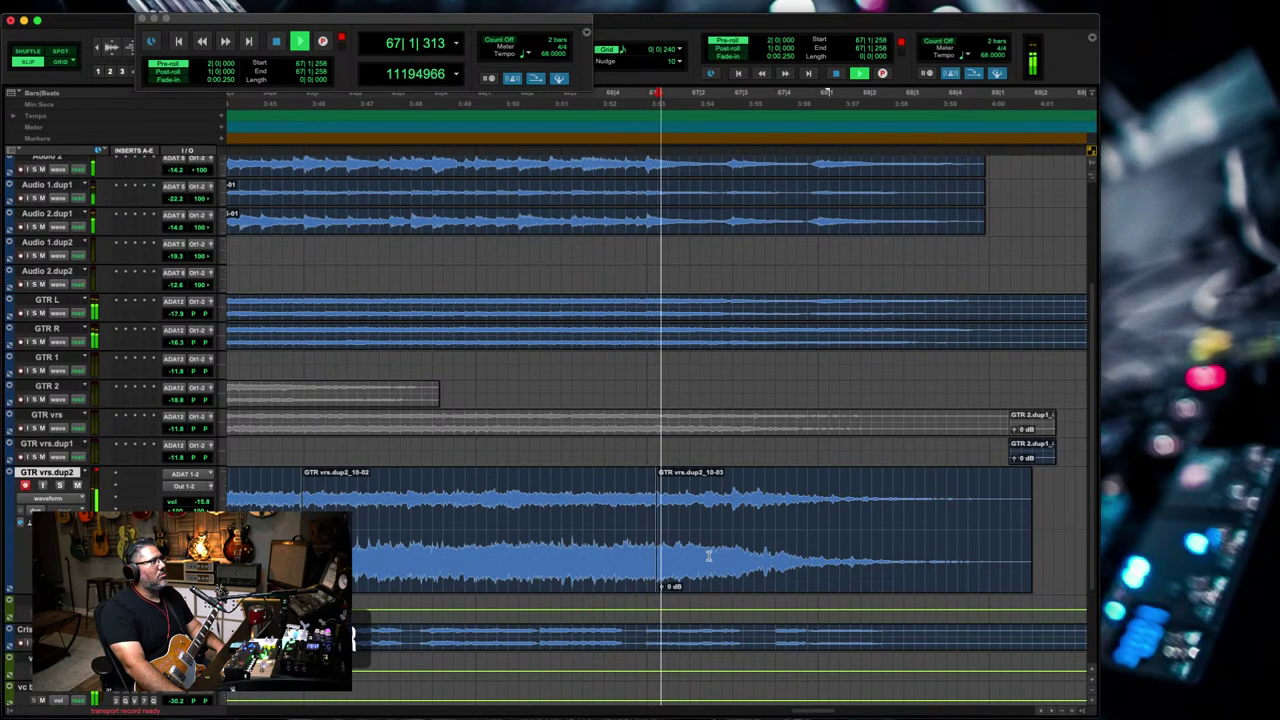
- Move the crossfaded joint before the ending clip to about 66|4|899 and play across it
key(t)
double_click(777, 562)
click(777, 562)
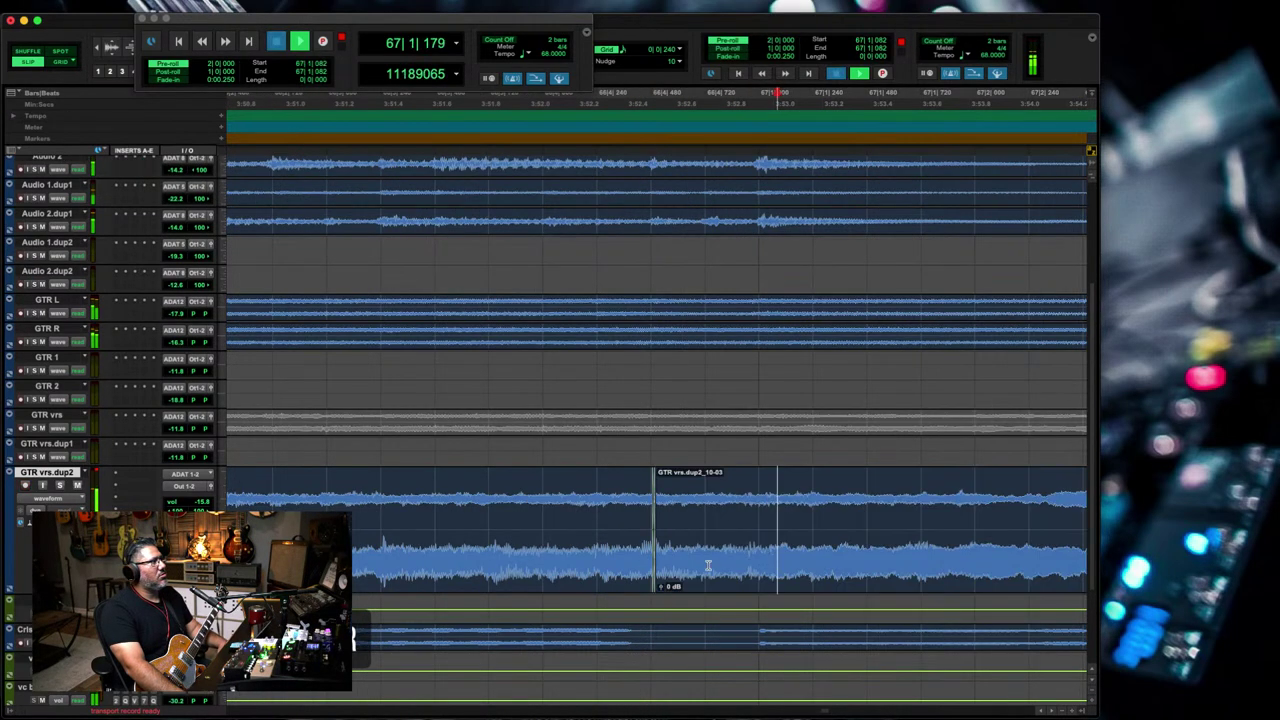
drag(642, 557, 744, 558)
click(794, 553)
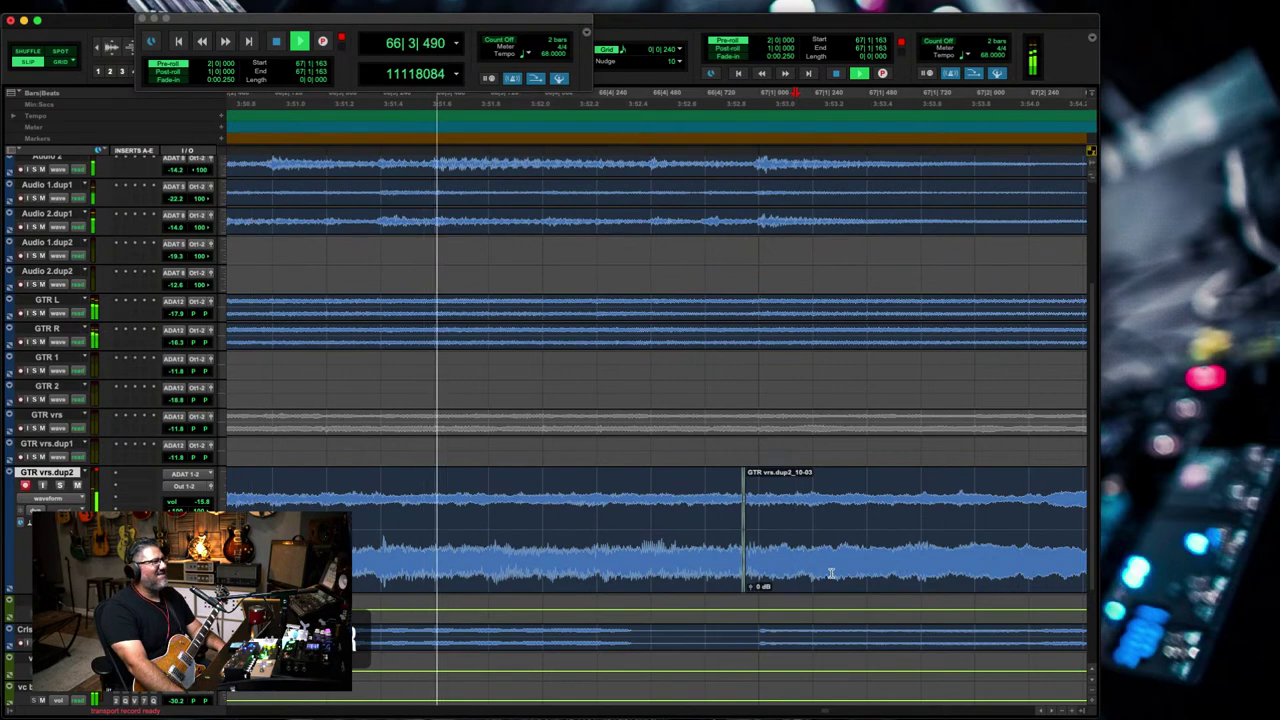
click(815, 550)
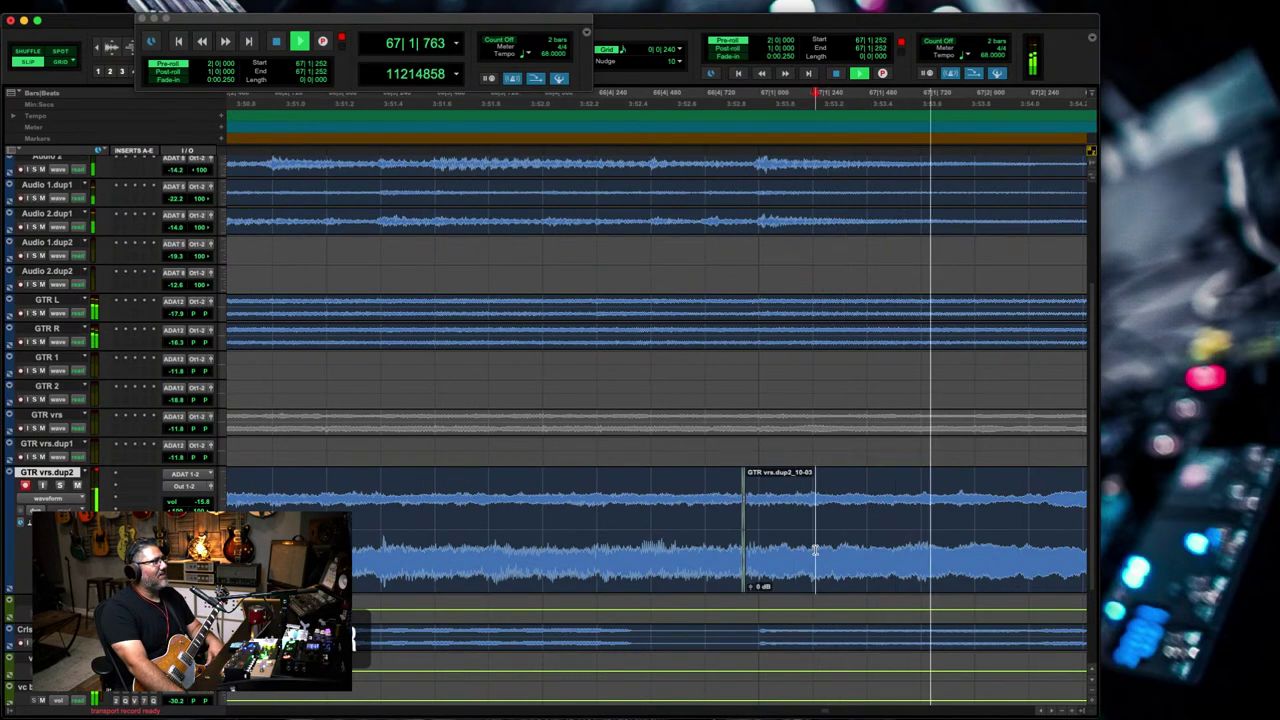
- Trim the end of the last GTR vrs.dup2 clip to about 68|4 and add a fade-out from 67|2|156
key(r)
key(r)
key(r)
click(766, 509)
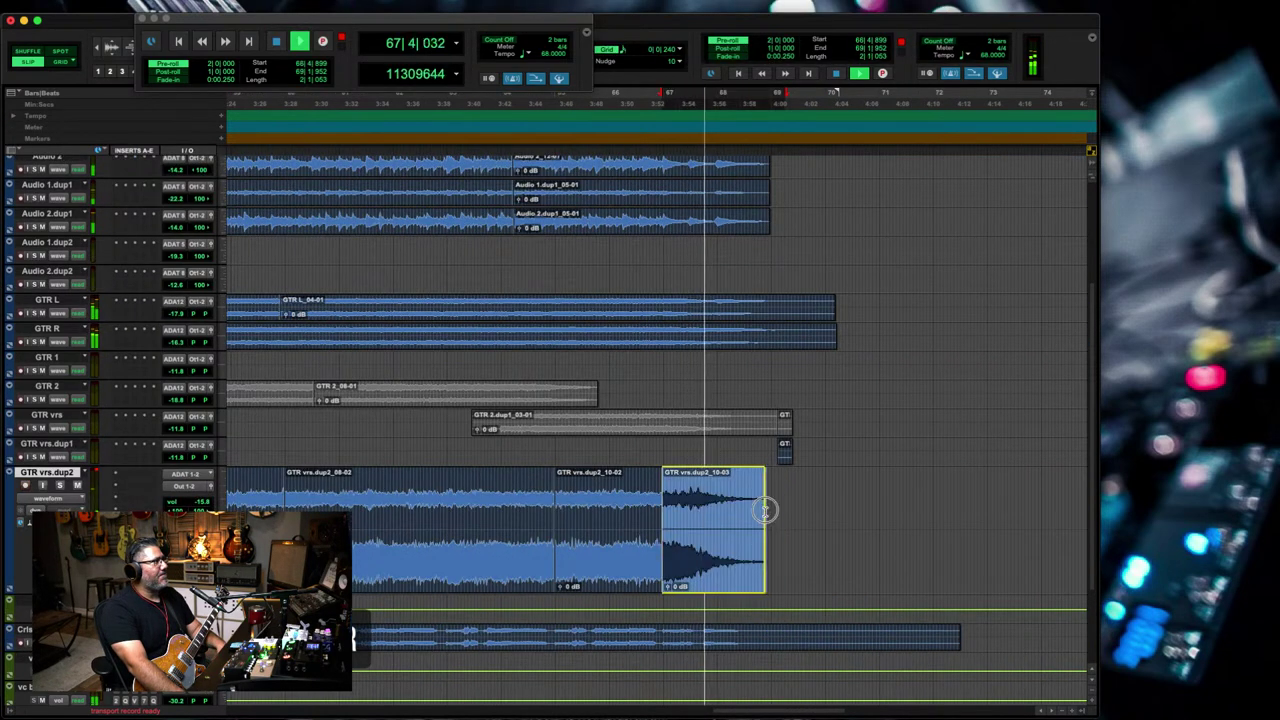
drag(779, 496, 683, 522)
key(f)
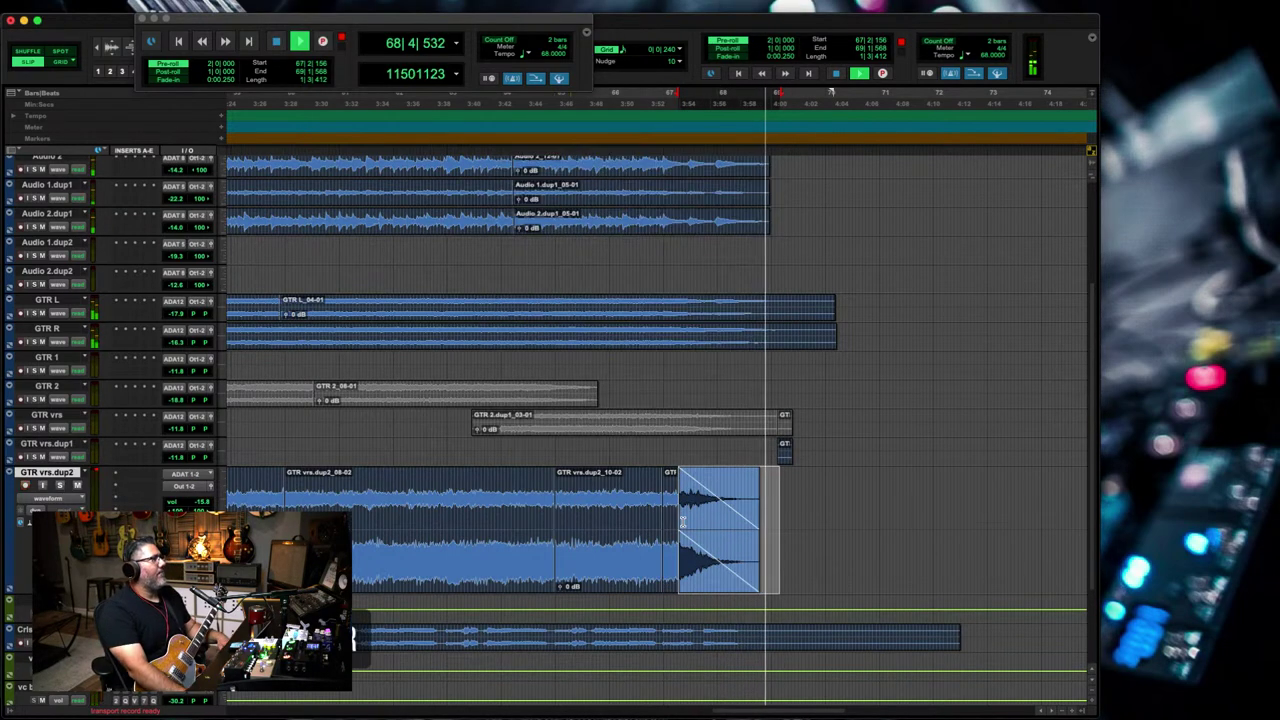
key(space)
click(710, 538)
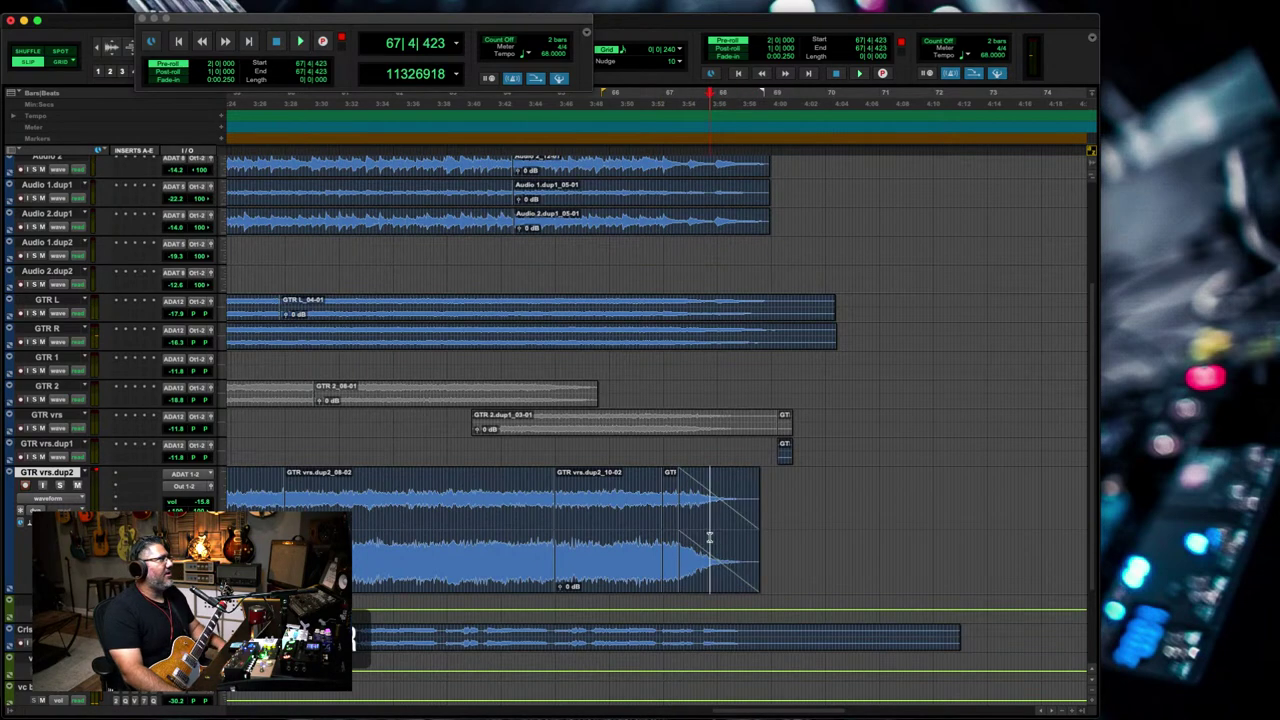
- Trim the joint between the first two GTR vrs.dup2 clips to 59|4|946
key(r)
key(r)
key(r)
key(Return)
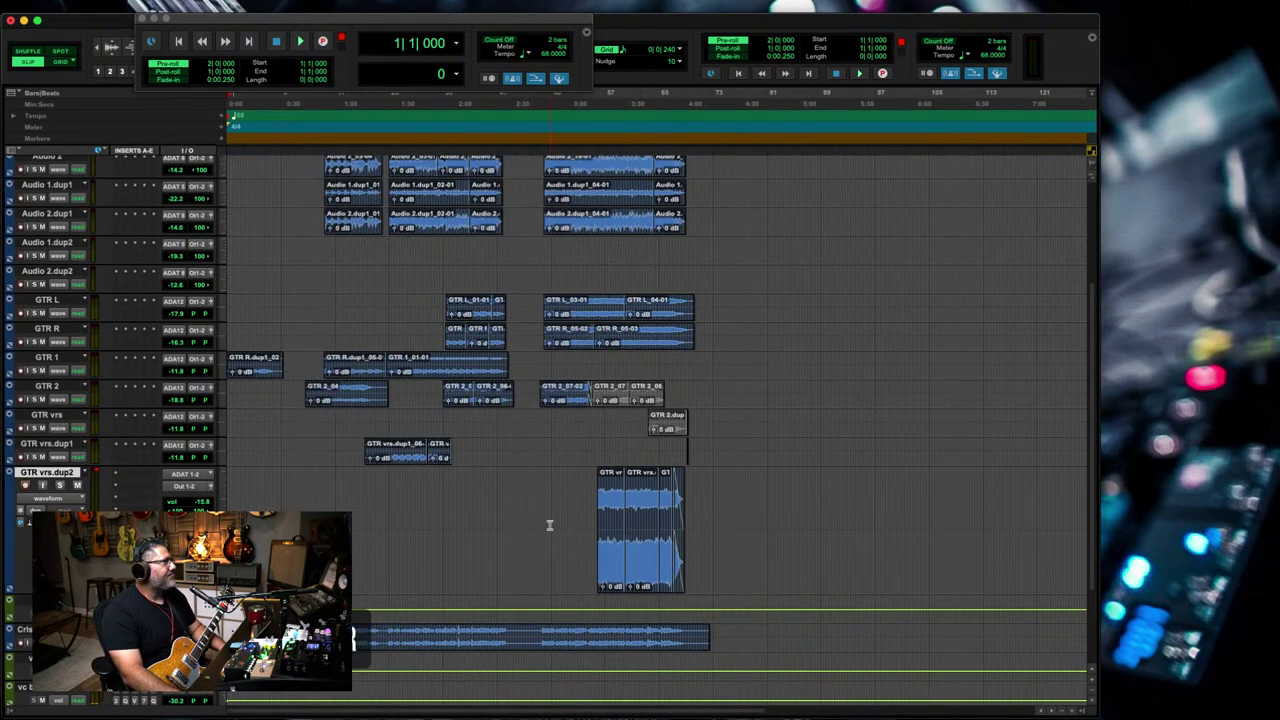
click(549, 525)
key(super+bracketright)
key(super+bracketright)
drag(770, 537, 553, 548)
drag(676, 563, 698, 564)
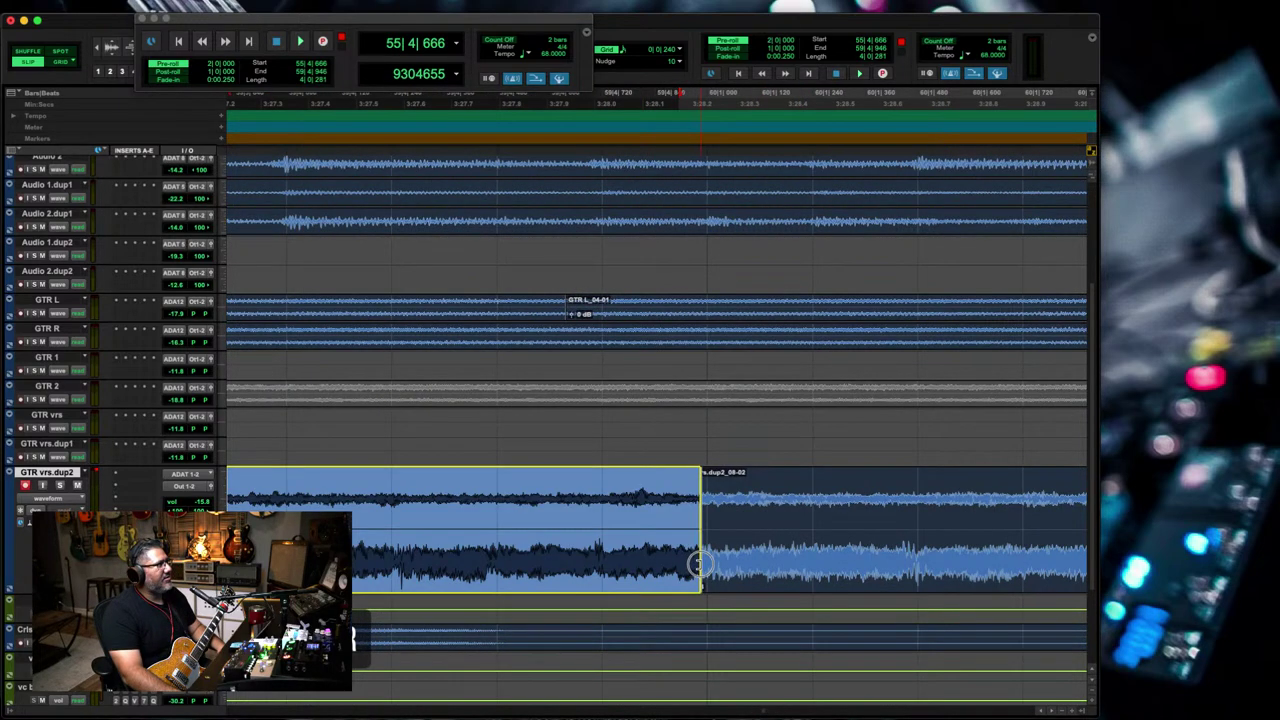
click(723, 560)
key(super+bracketleft)
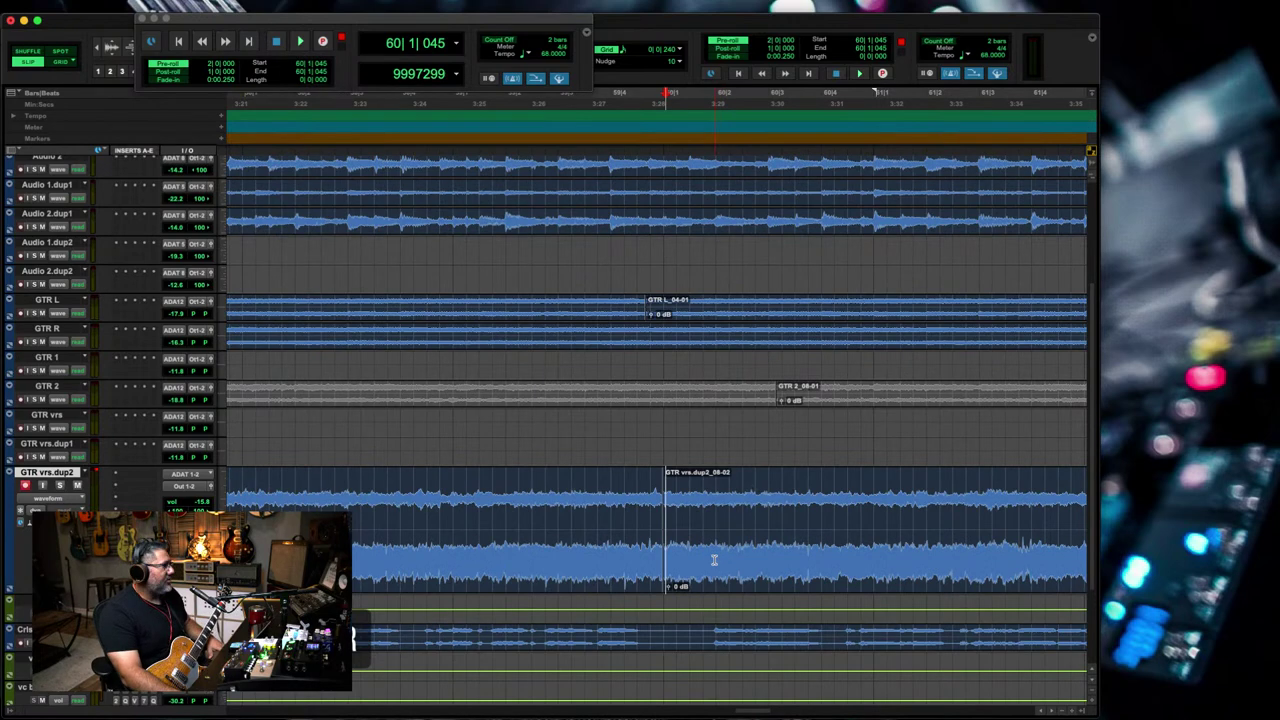
- Trim the joint between the second and third GTR vrs.dup2 clips to 64|4|932
click(723, 560)
key(super+bracketleft)
key(super+bracketleft)
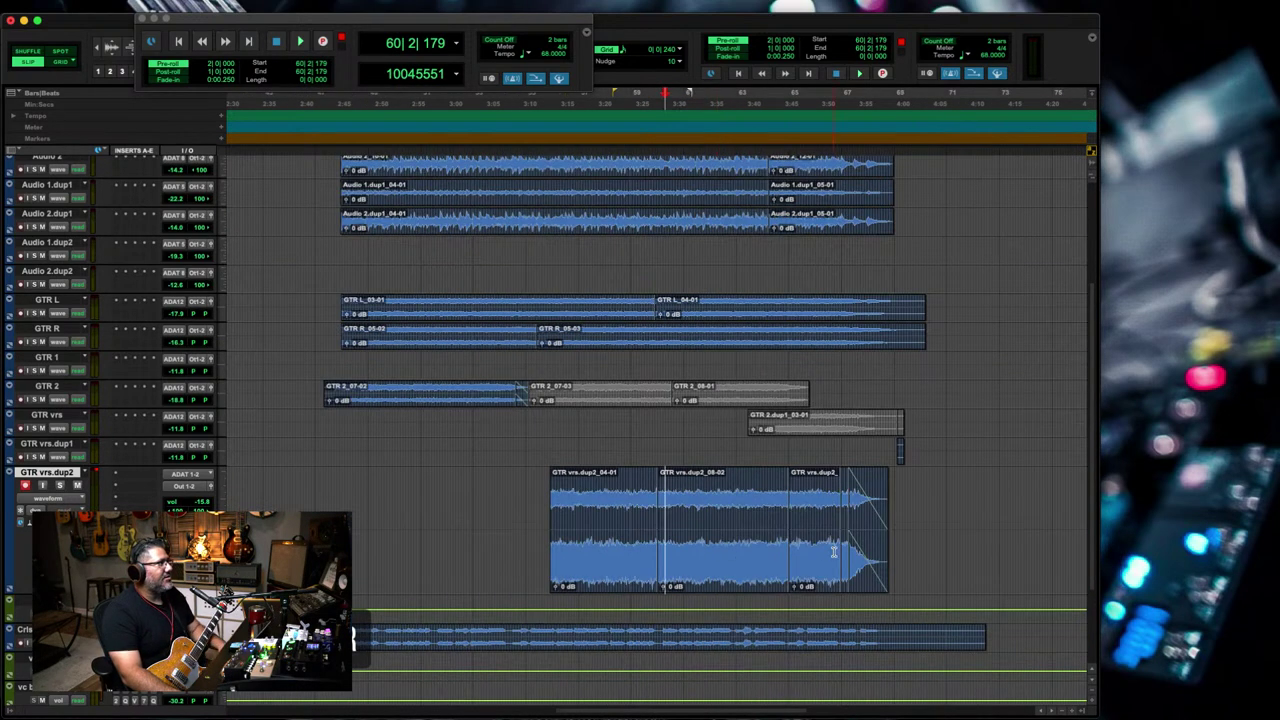
drag(820, 548, 722, 580)
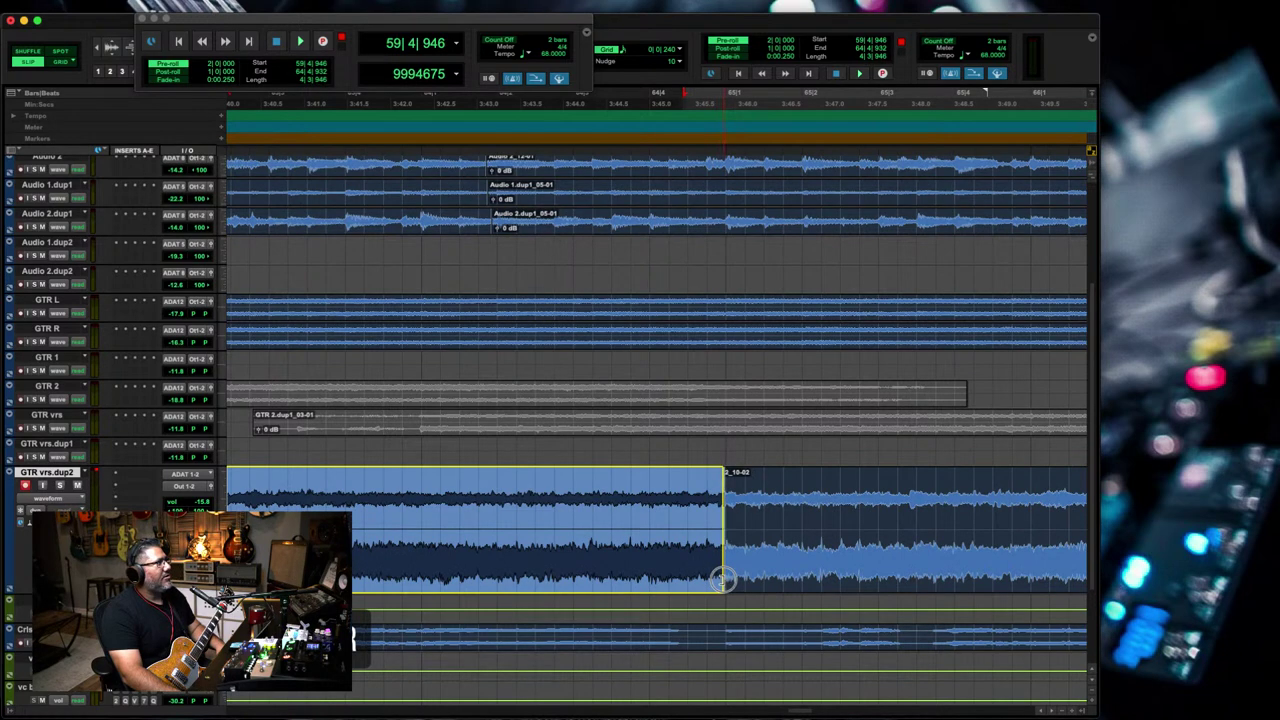
click(747, 557)
- Select GTR vrs.dup2 from 55|2|656 to 65|3|799 and crossfade the clip joints in that range
key(r)
key(r)
key(r)
drag(692, 545, 299, 555)
key(super+f)
key(Return)
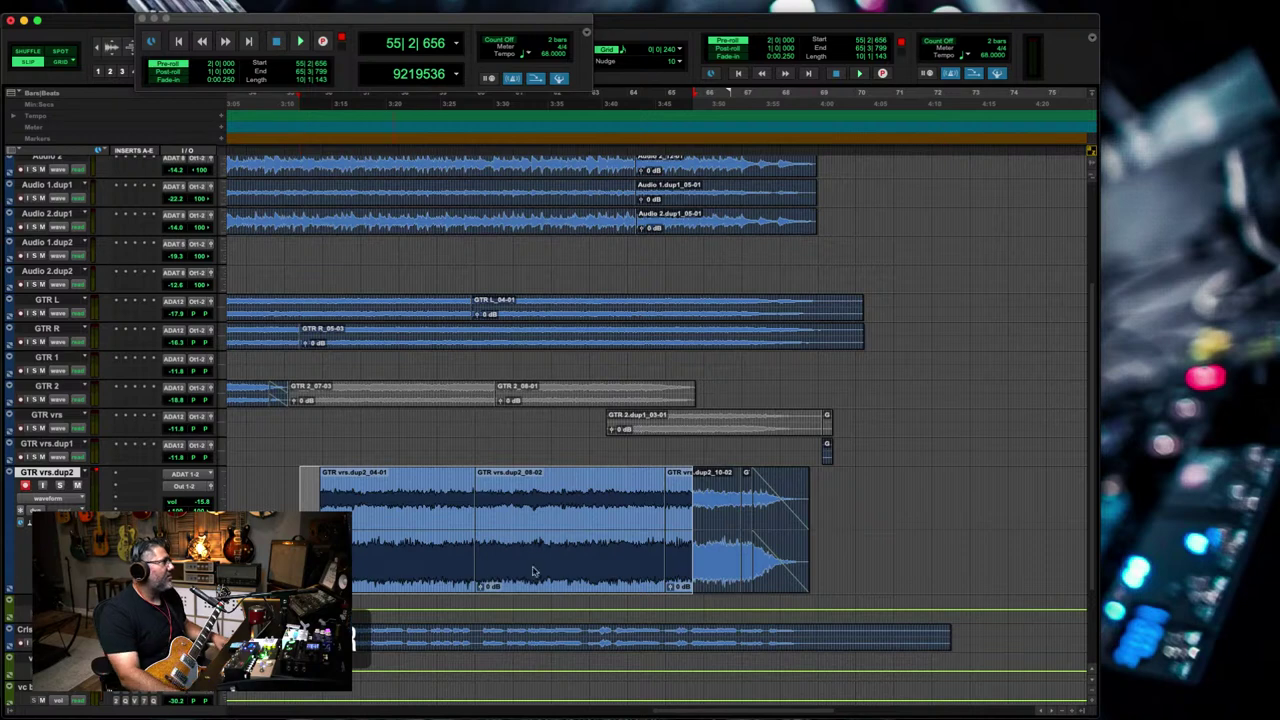
- Consolidate the GTR vrs.dup2 clips from 53|4|349 to 69|4|860 into one clip
drag(855, 515, 240, 520)
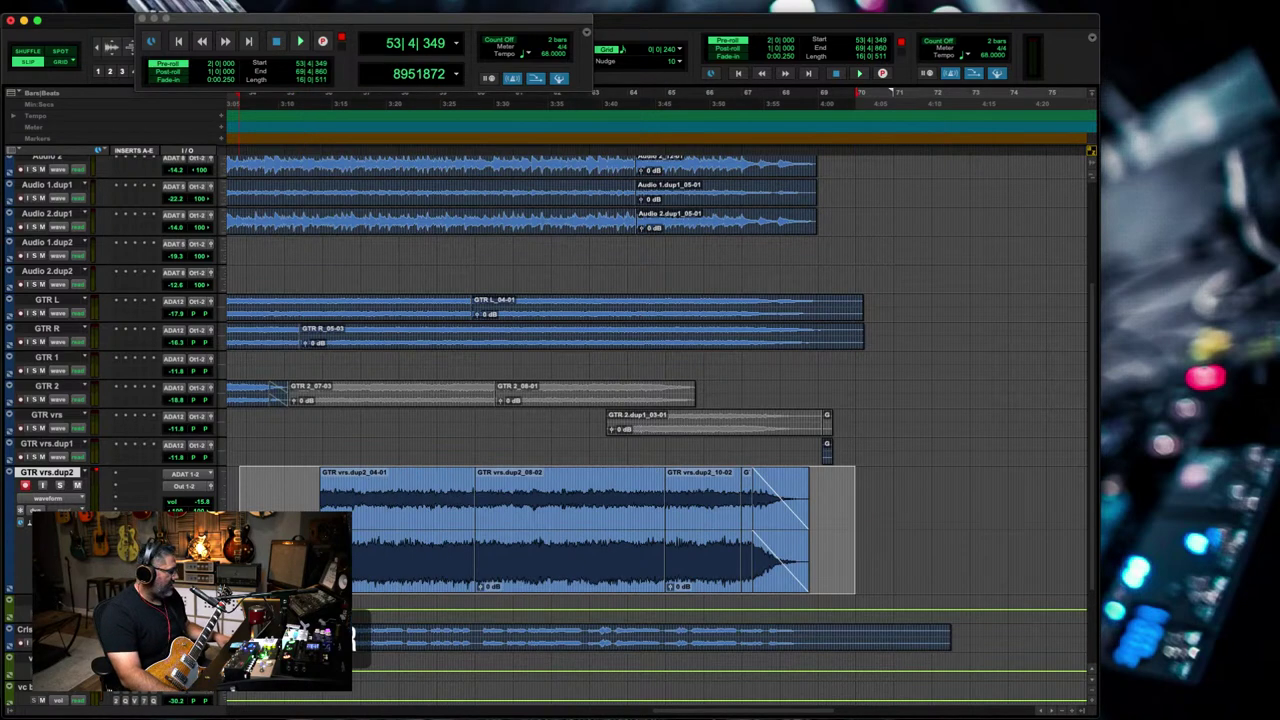
key(alt+shift+3)
click(617, 549)
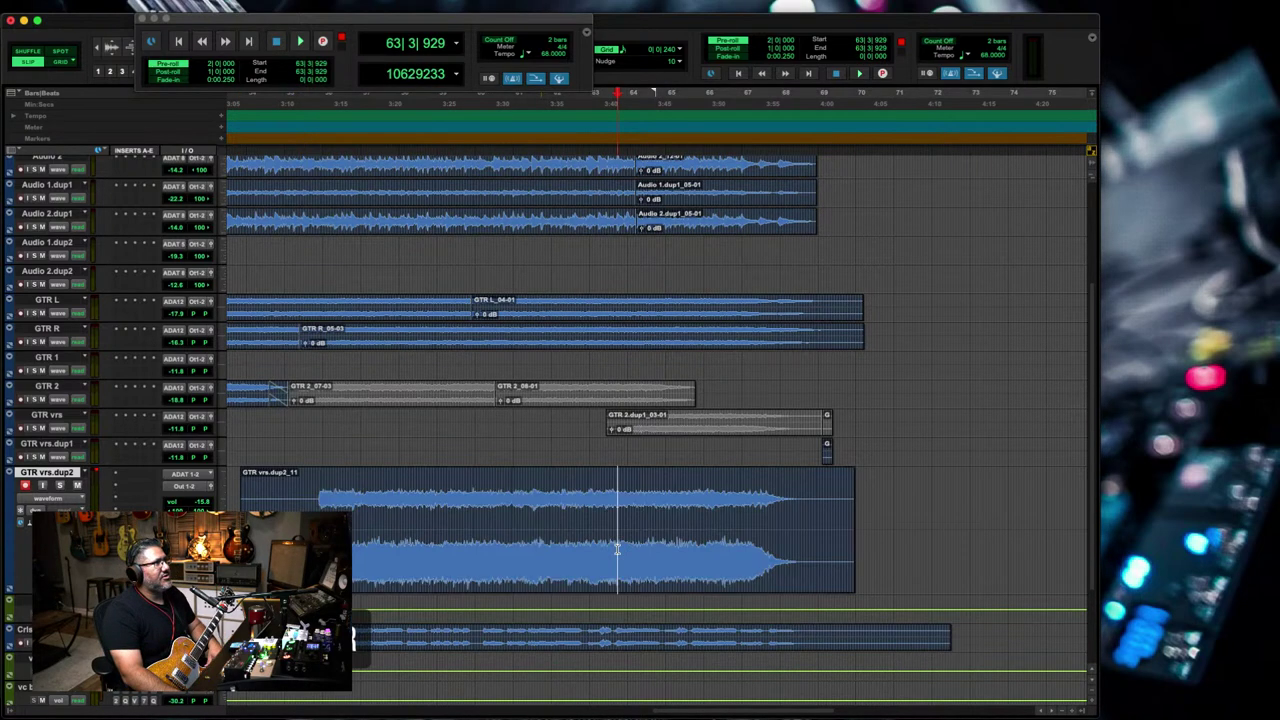
- Rename the GTR vrs.dup2 track as GTR Outro
key(r)
key(r)
key(r)
key(r)
click(282, 498)
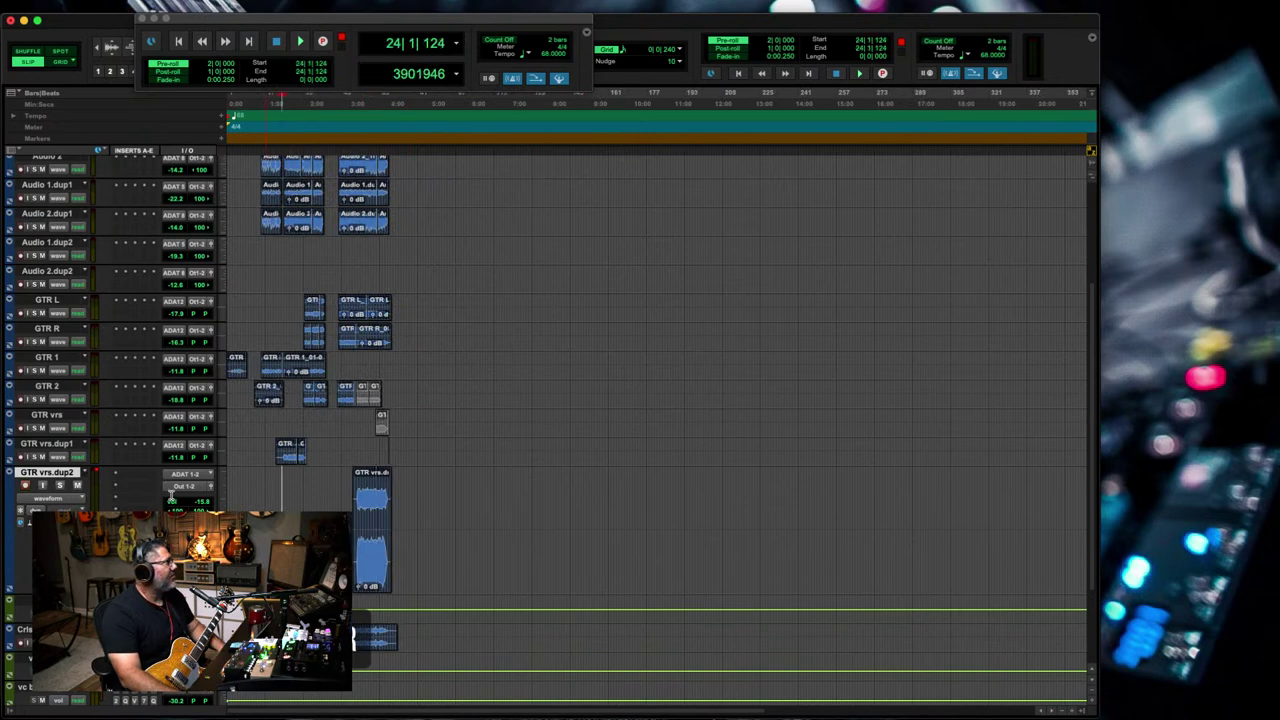
double_click(61, 473)
key(Right)
key(BackSpace)
key(BackSpace)
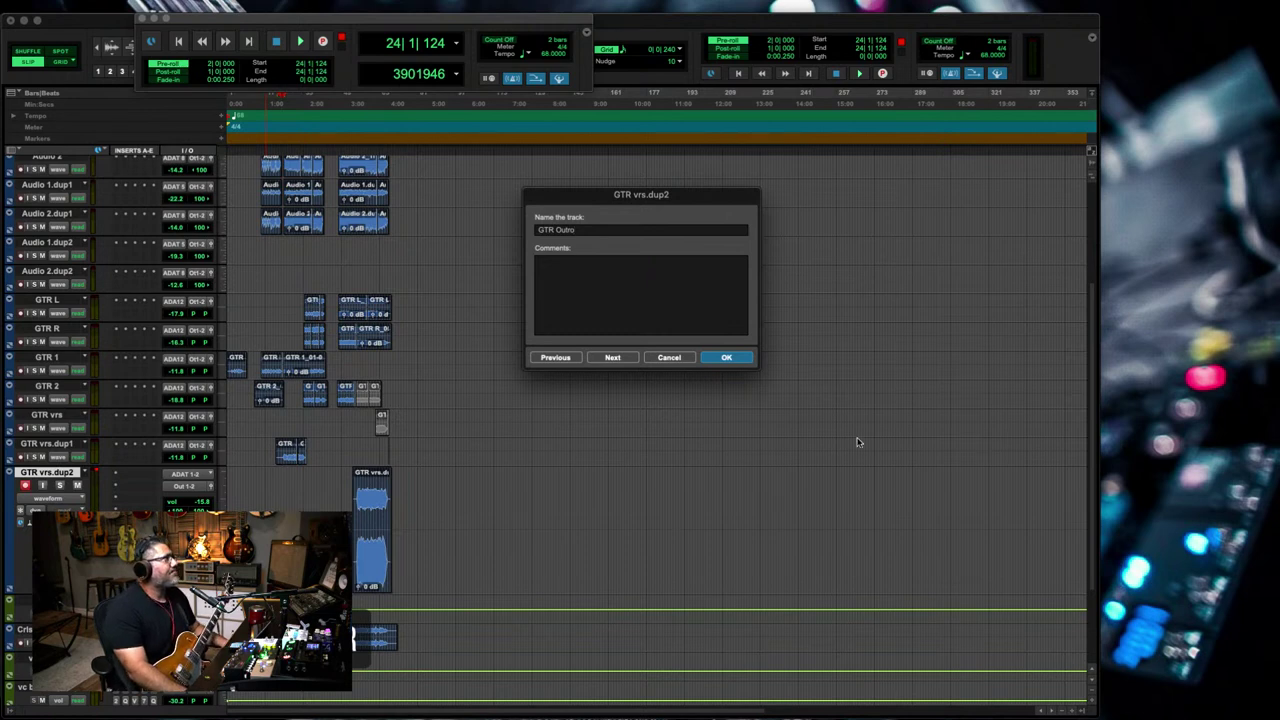
click(740, 358)
click(307, 490)
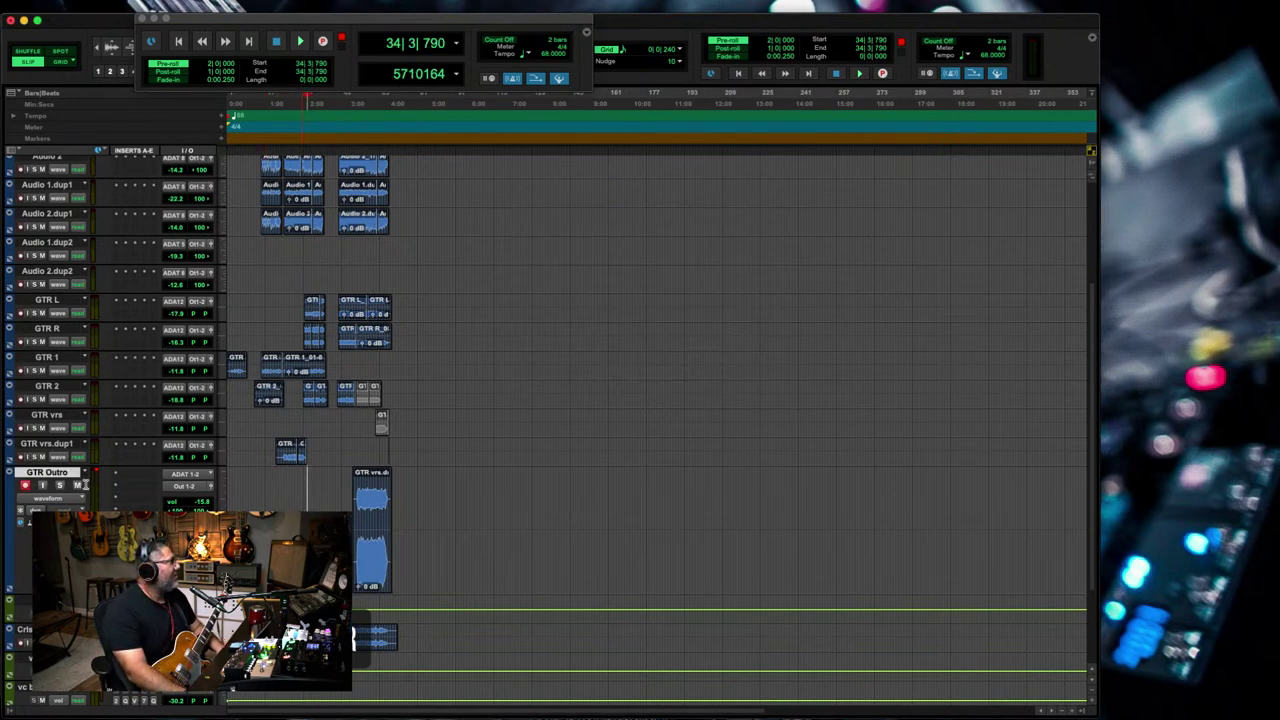
- Duplicate the GTR Outro track without its clips and disarm recording on the original GTR Outro track
click(322, 519)
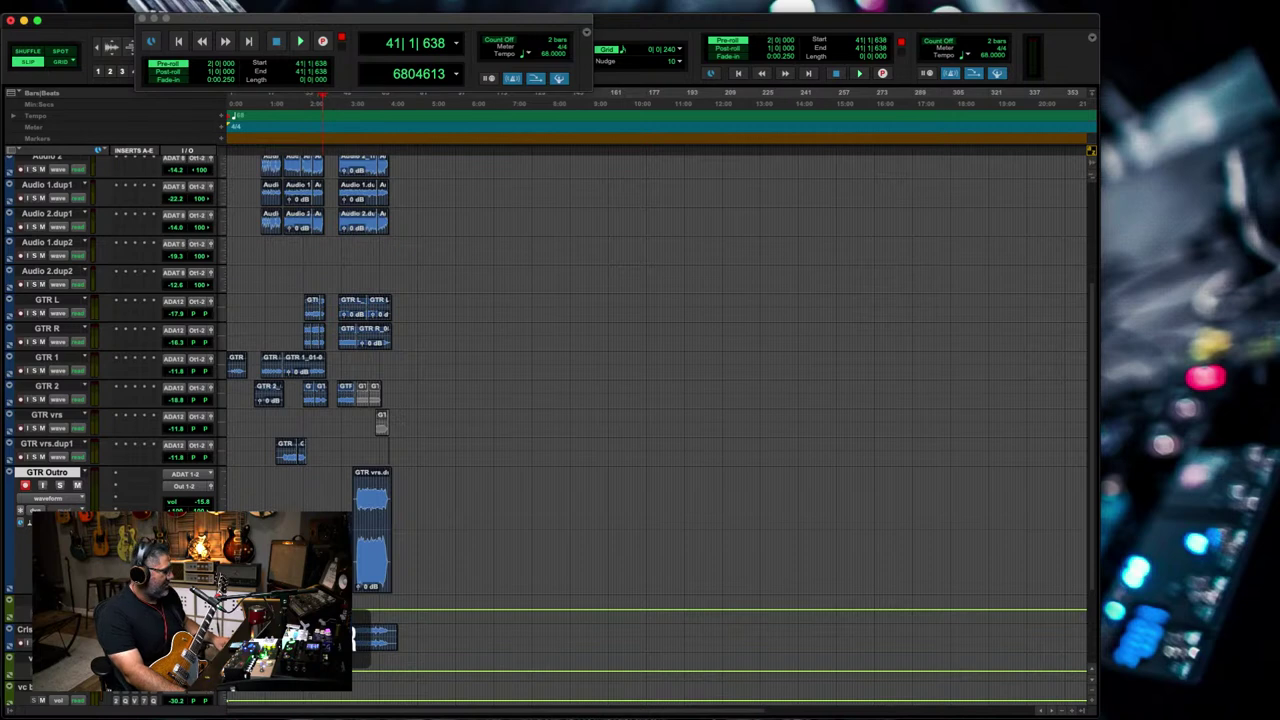
key(alt+shift+d)
key(Return)
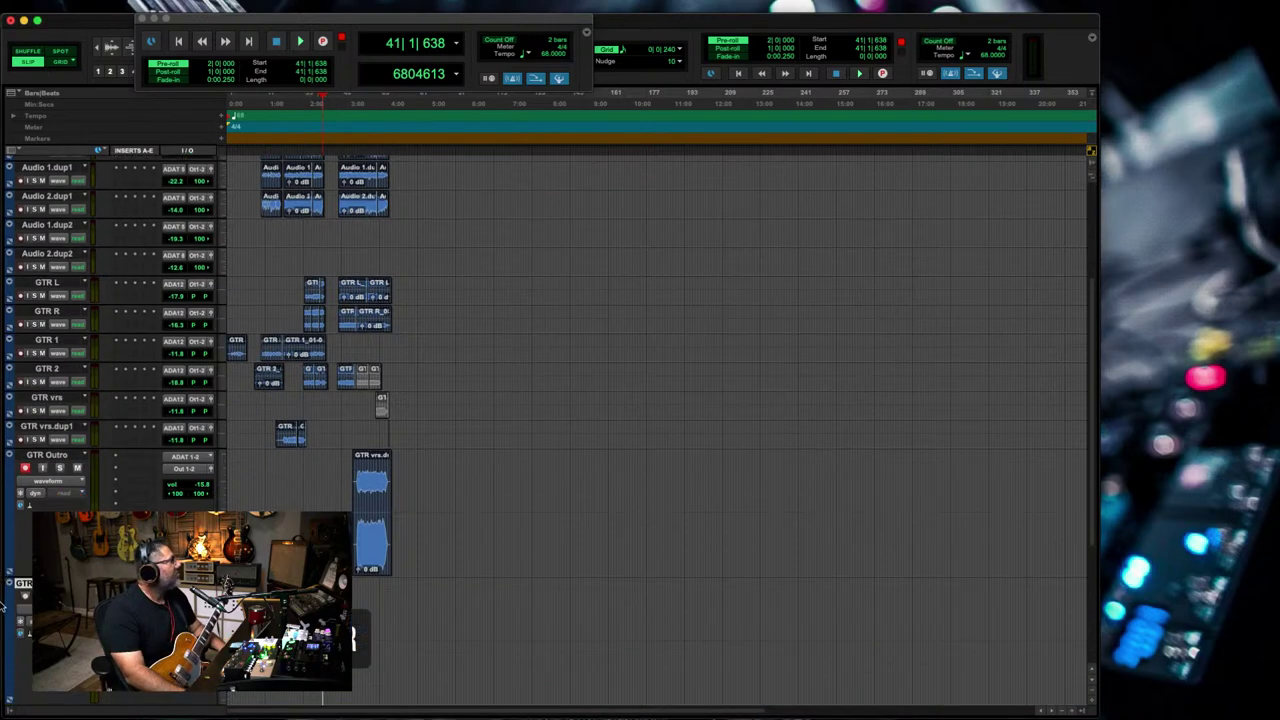
click(25, 468)
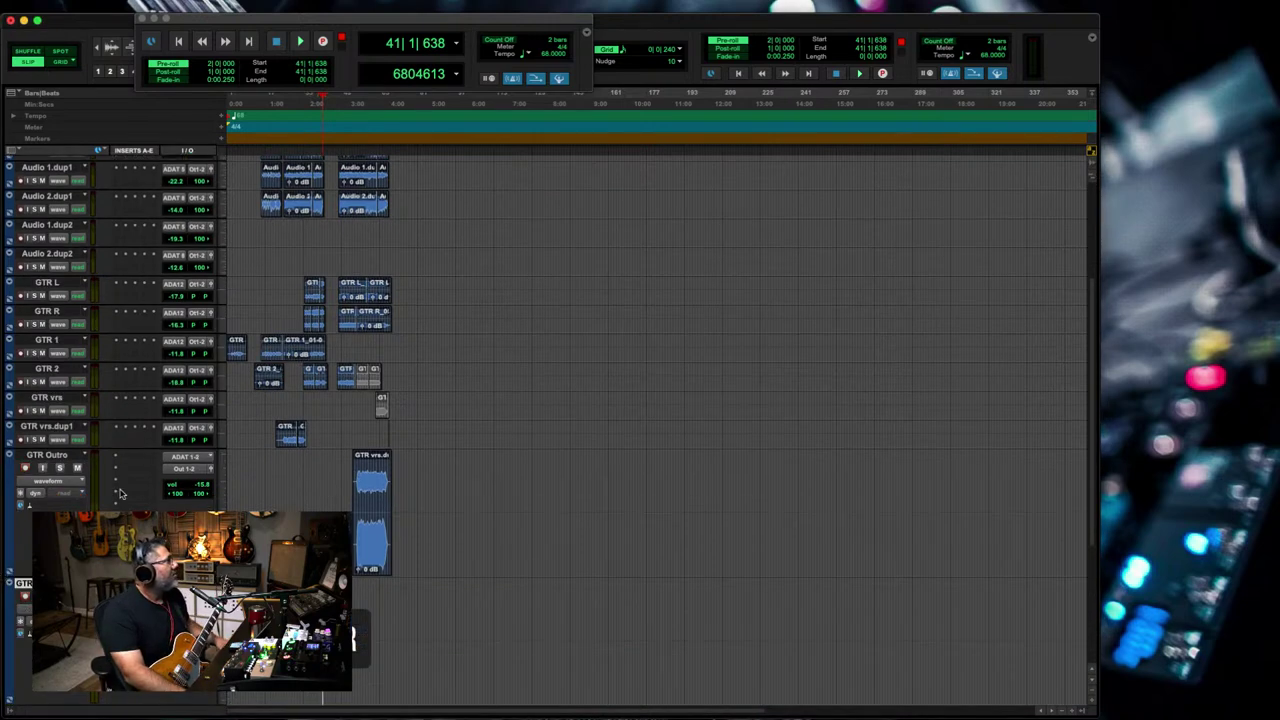
click(25, 468)
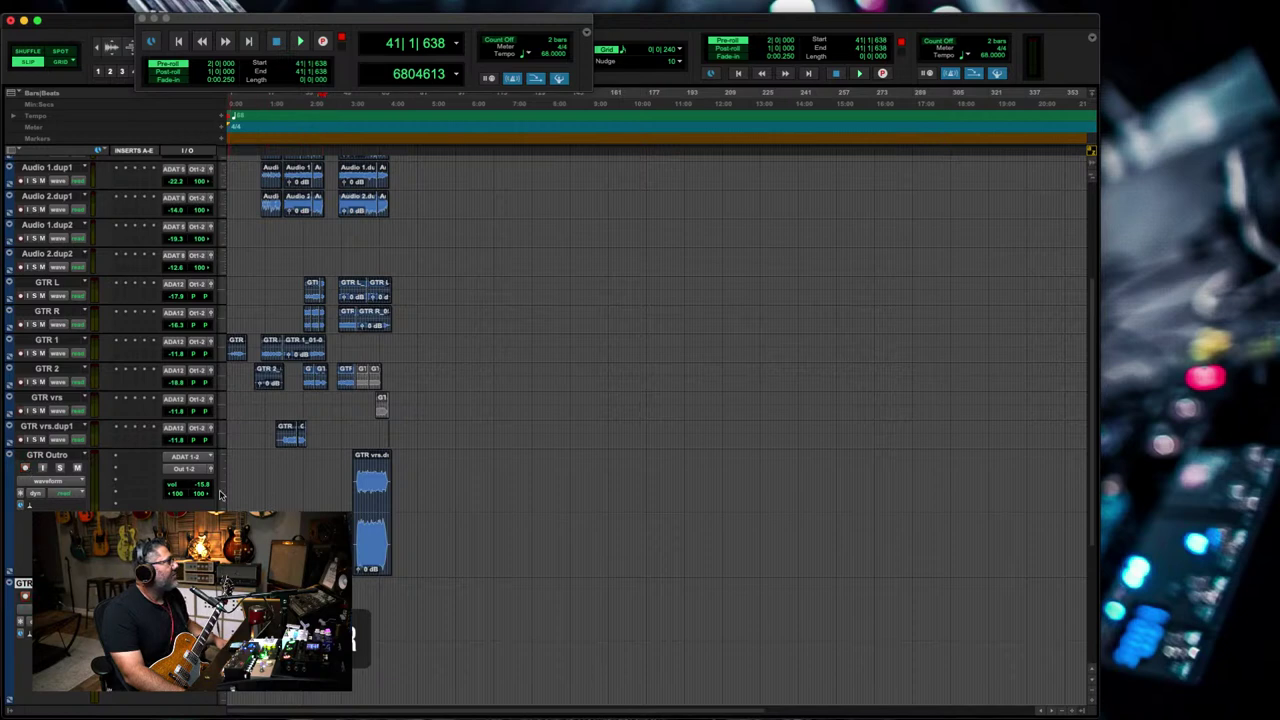
- Set the GTR Outro track's height to small and enlarge the GTR Outro.dup1 track for recording
click(220, 494)
click(255, 474)
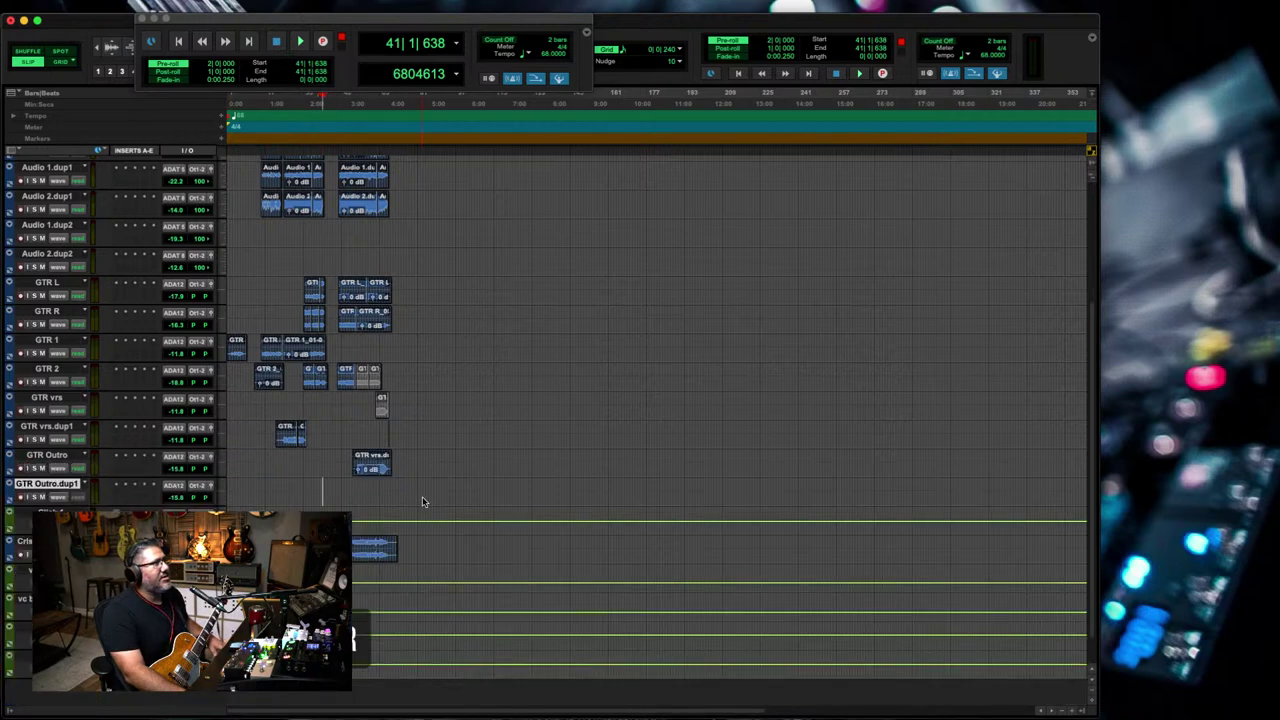
click(291, 495)
click(221, 496)
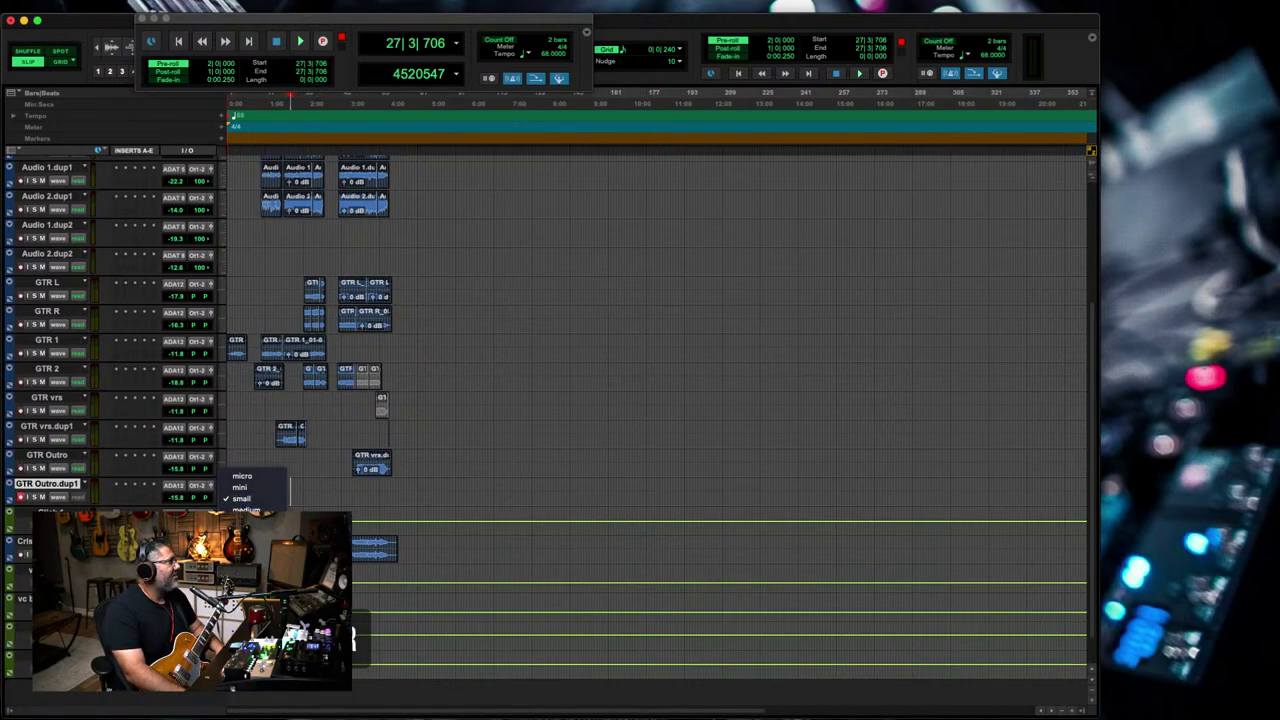
click(250, 520)
- Play the session from 1|1|000 to listen to the existing intro parts
drag(448, 474, 205, 496)
key(Return)
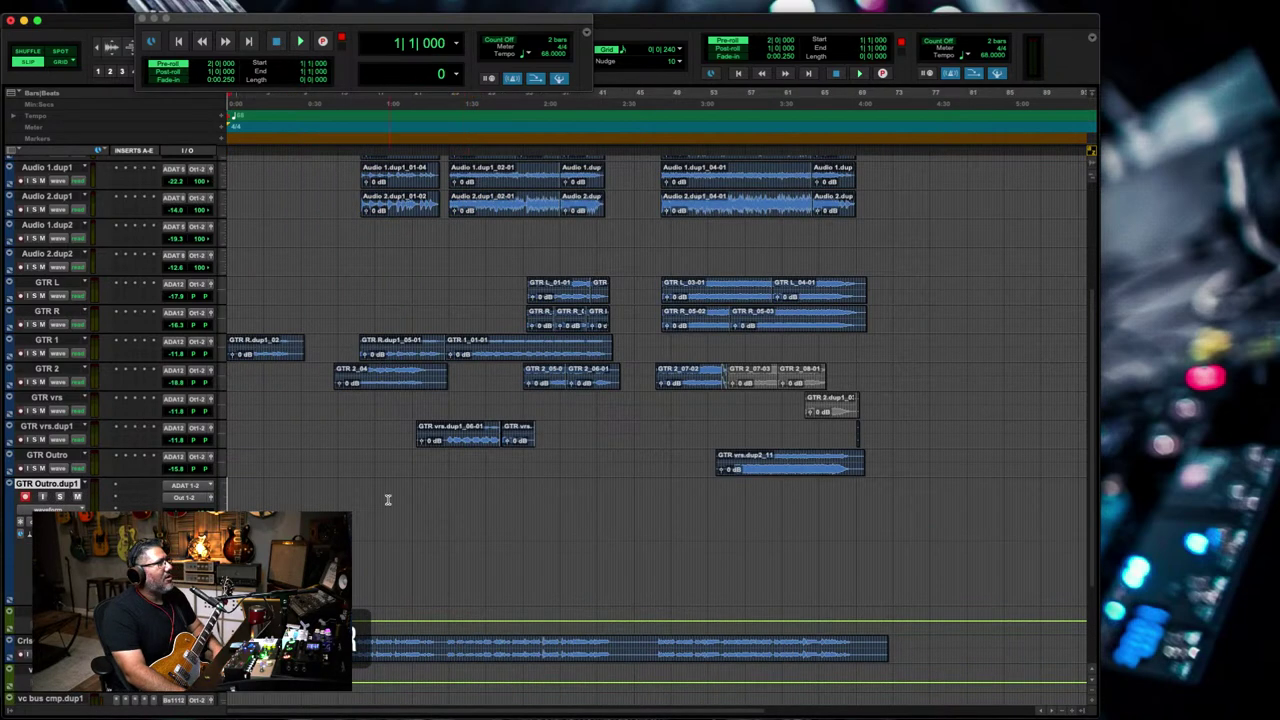
key(space)
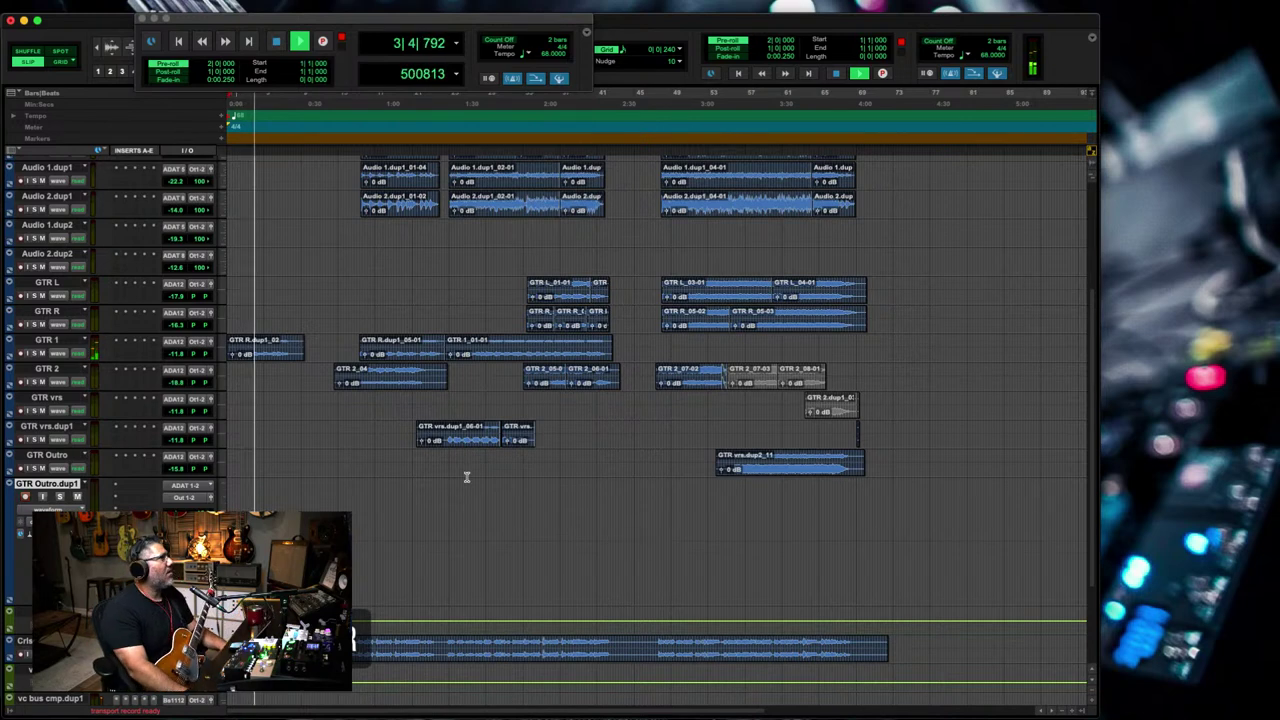
key(space)
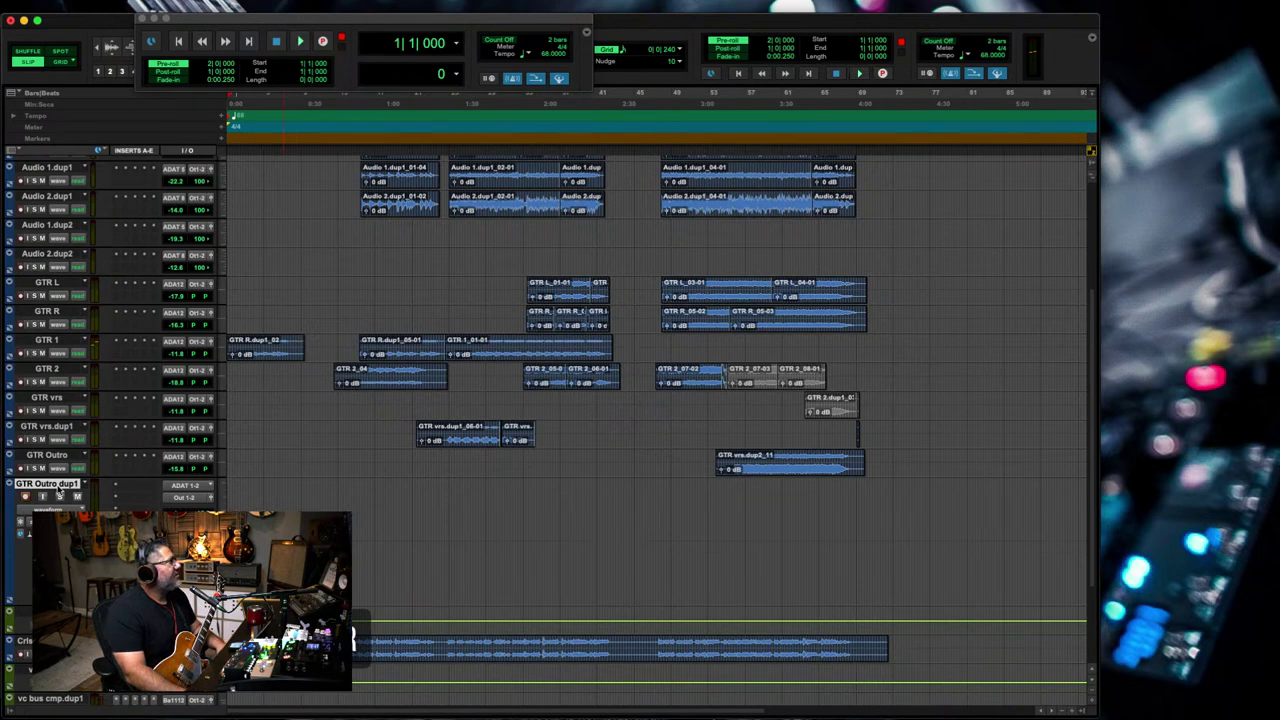
- Rename the GTR Outro.dup1 track as GTR intro
double_click(58, 490)
key(Right)
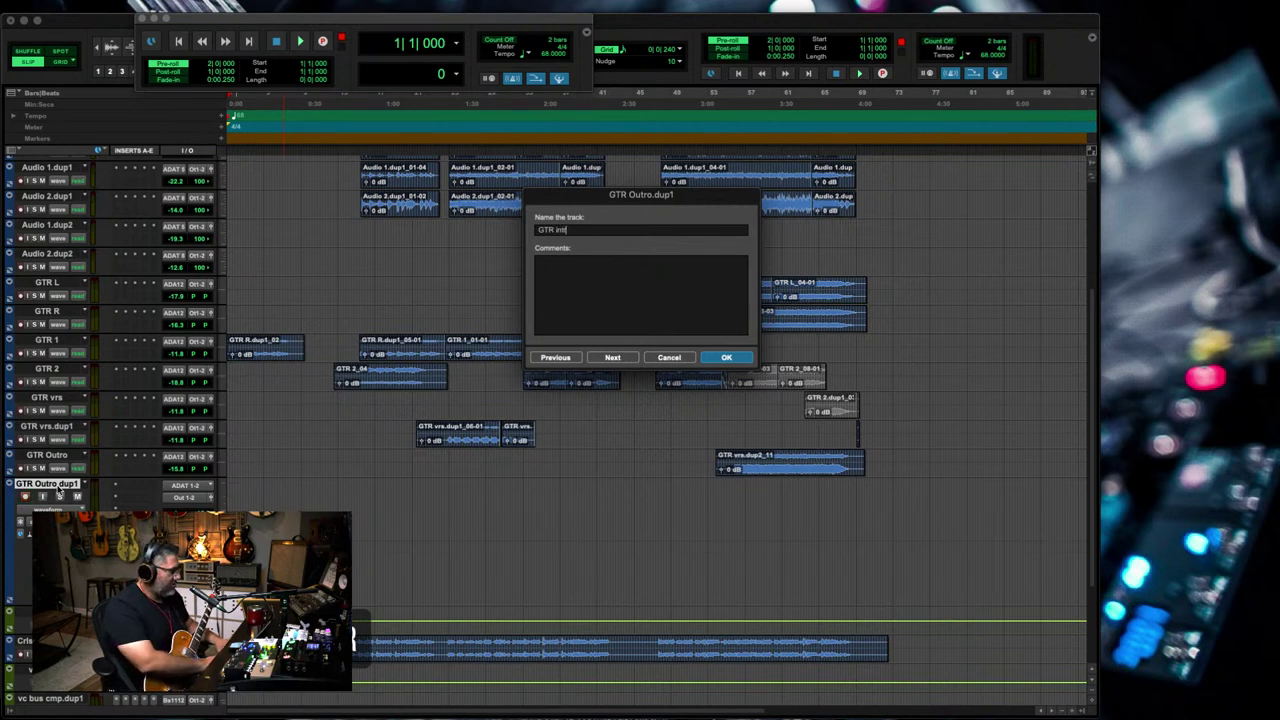
key(Return)
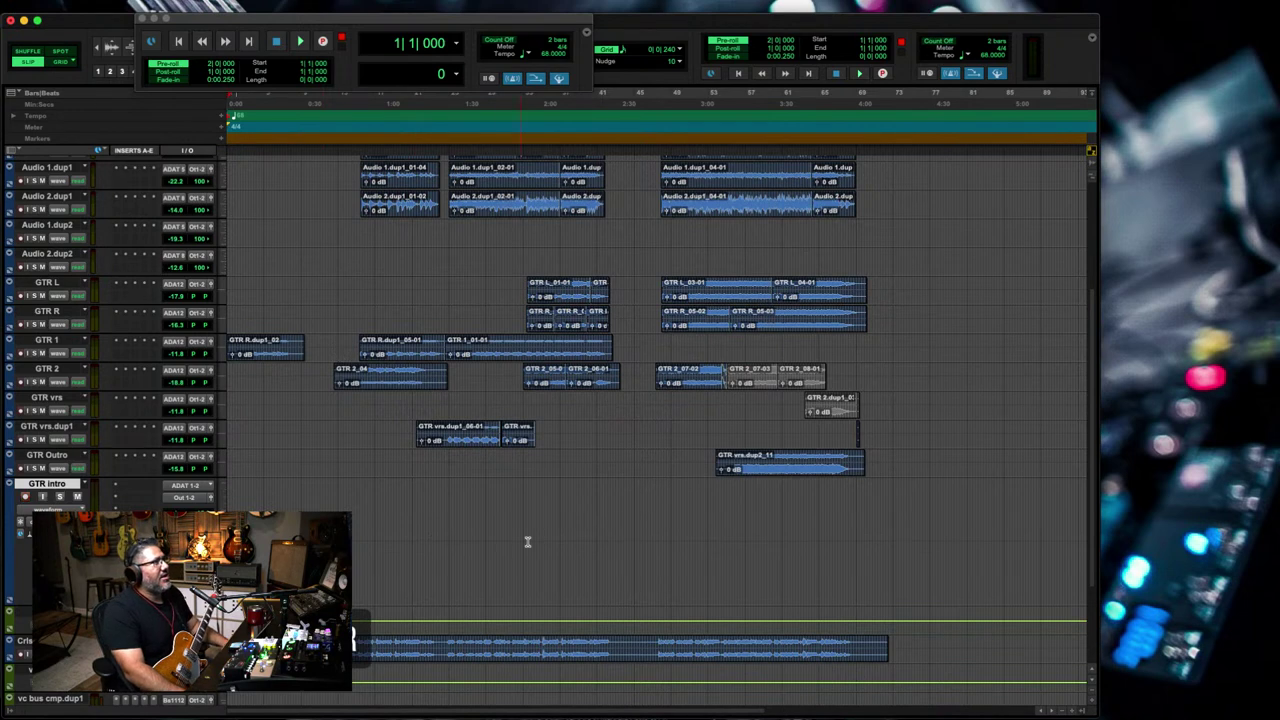
- Play the intro repeatedly from the session start to rehearse a new guitar part over it
key(space)
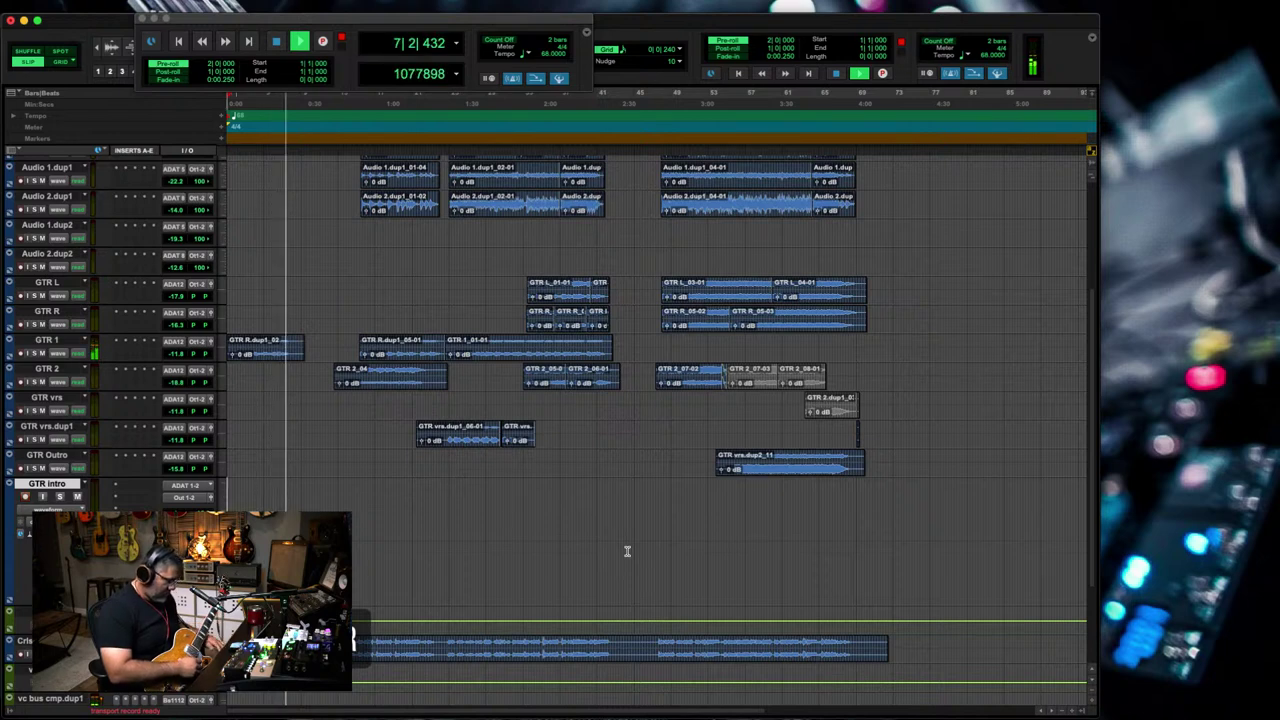
key(space)
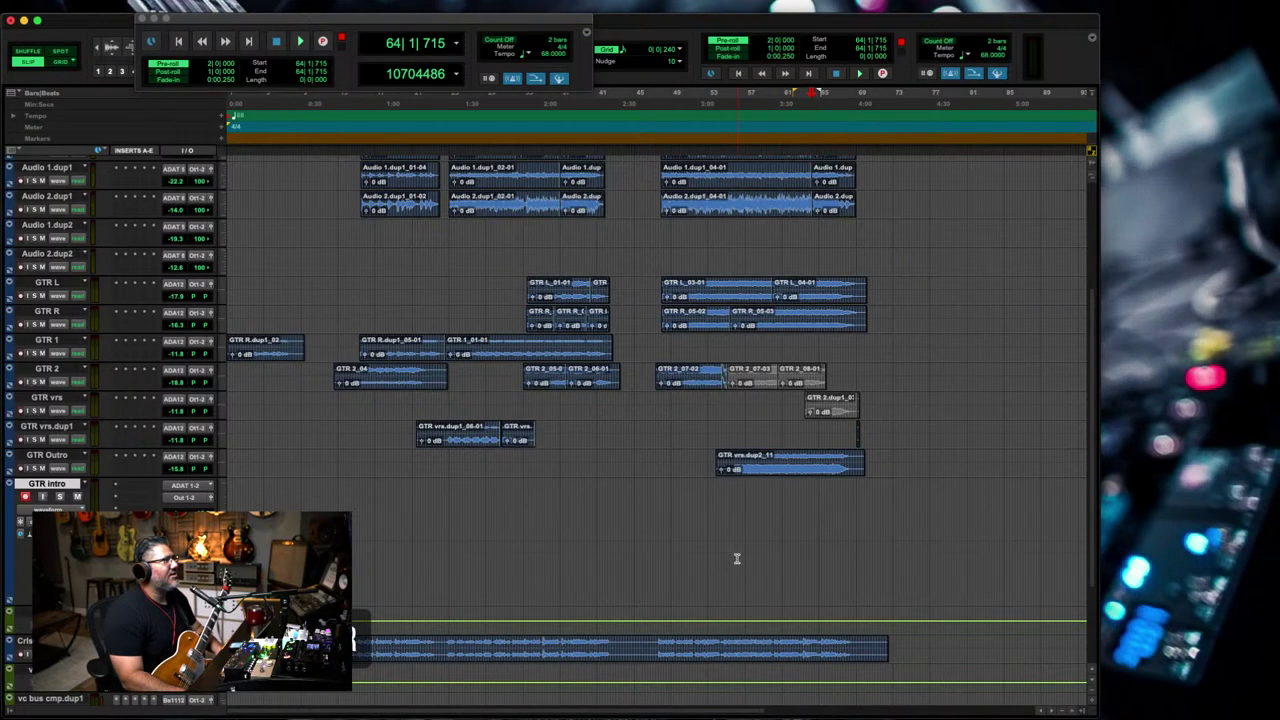
key(Return)
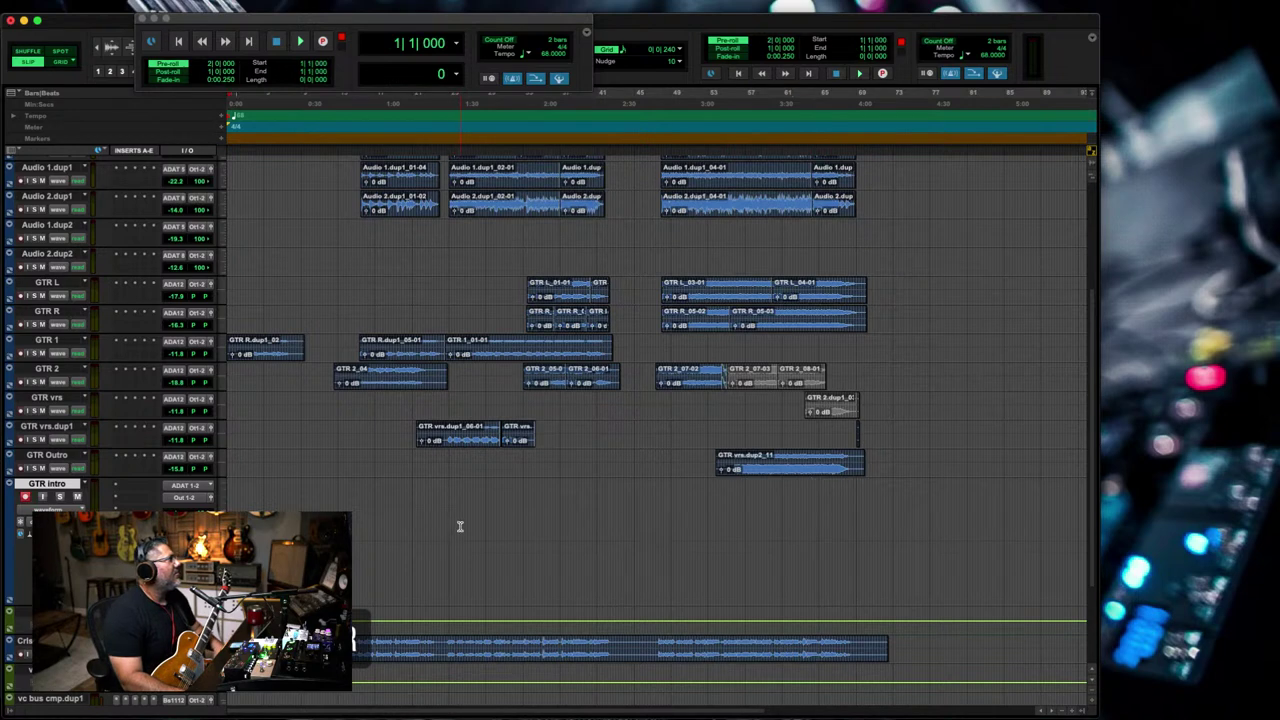
key(space)
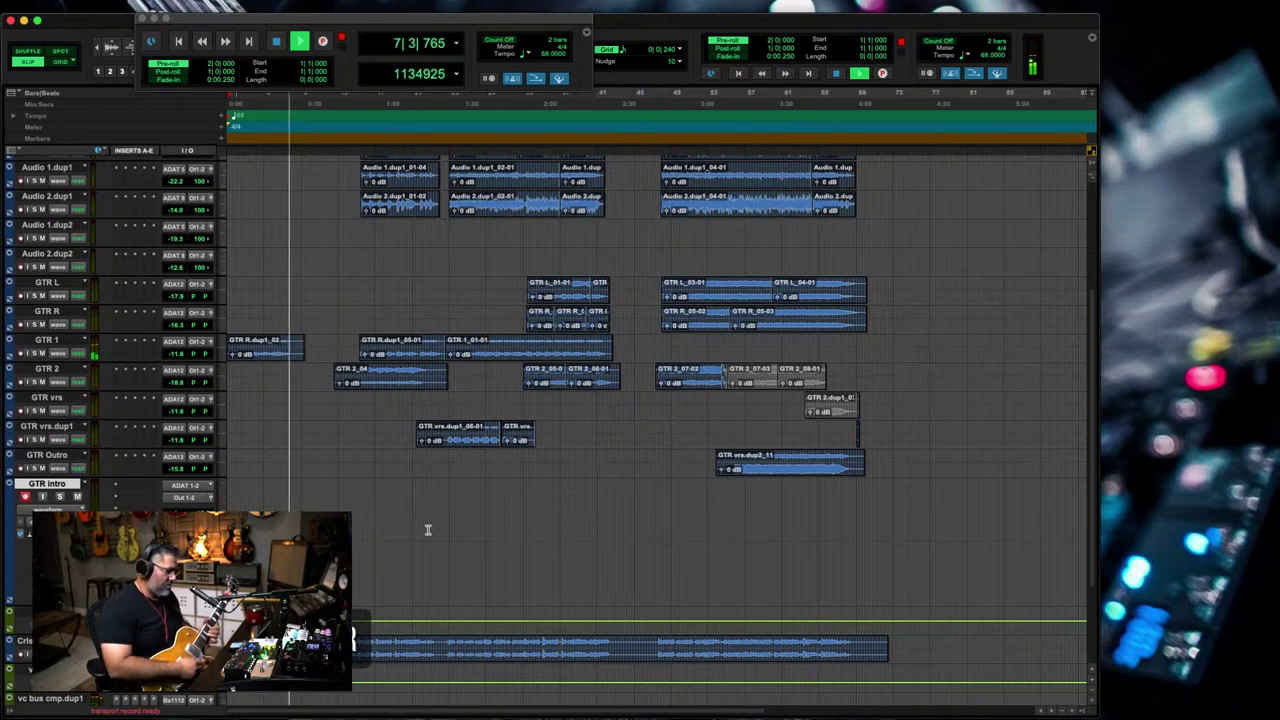
key(Return)
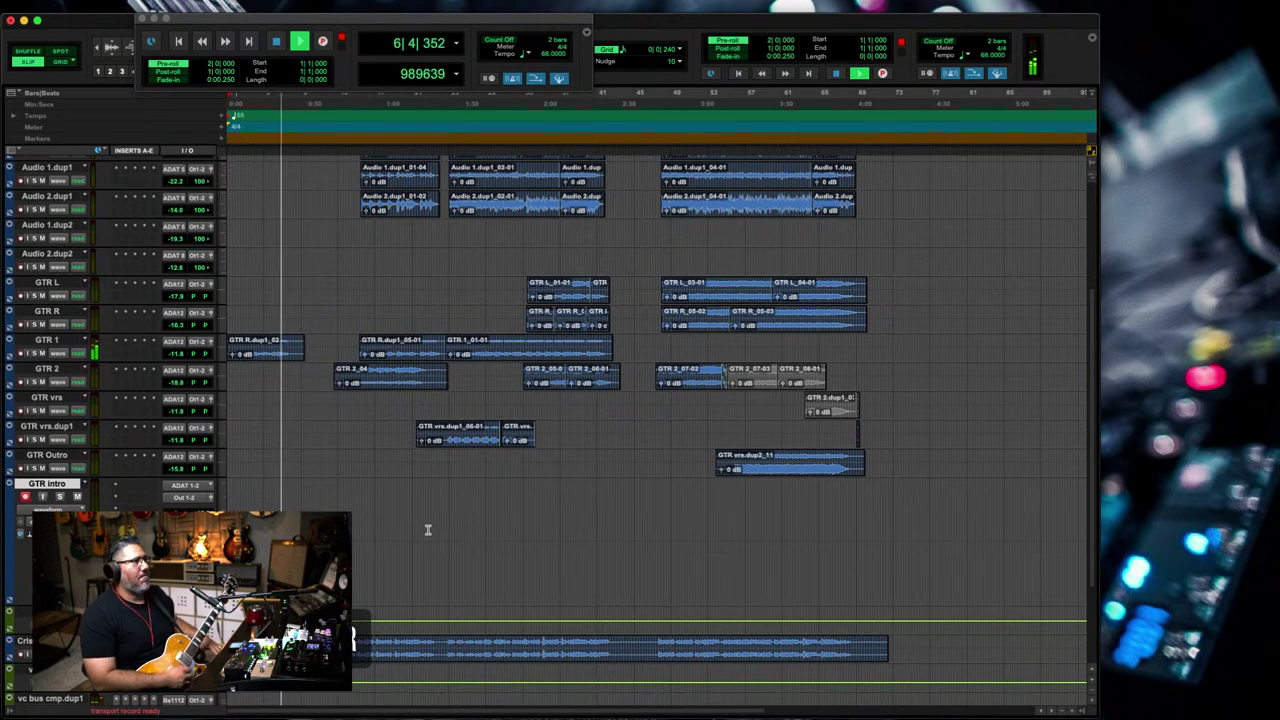
key(space)
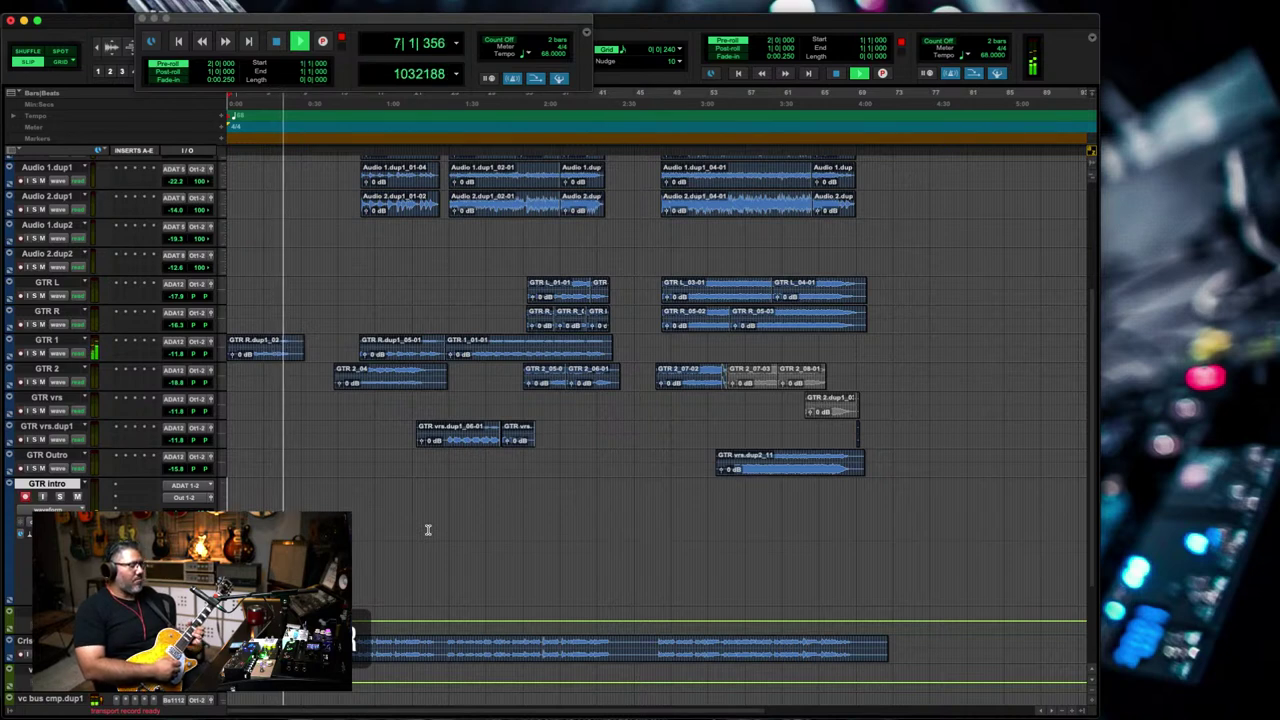
key(space)
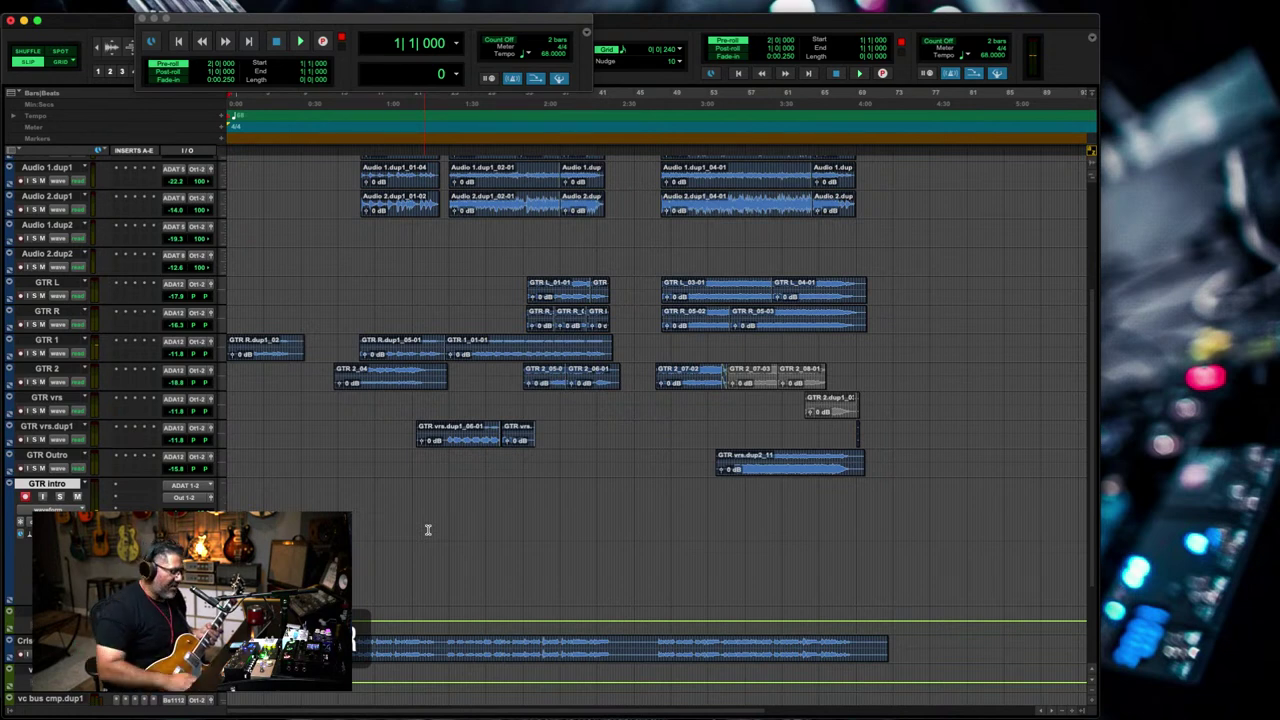
- Record a guitar take on the GTR intro track from 1|1|000 to about 7|1|704
key(space)
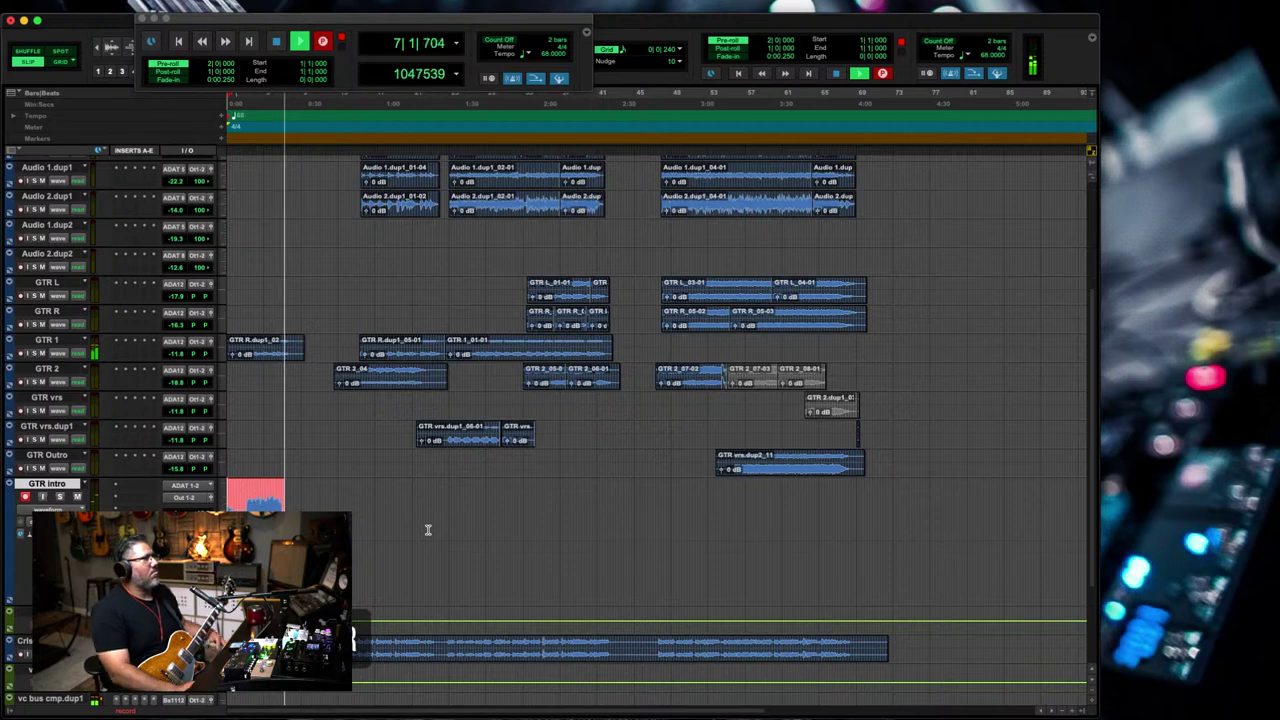
key(space)
key(e)
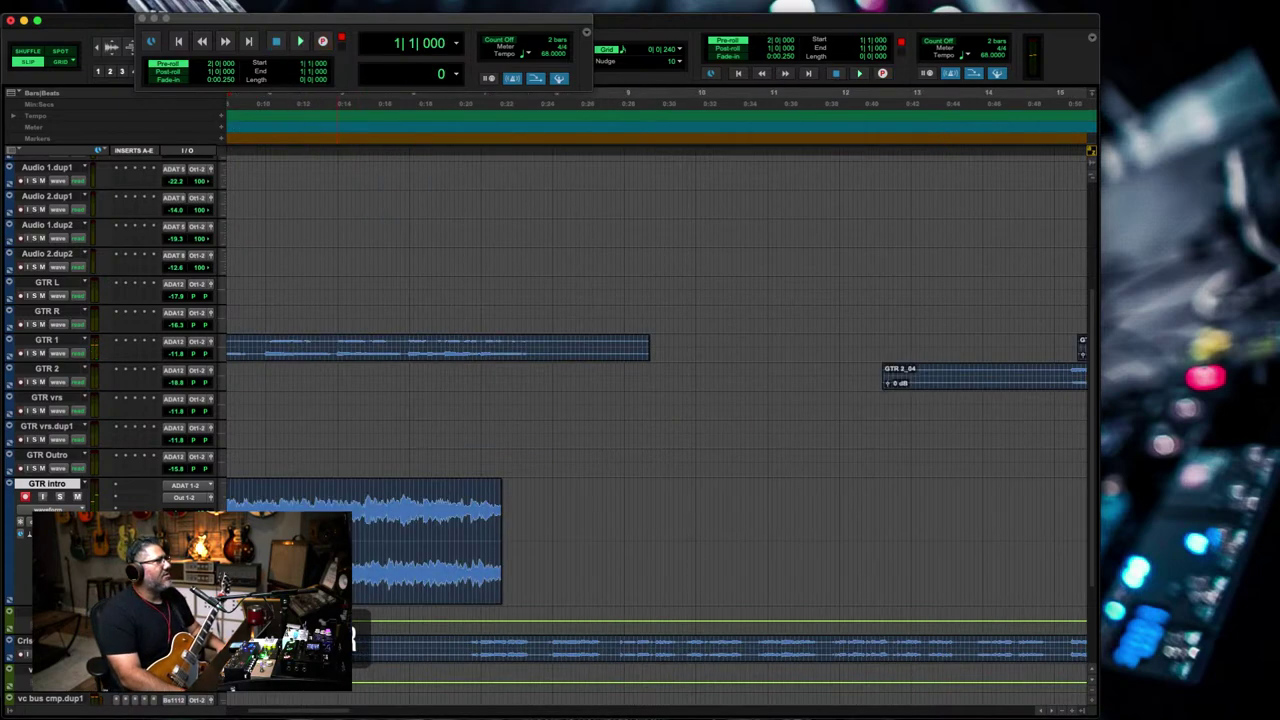
key(e)
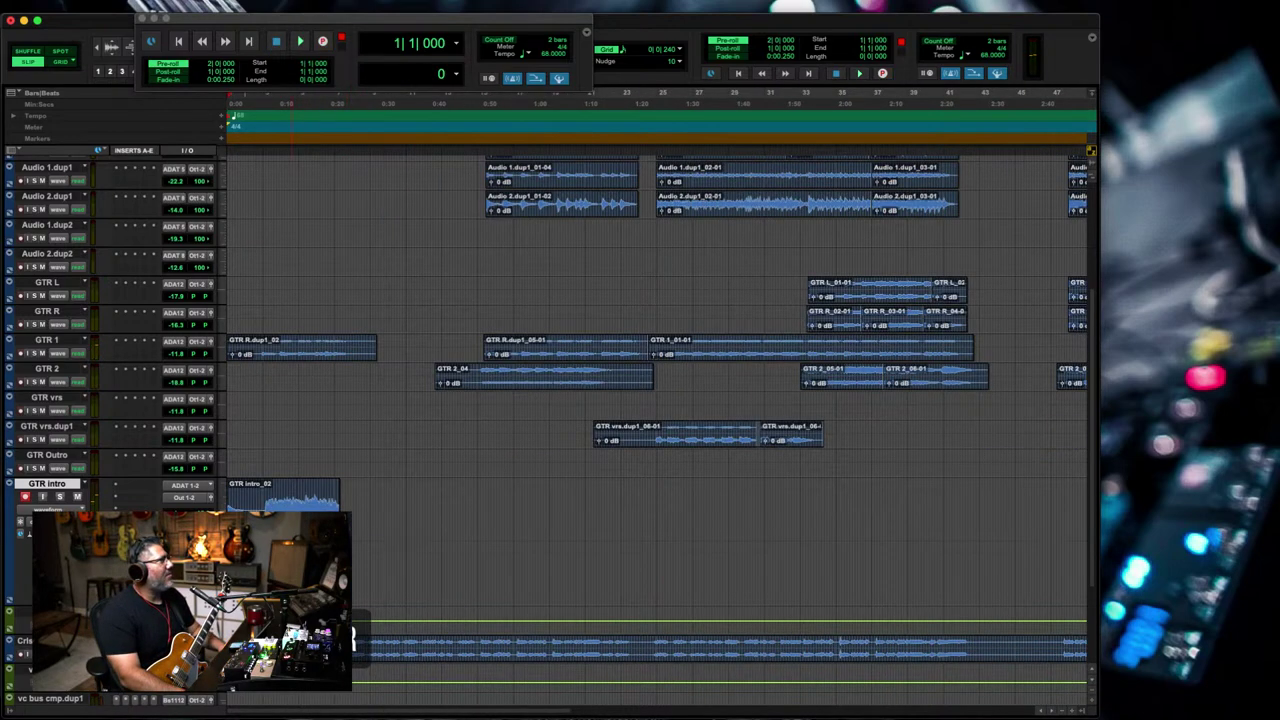
- Trim the silence off the start of the GTR intro take and record a new ending from 6|4|388 to about 12|2|586
drag(242, 497, 349, 497)
key(e)
click(744, 507)
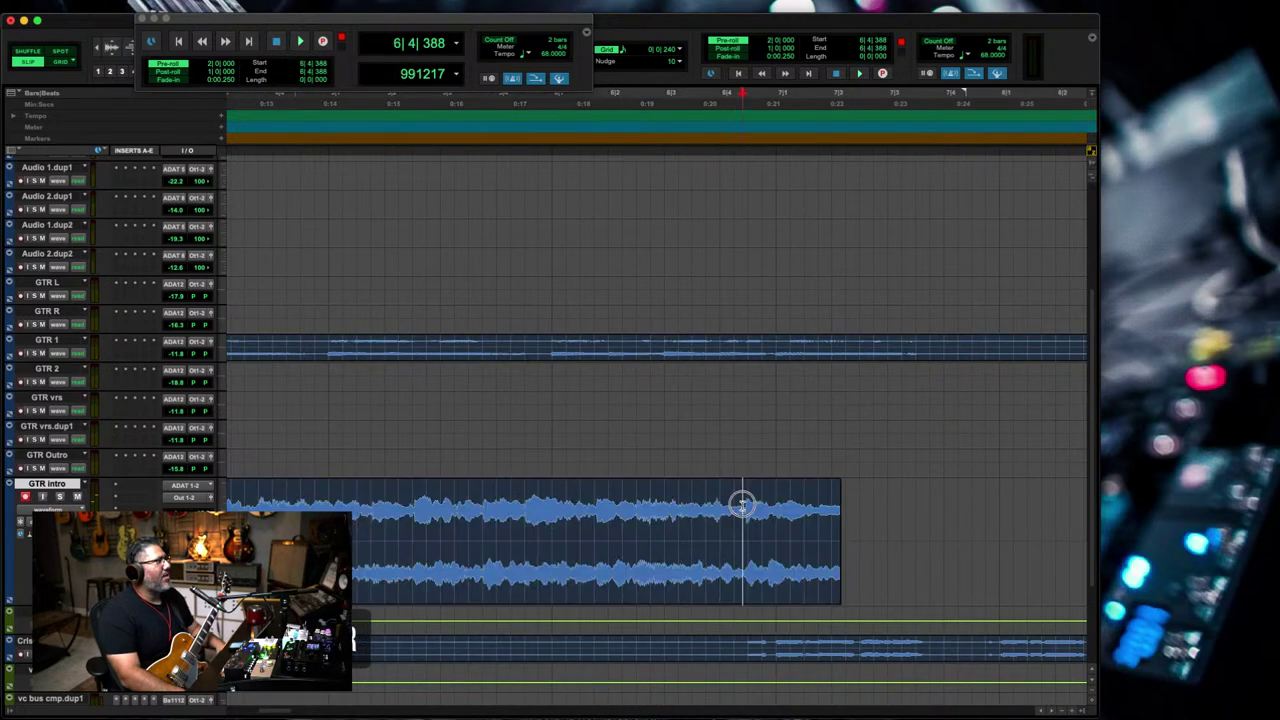
key(space)
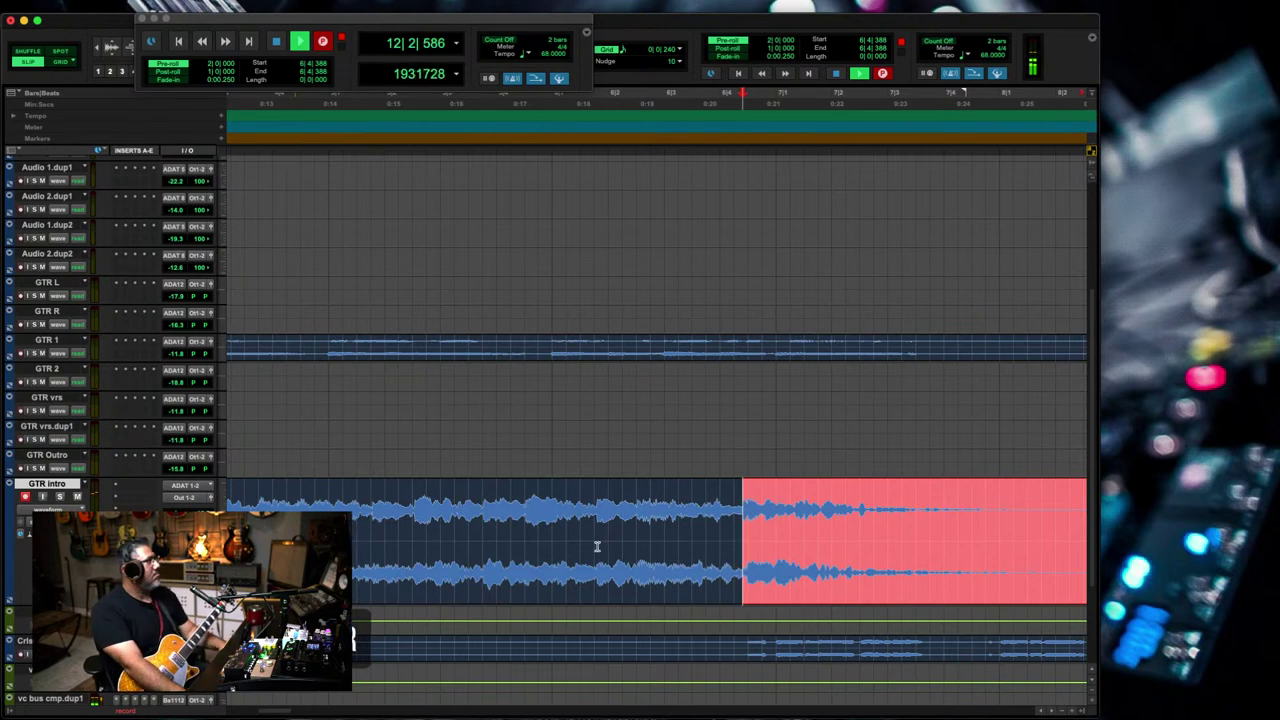
key(space)
key(r)
key(r)
key(r)
key(r)
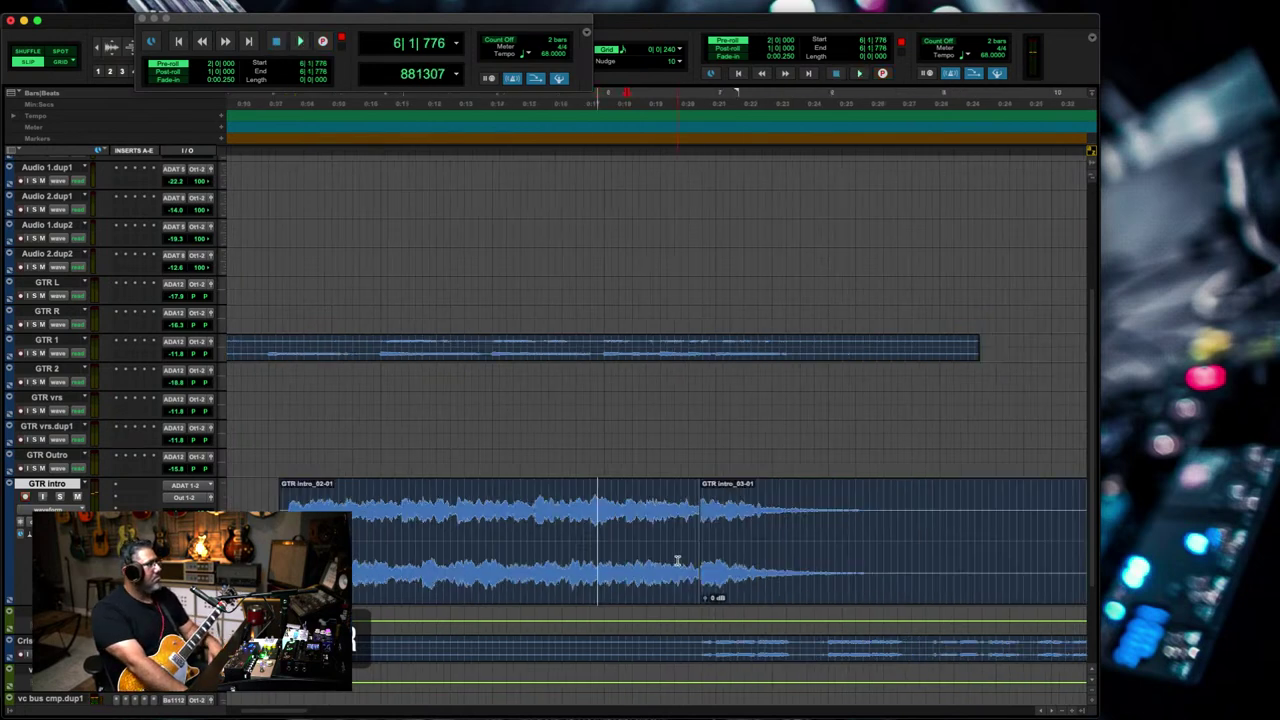
- Examine the joint between the two GTR intro clips around 6|4|443
drag(281, 560, 342, 560)
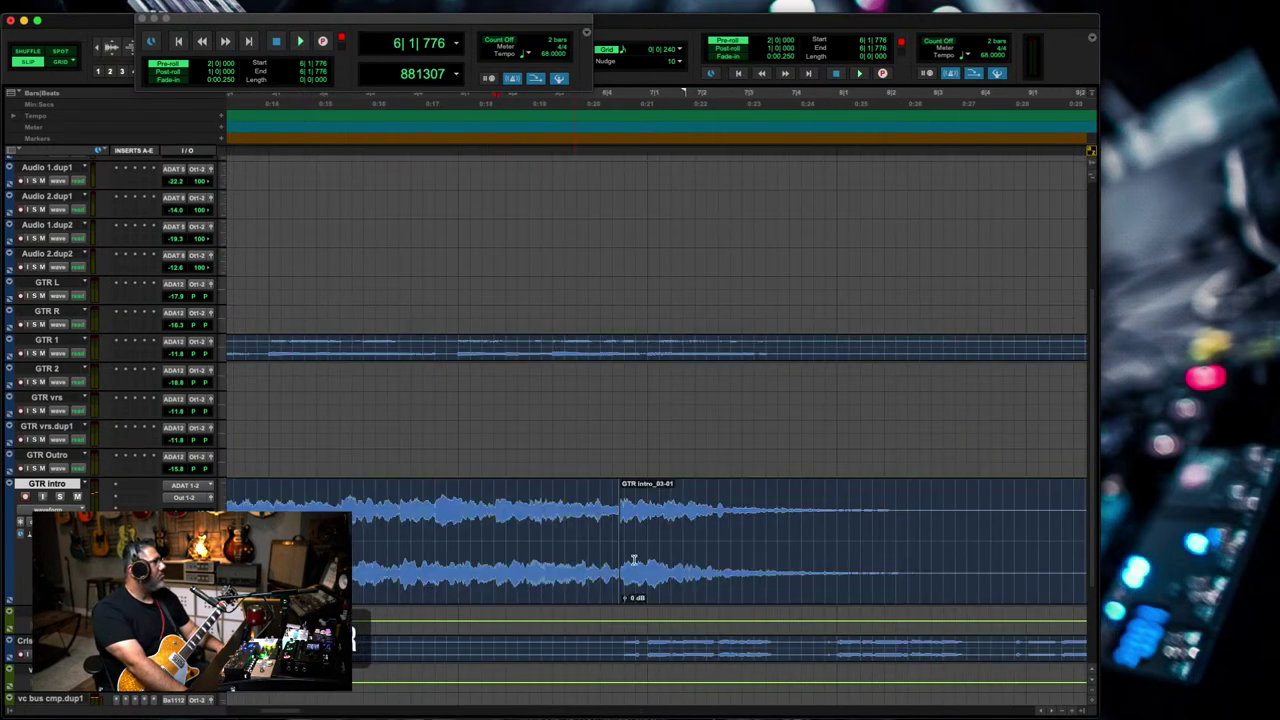
drag(557, 562, 731, 564)
click(737, 562)
key(r)
key(r)
key(r)
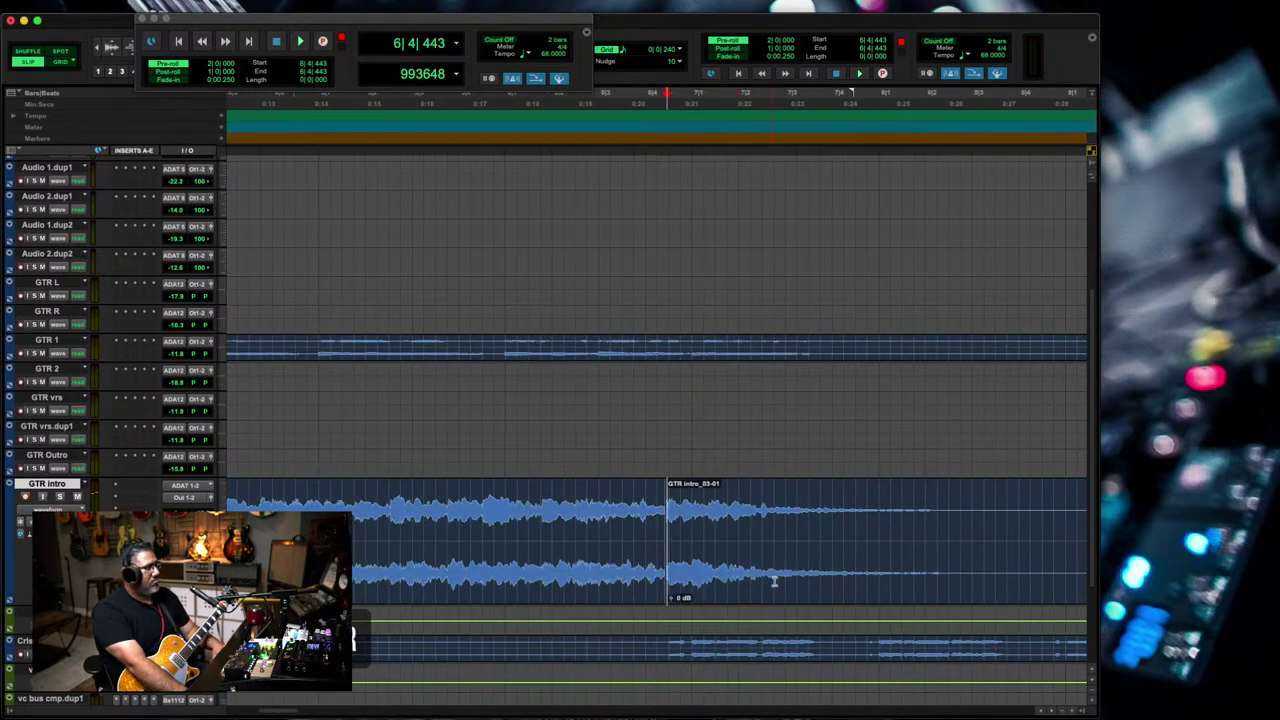
key(r)
key(r)
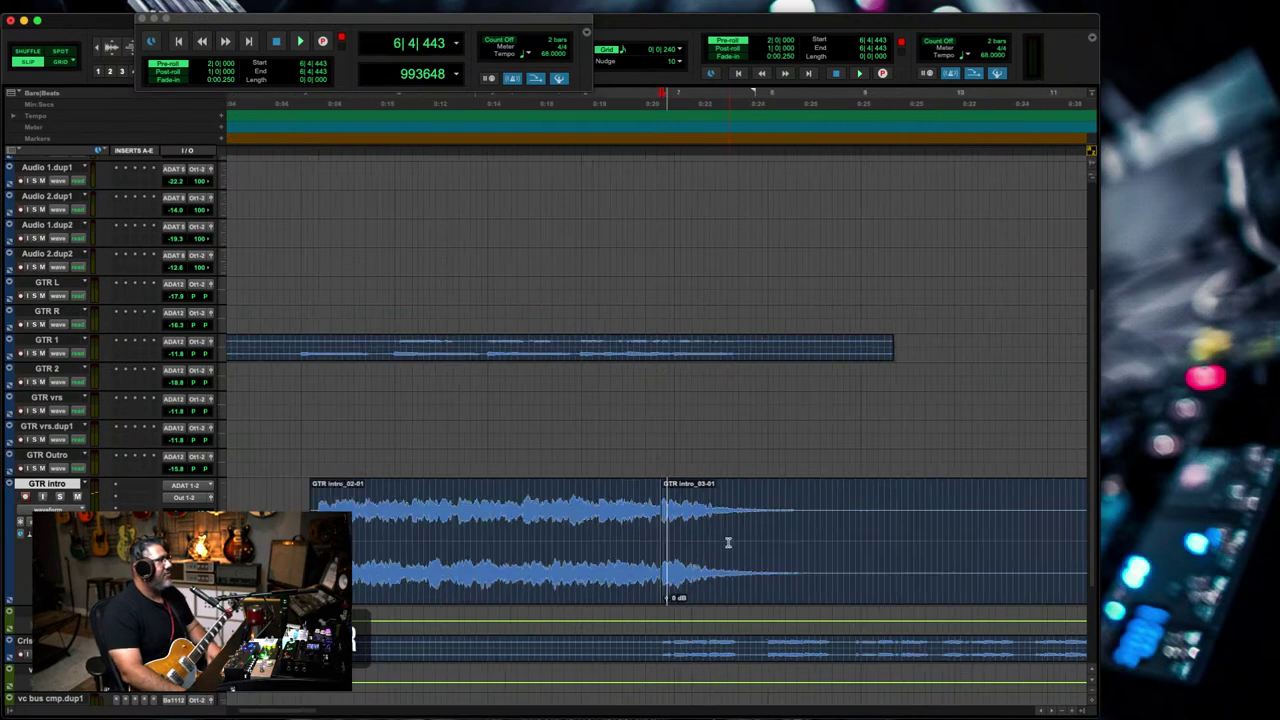
- Start playback from the session start and separate the first GTR intro clip at 3|2|350
key(Return)
key(space)
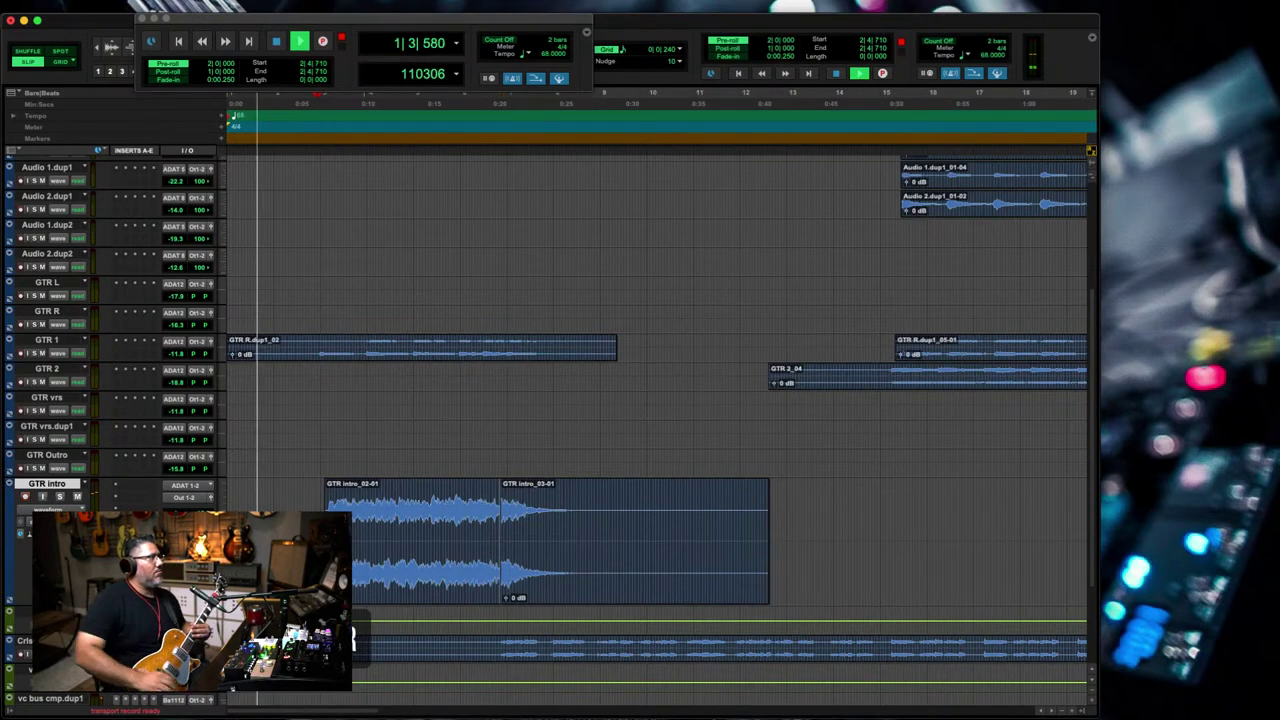
shift+click(371, 525)
key(e)
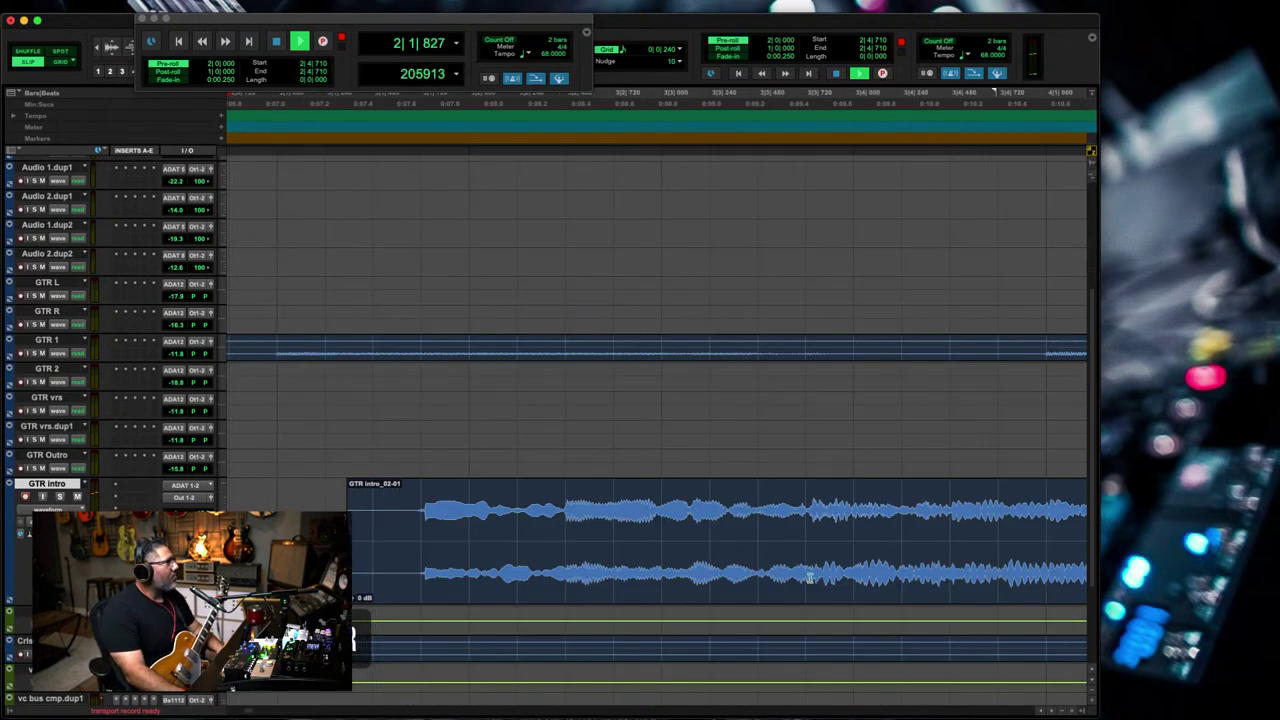
click(540, 518)
key(b)
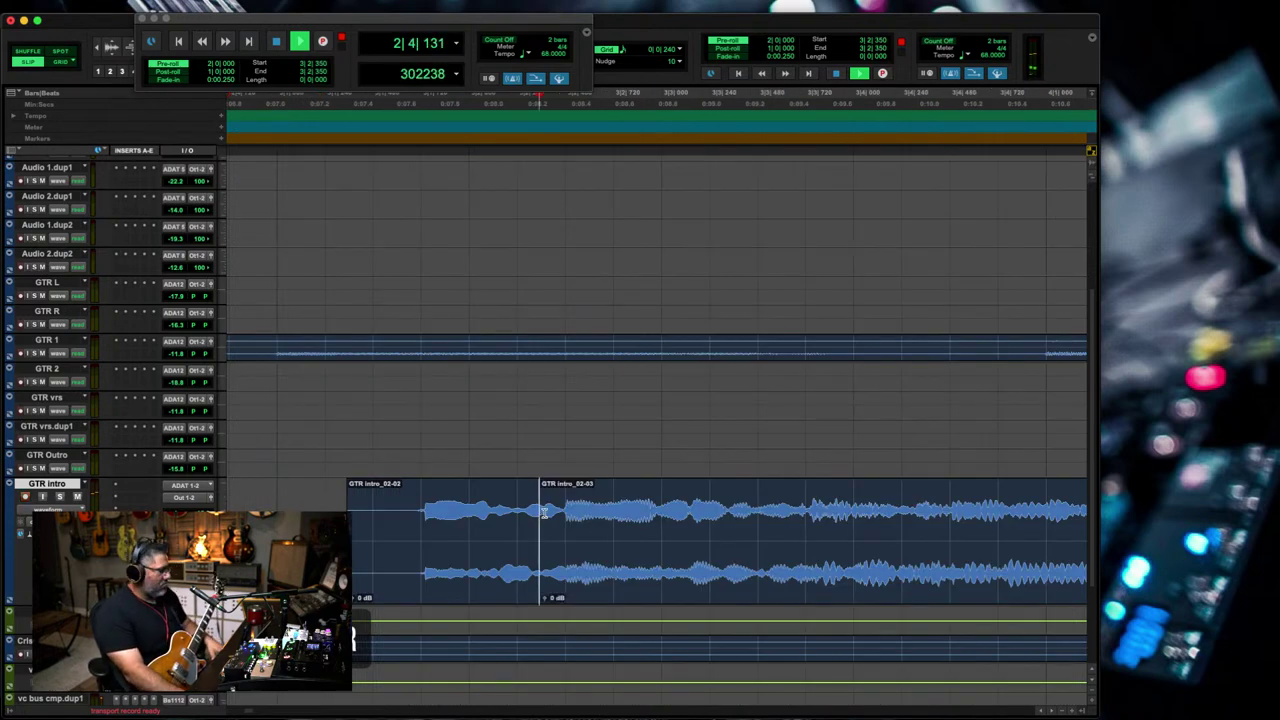
- Move the short first GTR intro clip slightly earlier so that it starts at 3|1|325
key(t)
key(t)
click(571, 543)
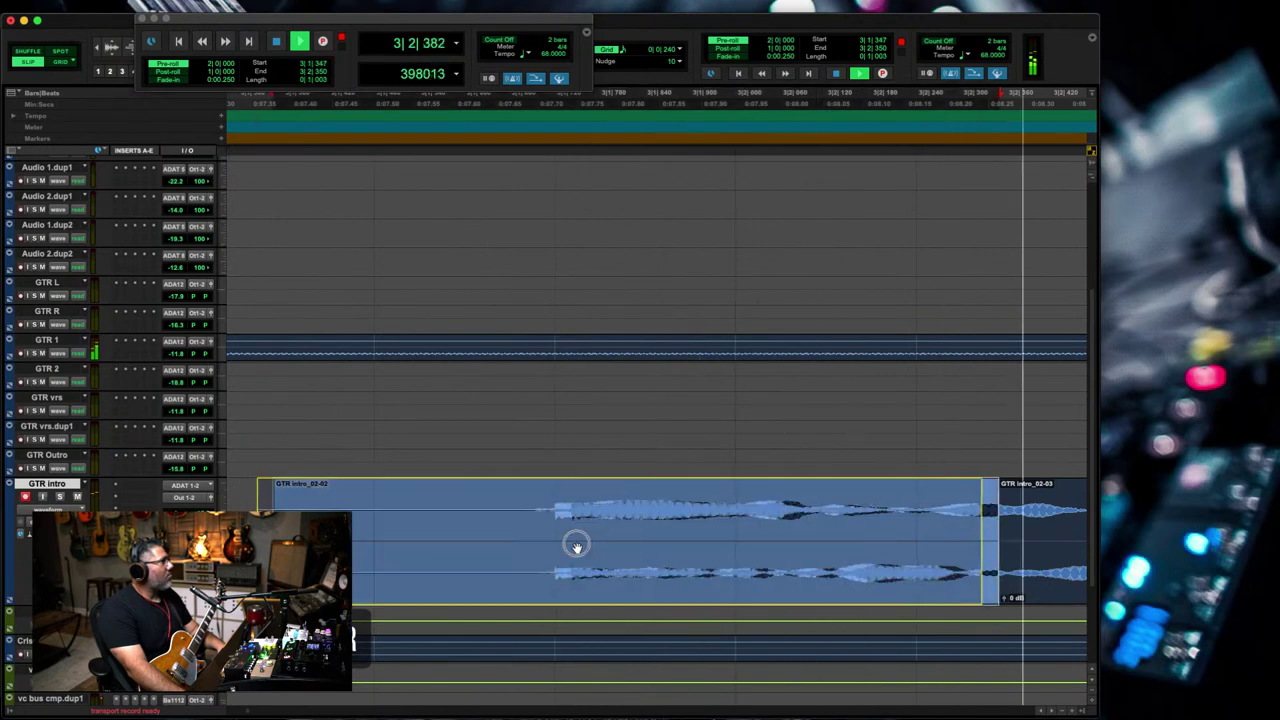
drag(577, 546, 580, 549)
- Trim the joint between the first two GTR intro clips to about 3|2|243
key(r)
key(r)
key(r)
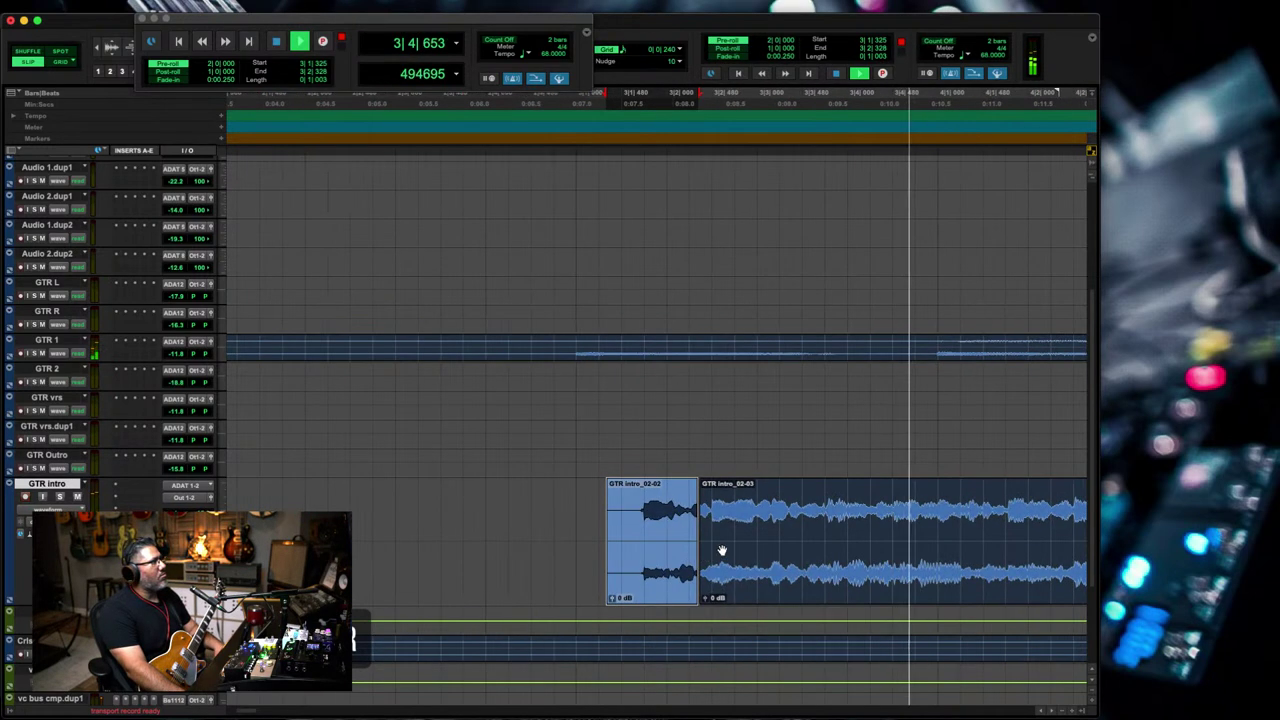
key(t)
key(t)
drag(783, 522, 738, 537)
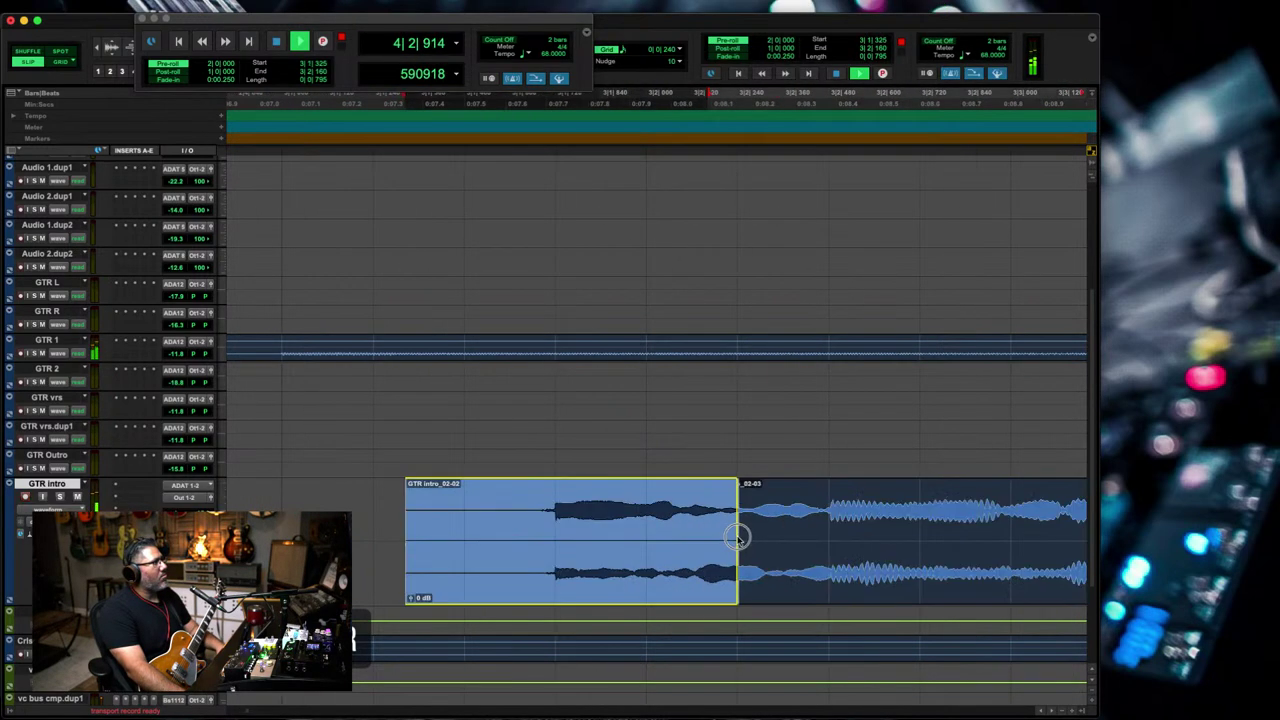
click(797, 536)
- Separate the second GTR intro clip at 3|2|757 and move the piece before the cut slightly earlier to start at 3|2|237
key(t)
key(t)
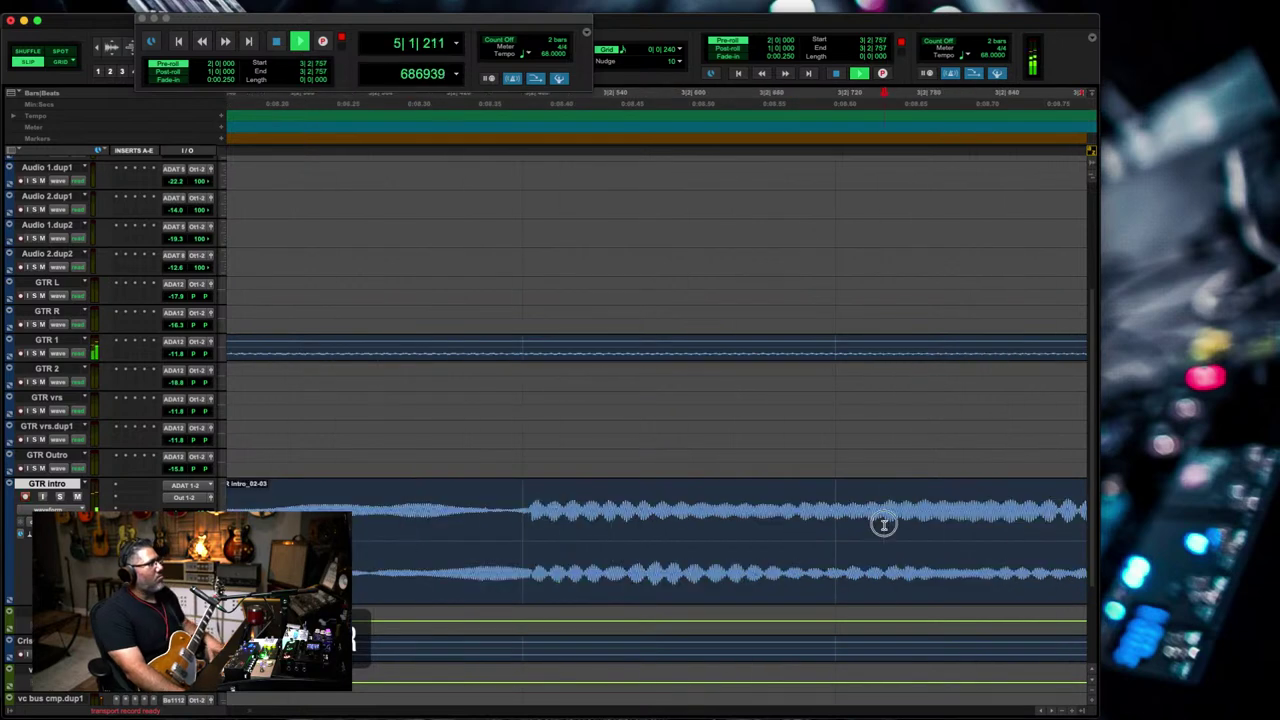
key(b)
click(695, 557)
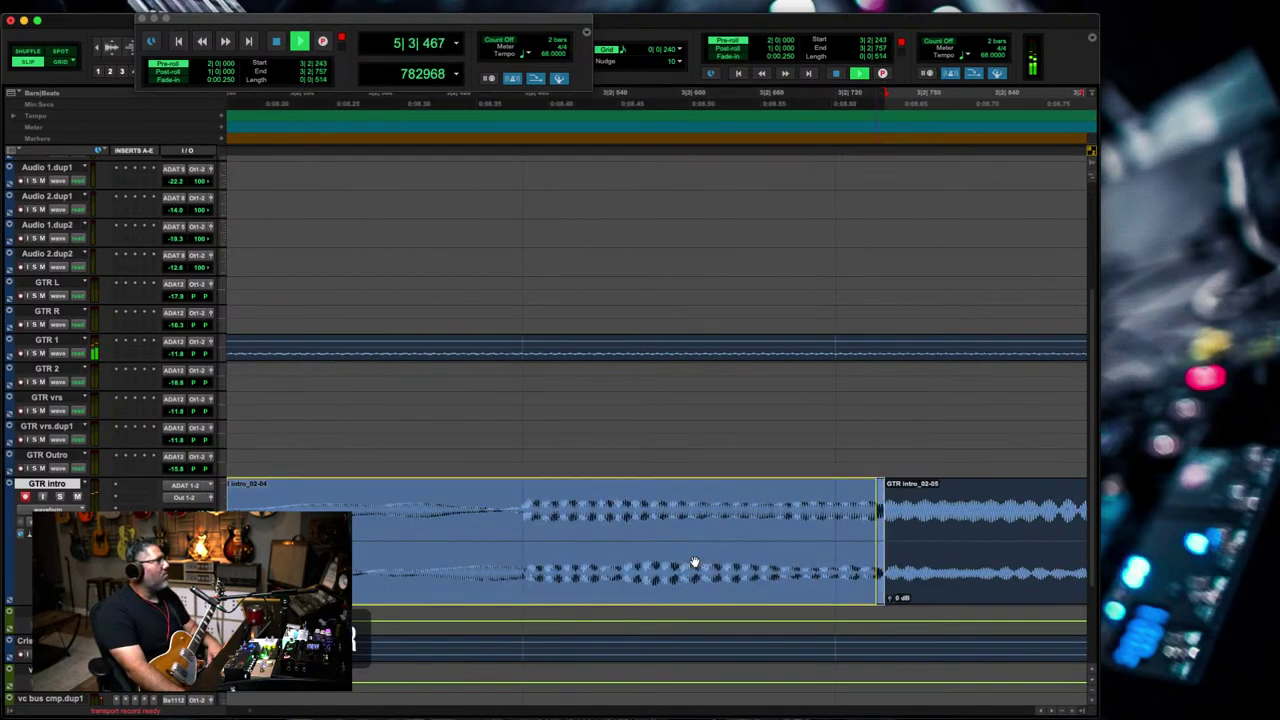
key(r)
key(r)
- Extend the end of the moved clip to 3|3|086 and separate the following long GTR intro clip at 3|4|321
drag(686, 560, 732, 563)
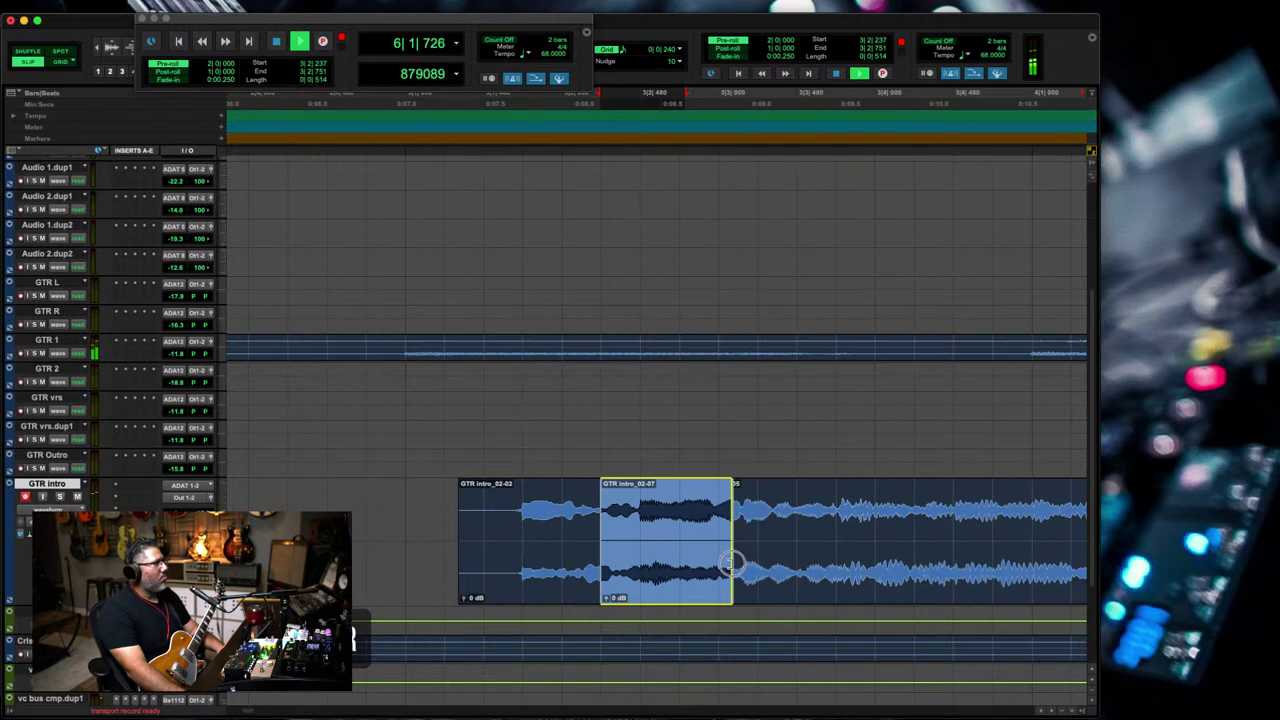
key(r)
key(r)
key(t)
key(t)
key(t)
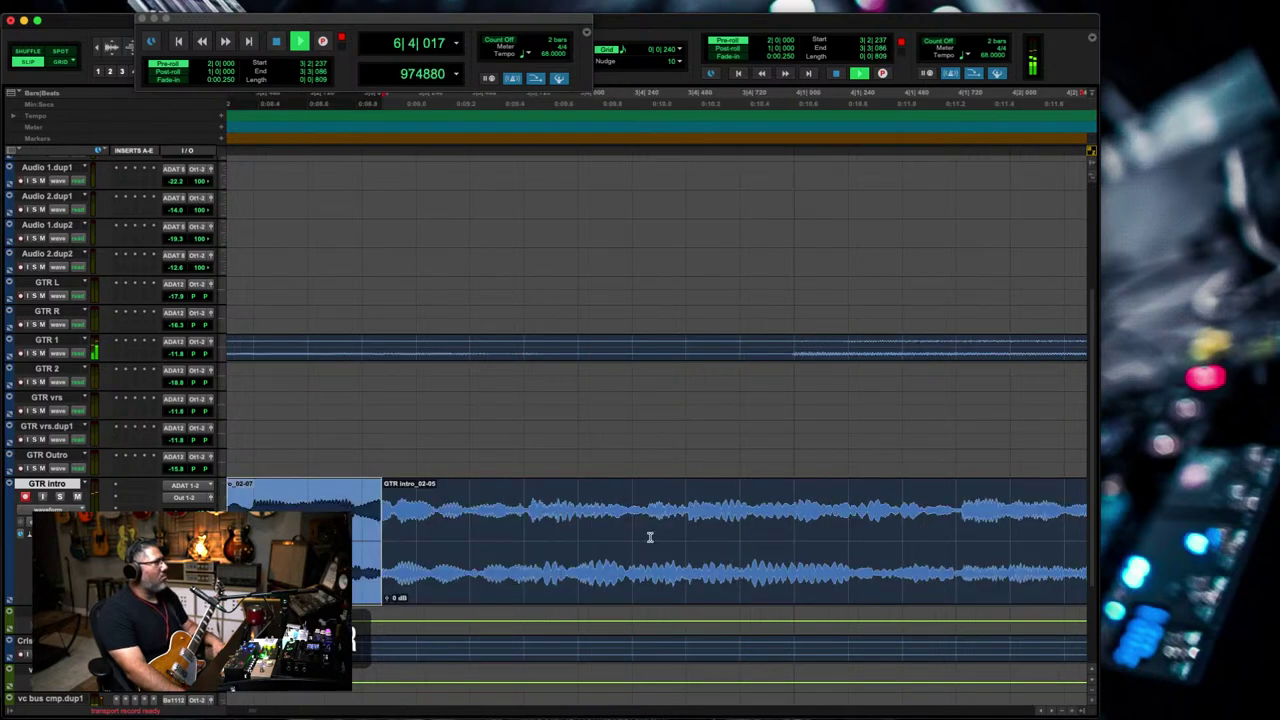
click(649, 537)
key(b)
key(r)
key(r)
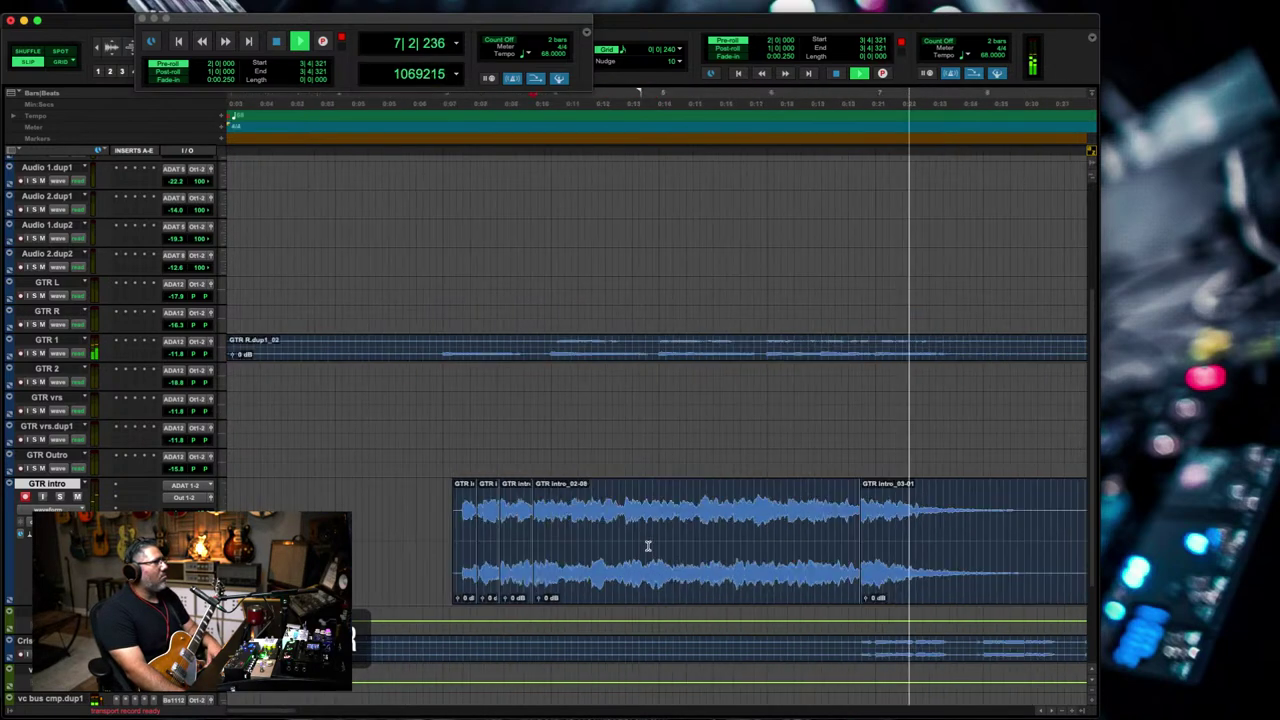
- Extend the start of the last GTR intro clip back to about 6|2|343
key(r)
key(t)
key(t)
click(505, 557)
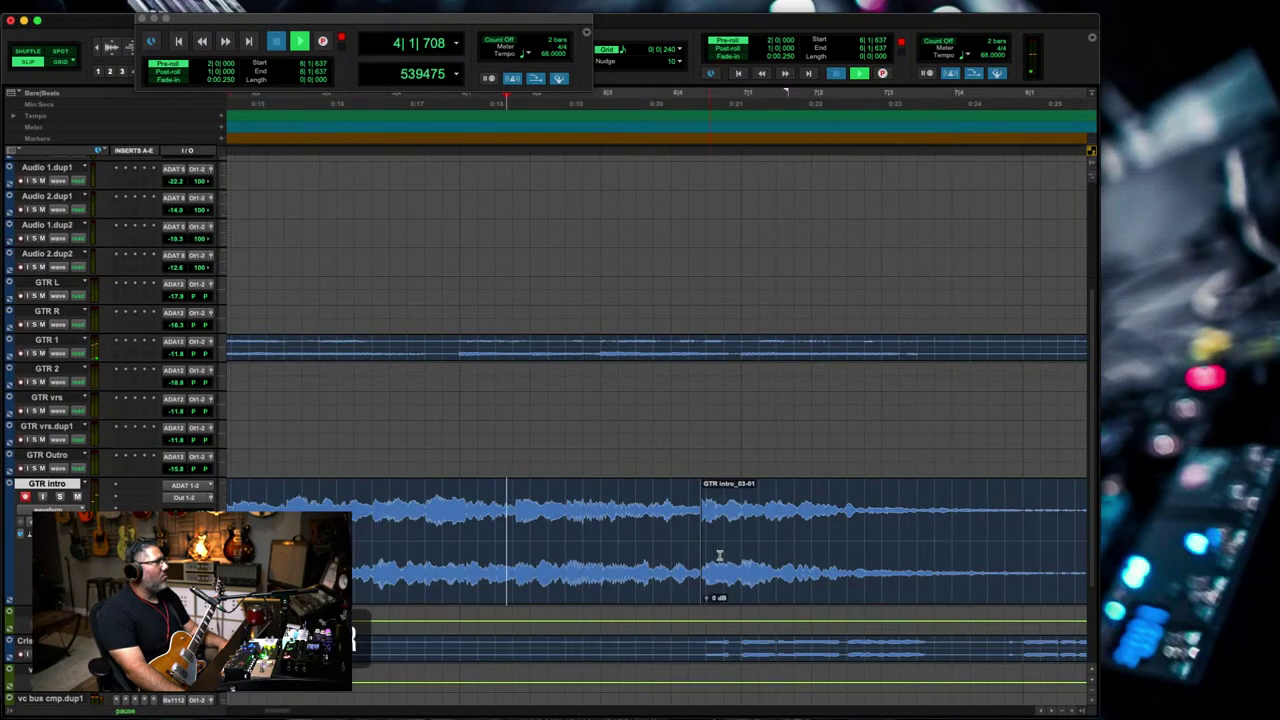
drag(704, 558, 554, 566)
click(516, 560)
key(r)
key(r)
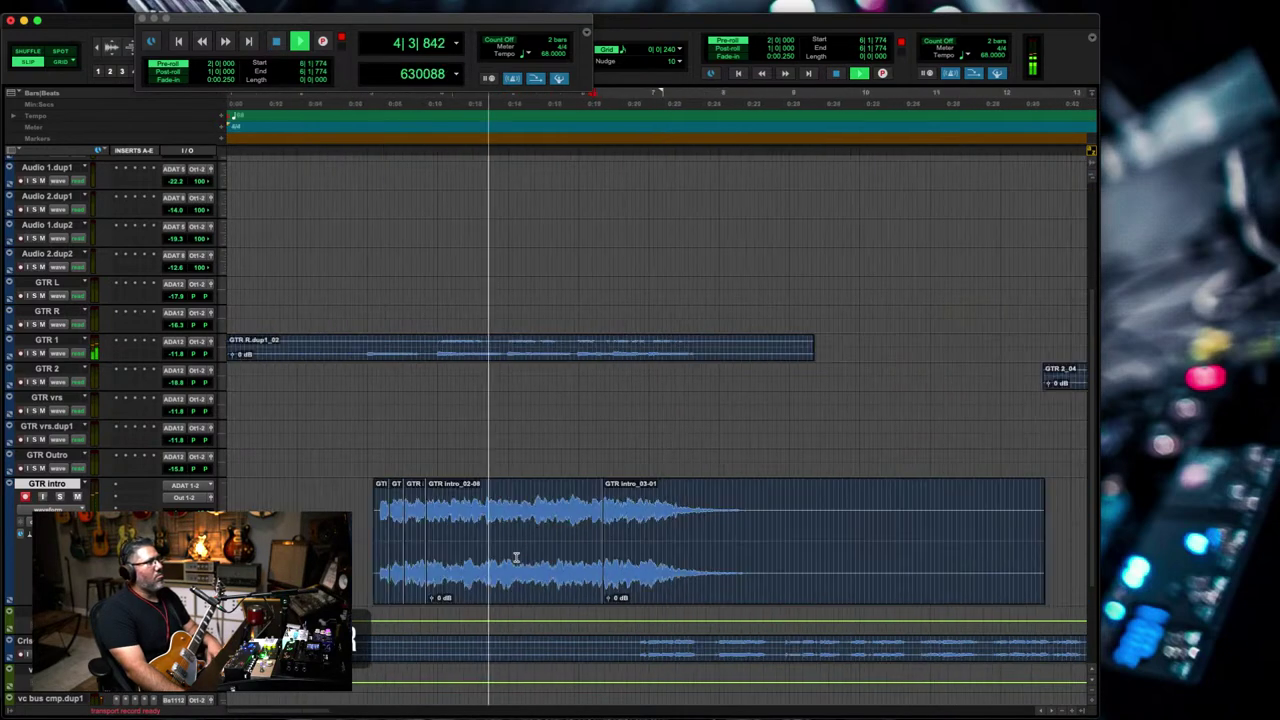
- Separate the long GTR intro clip in bar 5, with one cut at about 5|3|568, and restart playback
key(t)
key(t)
key(t)
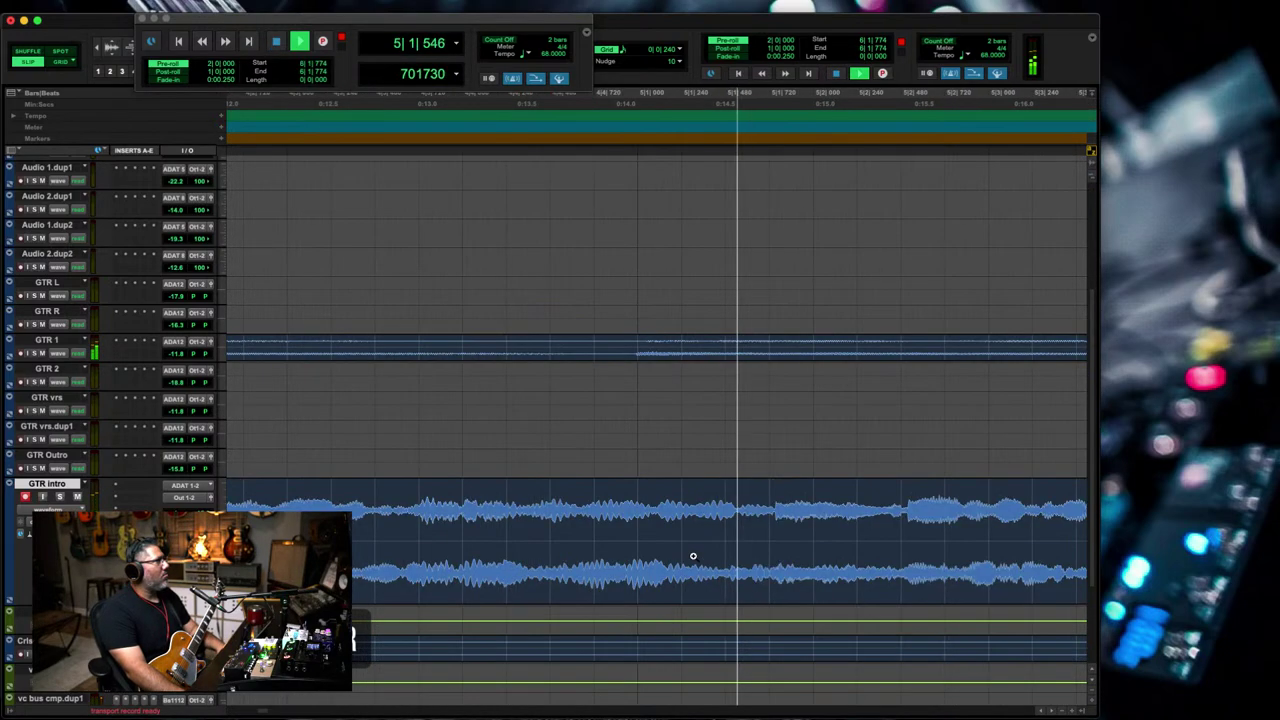
drag(866, 560, 589, 565)
key(b)
key(space)
click(785, 563)
key(space)
- Move the GTR intro piece that begins at about 5|3|568 slightly earlier
key(r)
key(r)
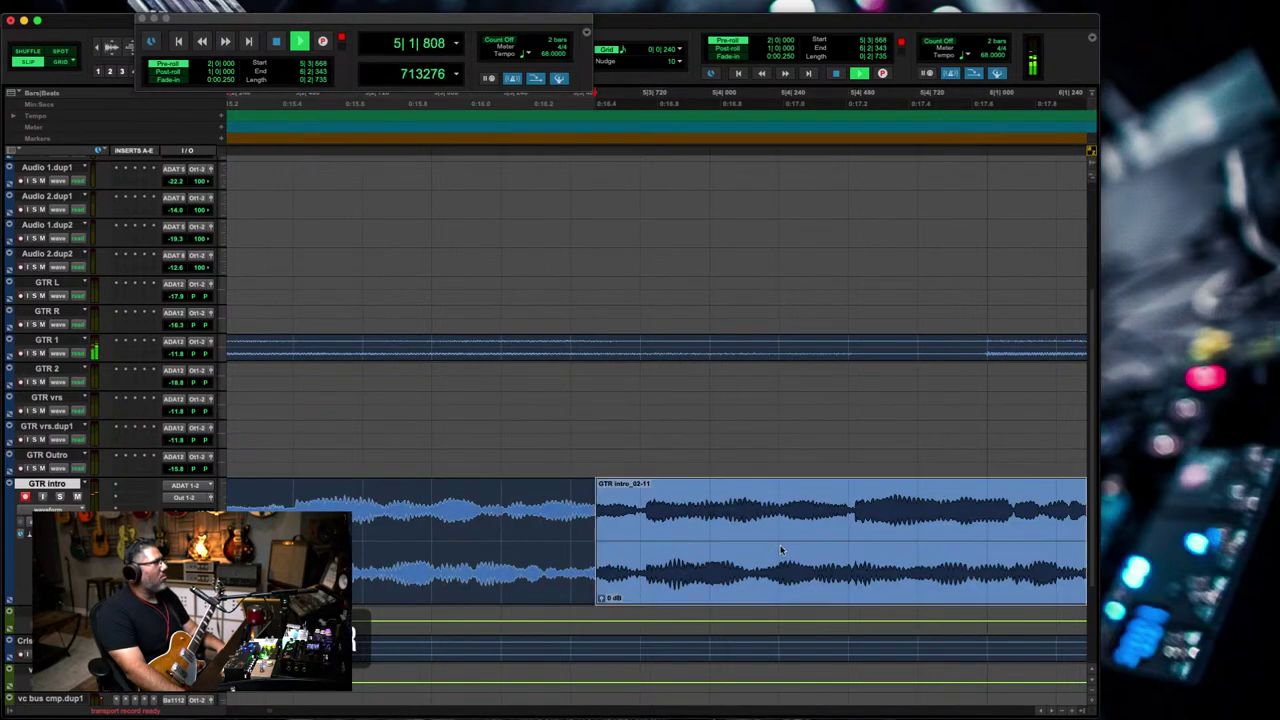
click(771, 560)
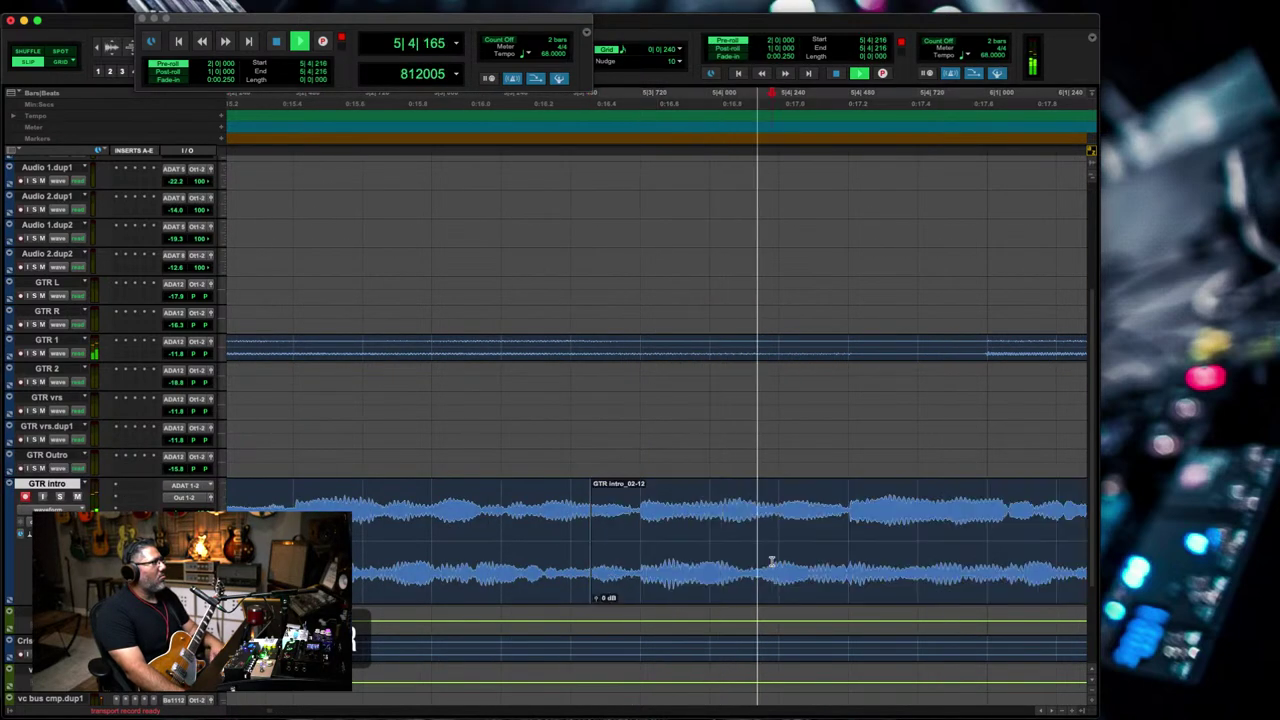
key(r)
key(r)
- Separate the GTR intro clip at about 5|4|440 and nudge the piece after the cut slightly earlier
drag(776, 537, 610, 550)
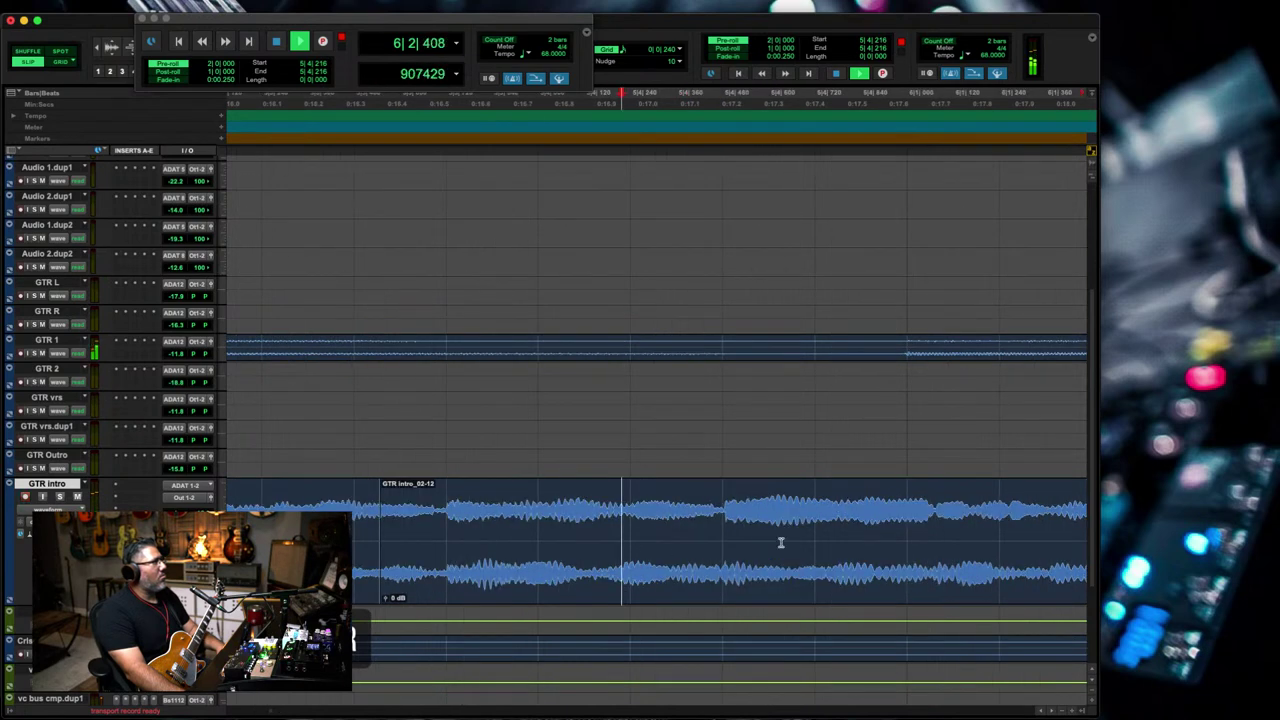
click(706, 517)
key(b)
drag(787, 551, 790, 558)
click(791, 559)
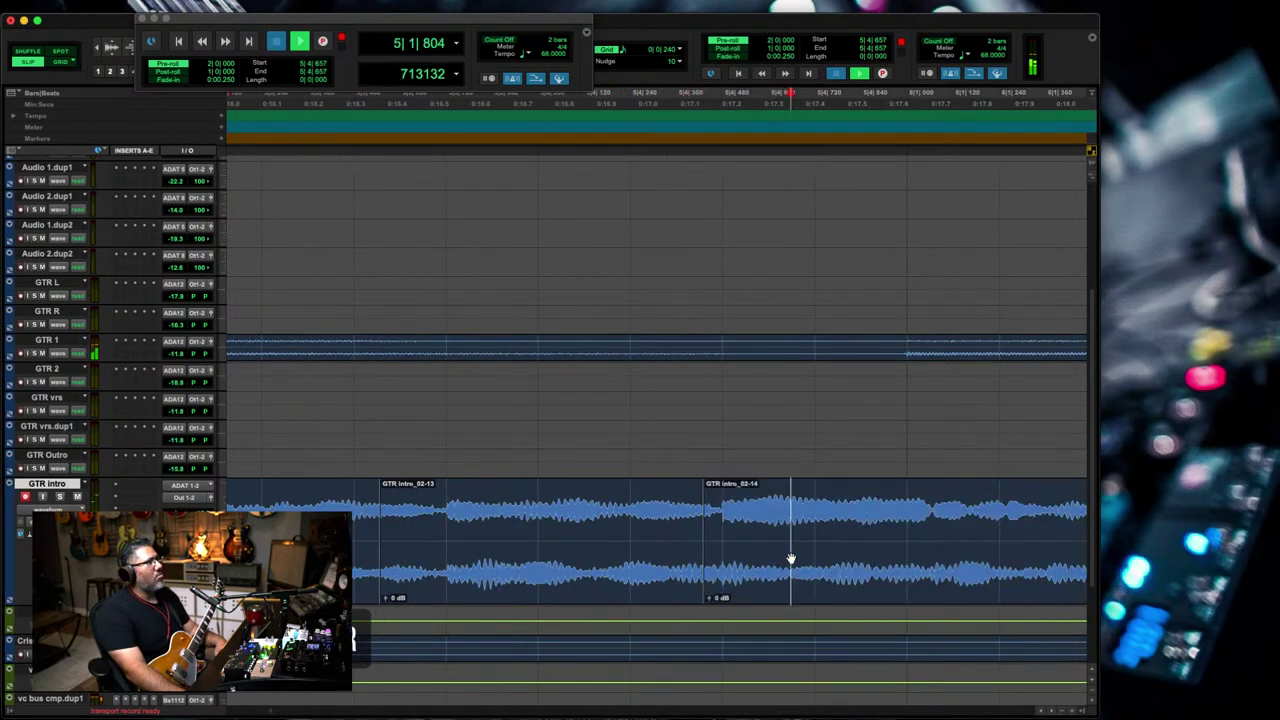
key(r)
key(r)
- Separate the GTR intro clip at 6|1|624 and move the piece after the cut slightly earlier
drag(866, 535, 733, 555)
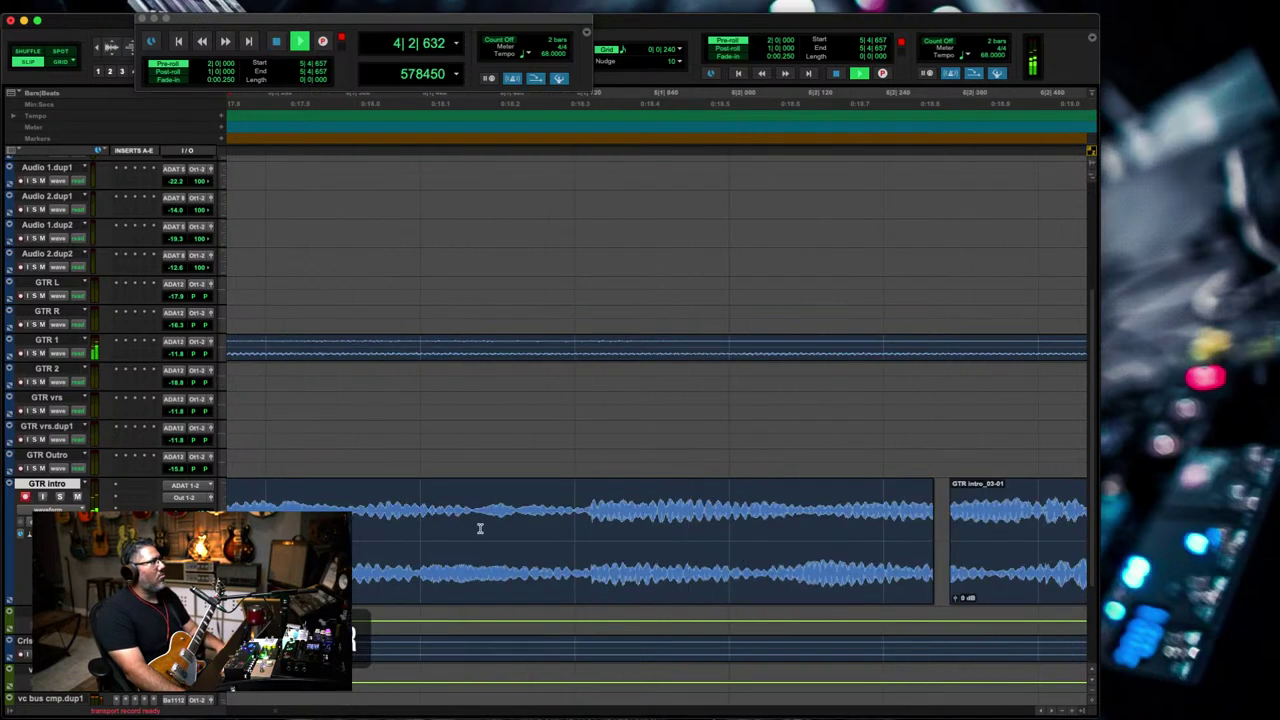
click(510, 520)
key(super+e)
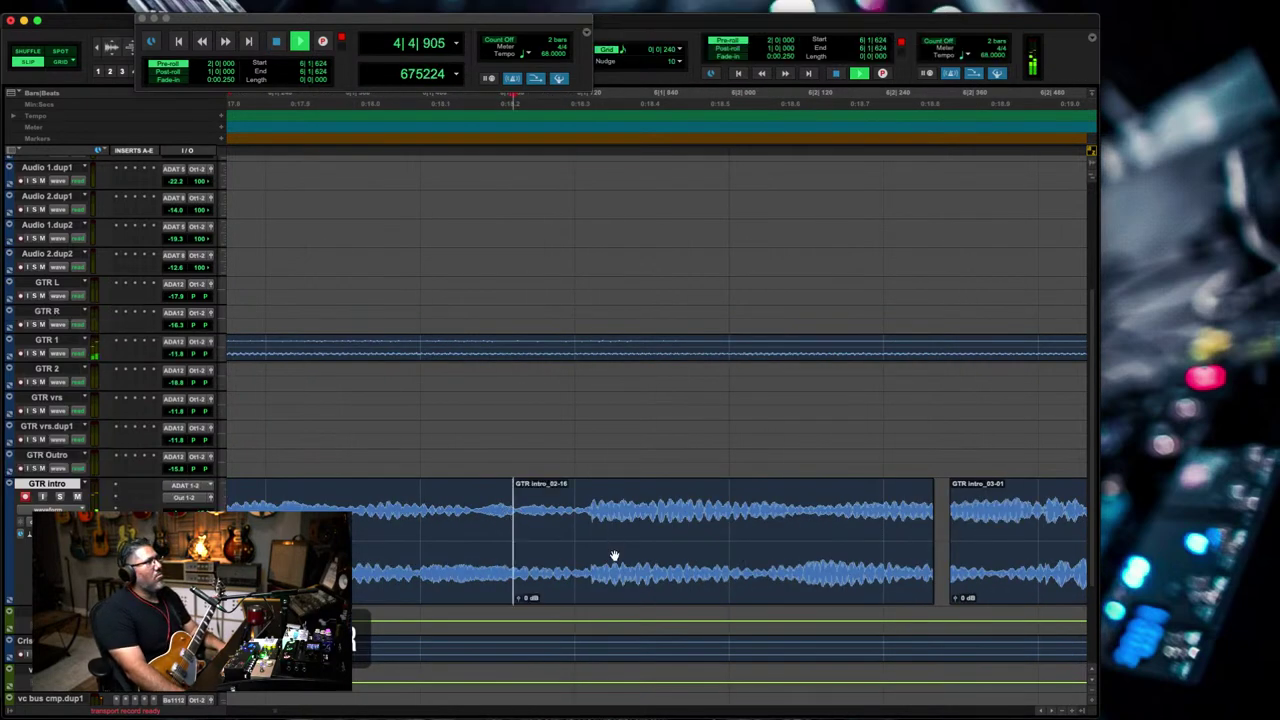
drag(612, 556, 594, 562)
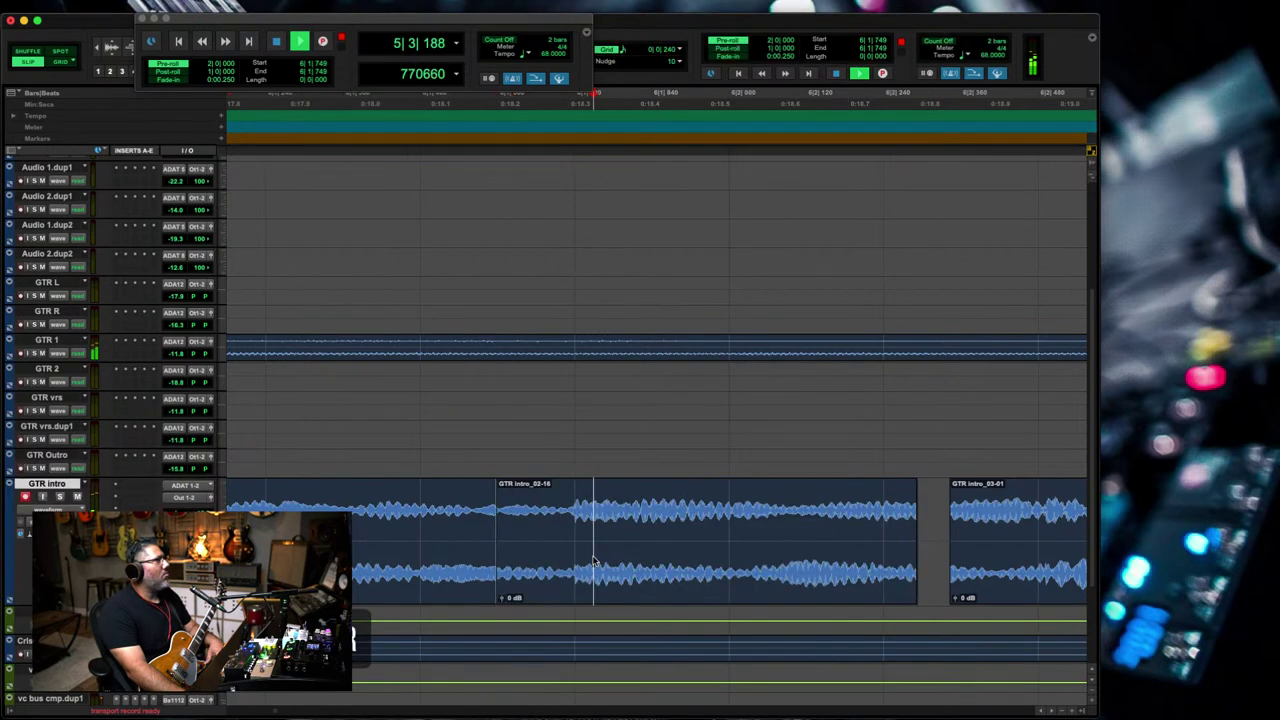
- Extend the end of the short clip in bar 6 to 6|2|370, closing the gap before the last clip, and restart playback
key(r)
key(r)
double_click(680, 554)
drag(721, 554, 749, 545)
scroll(766, 534, up, 3)
key(space)
click(767, 535)
key(space)
- Separate the last GTR intro clip at 6|4|489 and move the piece after the cut slightly earlier
key(r)
key(r)
key(r)
key(r)
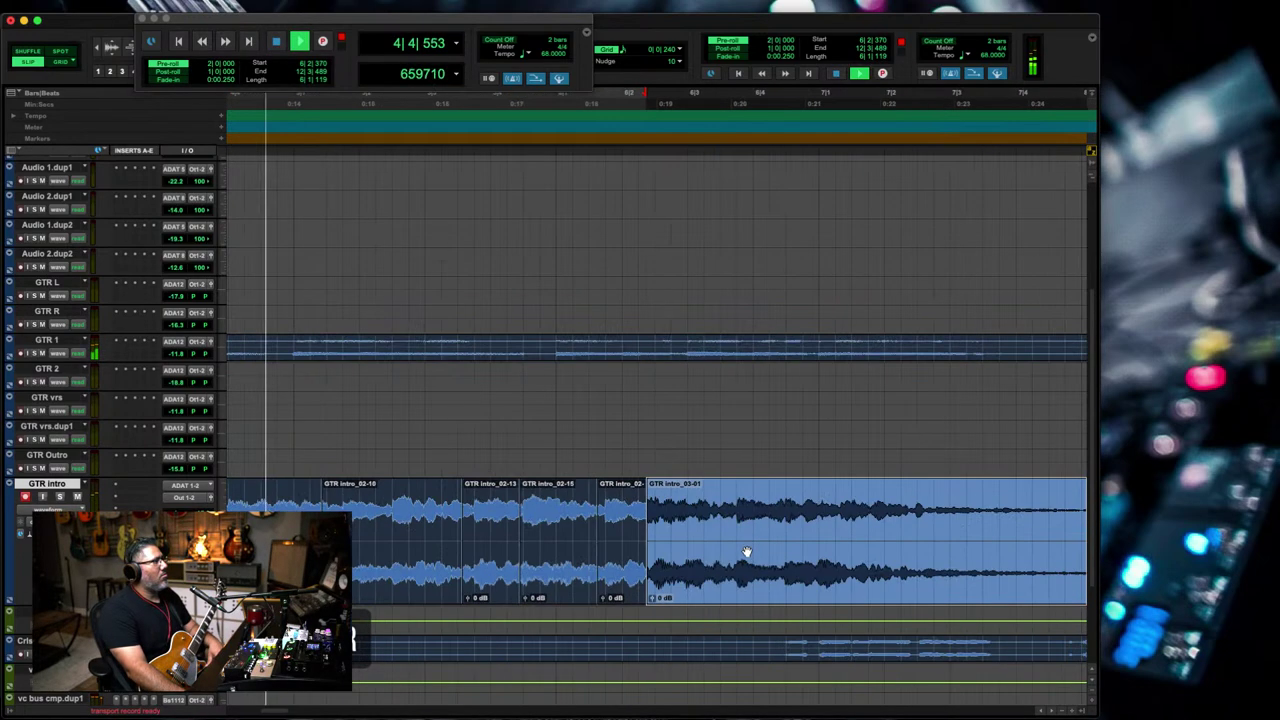
drag(841, 568, 671, 546)
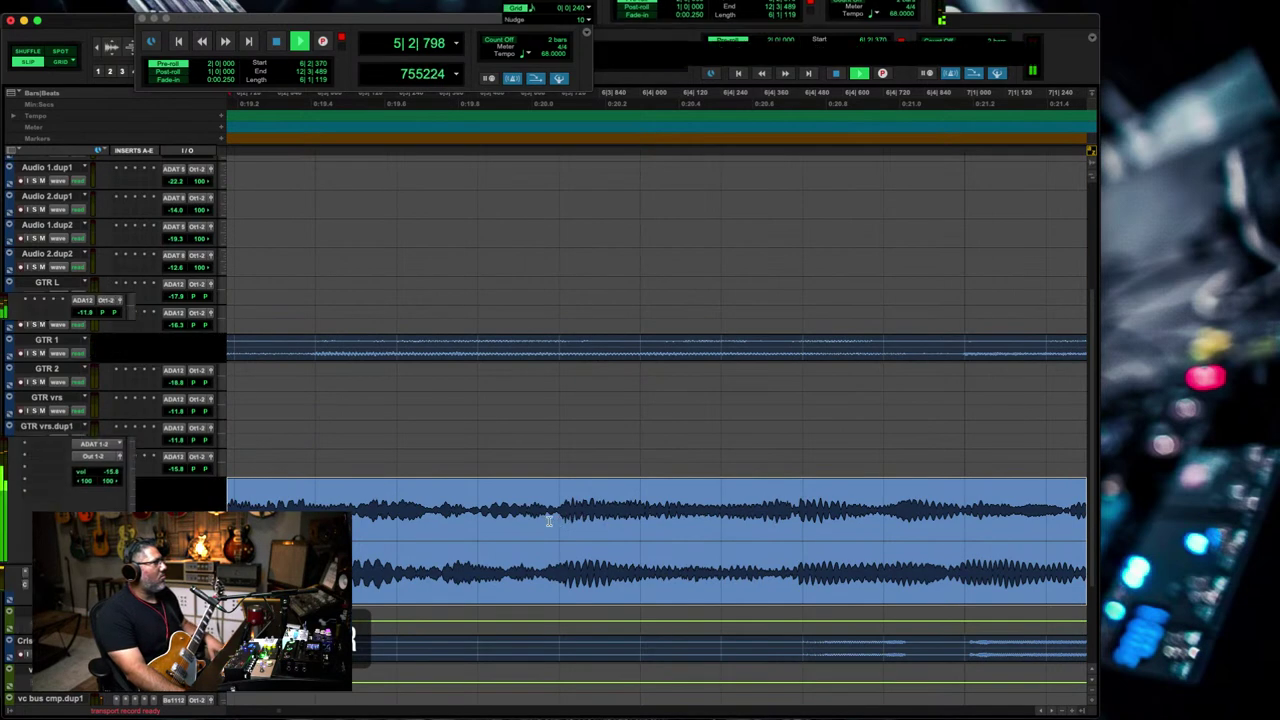
click(549, 520)
click(798, 511)
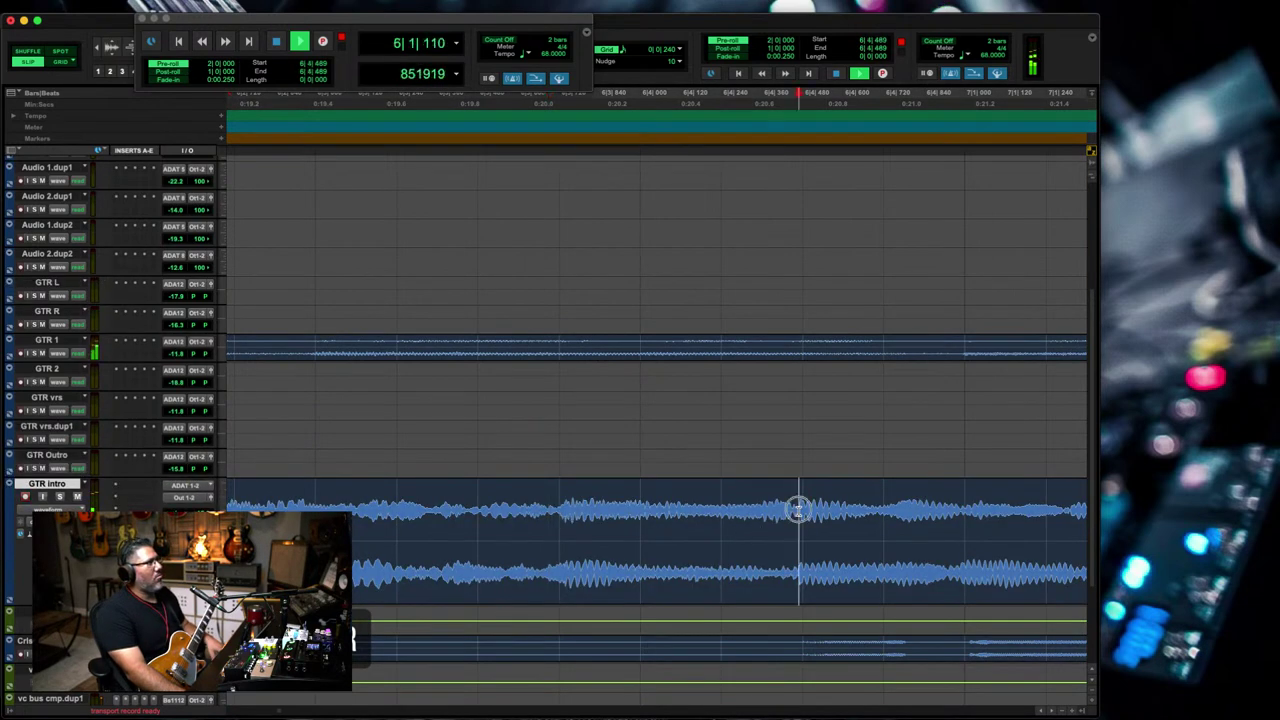
key(b)
mouse_move(839, 530)
mouse_down()
mouse_move(851, 531)
mouse_move(820, 530)
mouse_move(834, 530)
mouse_up()
- Delete a section of silence from the last GTR intro clip, after its final note has decayed
key(F2)
click(775, 539)
key(r)
key(r)
key(r)
key(r)
key(Delete)
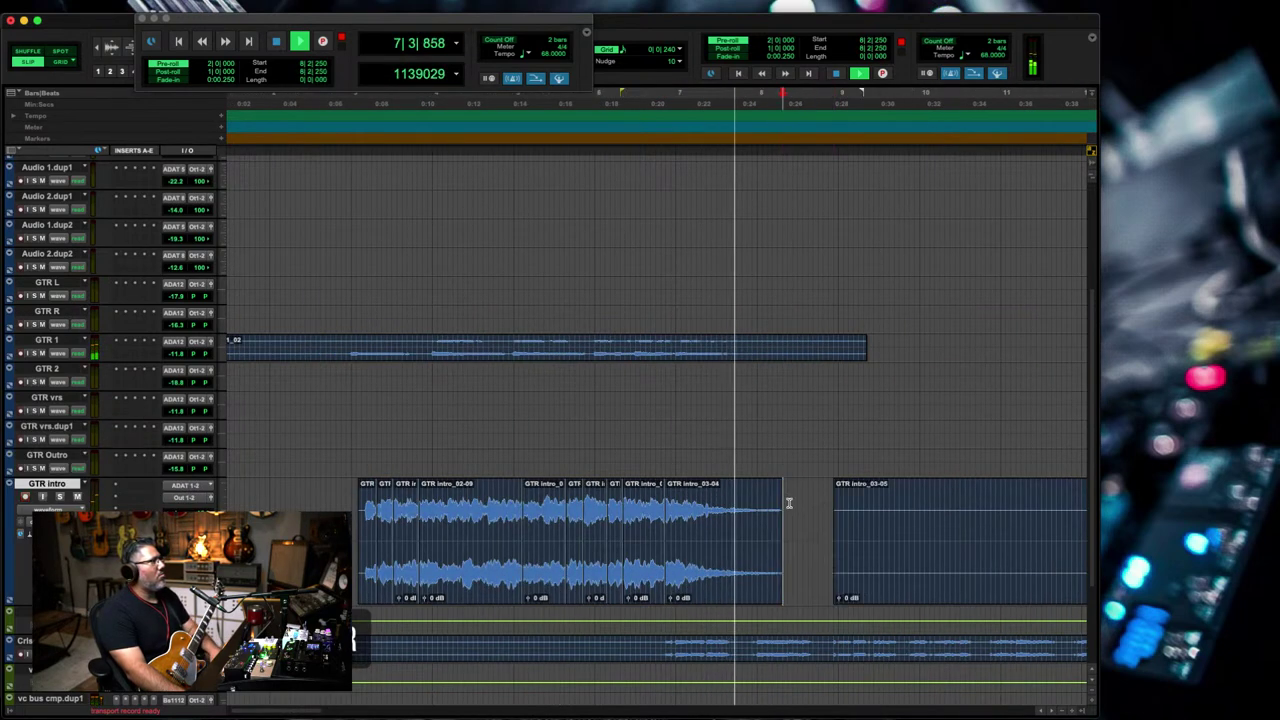
- Create a long fade-out over the decaying end of the final GTR intro note, starting shortly after bar 7
drag(782, 492, 688, 508)
key(f)
click(677, 514)
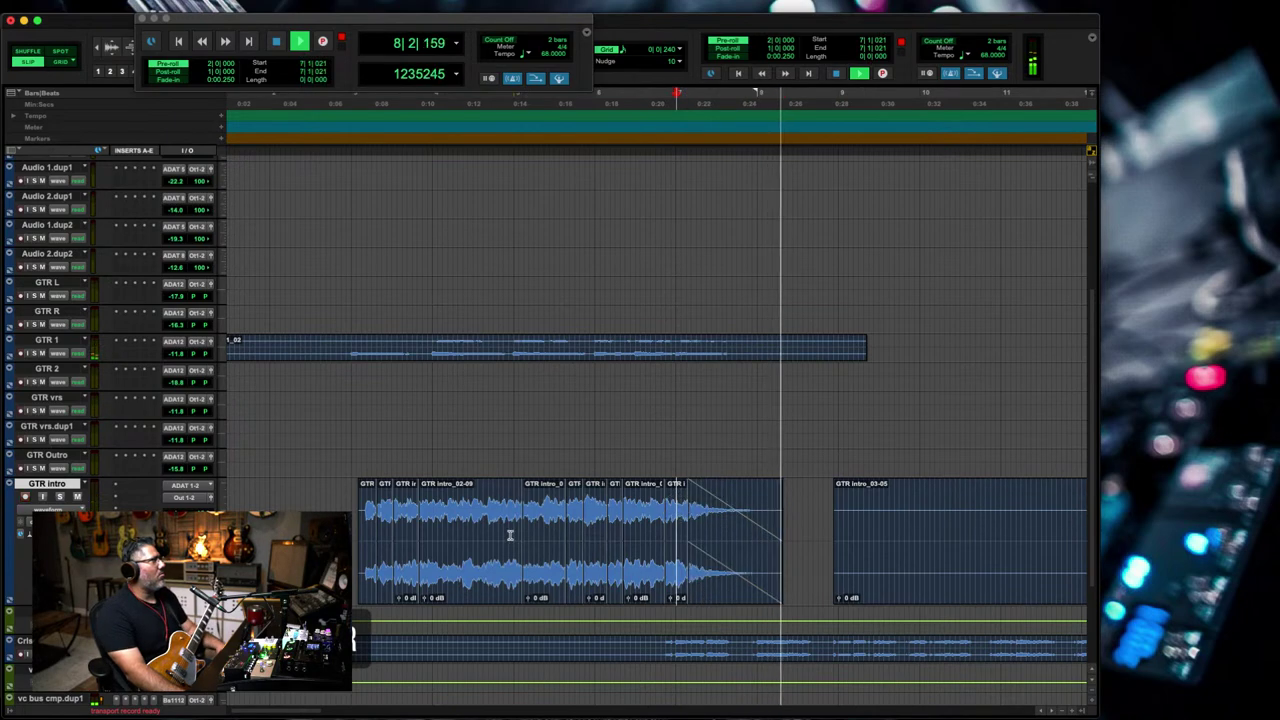
- Restart playback and separate the long GTR intro clip in bar 4 at about 4|1|678 and 4|2|424
click(480, 530)
key(space)
key(space)
key(t)
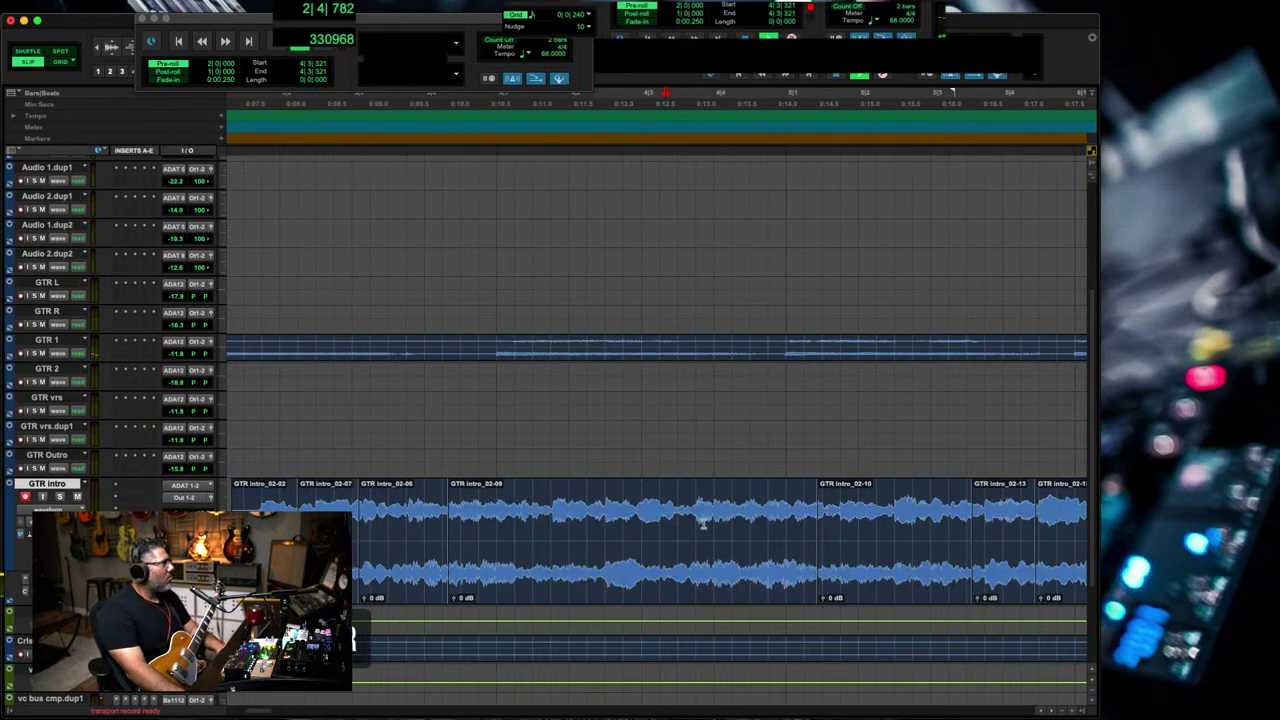
drag(630, 540, 500, 573)
drag(423, 541, 456, 543)
drag(623, 552, 791, 543)
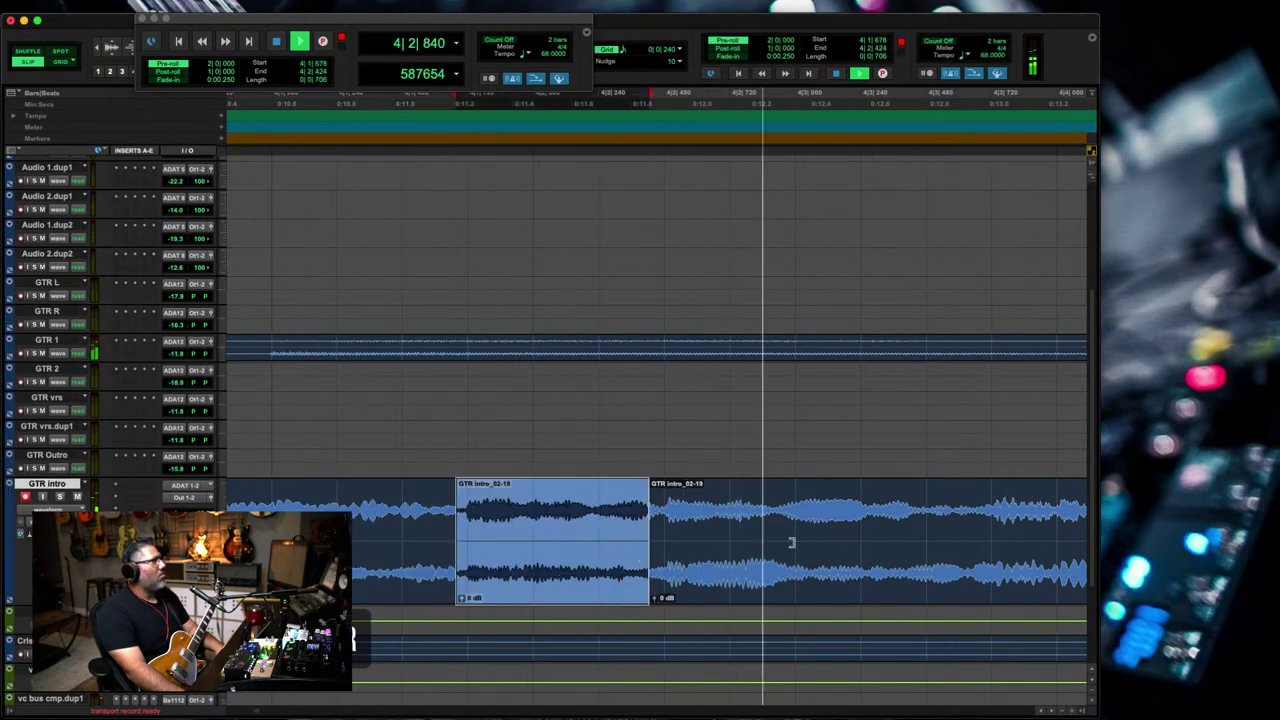
- Separate the following GTR intro clip at about 4|3|290 and move the piece before the cut earlier to start at 4|2|411
click(874, 527)
click(784, 552)
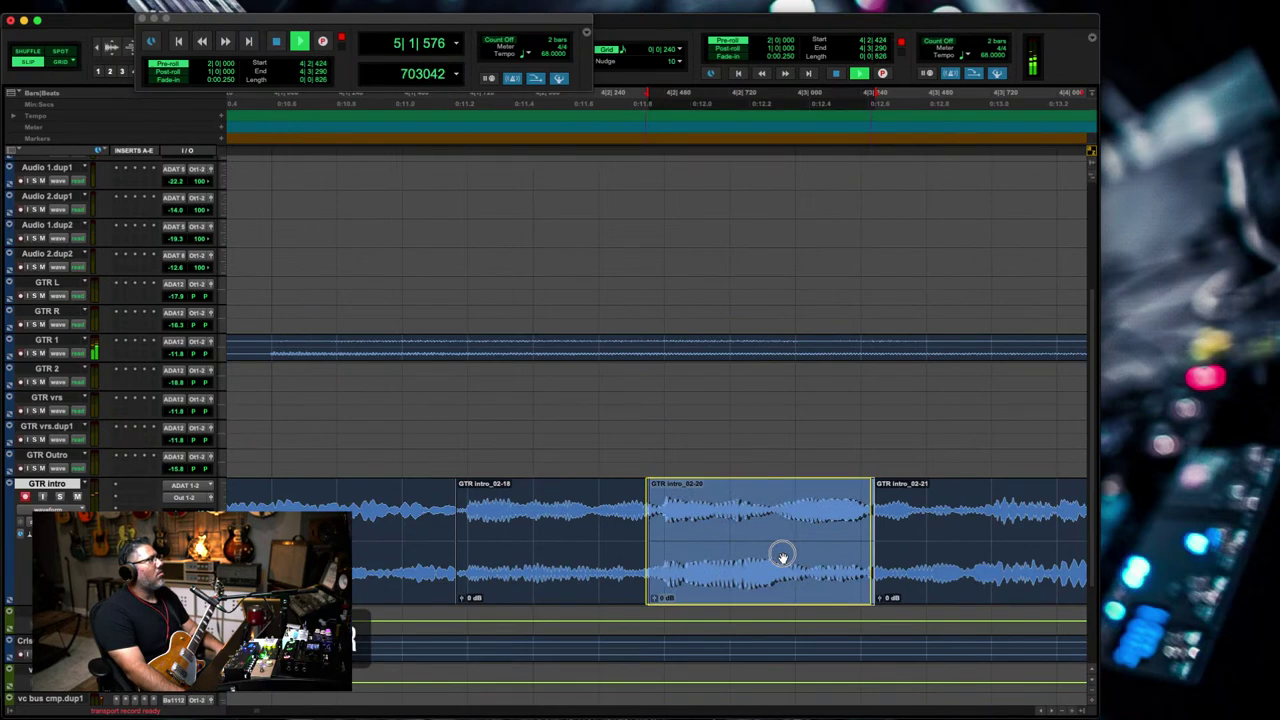
key(r)
key(r)
- Extend the end of the moved clip to 4|3|621 and the end of the clip after it slightly past 5|1|416
drag(783, 555, 735, 569)
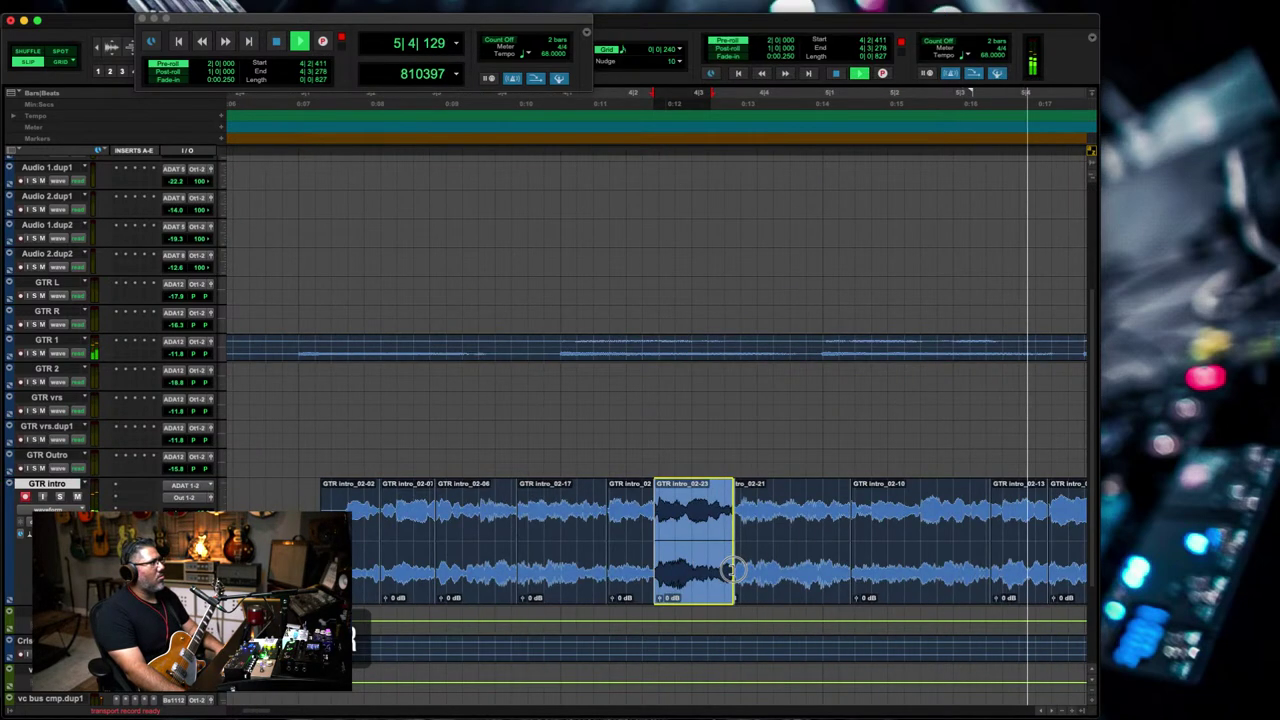
click(821, 549)
drag(851, 552, 868, 552)
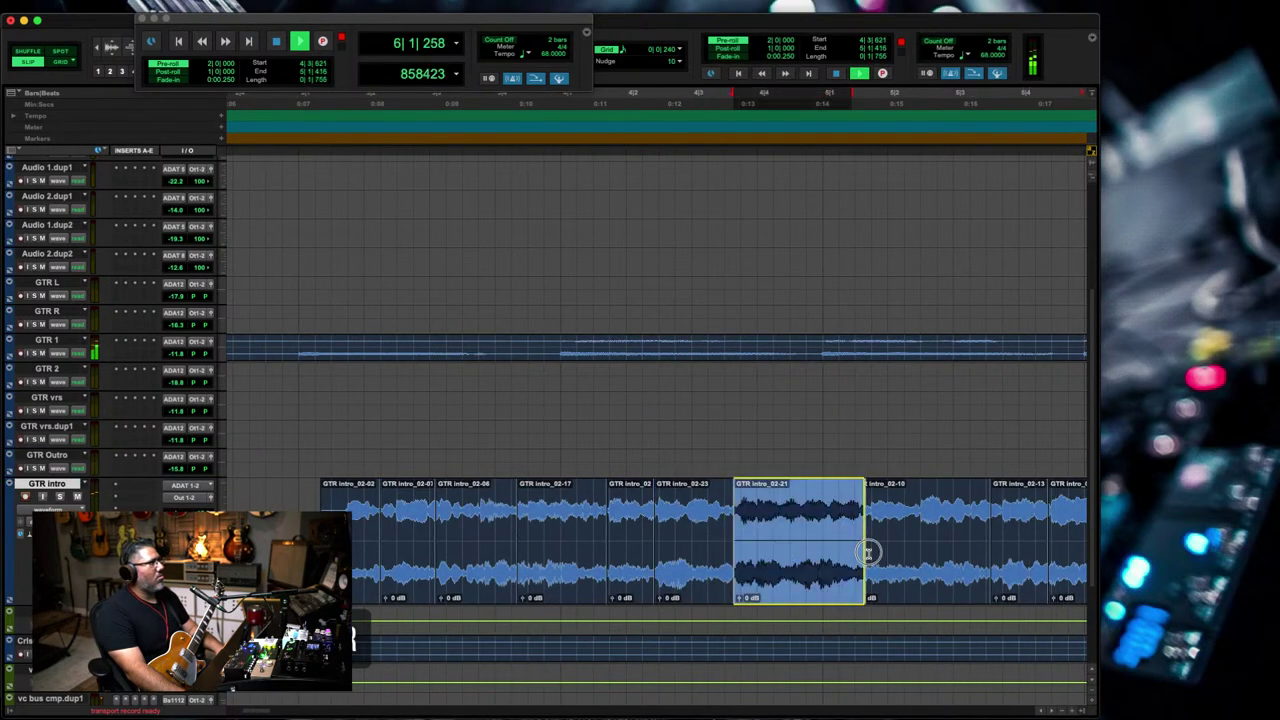
- Shift the two joints between the first three GTR intro clips later, to just before the note attacks
click(680, 550)
key(t)
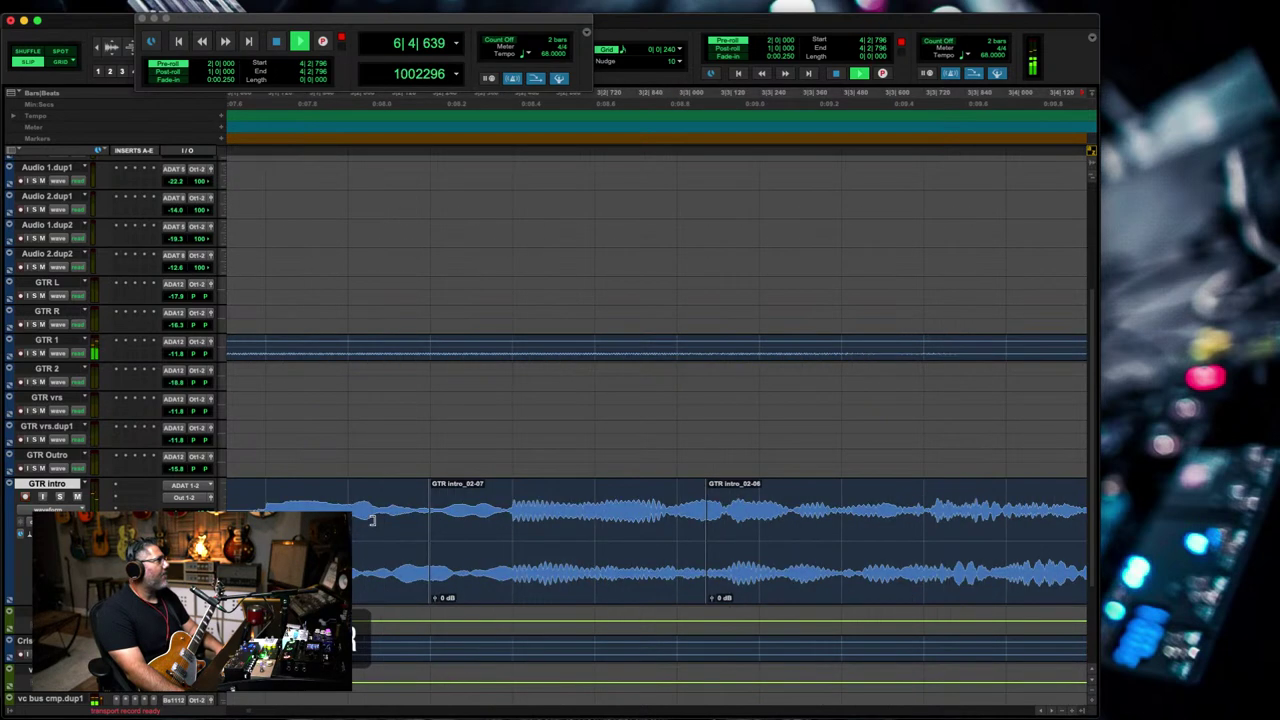
drag(371, 519, 512, 543)
click(564, 553)
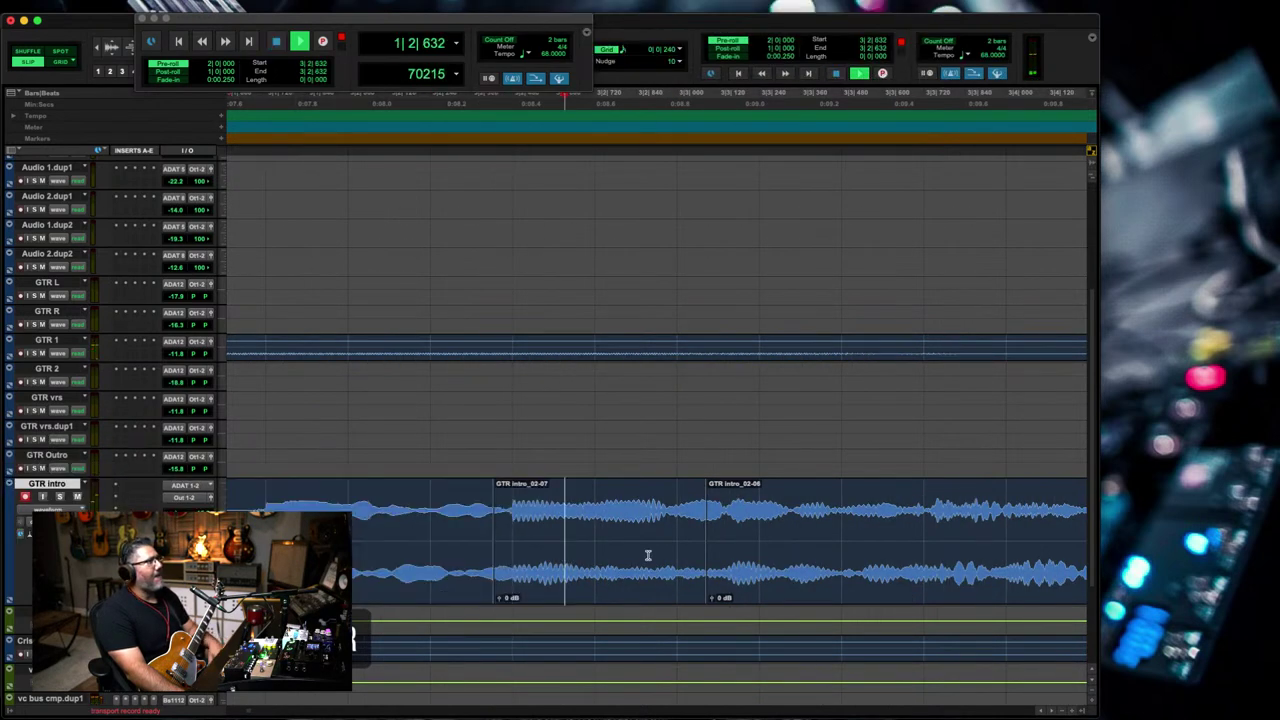
key(r)
drag(677, 548, 785, 560)
click(811, 555)
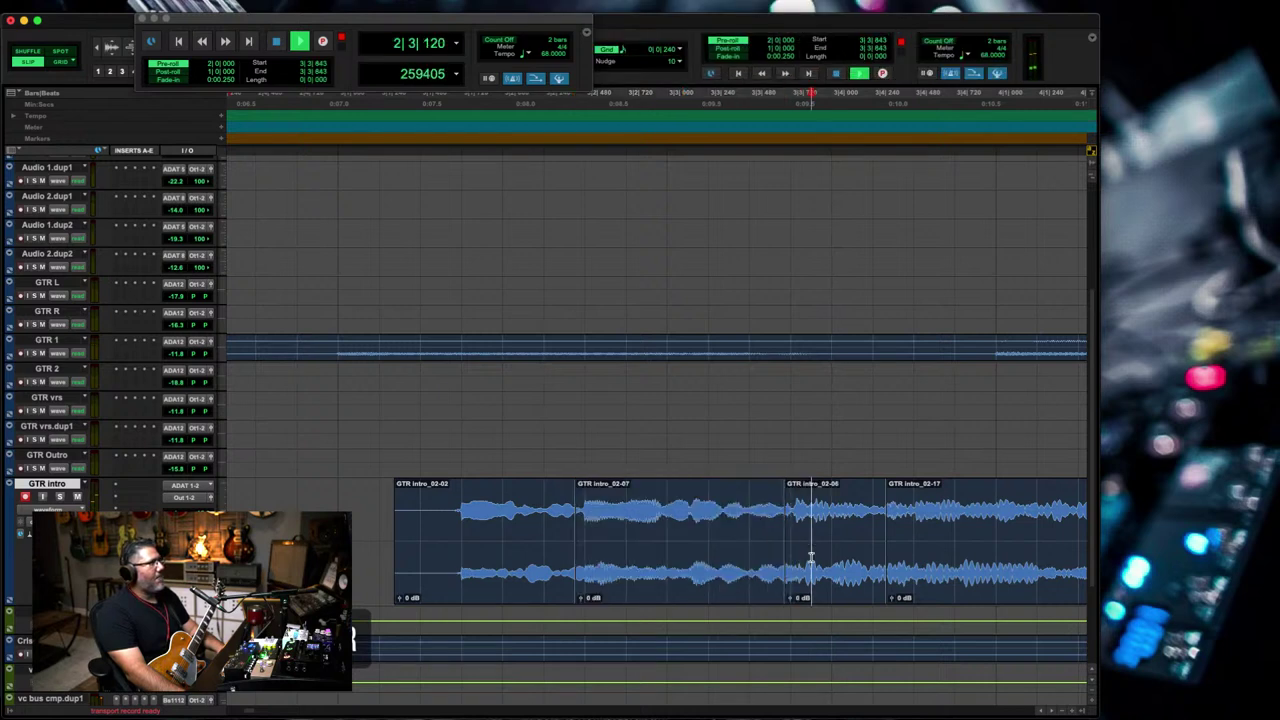
- Shift the joint between the third and fourth GTR intro clips later, to just before 3|4|714
key(r)
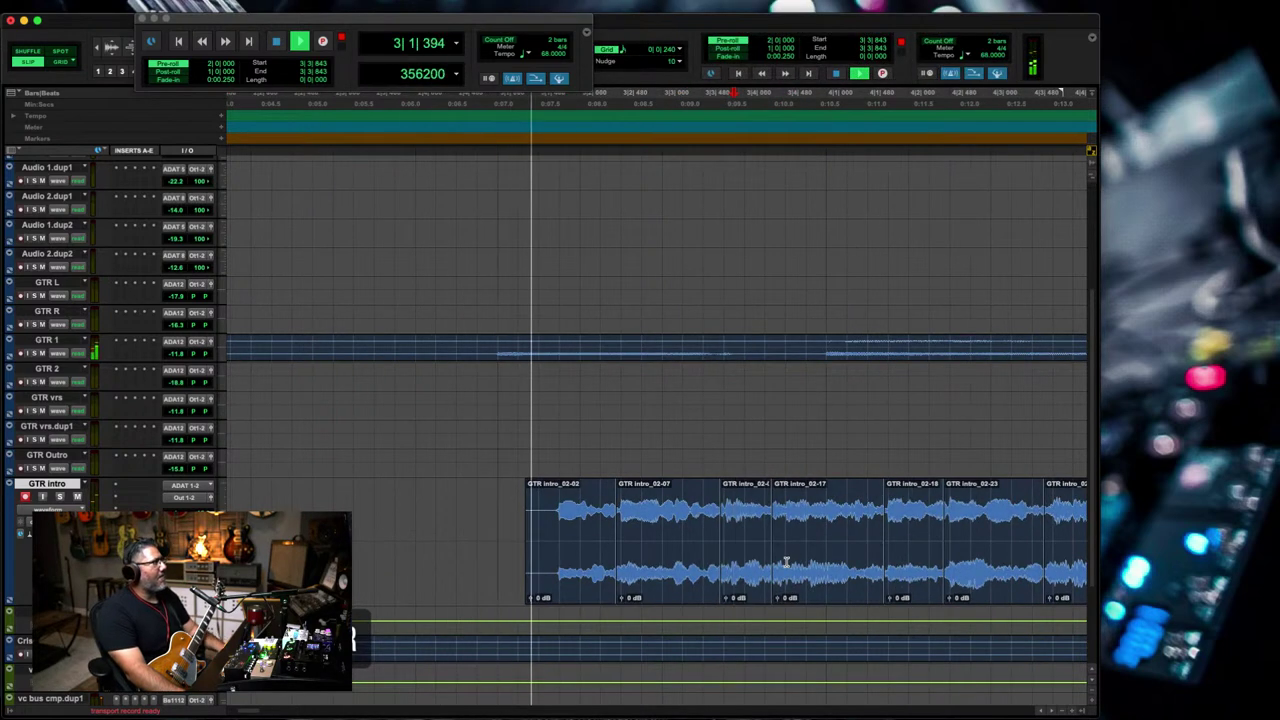
key(t)
key(t)
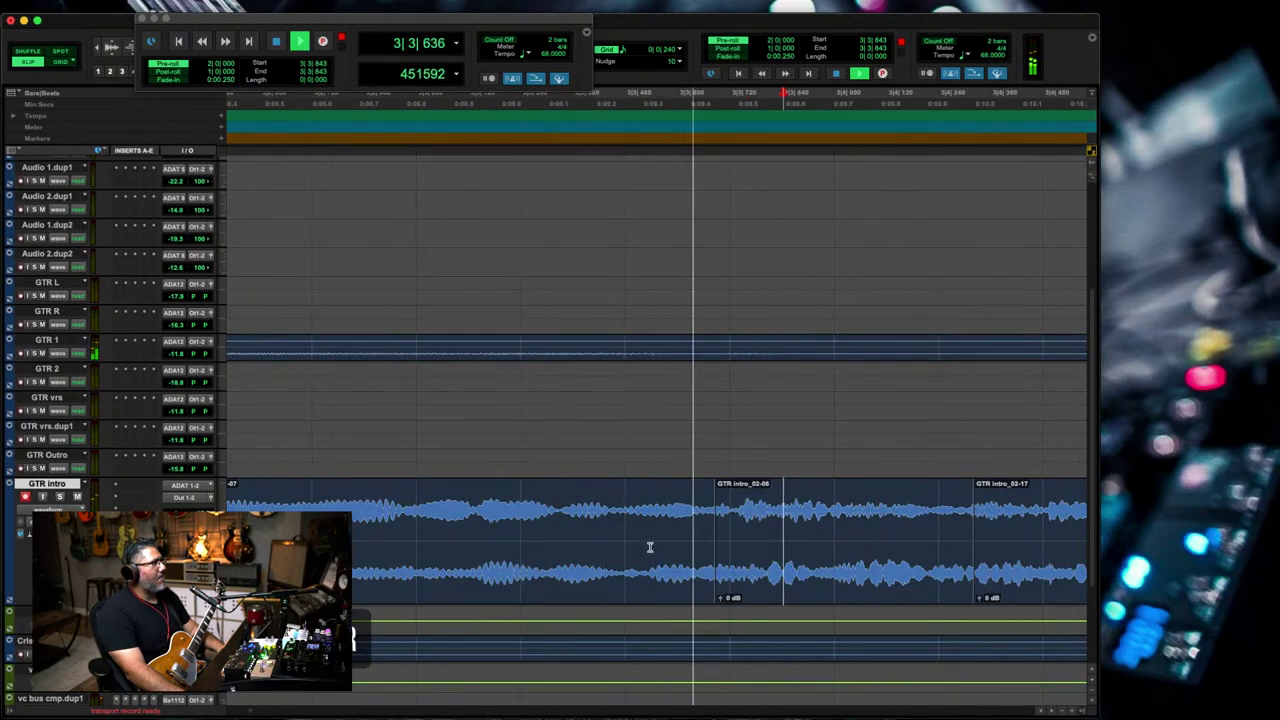
key(r)
key(r)
drag(736, 567, 779, 571)
click(780, 568)
key(r)
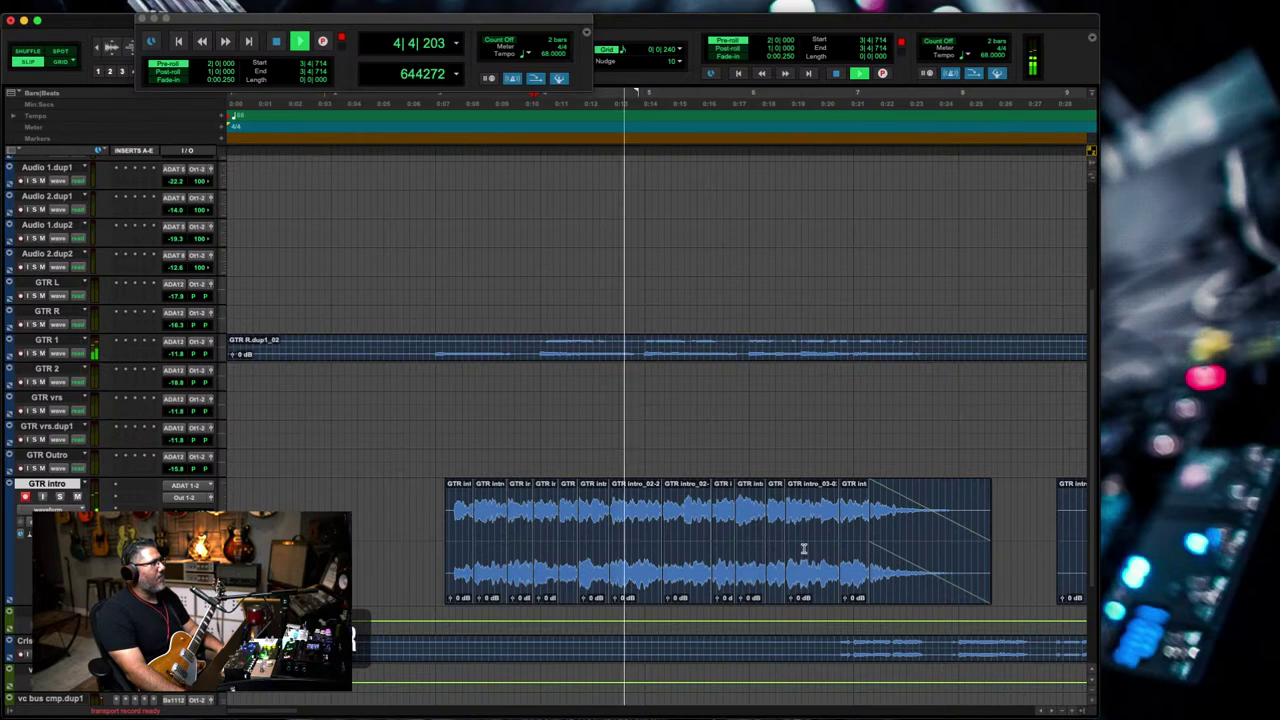
- Adjust the remaining GTR intro clip joints up to the one near 5|4|429 so that they sit at the note attacks
key(t)
drag(511, 573, 502, 573)
mouse_move(410, 573)
mouse_down()
mouse_move(394, 572)
mouse_move(411, 572)
mouse_up()
click(810, 573)
key(r)
drag(817, 575, 673, 559)
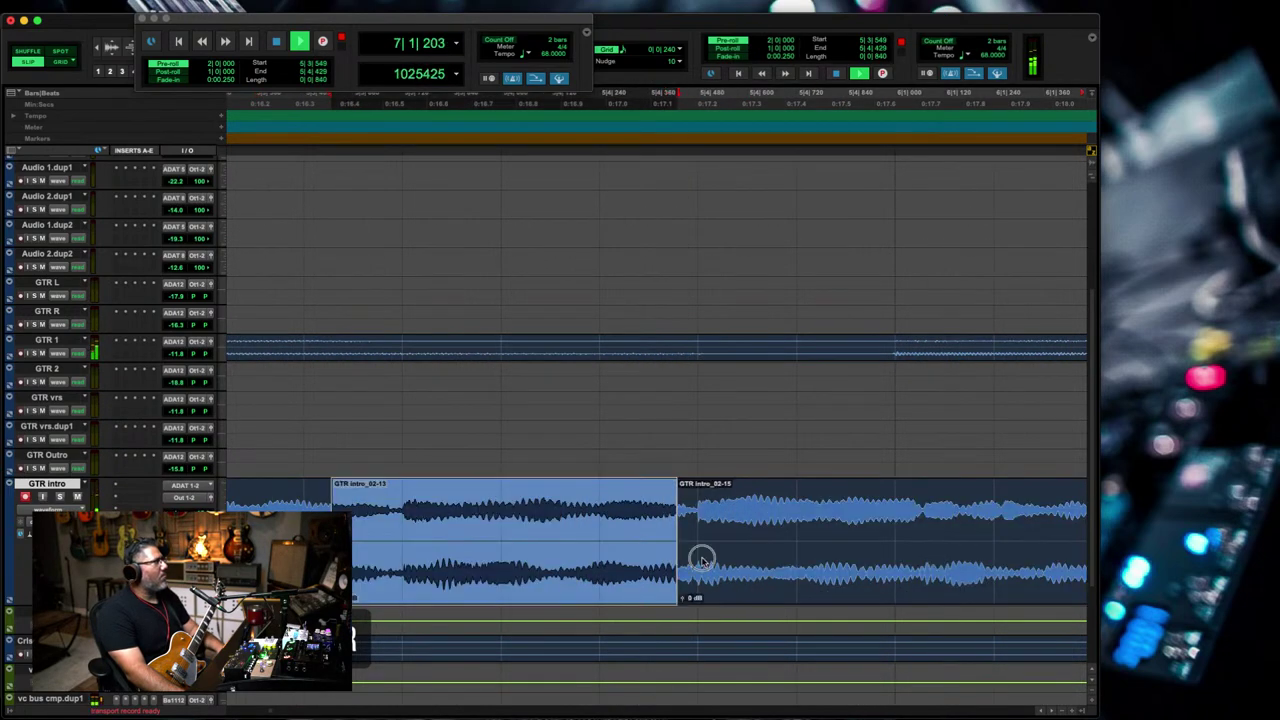
- Delete the leftover clip after the edited intro part and consolidate the GTR intro clips from 1|1|000 to 9|2|584 into one clip
key(r)
key(r)
key(r)
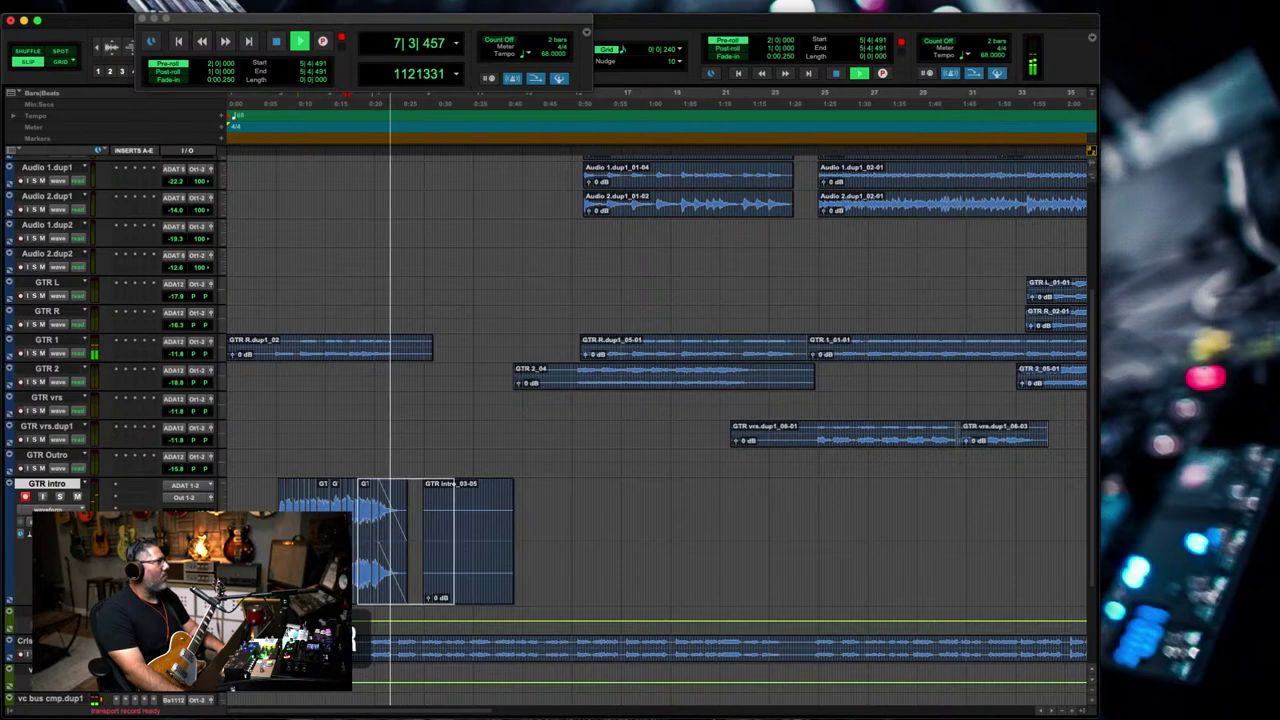
key(t)
key(t)
key(t)
drag(573, 533, 4, 533)
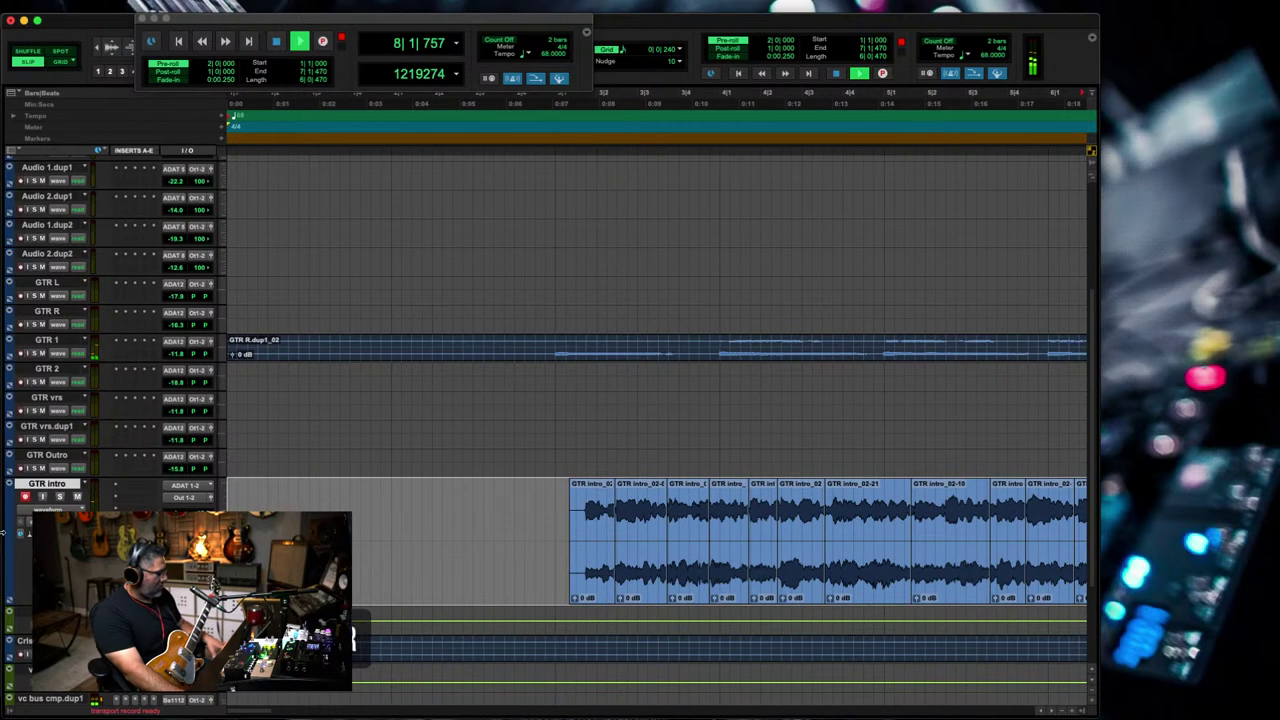
key(r)
key(r)
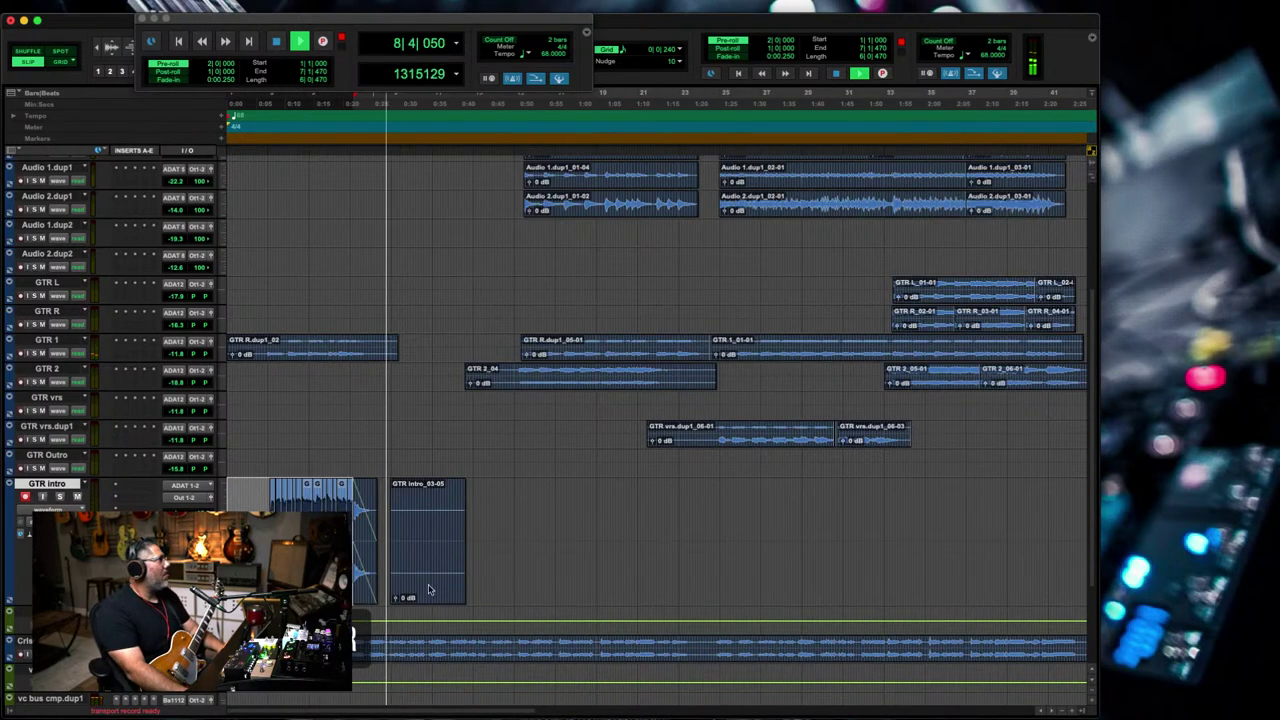
double_click(440, 554)
key(Delete)
drag(399, 542, 15, 543)
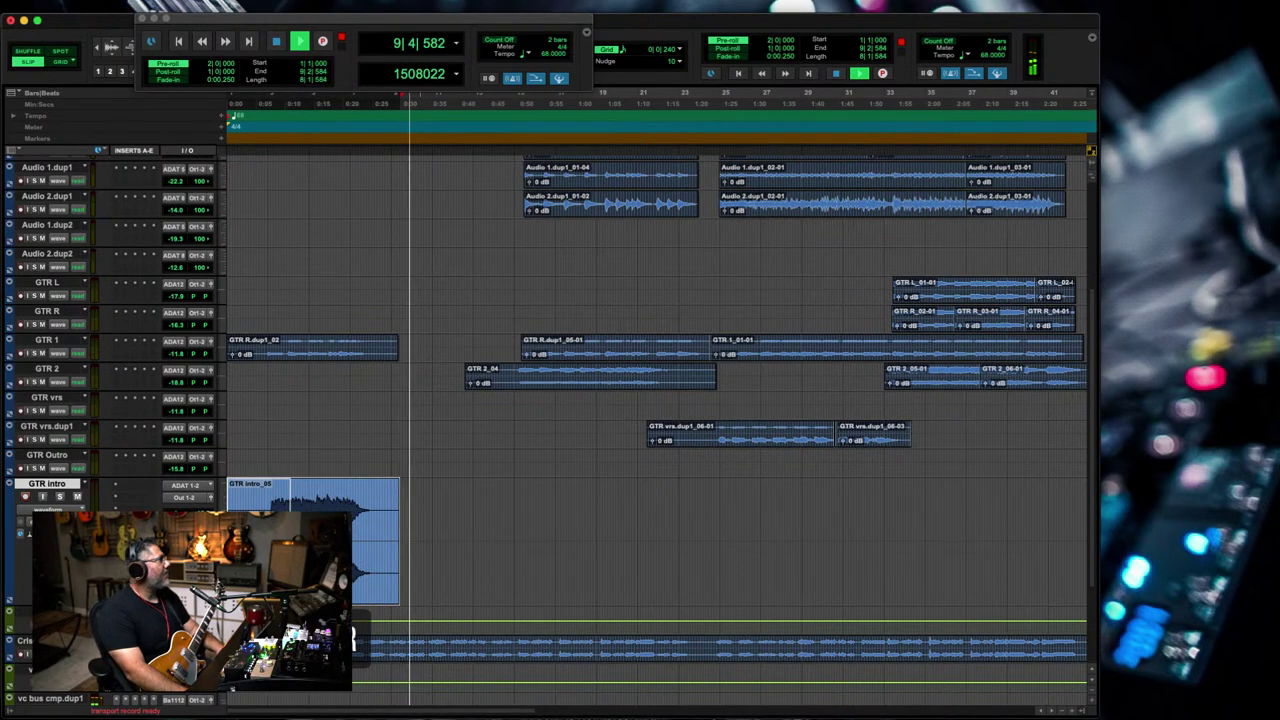
- Copy the stretch from 3|1|720 to 20|2|240 on the GTR intro track, starting at the first note of the consolidated clip
drag(228, 543, 290, 543)
drag(833, 519, 906, 530)
key(r)
key(r)
key(r)
key(r)
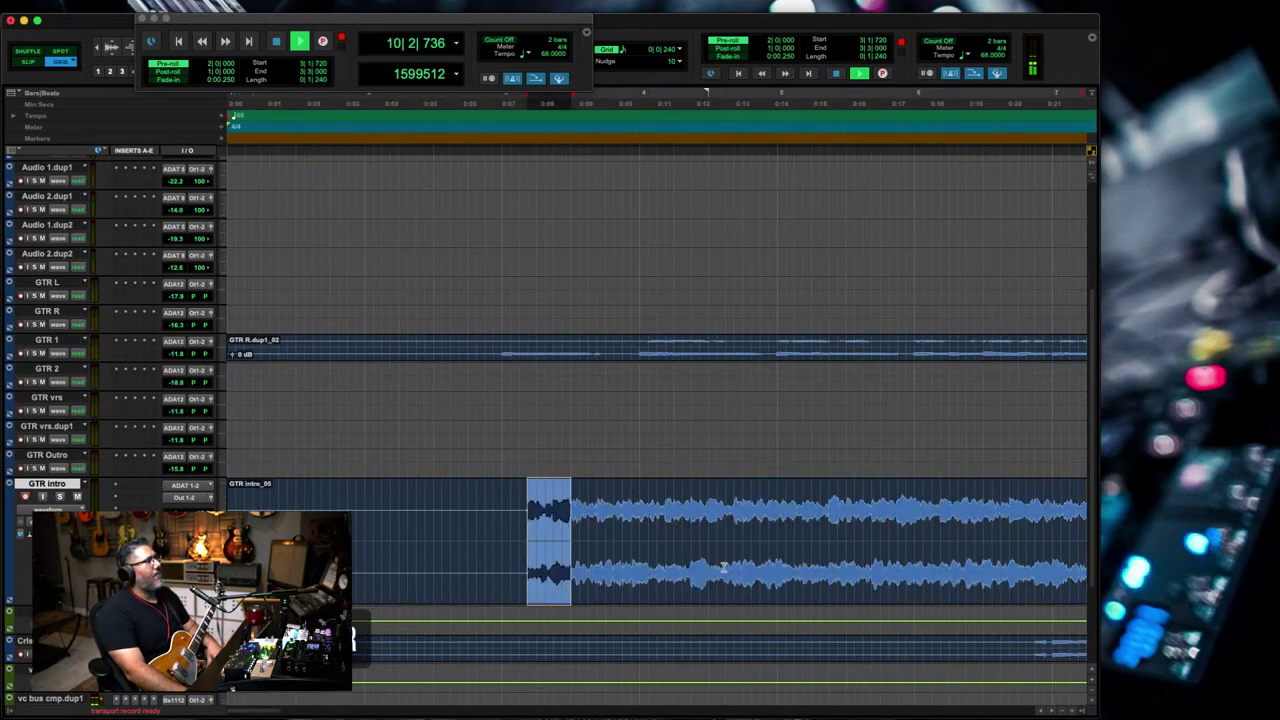
shift+click(559, 555)
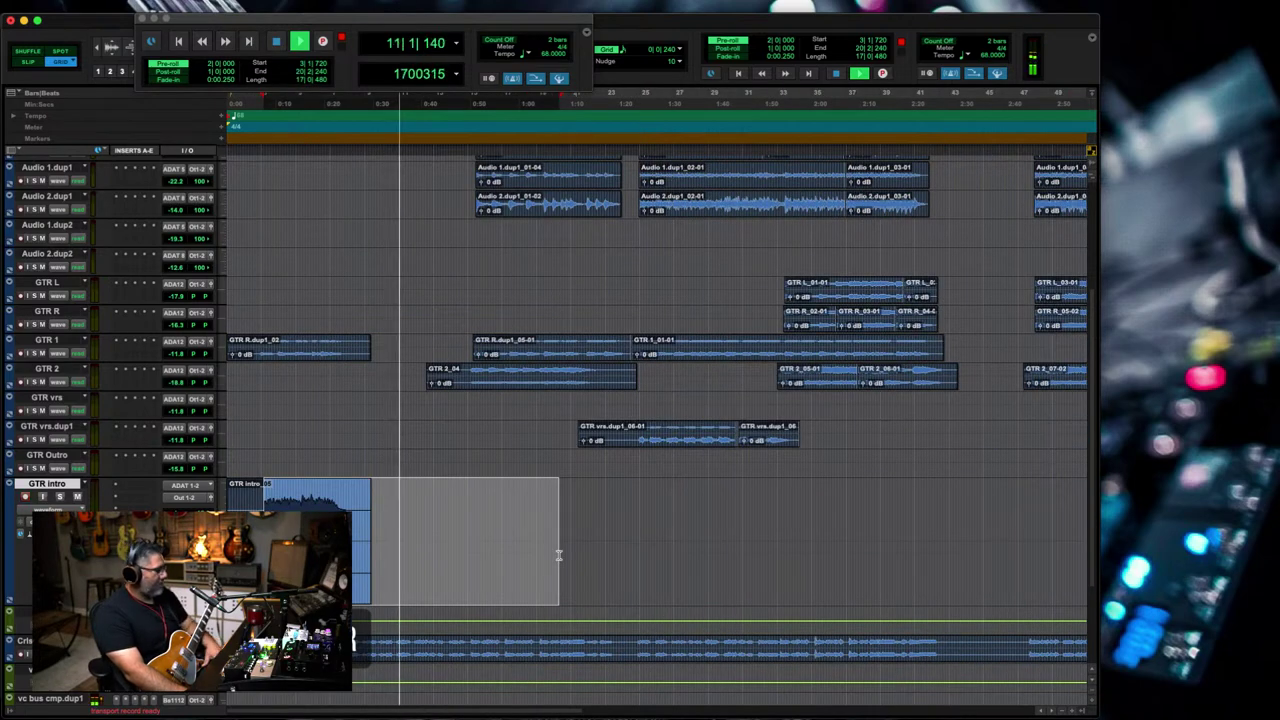
- Play the song with pre-roll around 31|3|480 and around 23|2|000 to find a place for repeating the intro part
key(r)
key(r)
key(r)
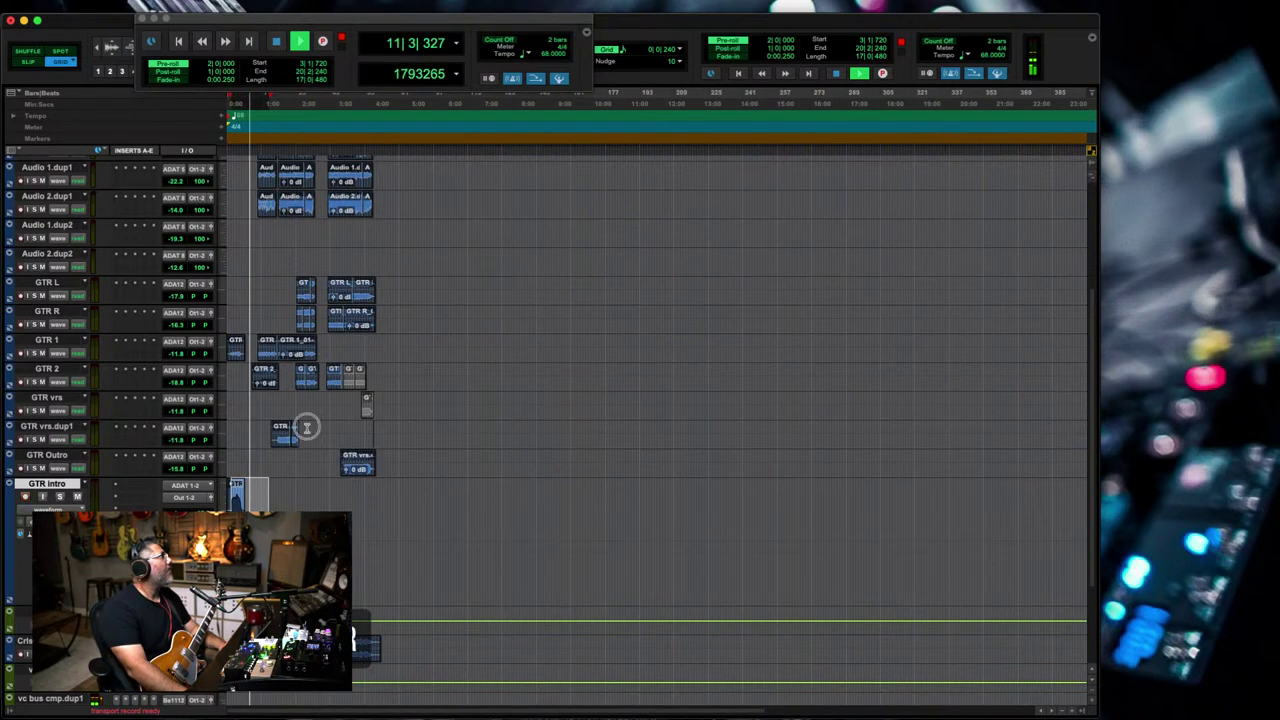
key(t)
key(t)
key(t)
key(space)
click(532, 437)
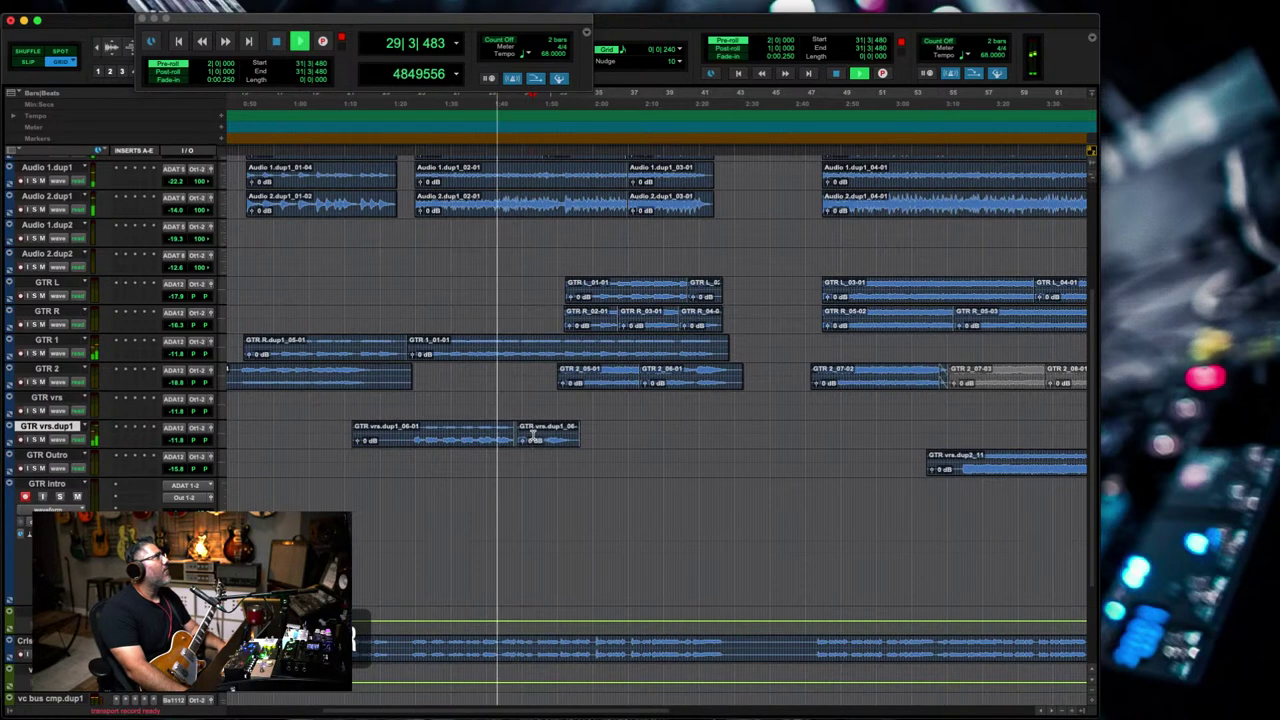
key(space)
click(385, 460)
- Paste the copied intro part on the GTR intro track at 23|1|000, with the edit mode set to Grid
key(t)
key(t)
key(t)
key(F4)
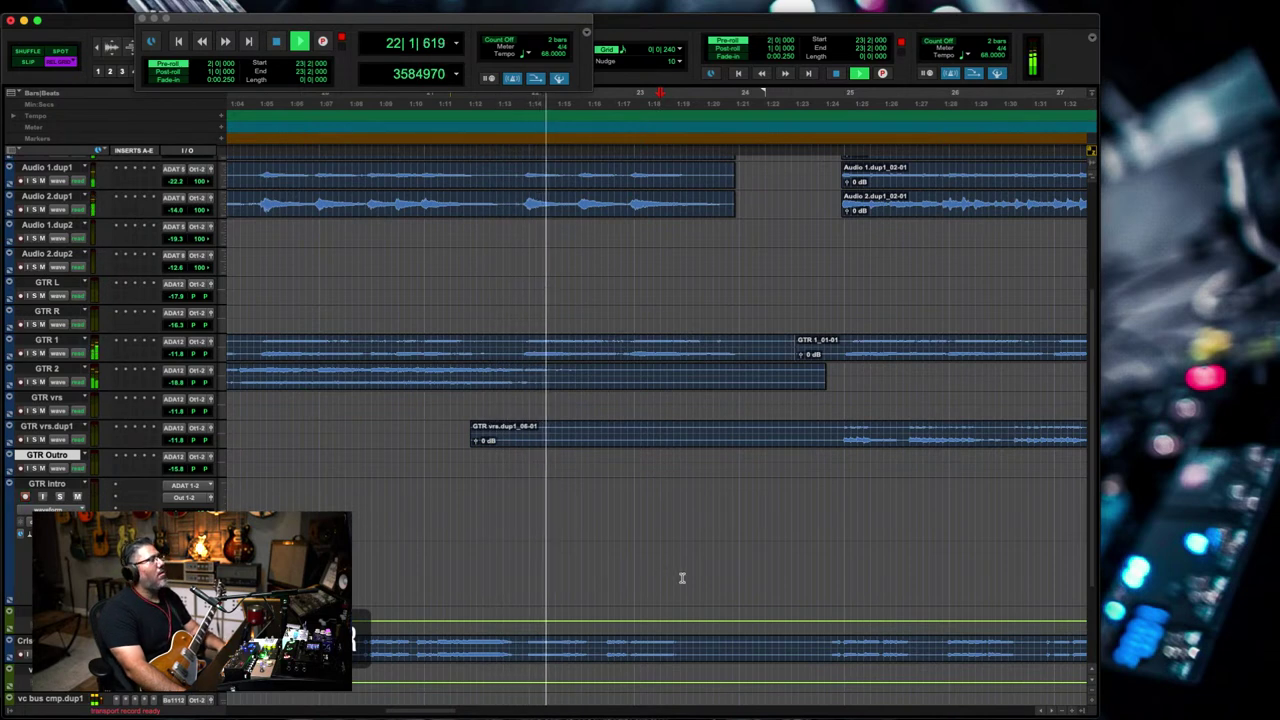
key(F4)
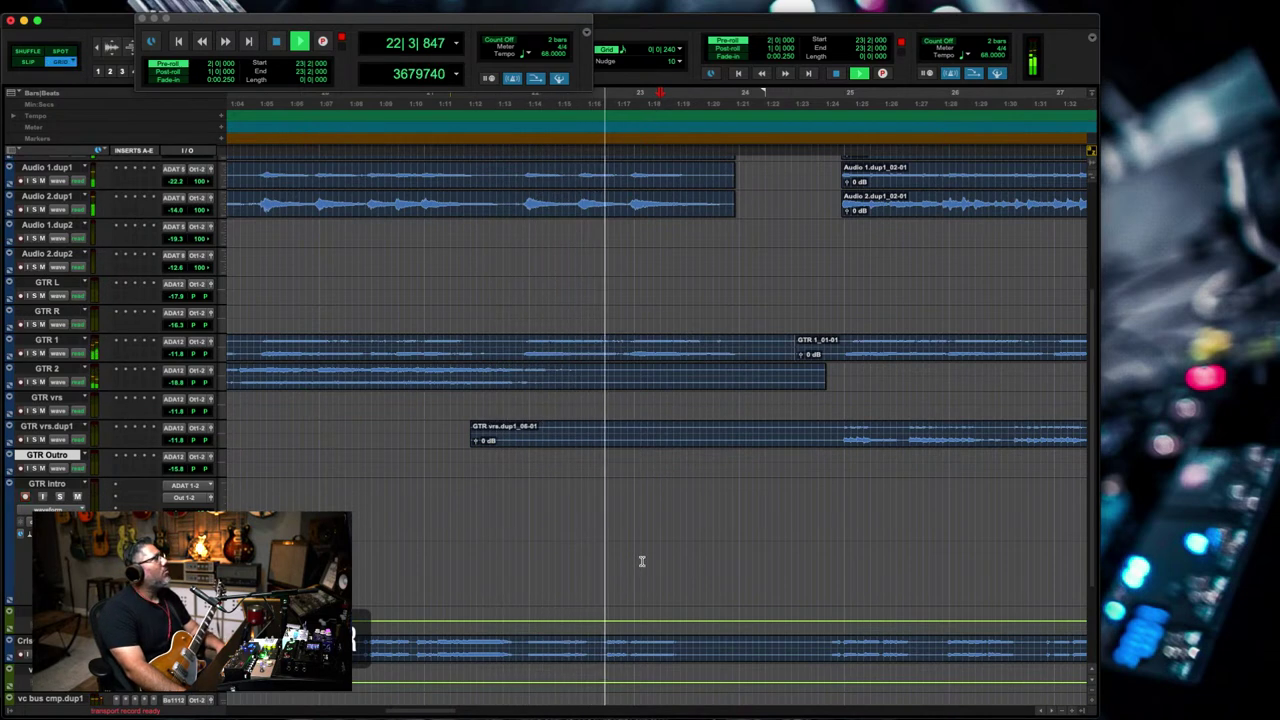
click(632, 560)
key(super+v)
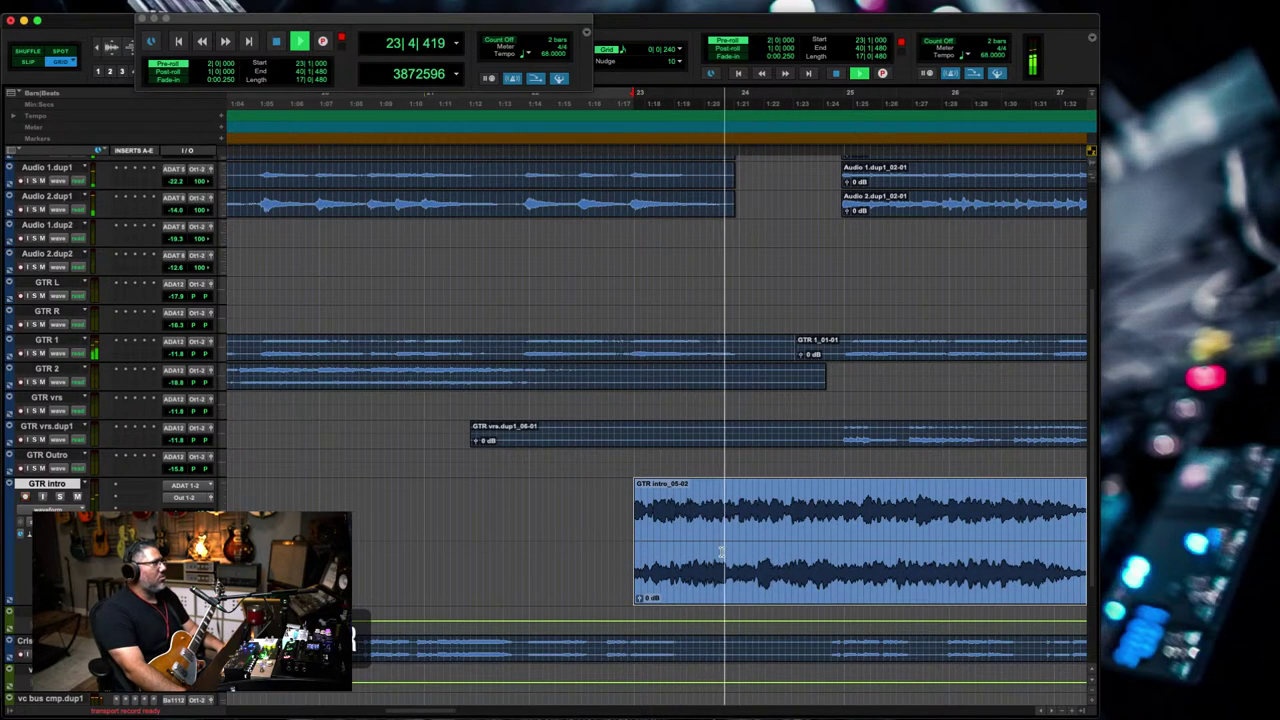
- Shift the pasted intro audio later within bar 23, leaving a silent lead-in from the clip start at 23|1|000, and check it against playback
click(614, 543)
key(space)
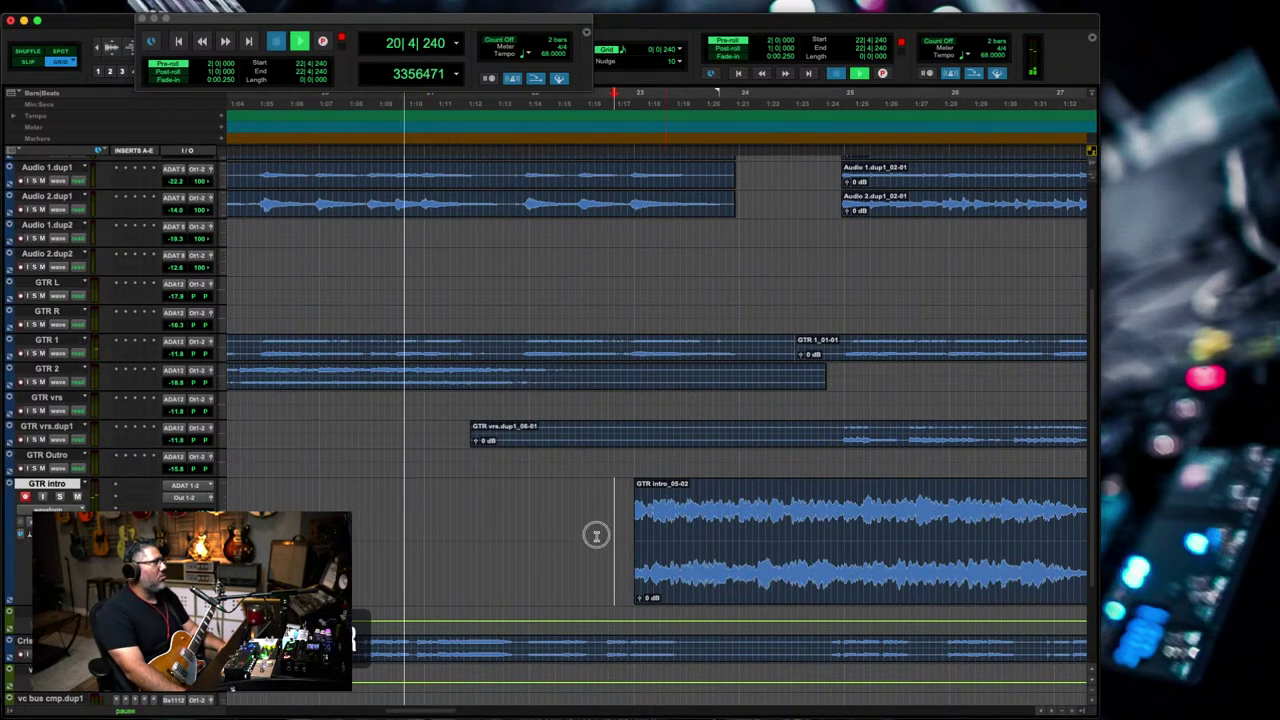
key(t)
key(t)
key(t)
drag(651, 540, 494, 533)
key(t)
key(t)
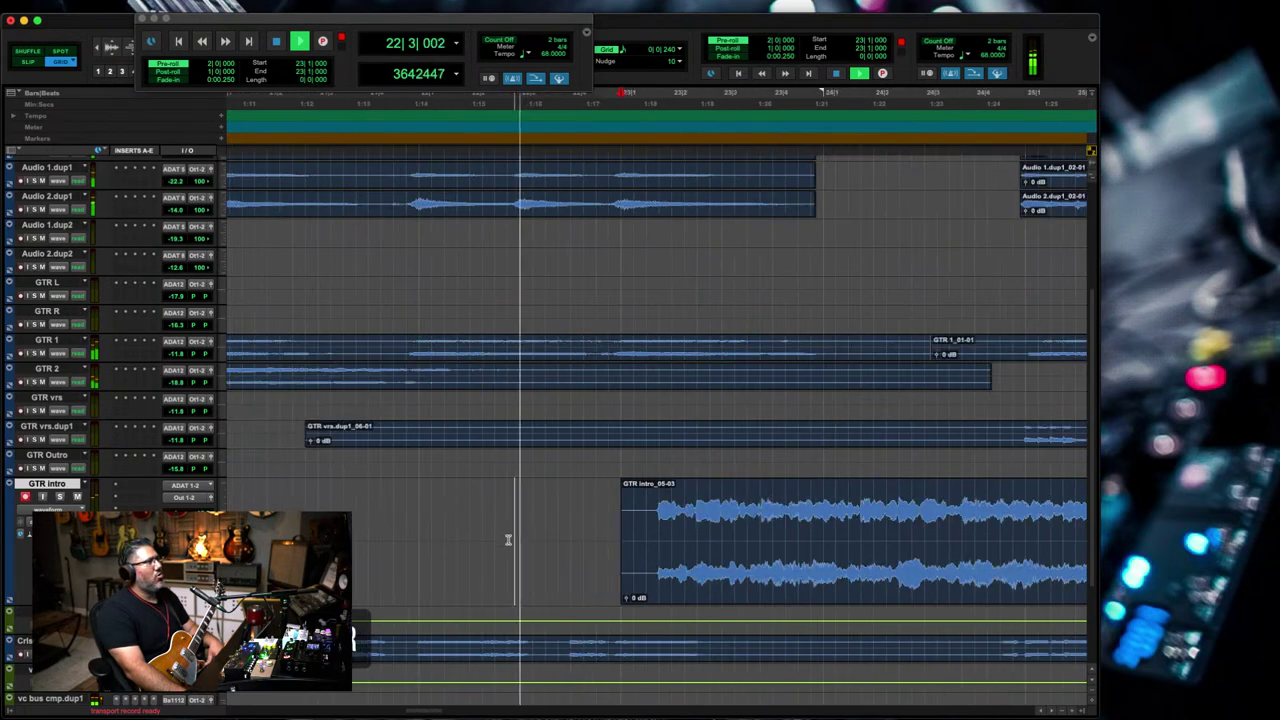
- Separate the pasted GTR intro clip at 23|3|526 and 23|4|649
click(709, 560)
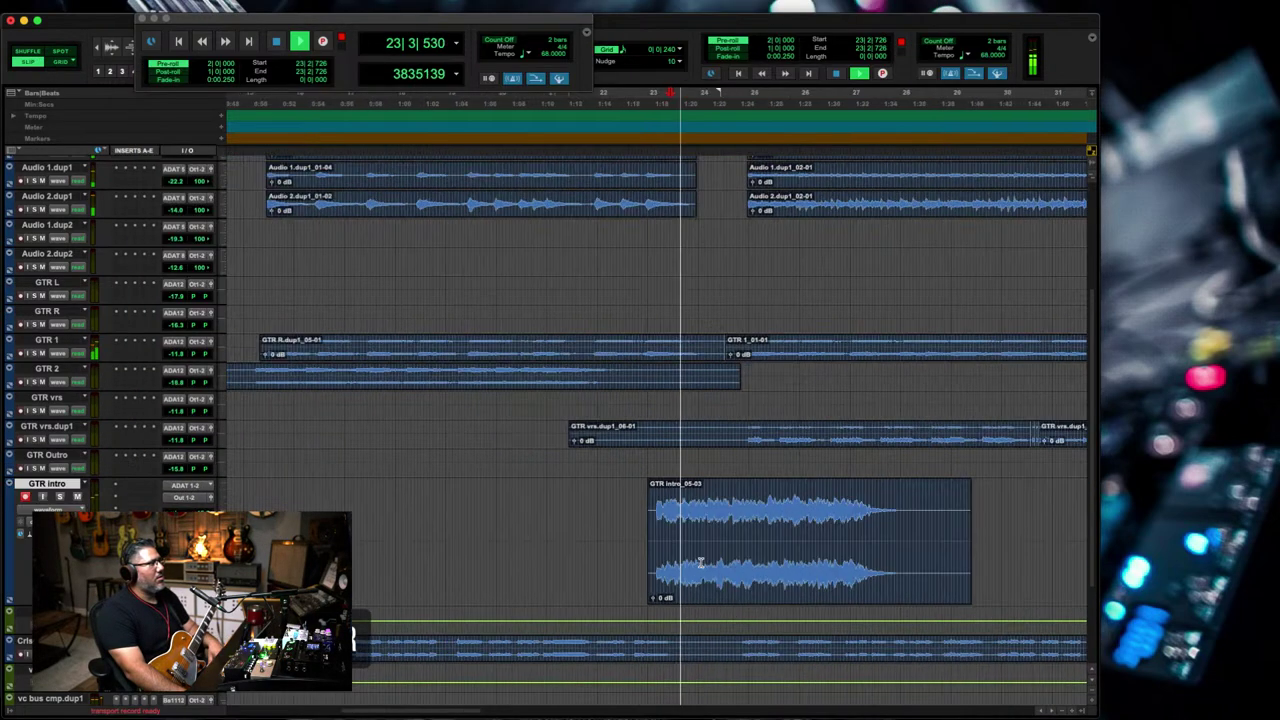
key(r)
key(t)
key(t)
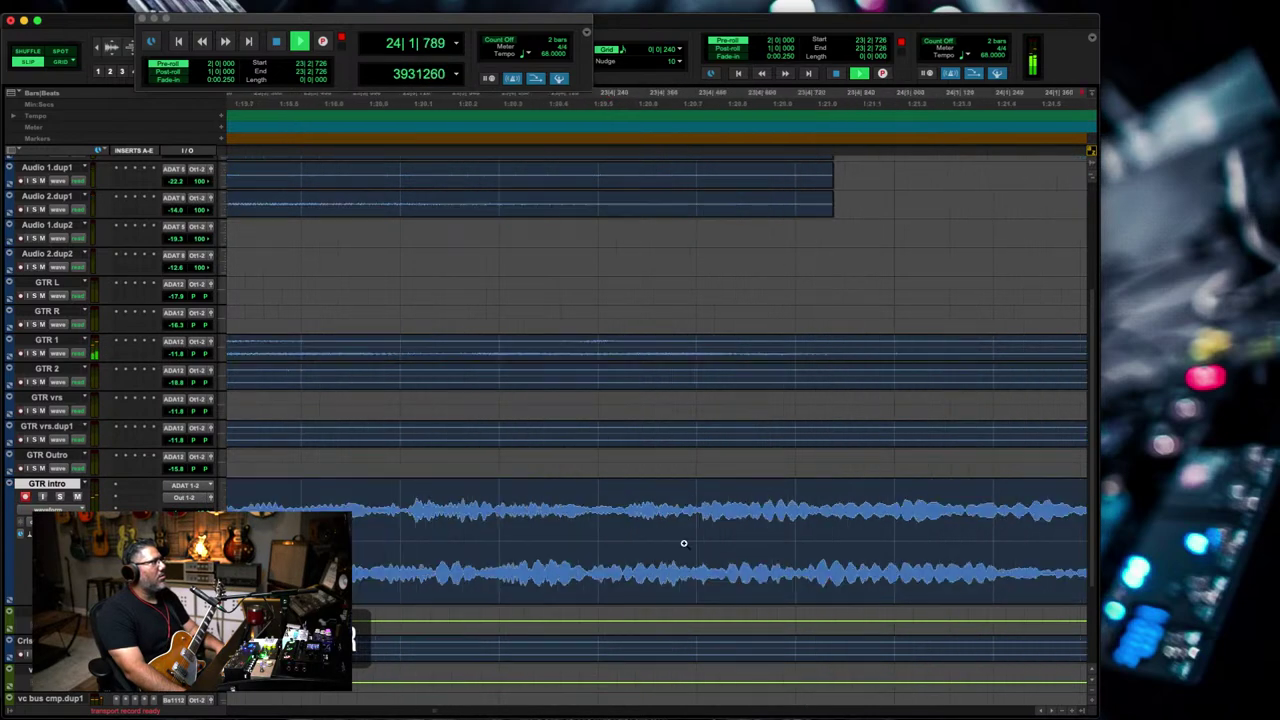
drag(766, 535, 317, 535)
key(b)
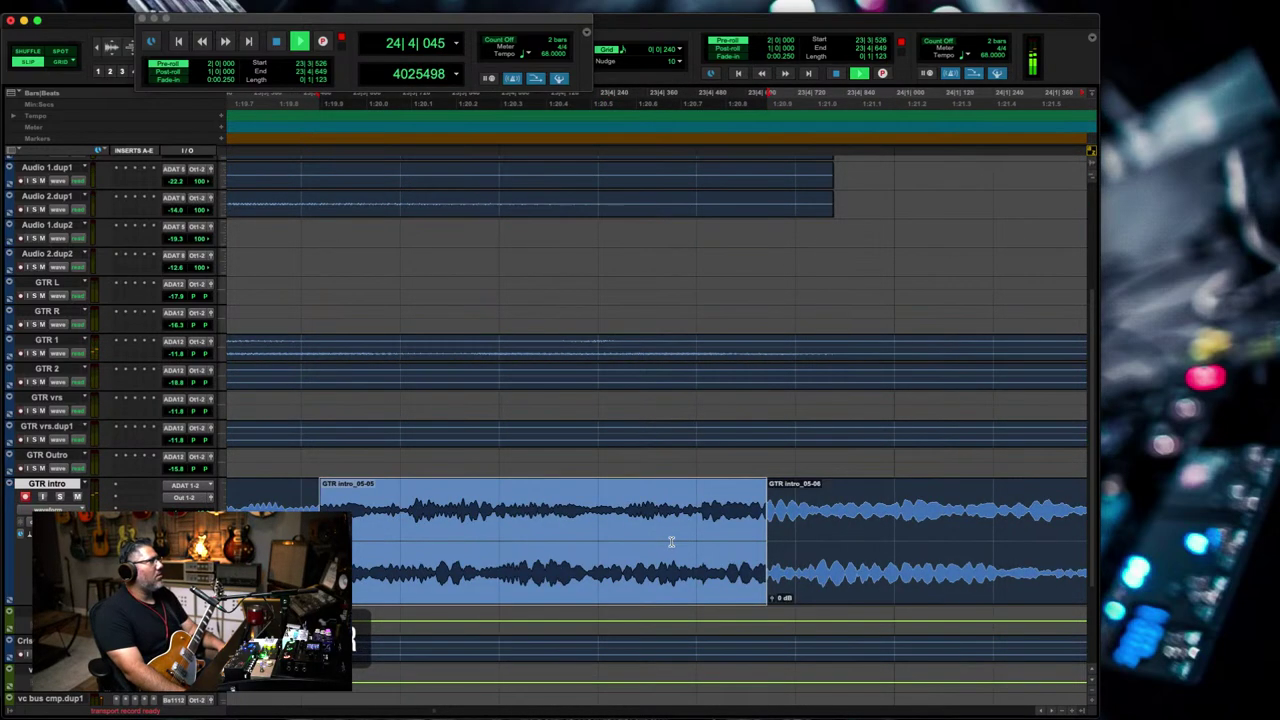
- Move the separated middle clip slightly earlier, set its joint with the preceding clip to 23|3|693 and close the gap after it
drag(671, 542, 662, 543)
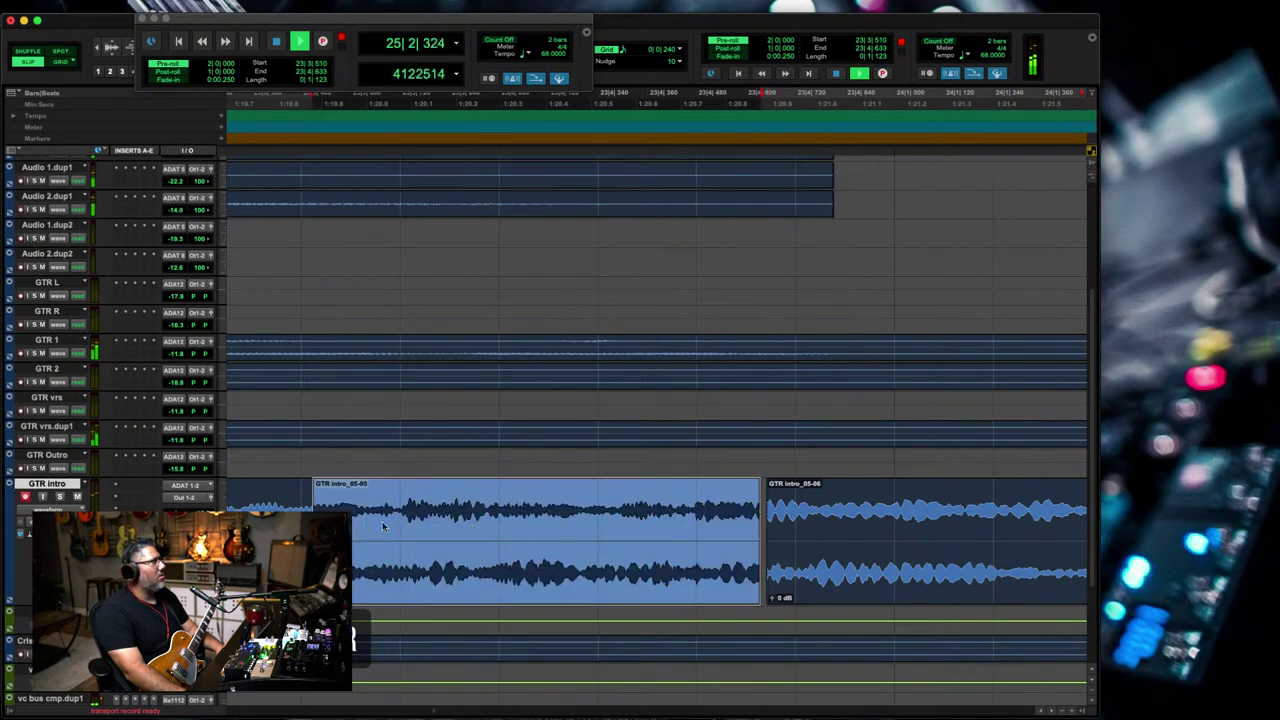
drag(309, 524, 400, 522)
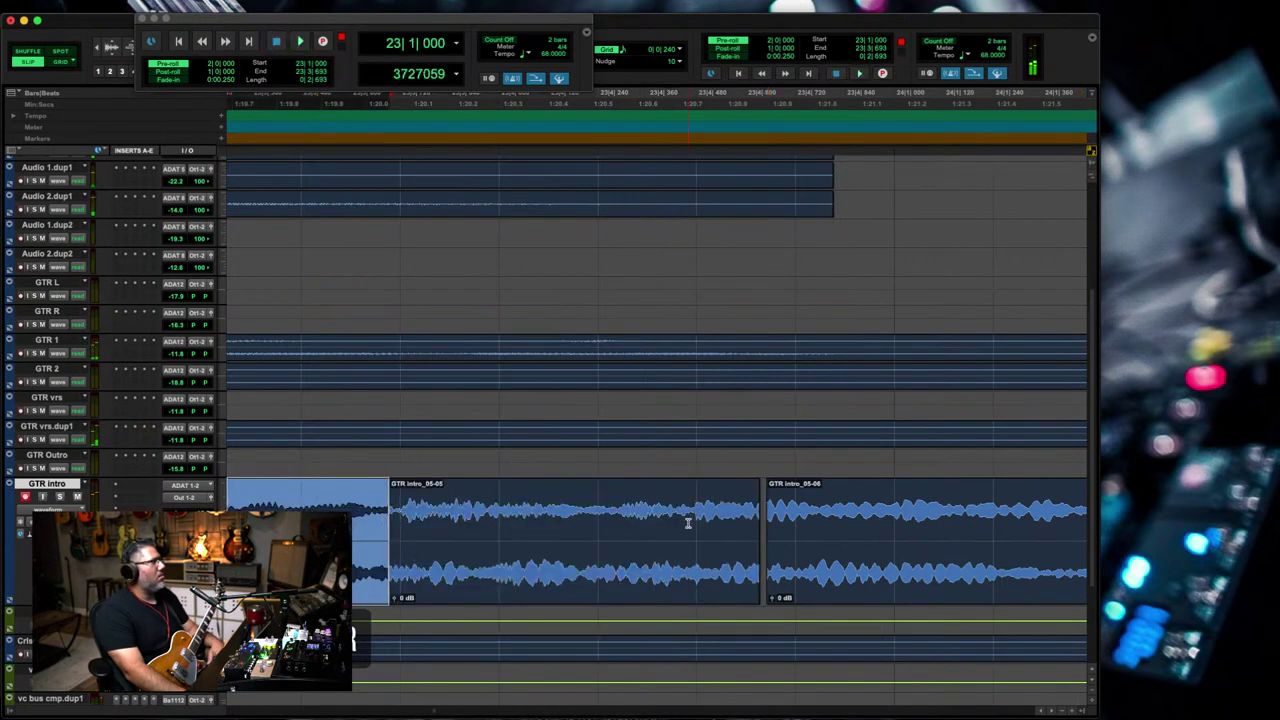
key(r)
click(745, 548)
click(806, 543)
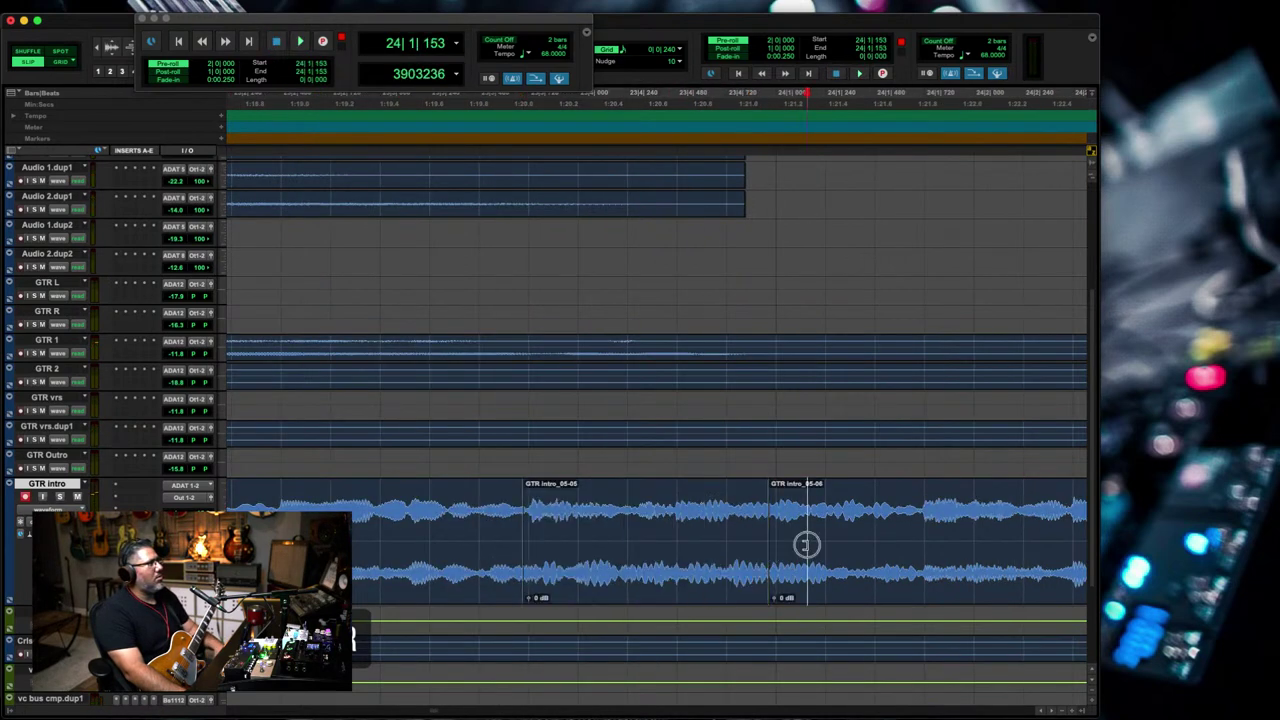
key(r)
key(r)
key(r)
click(680, 549)
key(space)
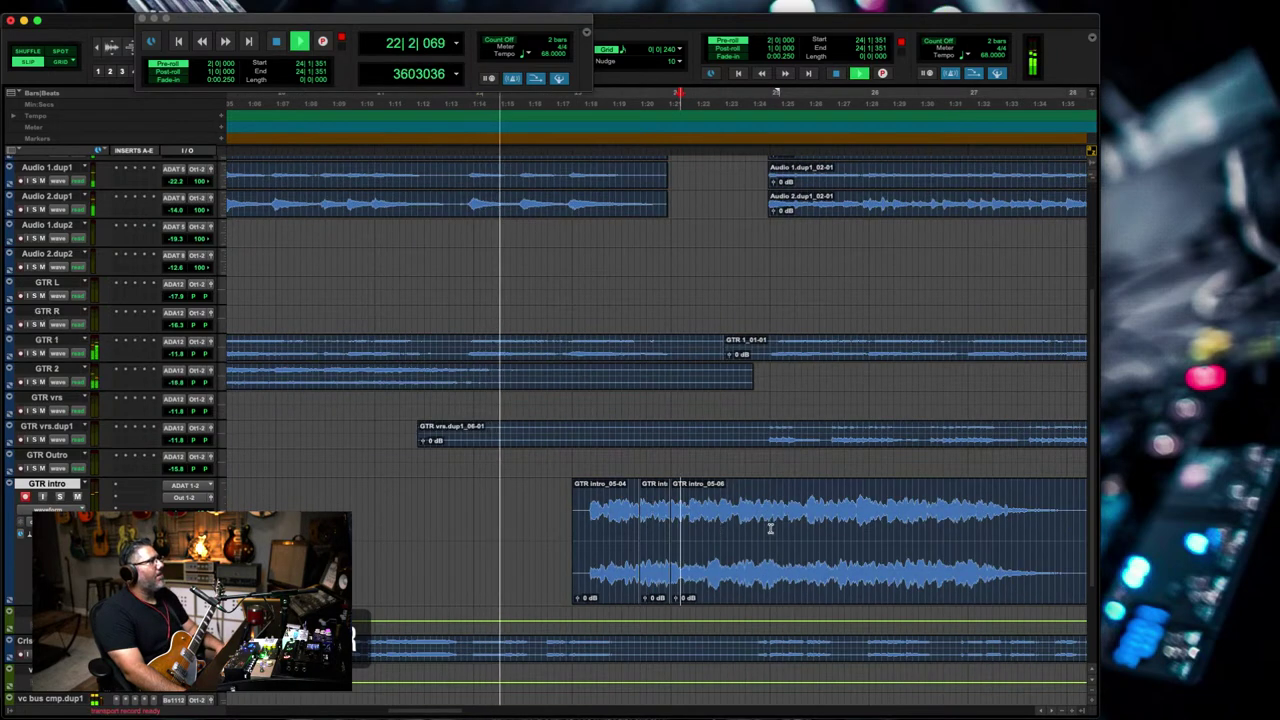
- Delete the pasted GTR intro audio from 25|1|000 onward, including the remaining clip that starts at 25|2|240
key(F4)
drag(831, 509, 742, 530)
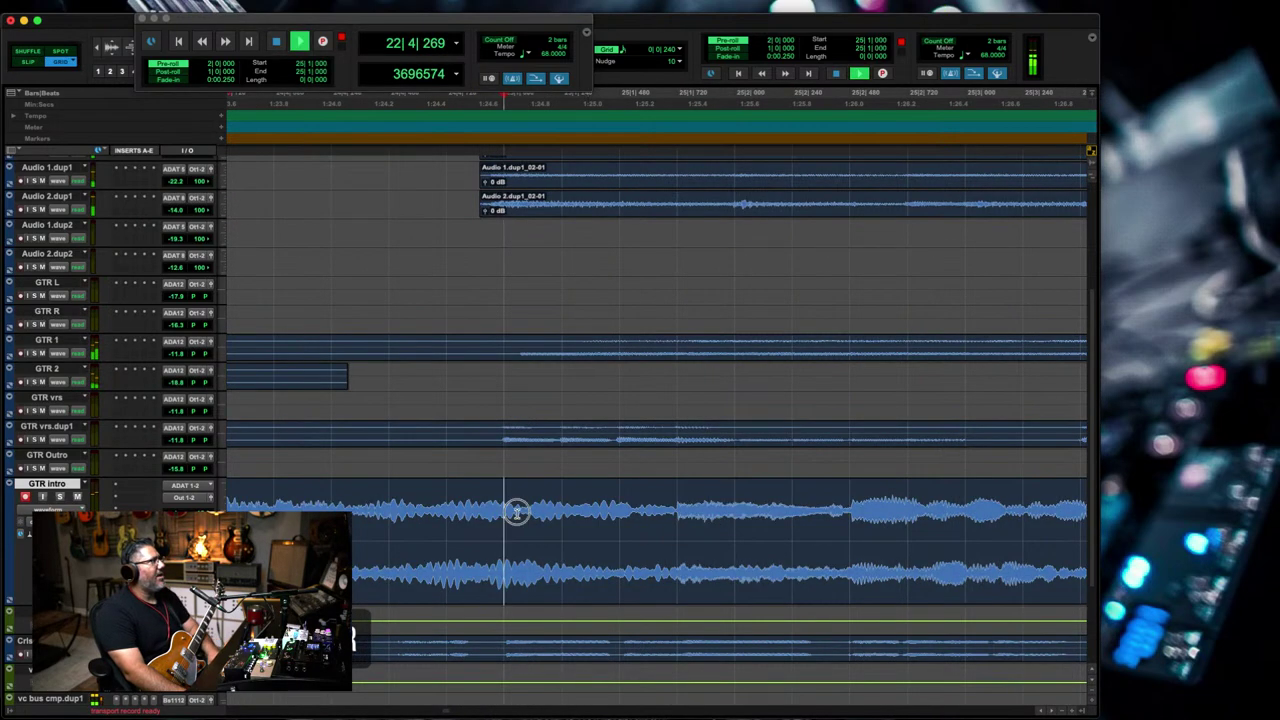
drag(516, 512, 800, 549)
key(Delete)
key(r)
key(r)
key(r)
key(r)
double_click(754, 553)
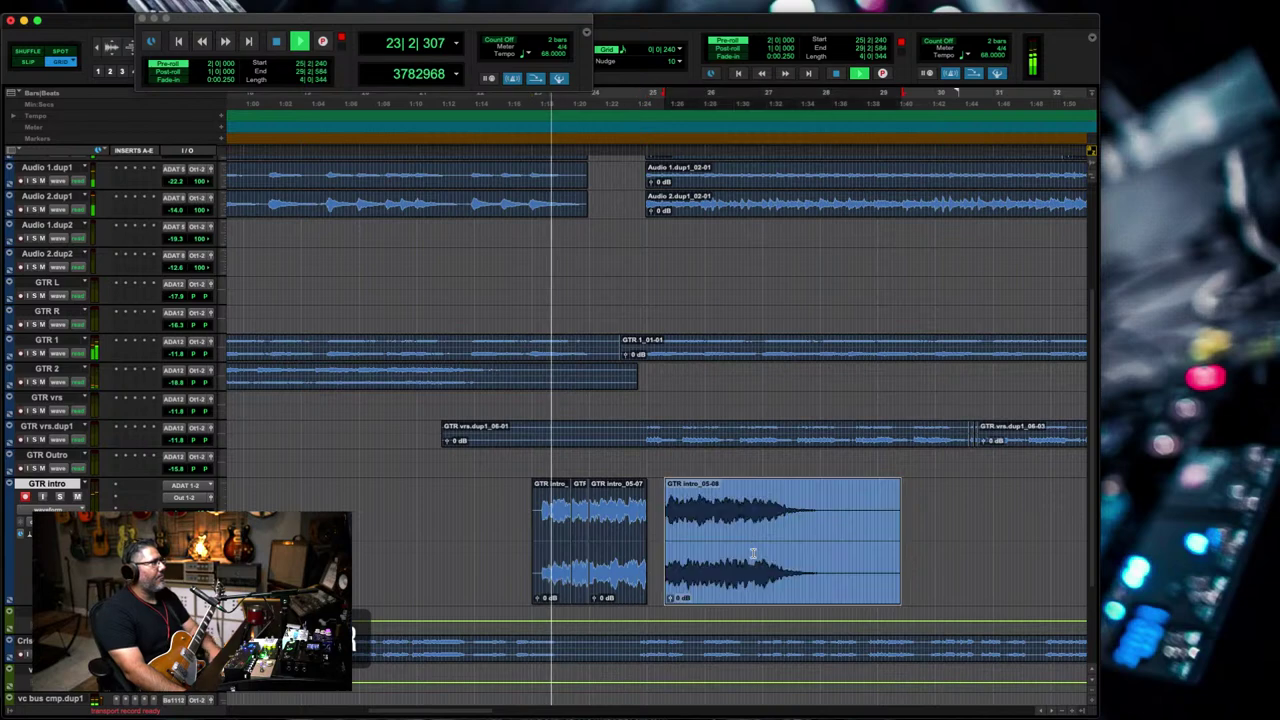
key(BackSpace)
- Extend the end of the last pasted GTR intro clip to 25|1|678 and add a long fade-out starting within beat 24|4
drag(691, 512, 580, 512)
key(e)
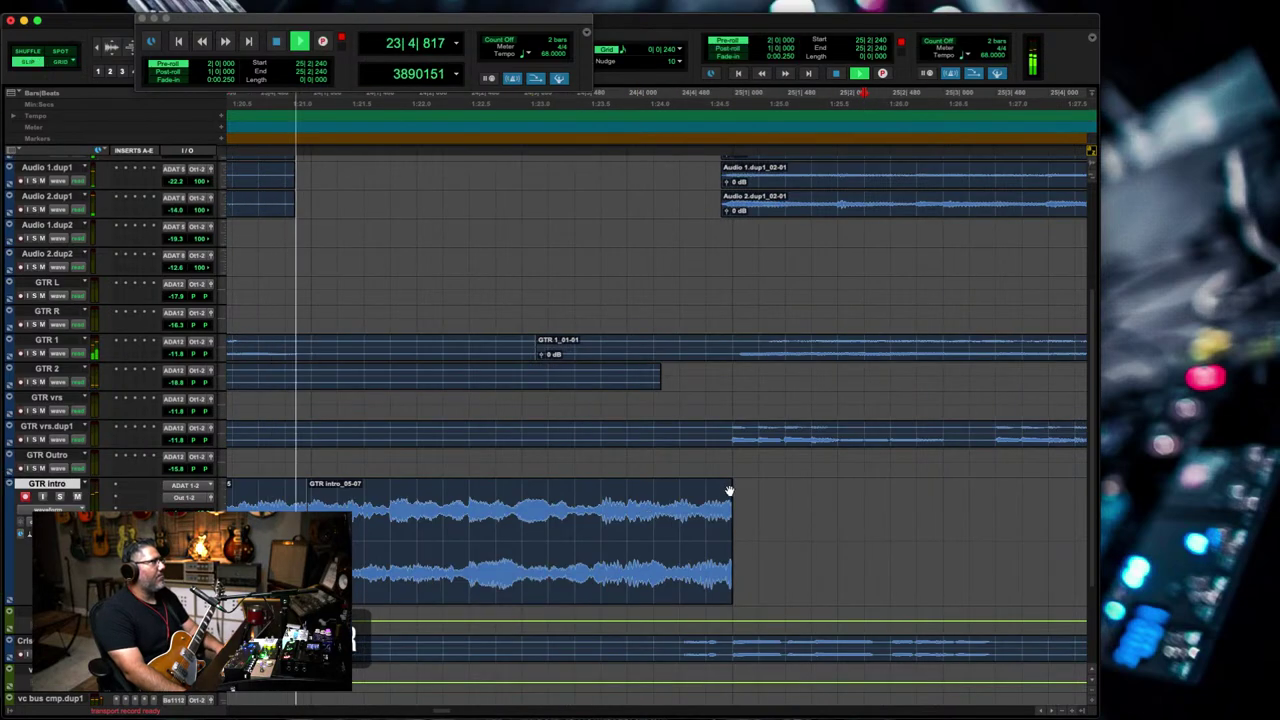
drag(729, 491, 813, 538)
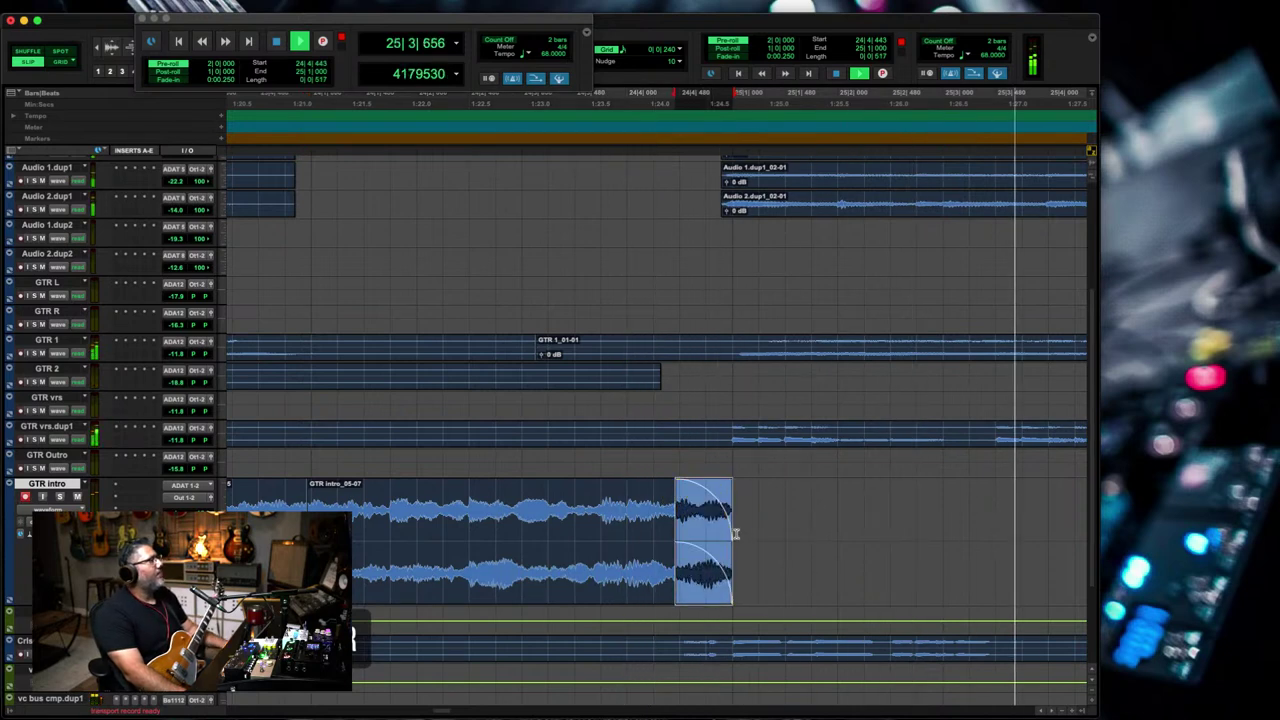
drag(715, 530, 810, 553)
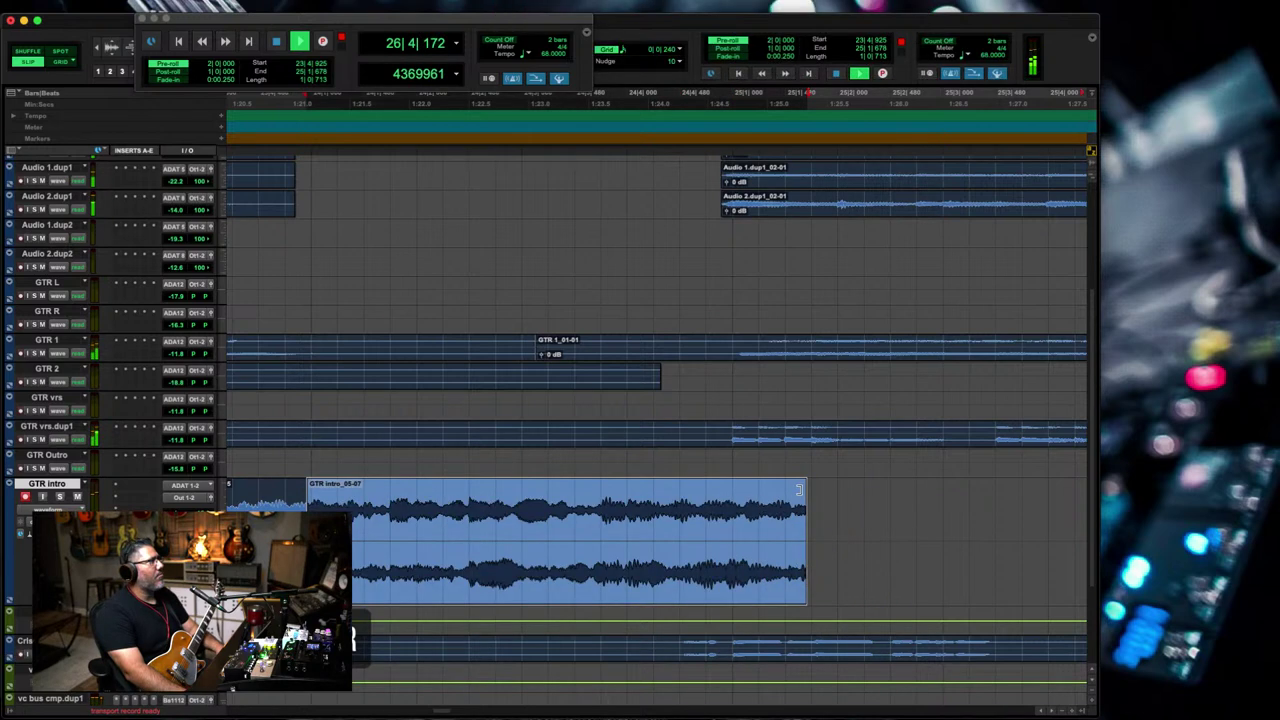
drag(800, 490, 652, 518)
click(626, 527)
key(r)
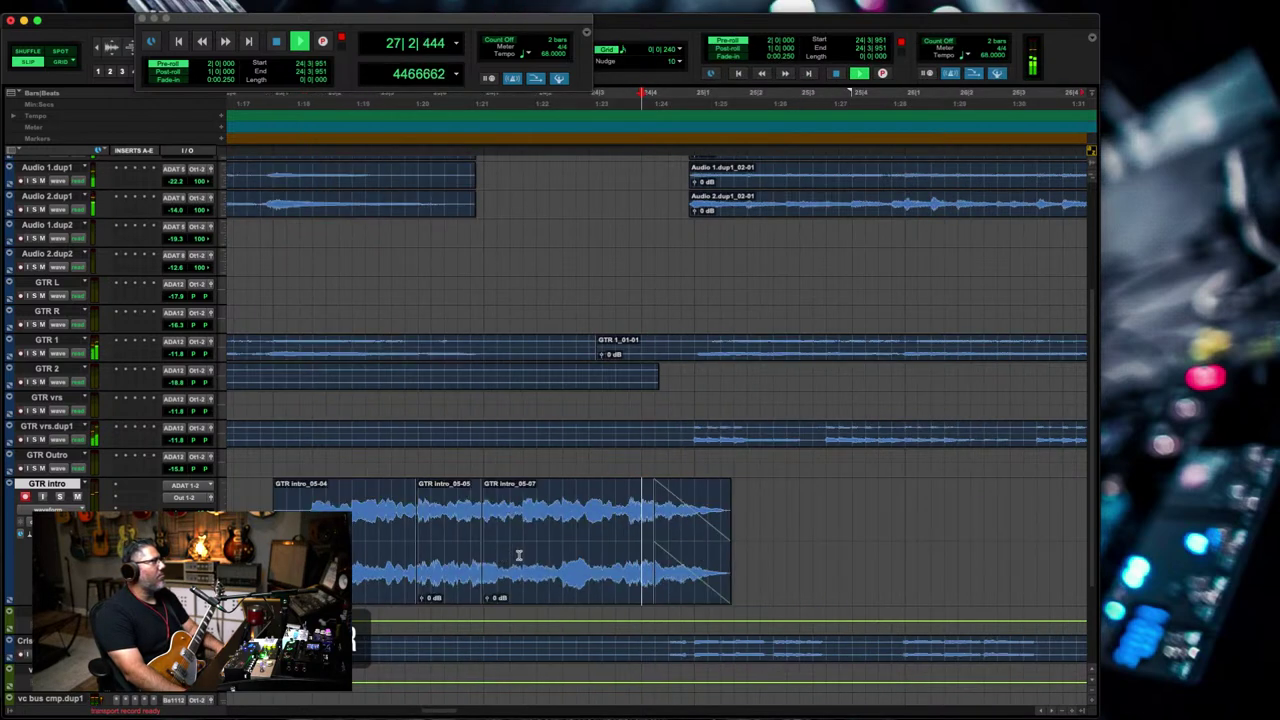
- Apply batch fades with centered 5 ms crossfades to the GTR intro track between 19|1|784 and 24|1|621
drag(519, 555, 226, 560)
key(super+f)
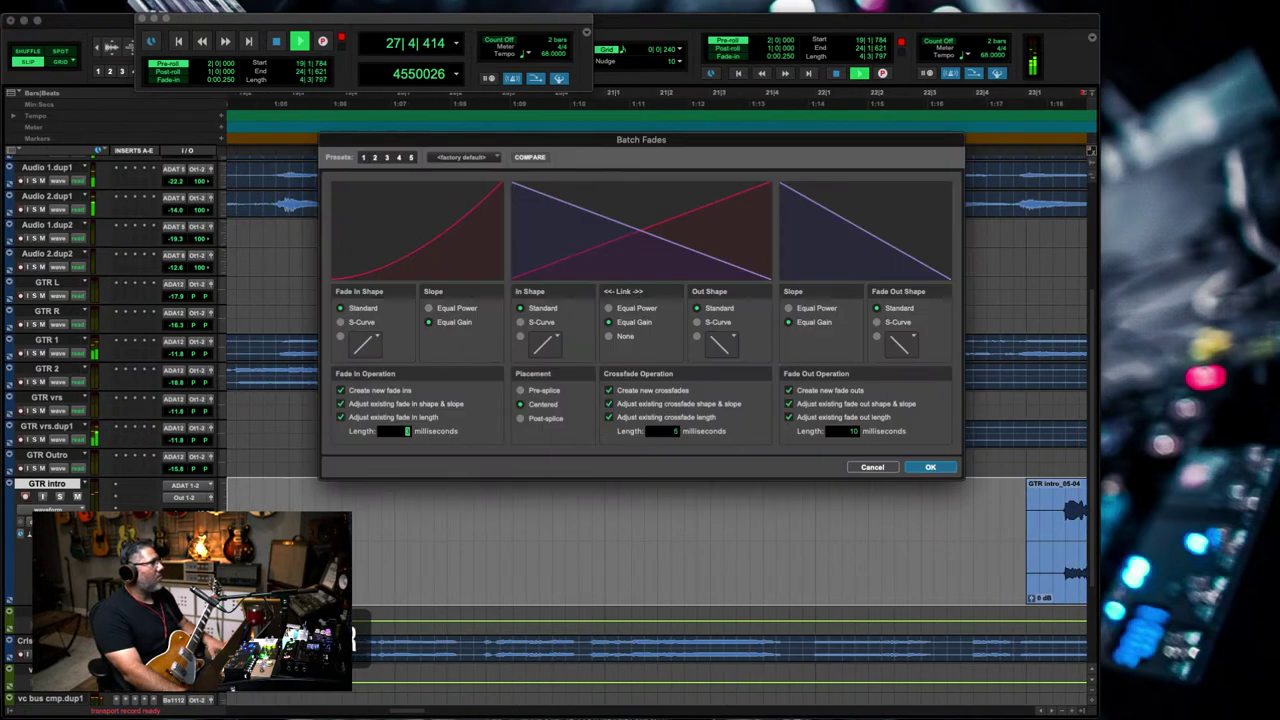
key(Return)
- Play the song's ending and paste the copied intro part on the GTR intro track at 68|1|480
key(super+bracketleft)
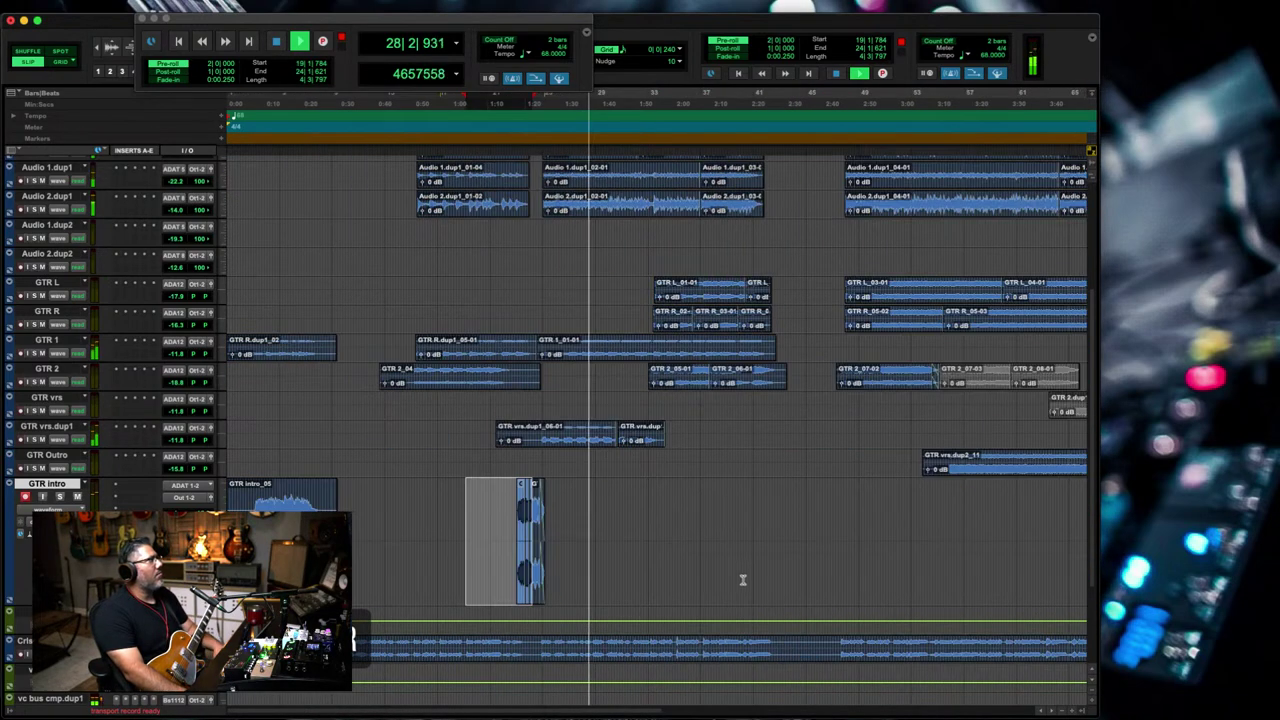
key(super+bracketleft)
key(super+bracketleft)
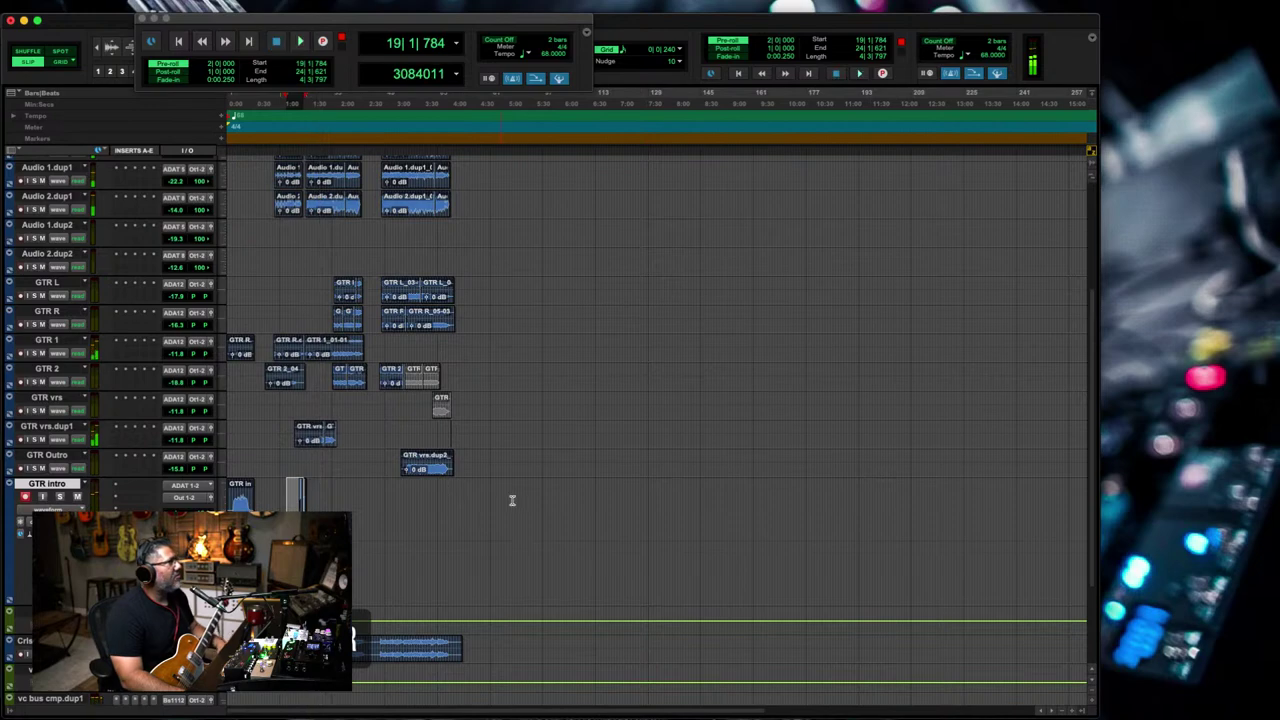
drag(345, 480, 529, 604)
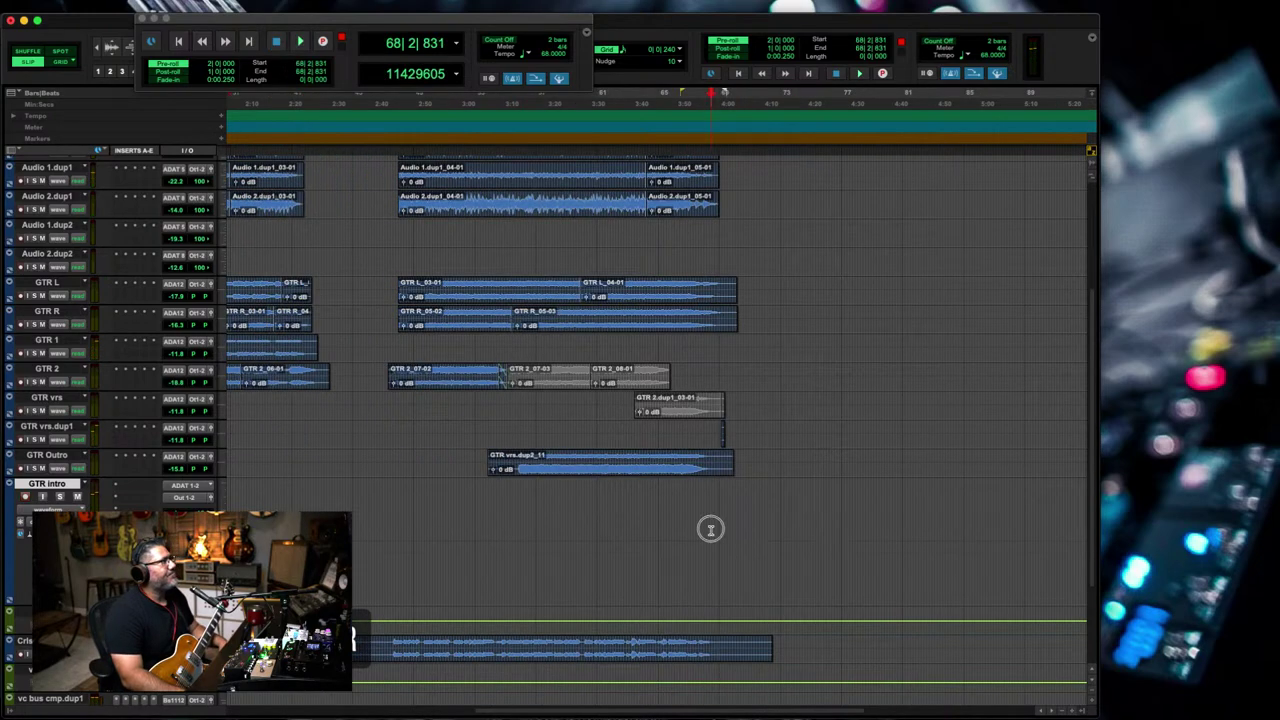
drag(847, 540, 706, 563)
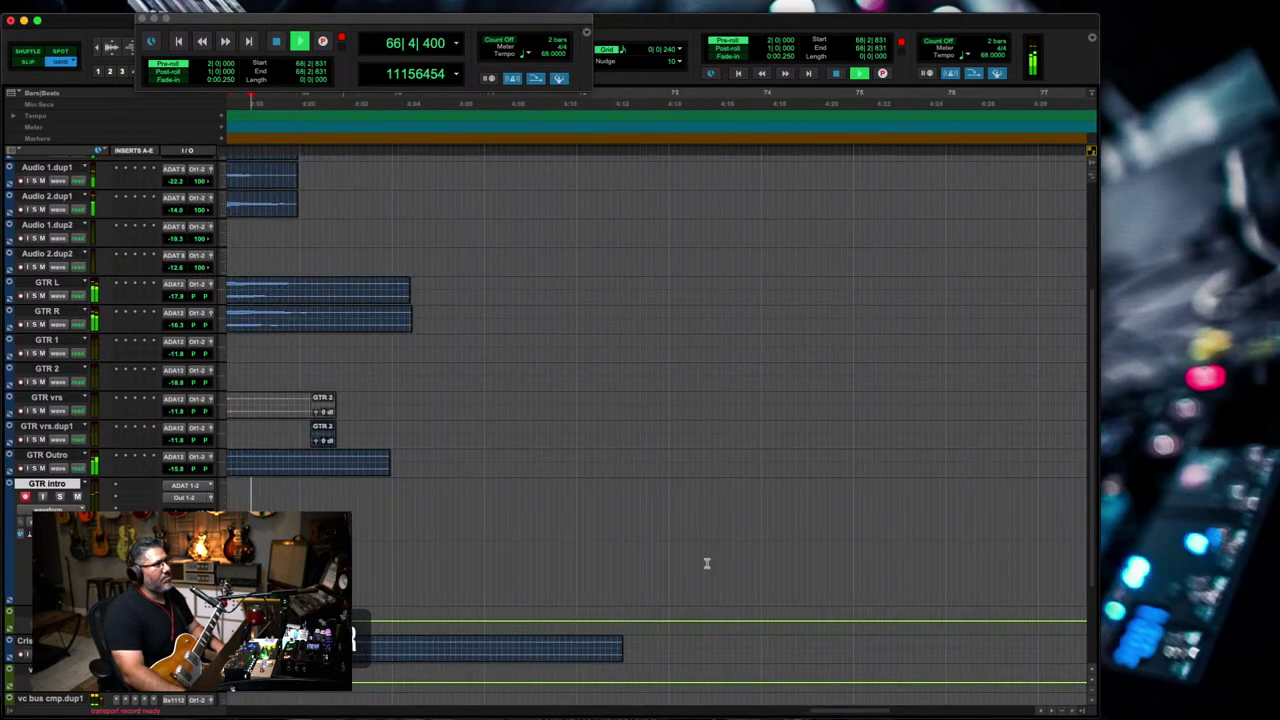
key(r)
key(r)
drag(643, 528, 480, 520)
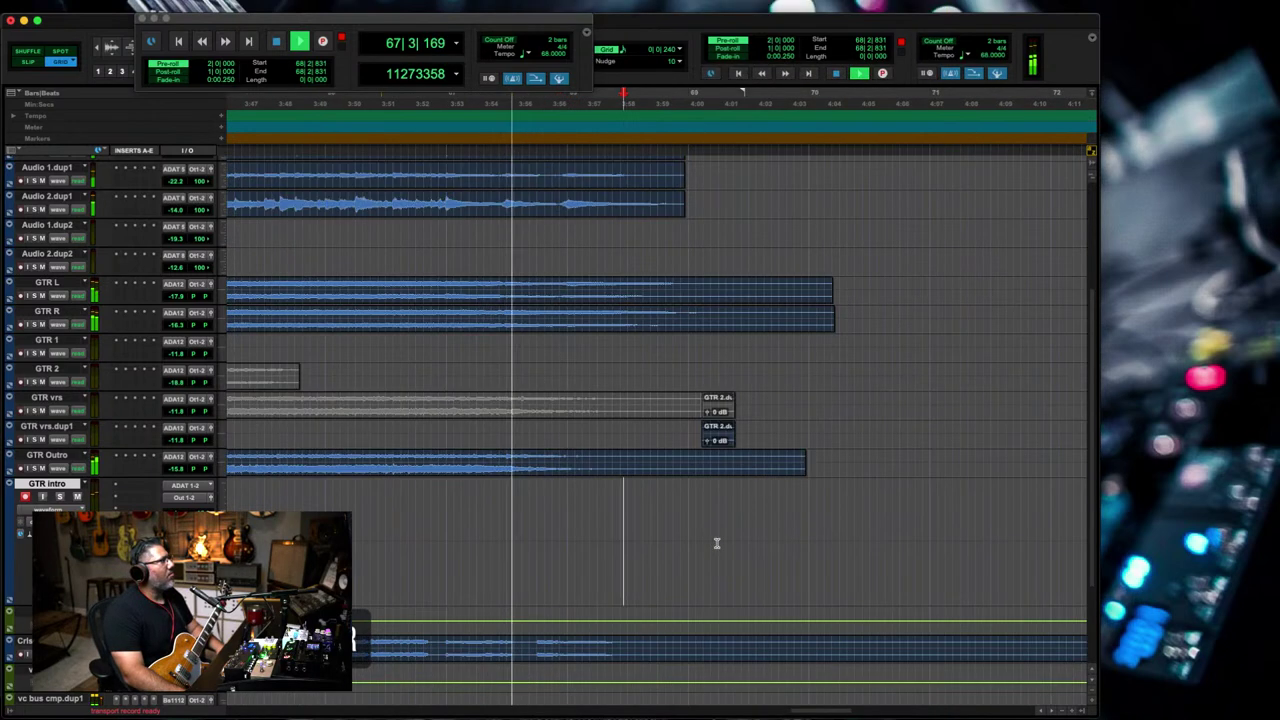
click(580, 550)
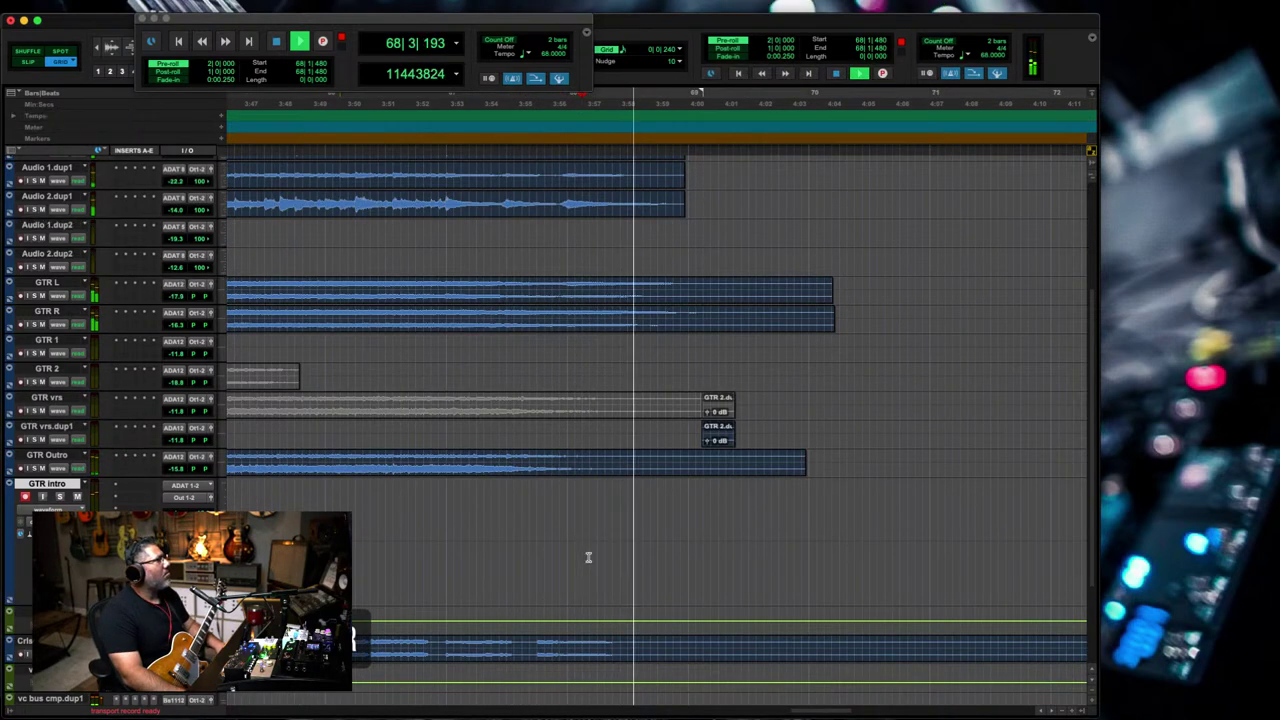
click(582, 556)
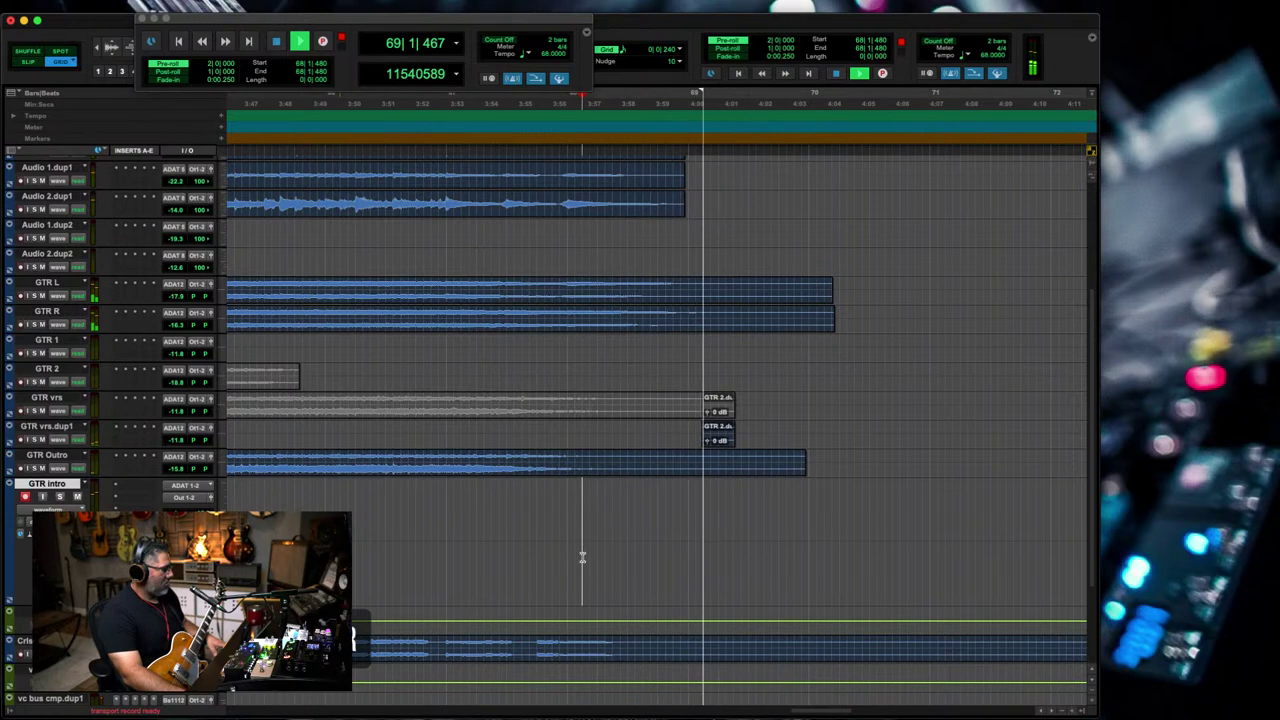
key(super+v)
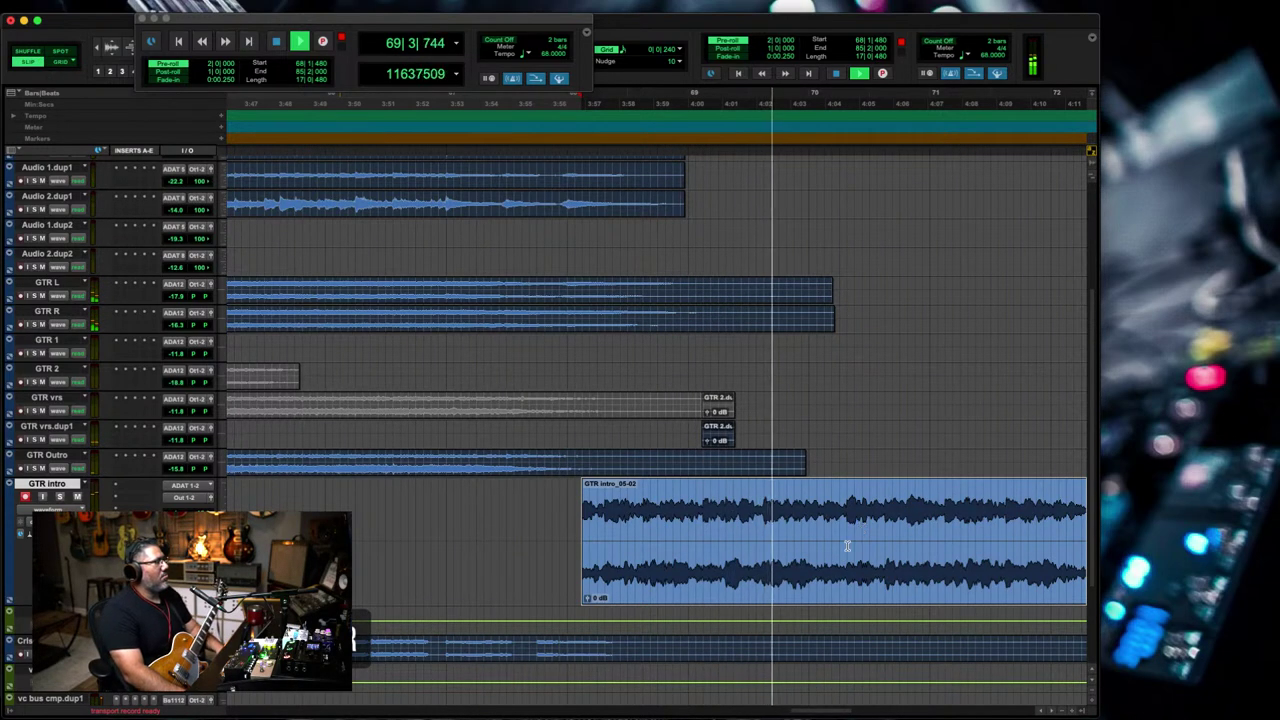
- Audition the intro part pasted at 68|1|480 and delete it from the GTR intro track
click(626, 537)
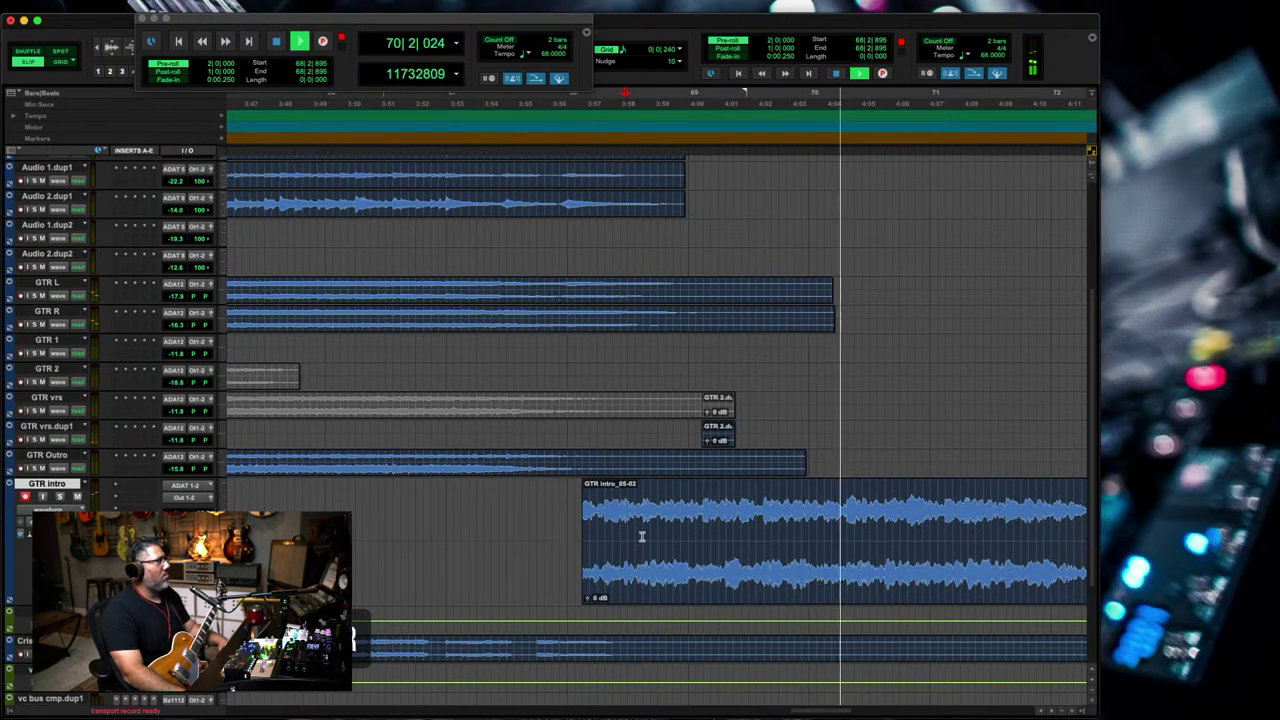
key(space)
double_click(640, 537)
key(Delete)
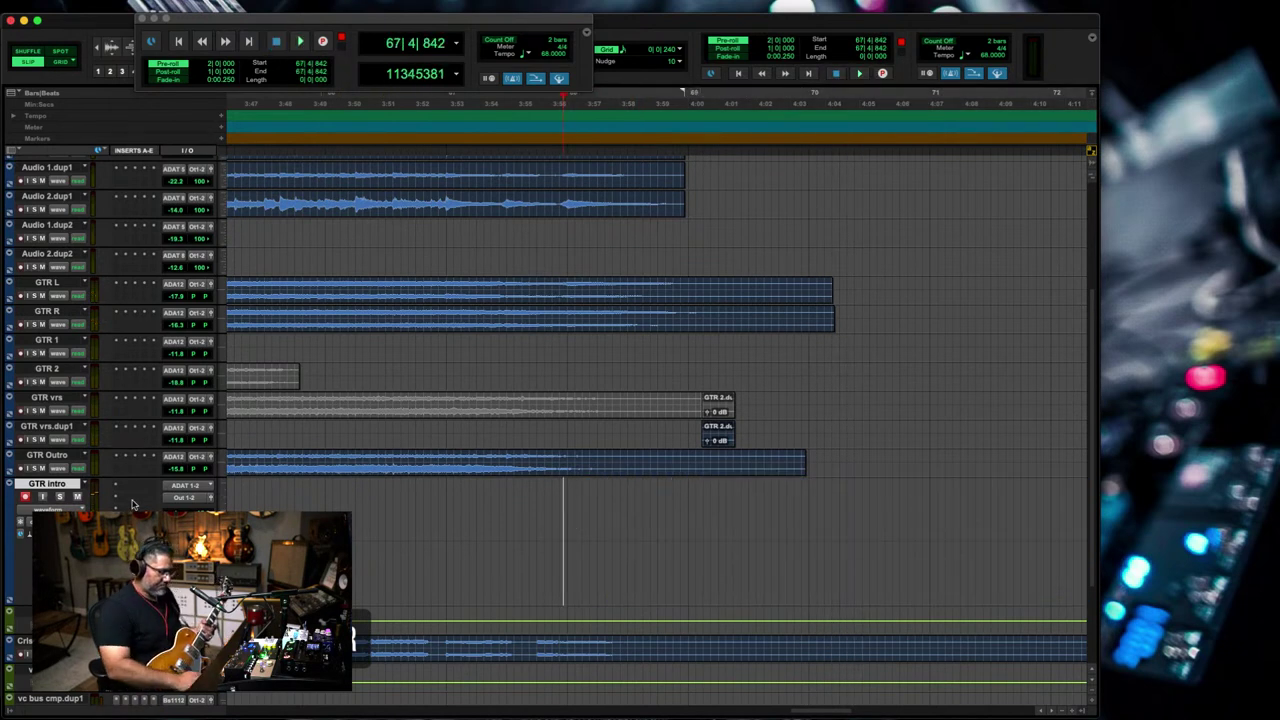
- Record a new ending take on the GTR intro track from 67|4|842 until about 71|3
key(space)
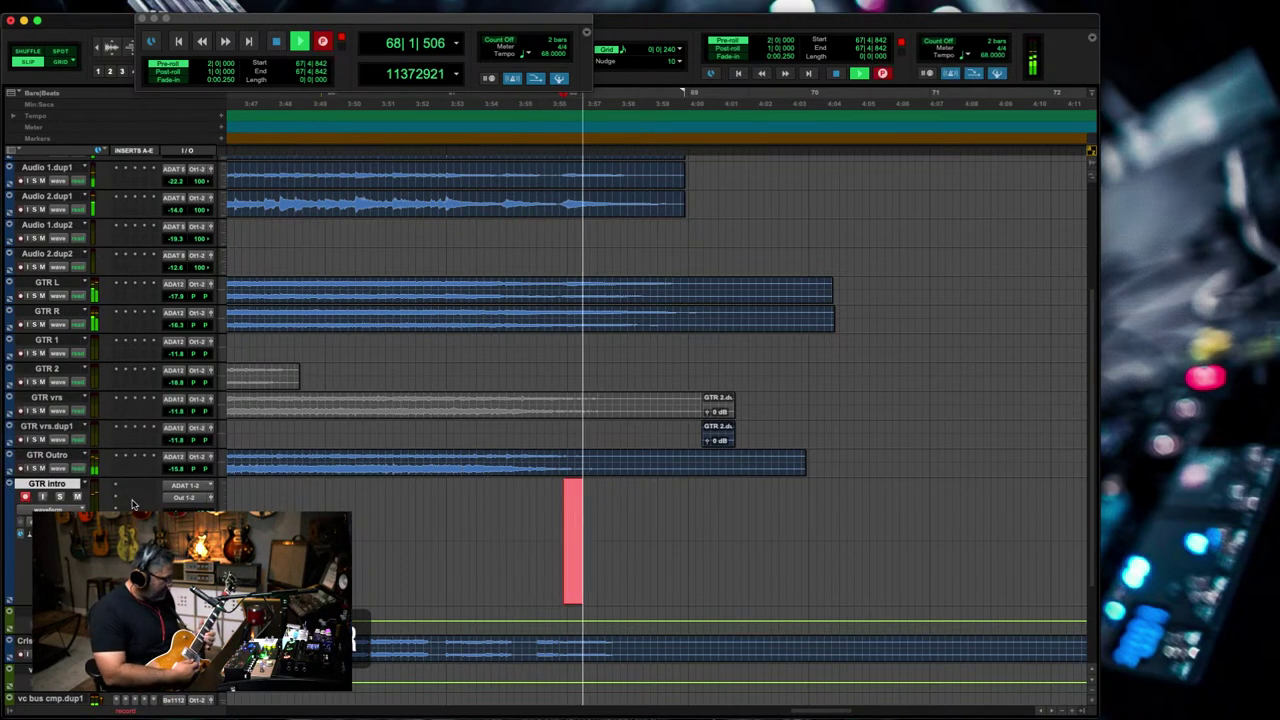
key(space)
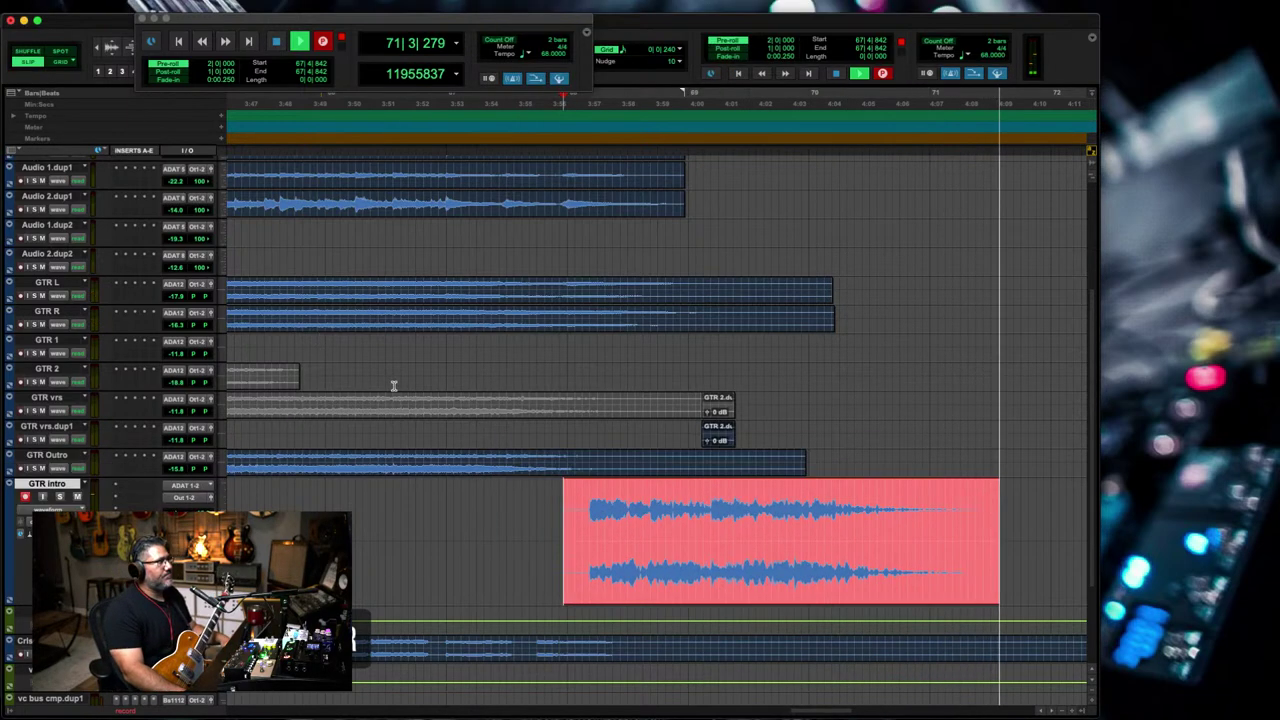
key(space)
- Separate the first note of the new GTR intro ending take and align its attack to the grid at 68|1|720
key(alt+Tab)
key(alt+Tab)
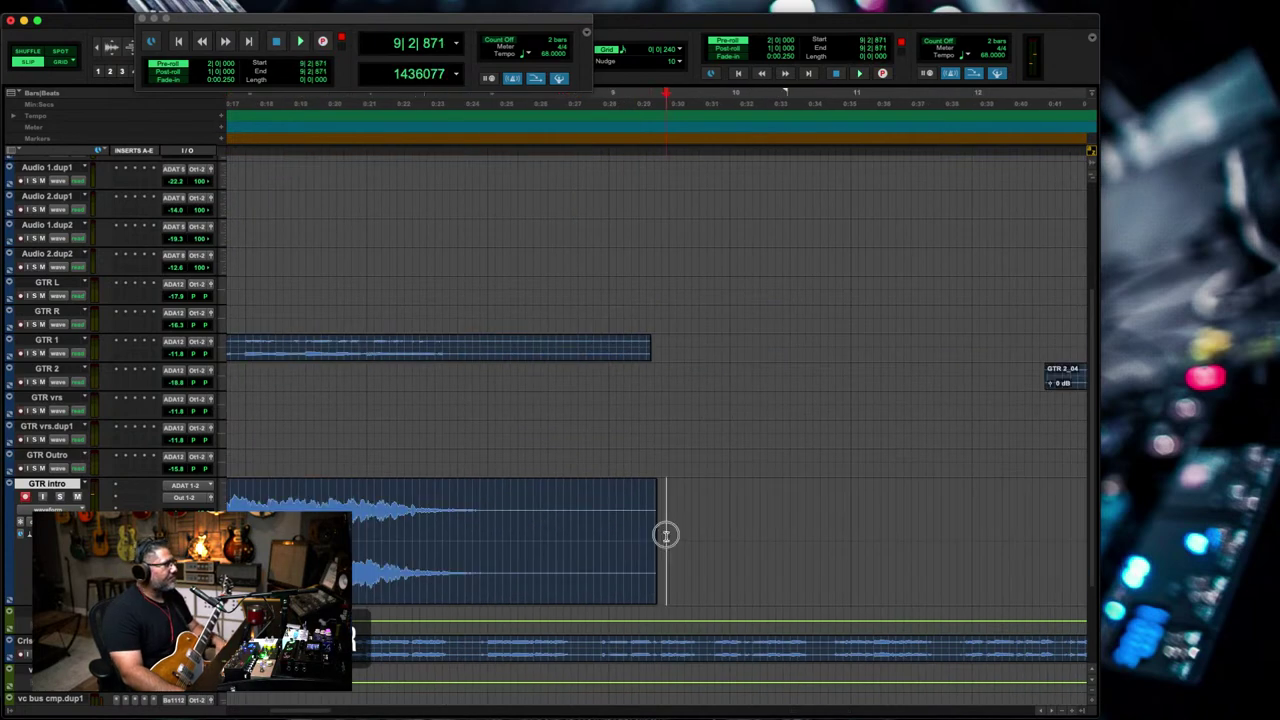
key(r)
key(r)
key(r)
key(r)
key(r)
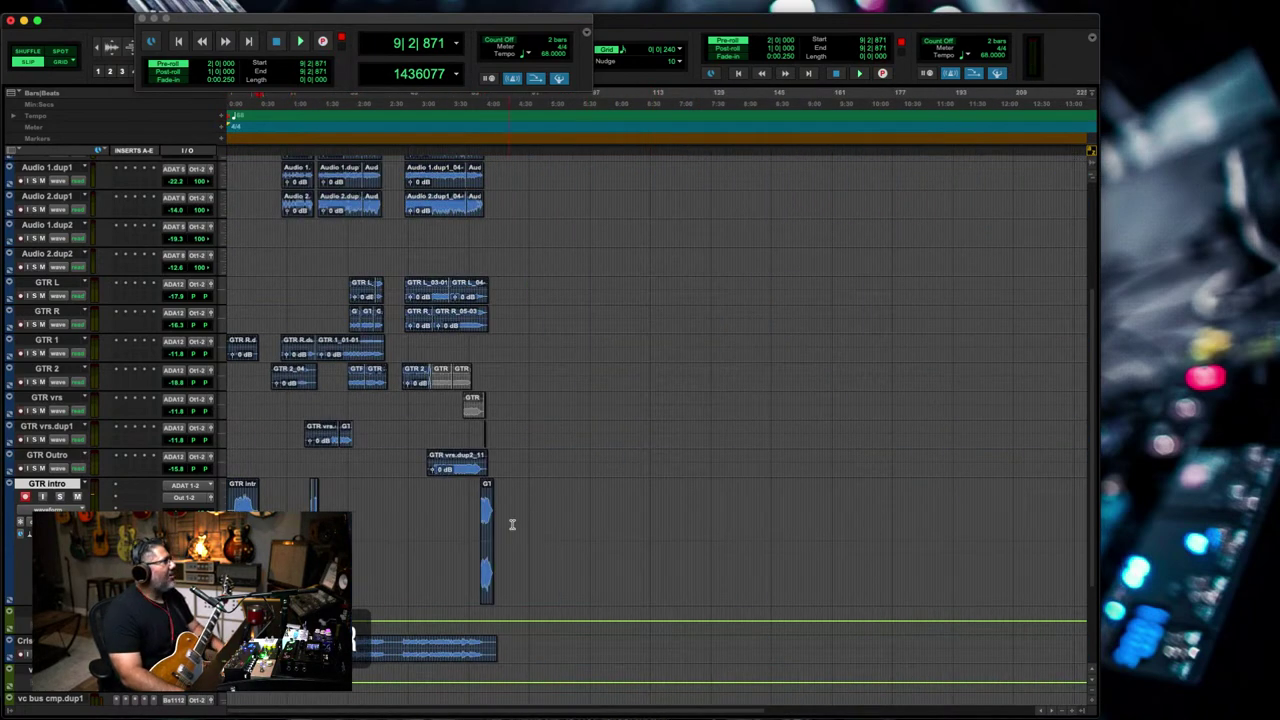
scroll(646, 550, up, 10)
scroll(666, 542, up, 5)
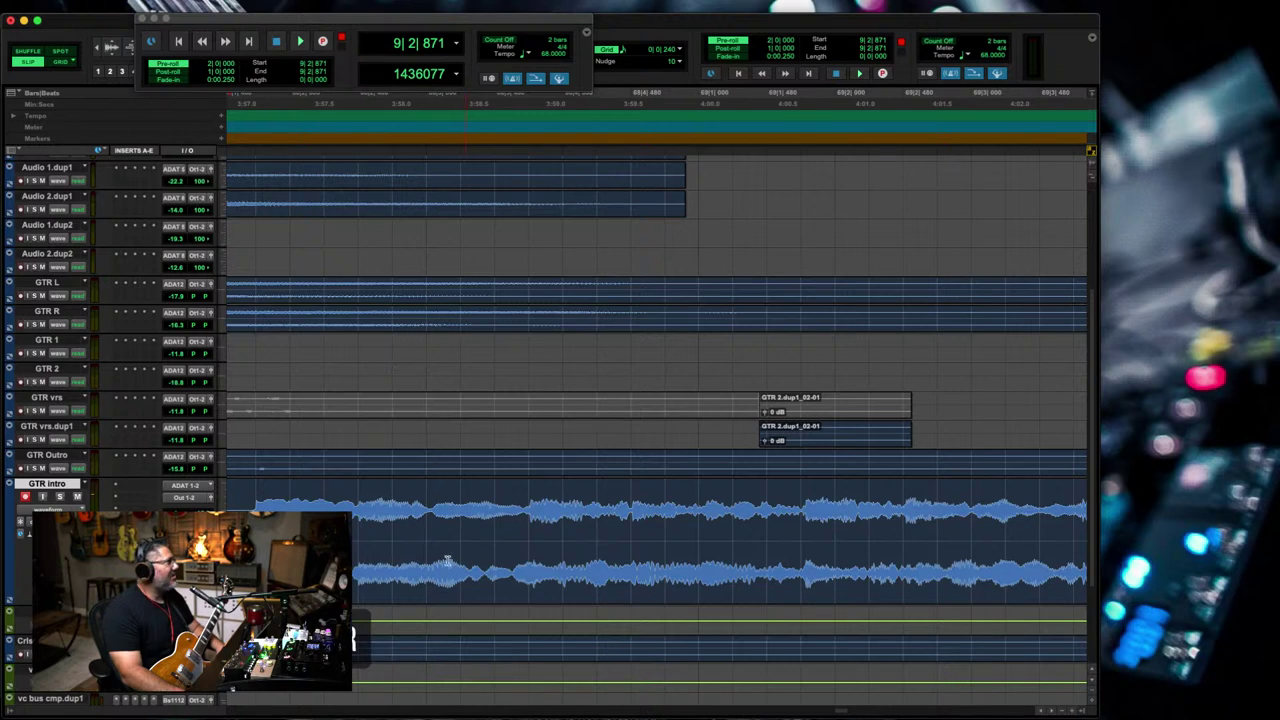
scroll(520, 555, down, 2)
scroll(512, 561, up, 3)
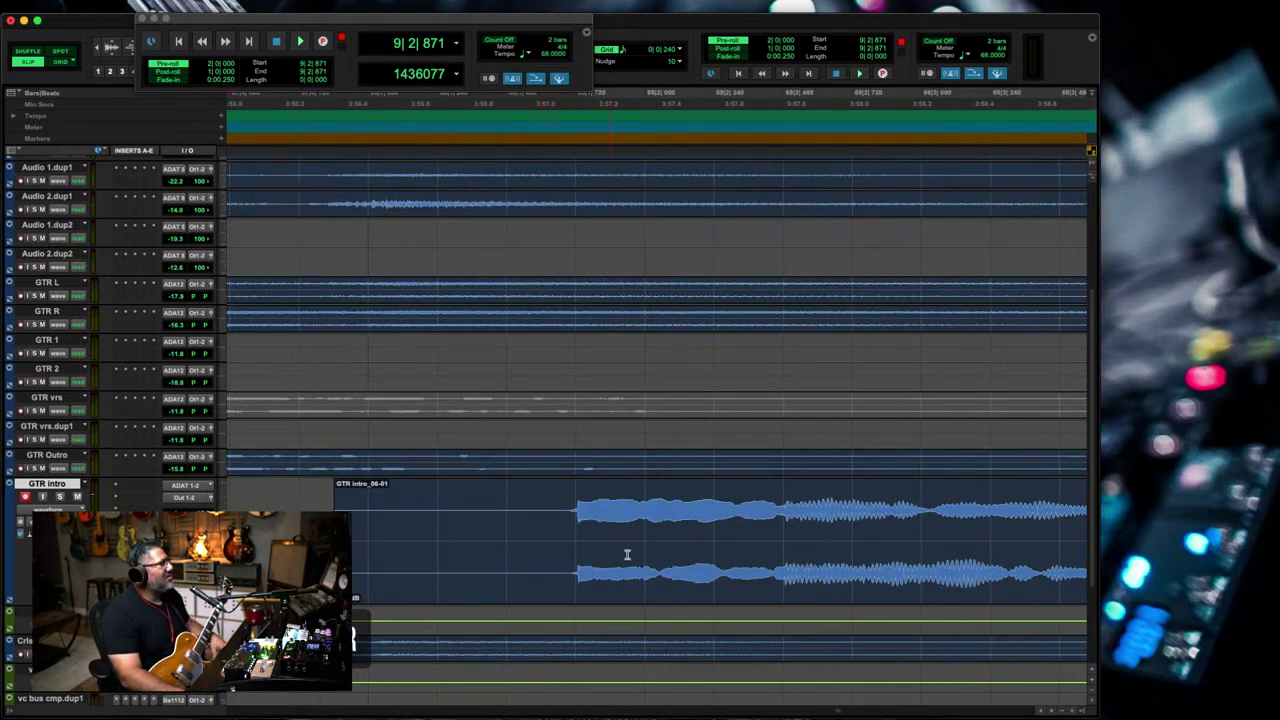
drag(441, 529, 441, 529)
drag(631, 554, 623, 553)
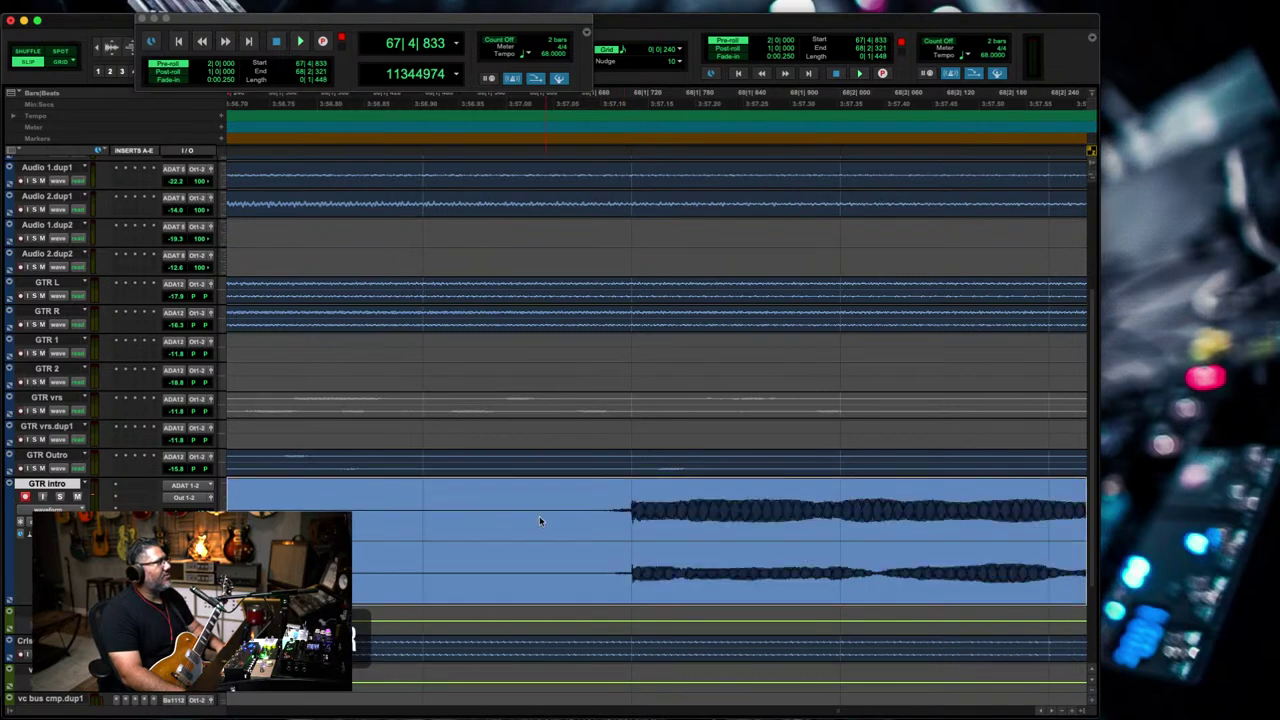
- Trim the silence before the first ending note to 68|1|600 and close the gap to the following GTR intro clip
drag(527, 521, 476, 527)
key(BackSpace)
double_click(423, 531)
key(BackSpace)
key(r)
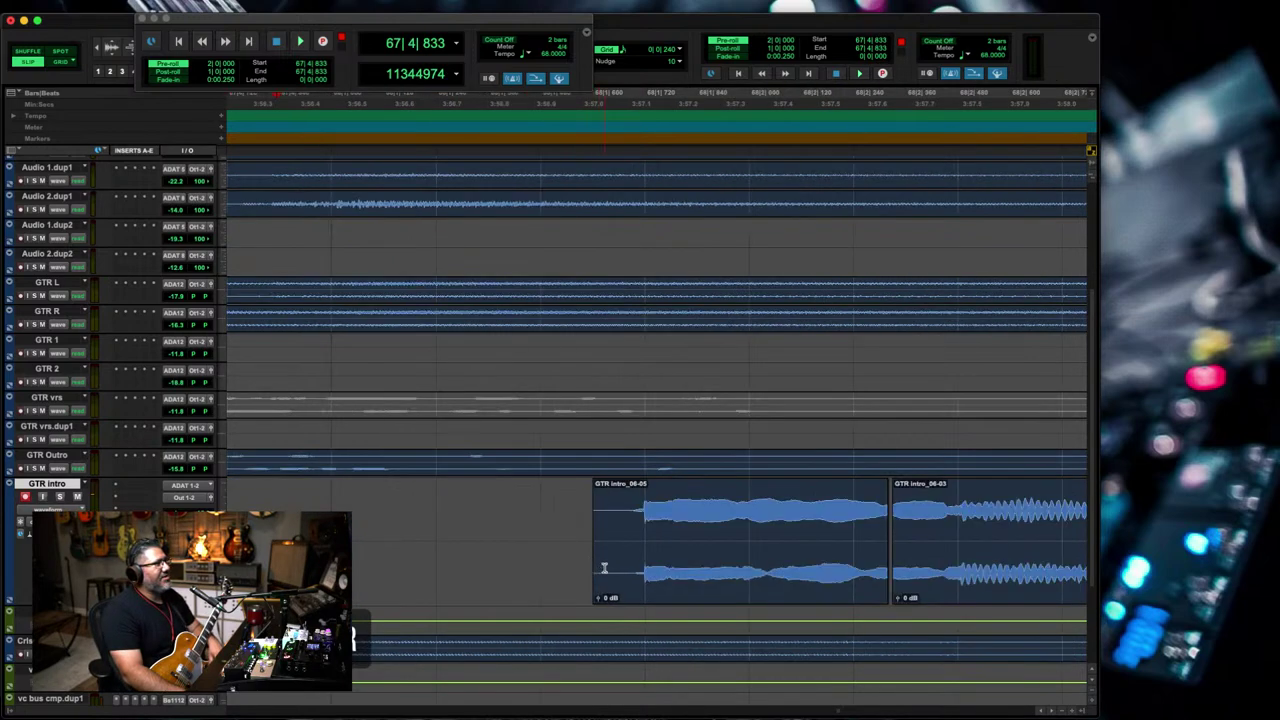
key(r)
key(r)
key(r)
drag(632, 543, 612, 548)
drag(716, 535, 898, 548)
key(r)
key(r)
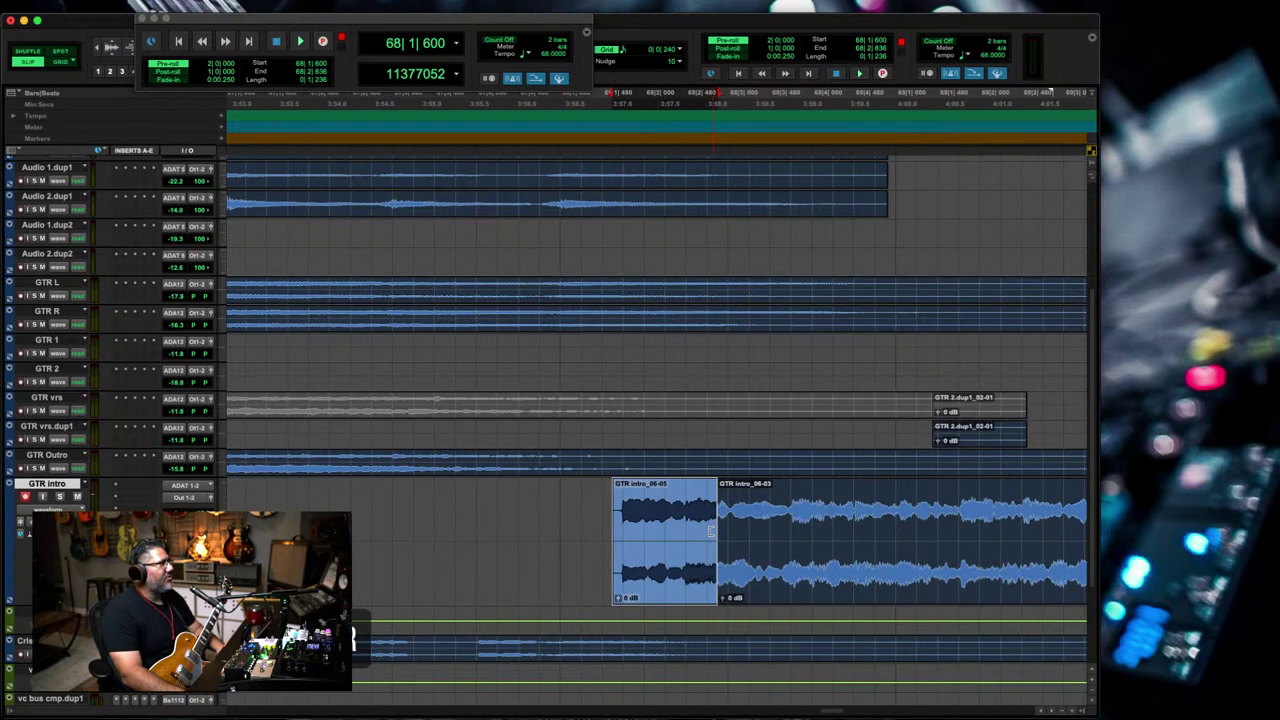
- Separate the note starting at 68|3|595, shift its attack to the grid at 68|3|720, and close the gap after it
drag(714, 531, 831, 530)
click(911, 525)
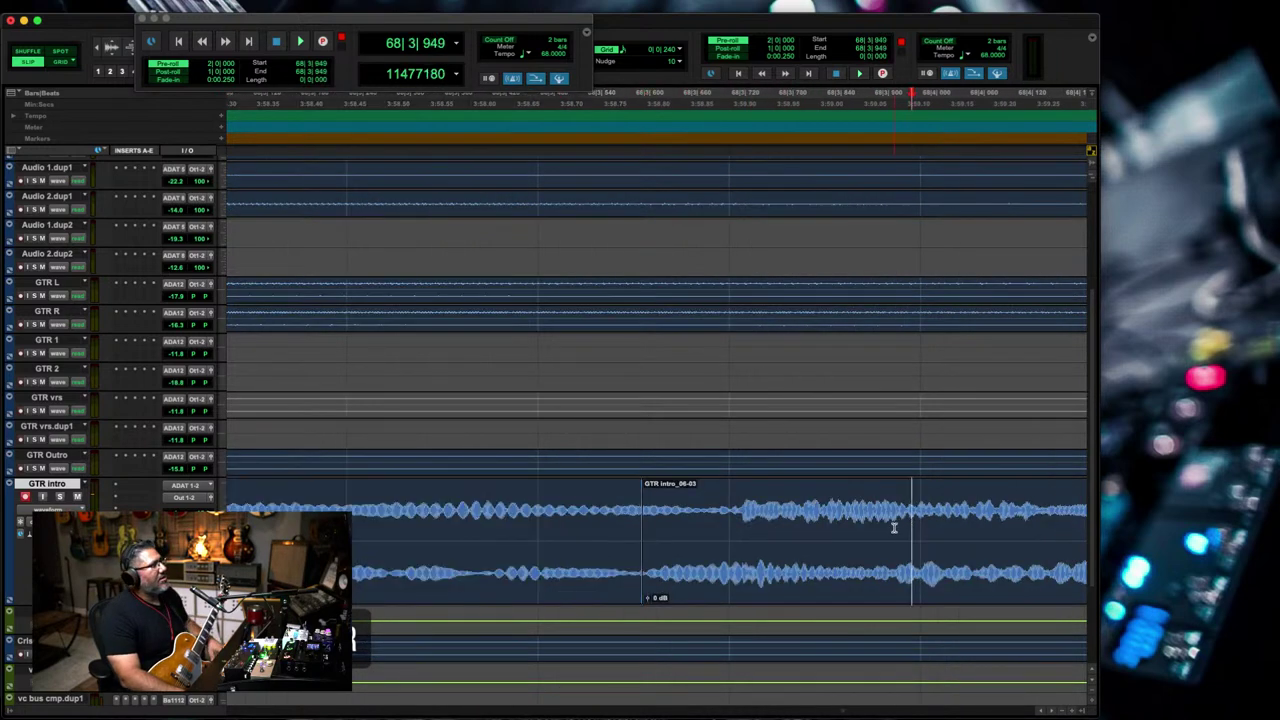
double_click(887, 528)
key(r)
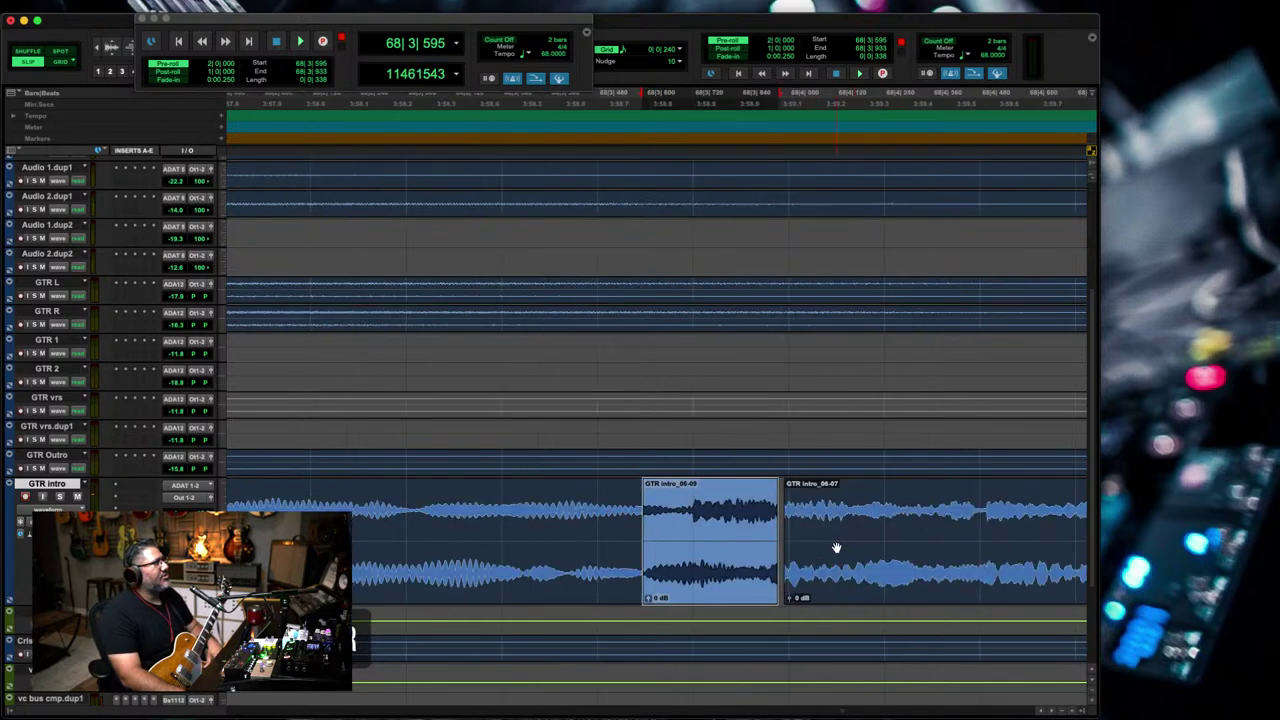
key(r)
key(r)
mouse_move(686, 547)
mouse_down()
mouse_move(781, 543)
mouse_move(689, 532)
mouse_up()
- Separate the GTR intro note near 68|4|483, align it to the grid, and extend its clip to meet the next one
click(757, 512)
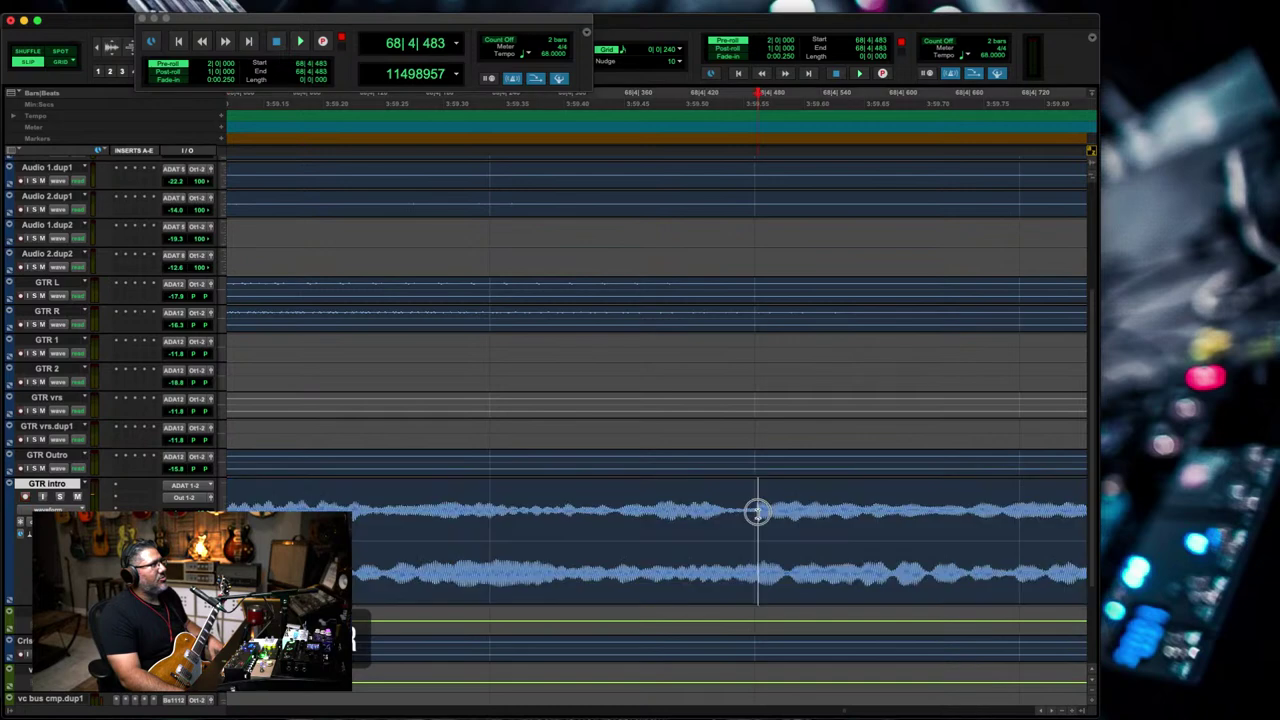
click(812, 545)
drag(755, 555, 595, 539)
click(752, 563)
key(r)
key(r)
key(r)
key(r)
key(F5)
drag(726, 541, 830, 548)
key(ctrl+bracketleft)
key(F5)
drag(890, 546, 772, 546)
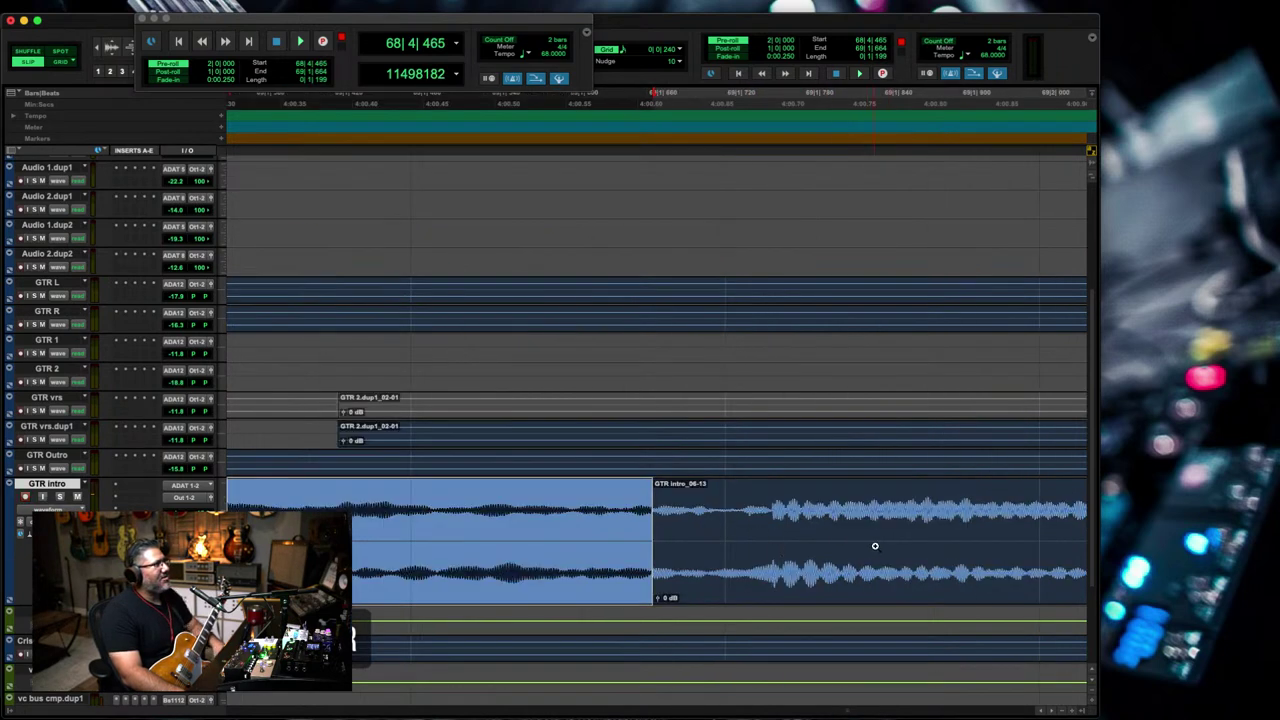
- Split the GTR intro clip at 69|1|835 and move the floating transport window clear of the editing tools
click(875, 548)
key(e)
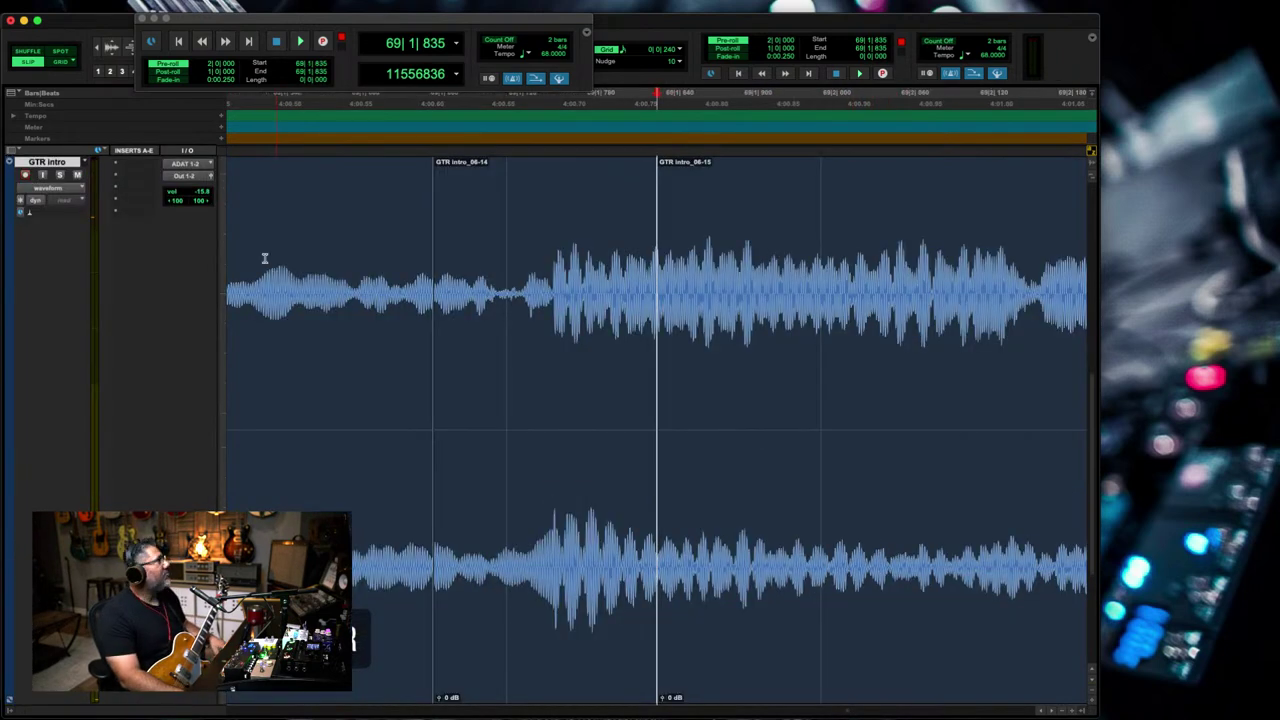
drag(221, 22, 358, 10)
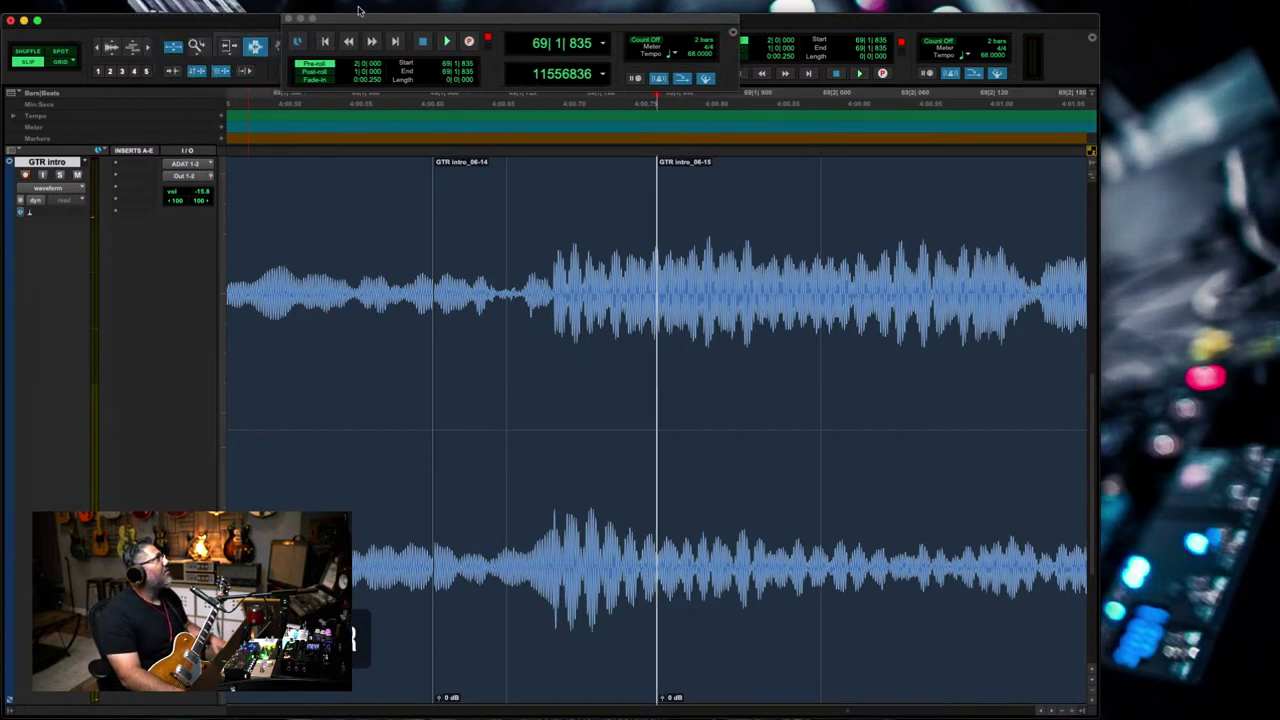
click(172, 50)
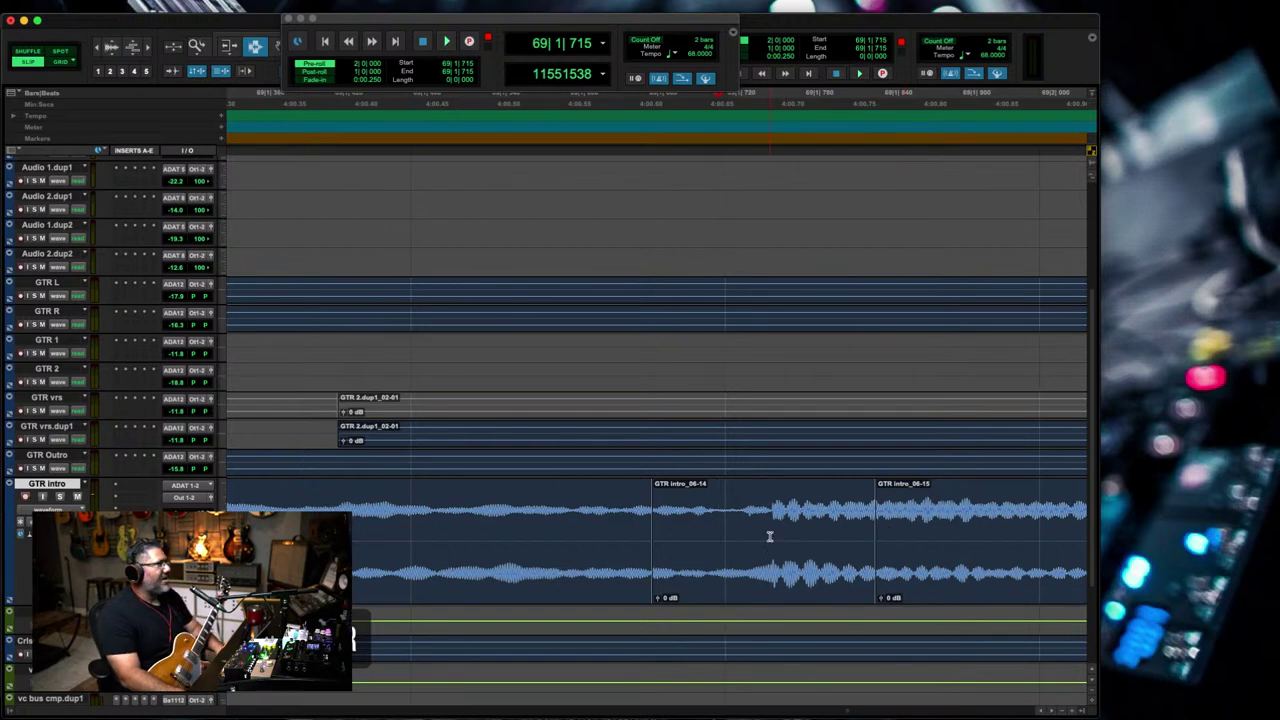
- Shift the separated note earlier onto the grid at 69|1|720 and adjust its clip to start at 69|1|653 without gaps
key(F8)
drag(787, 516, 748, 538)
drag(606, 534, 775, 568)
key(r)
key(r)
key(r)
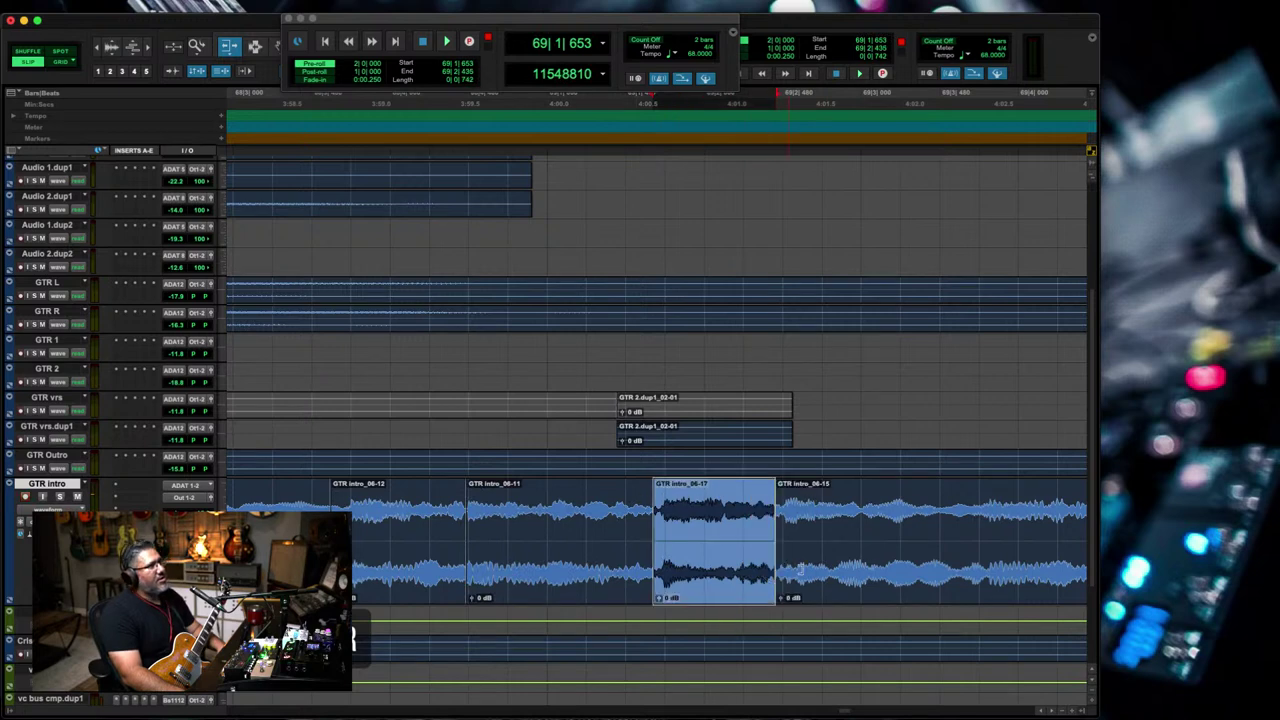
- Shift the GTR intro audio following 69|2 earlier onto the grid, with its clip starting at 69|2|413
drag(875, 540, 742, 540)
click(803, 537)
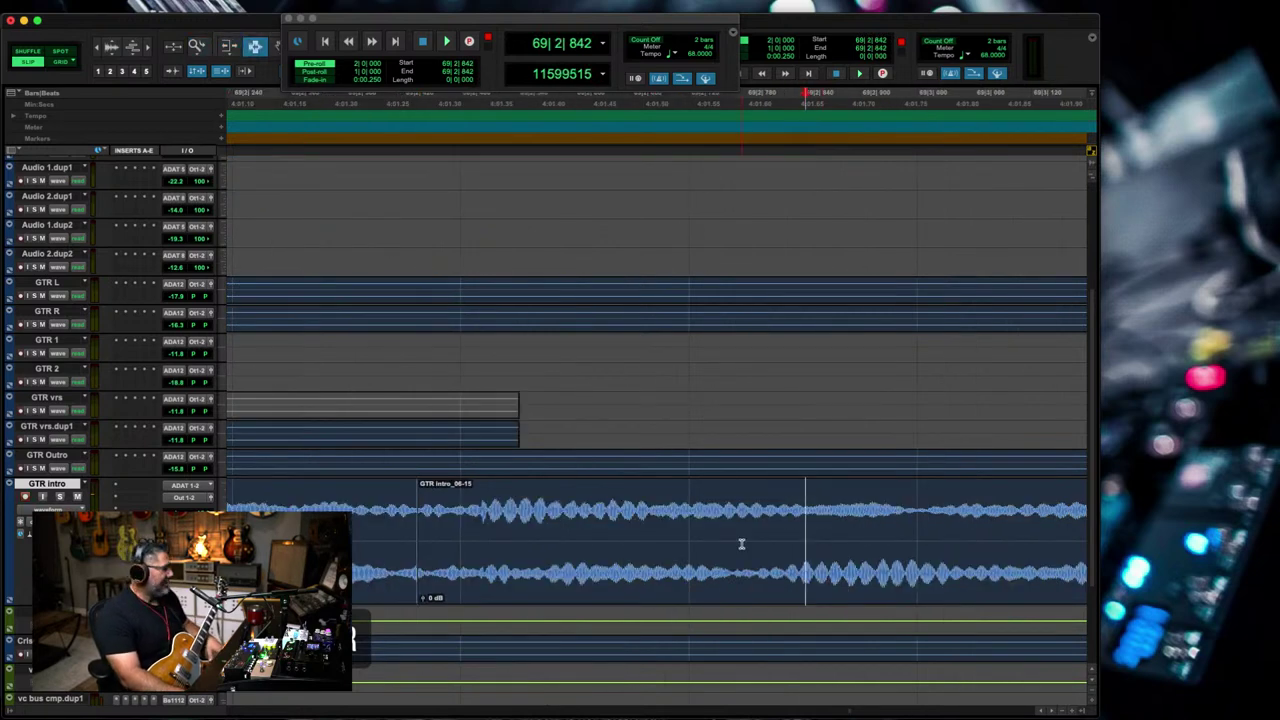
drag(629, 557, 849, 555)
key(r)
key(r)
key(r)
key(r)
drag(742, 557, 914, 557)
key(t)
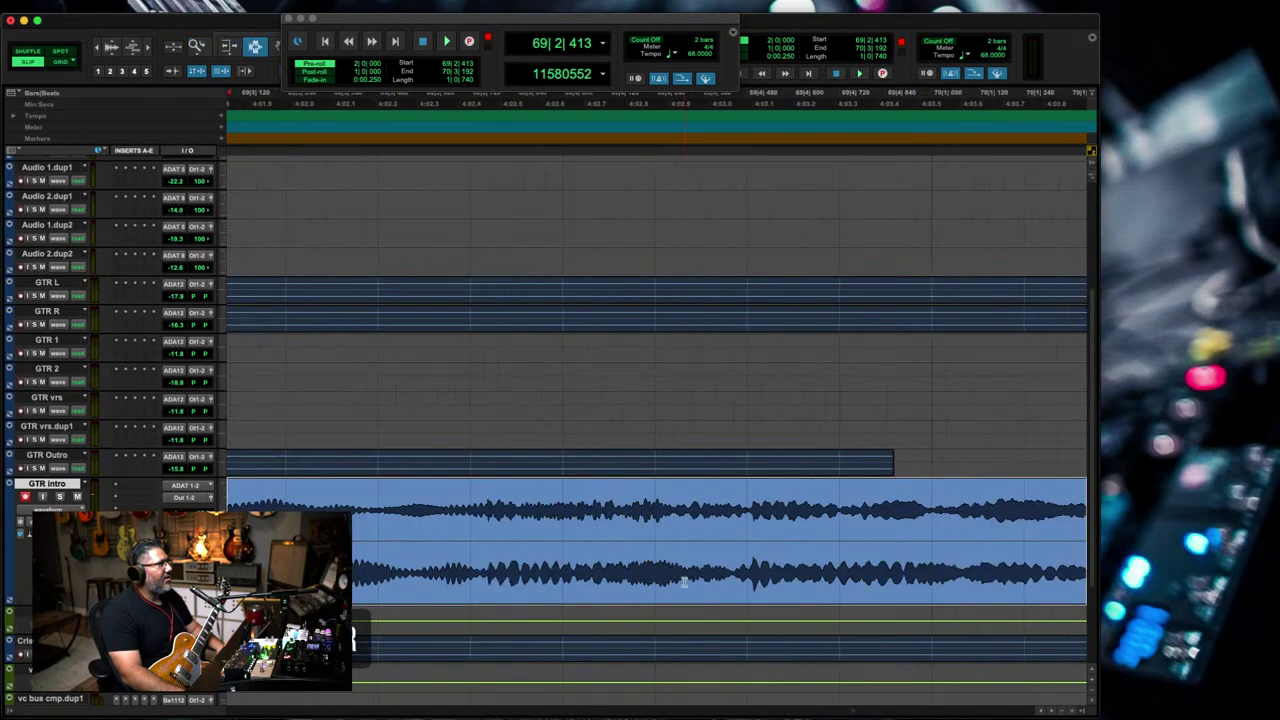
- Separate the final GTR intro note at about 69|4|492 and align it to the grid
click(752, 570)
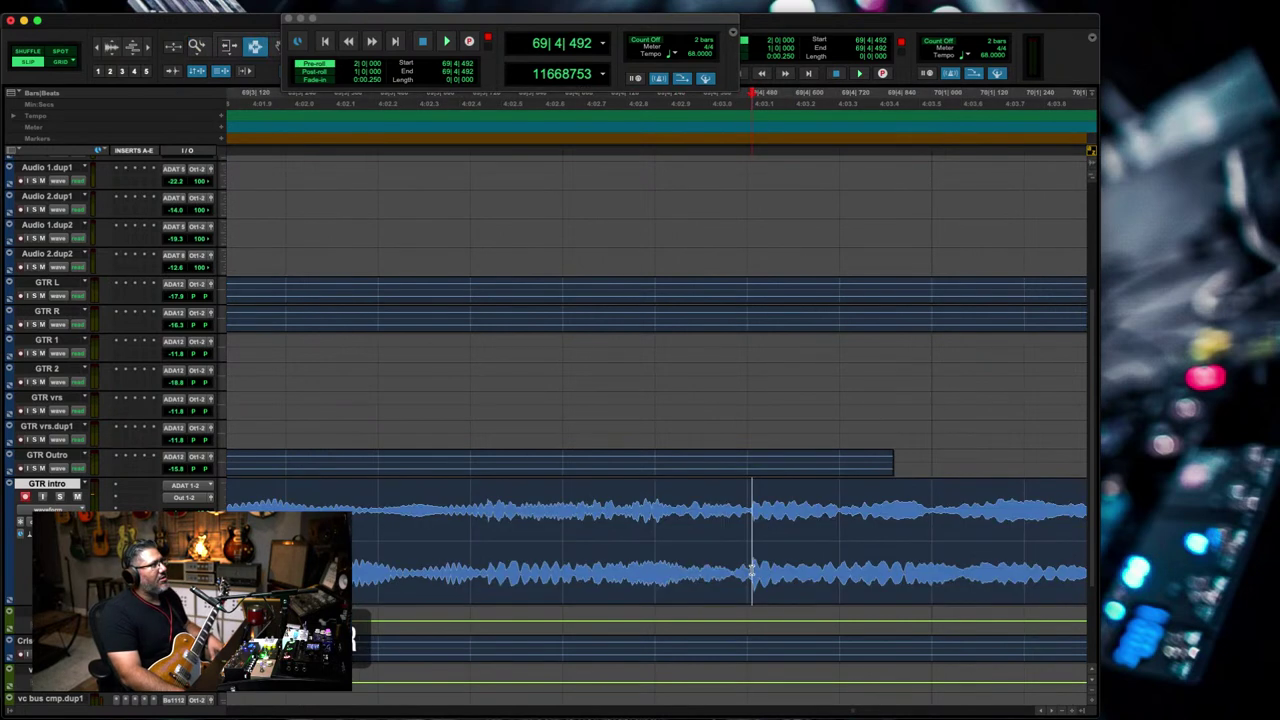
click(836, 569)
drag(751, 570, 471, 577)
key(F7)
key(r)
key(r)
key(F7)
- Apply fades to the tightened GTR intro clips and consolidate them into one clip from 67|4|218 to about bar 72
key(BackSpace)
key(ctrl+f)
key(Return)
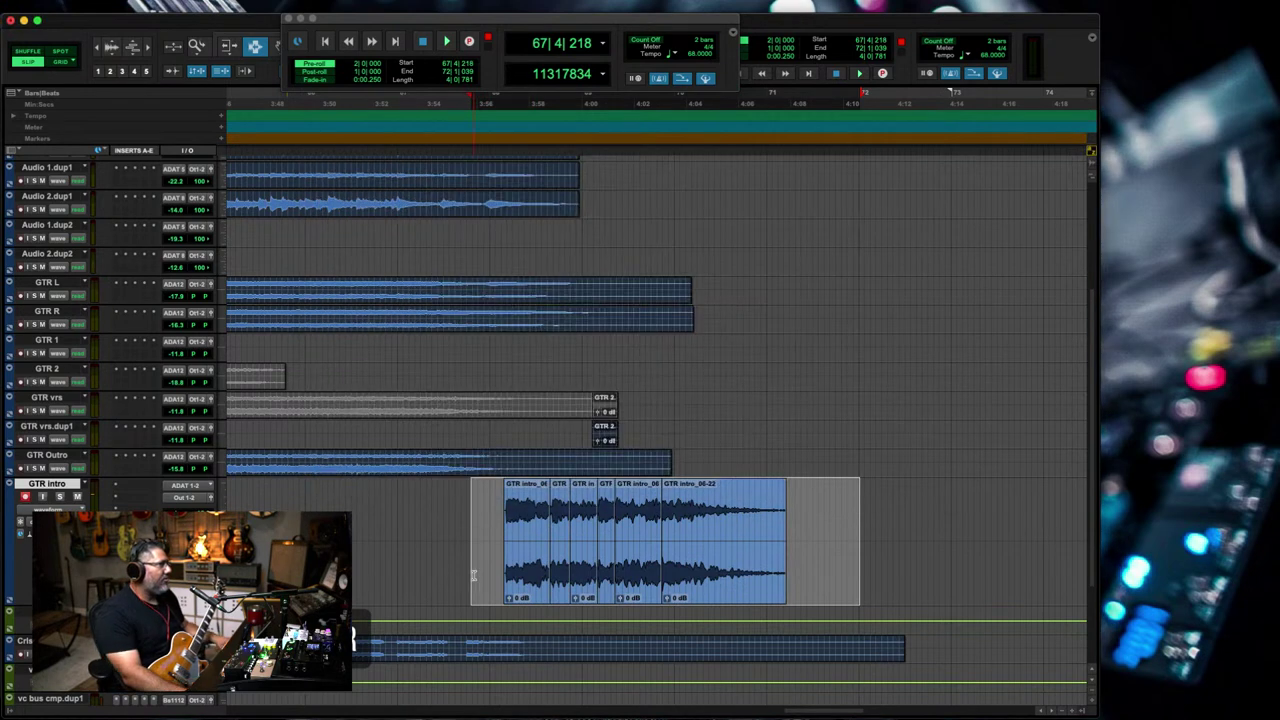
key(alt+shift+3)
- Play the ending and lower the GTR Outro level to -16.3 dB and GTR intro to about -21.0 dB
key(space)
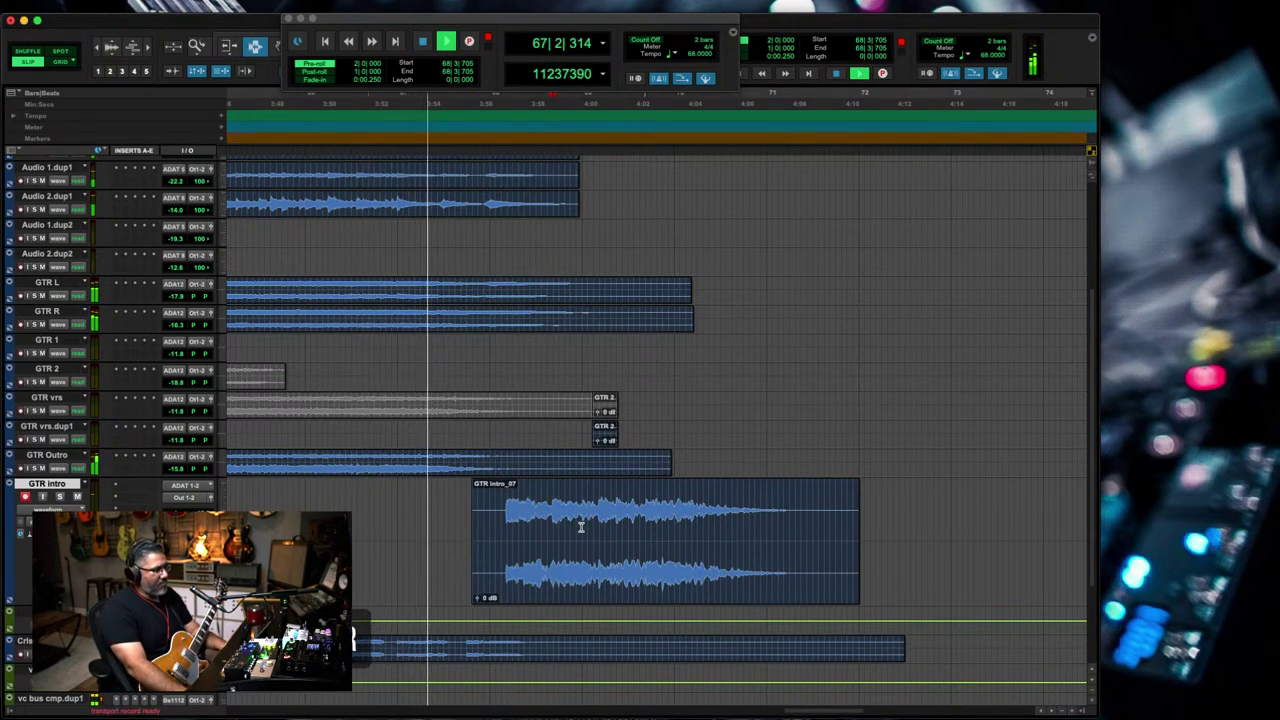
key(ctrl+equal)
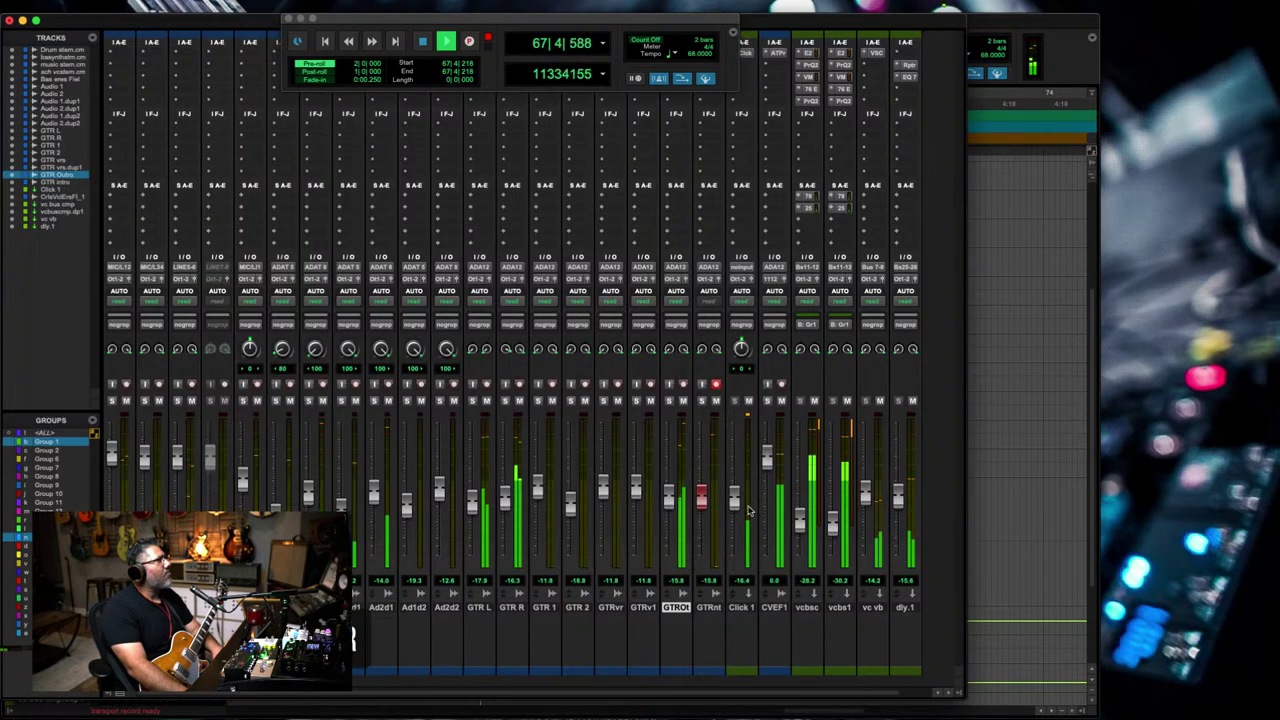
click(670, 502)
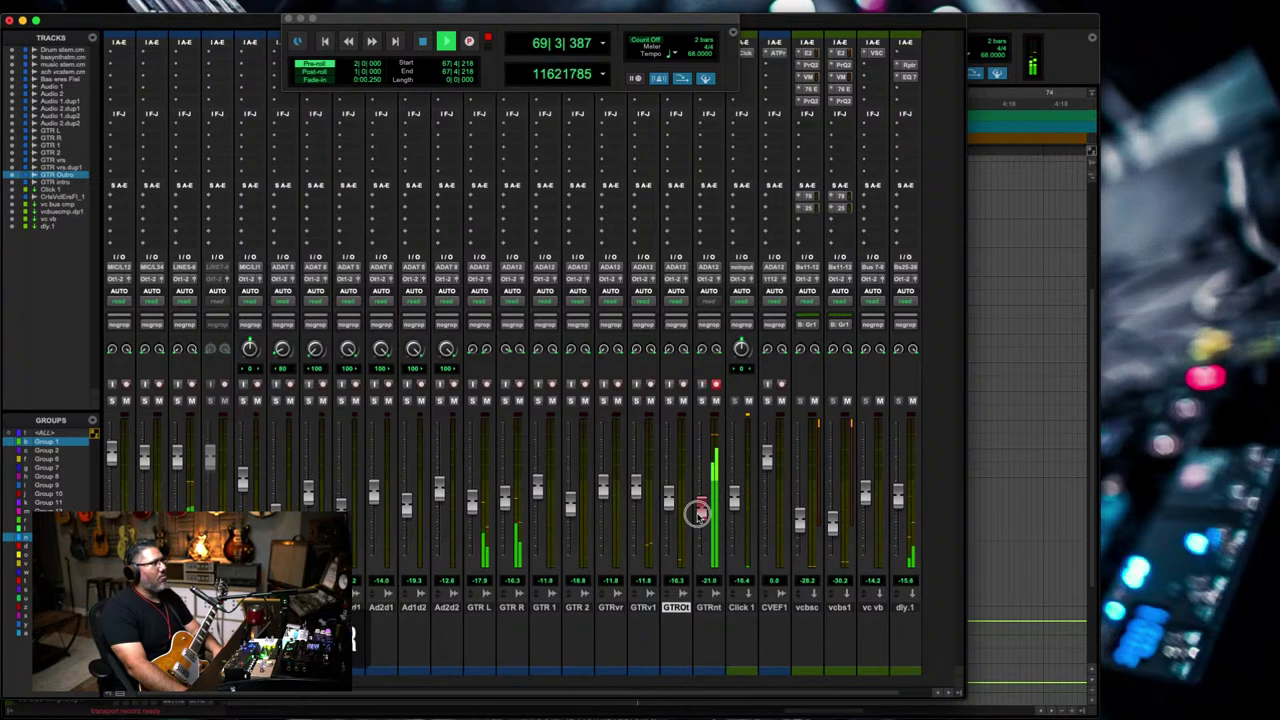
key(ctrl+equal)
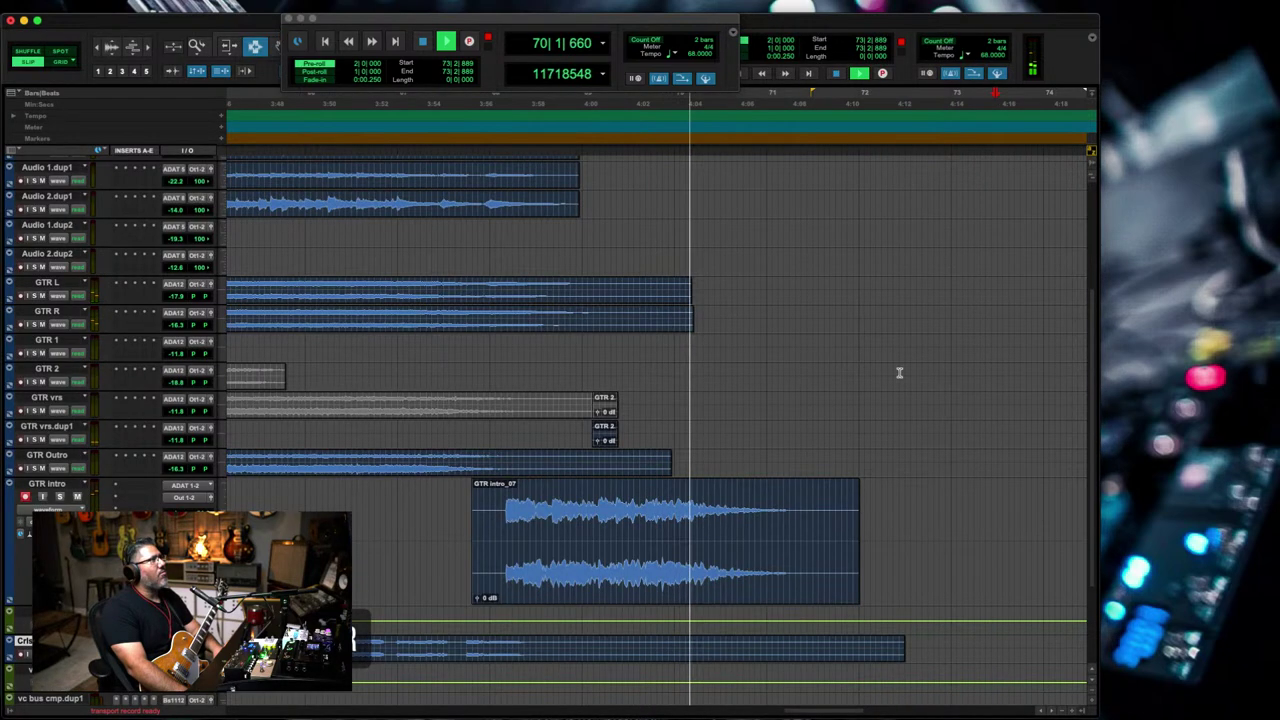
key(space)
- Play the end of the middle guitar section from 41|3|328
key(r)
key(r)
key(r)
key(r)
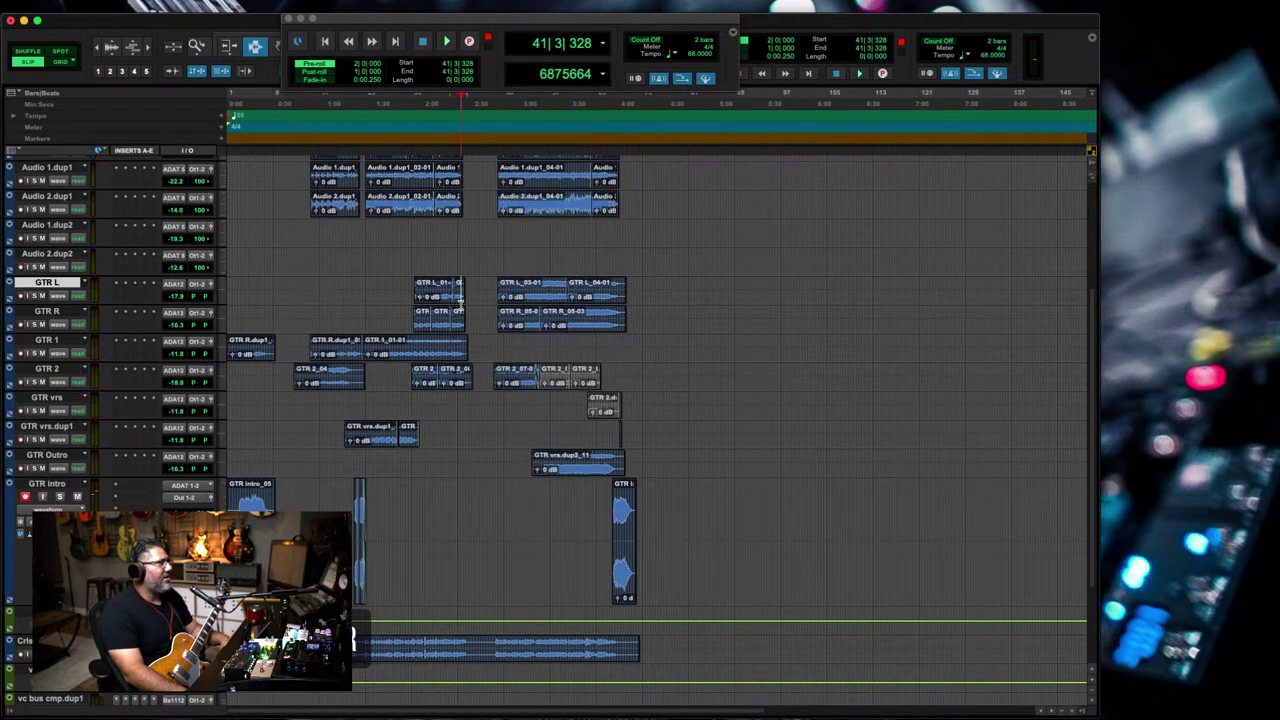
key(space)
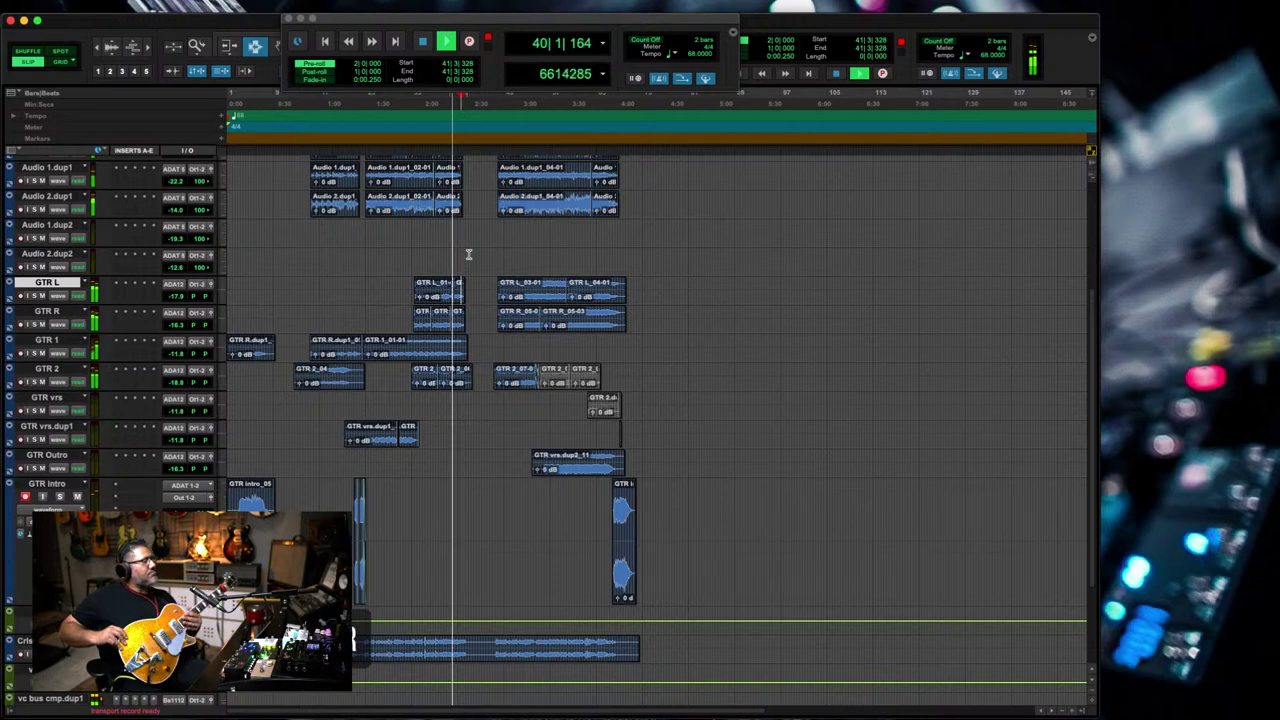
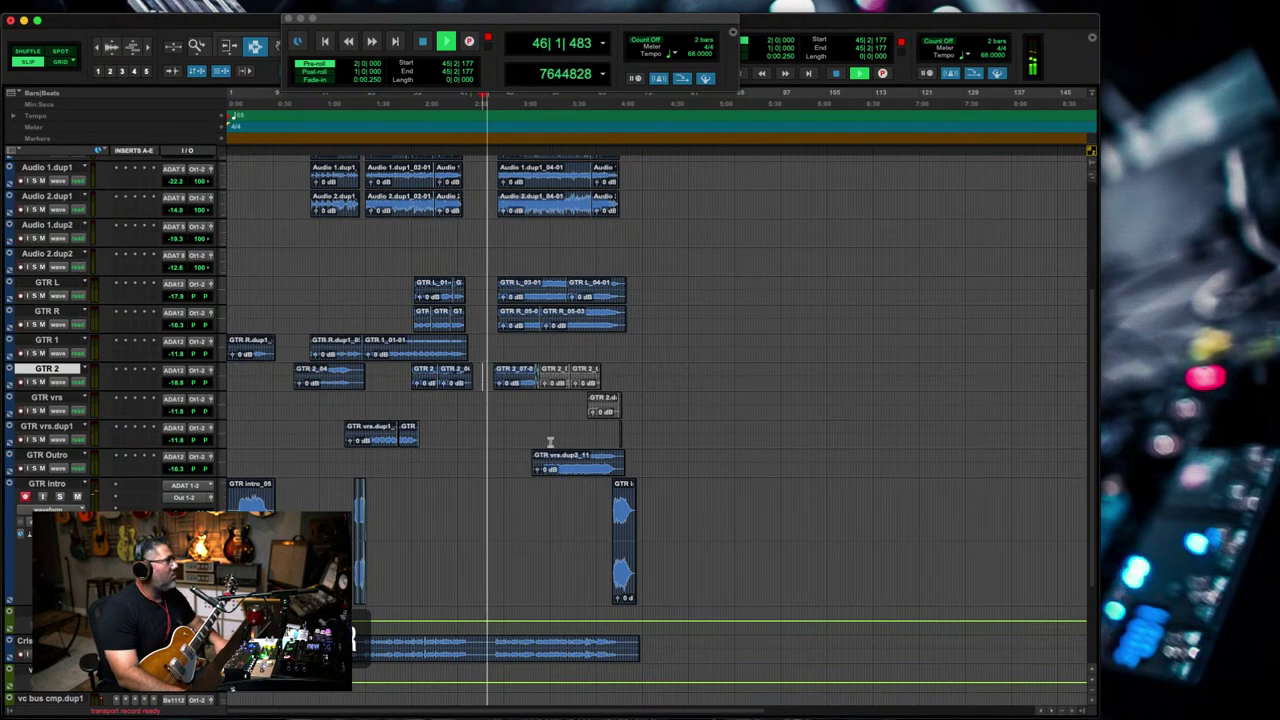
- Audition the gap between the GTR 2 clips repeatedly from 45|1|005
key(F5)
drag(466, 385, 519, 392)
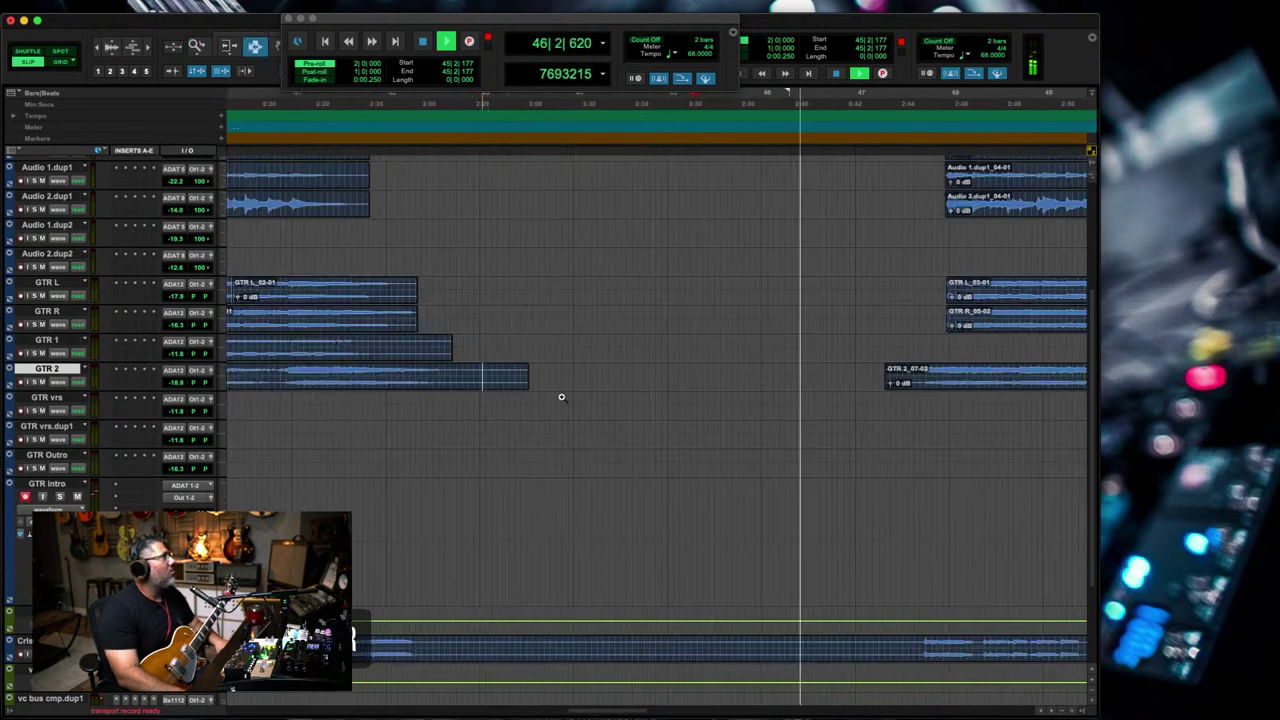
click(667, 386)
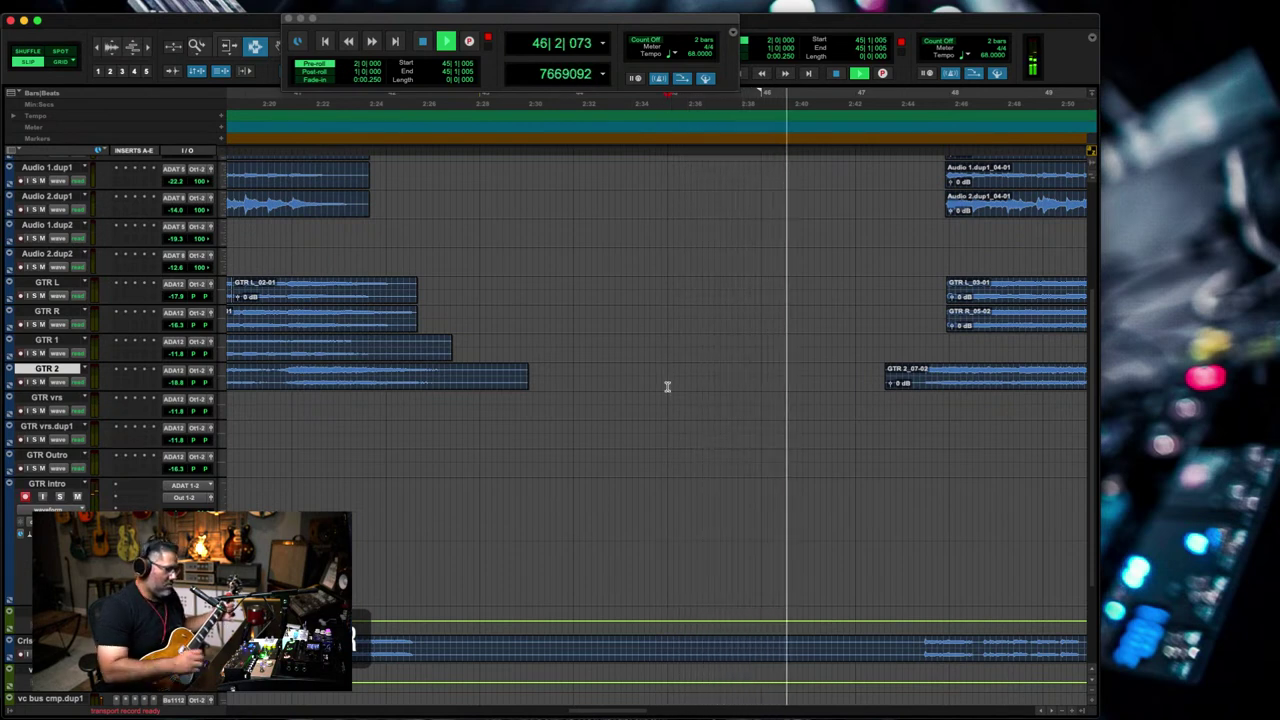
key(space)
key(space)
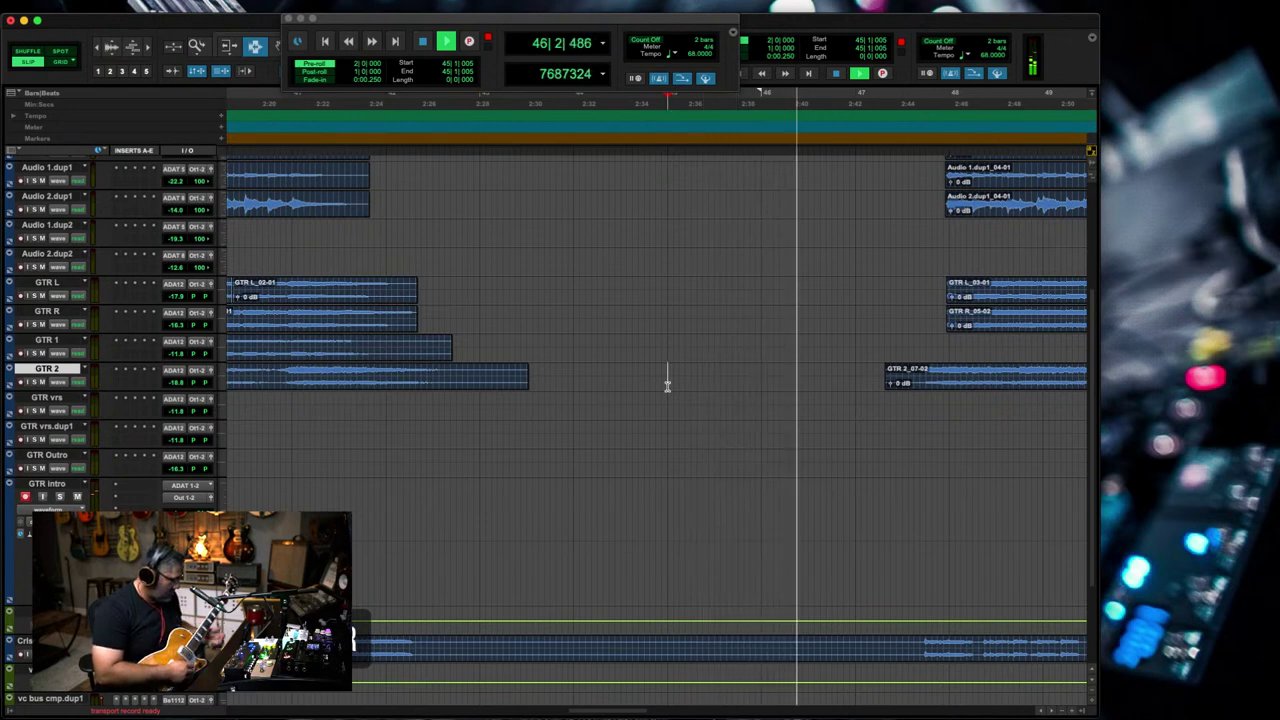
key(space)
key(space)
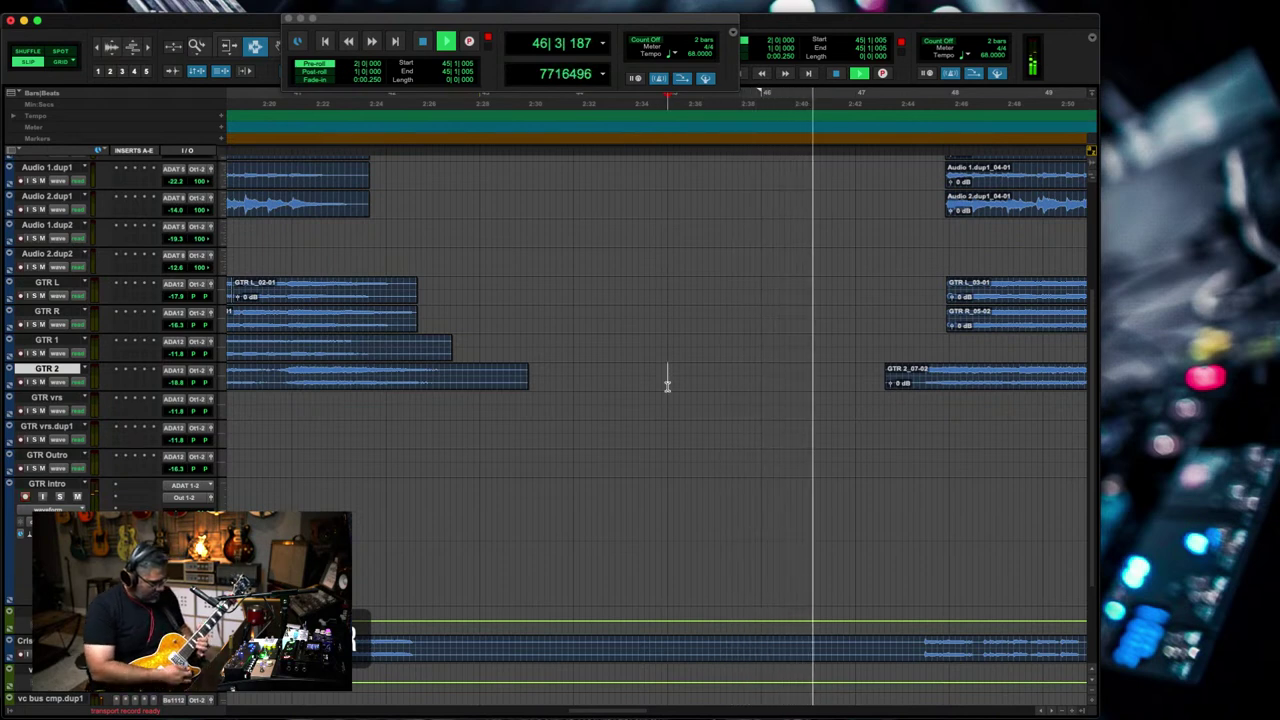
key(space)
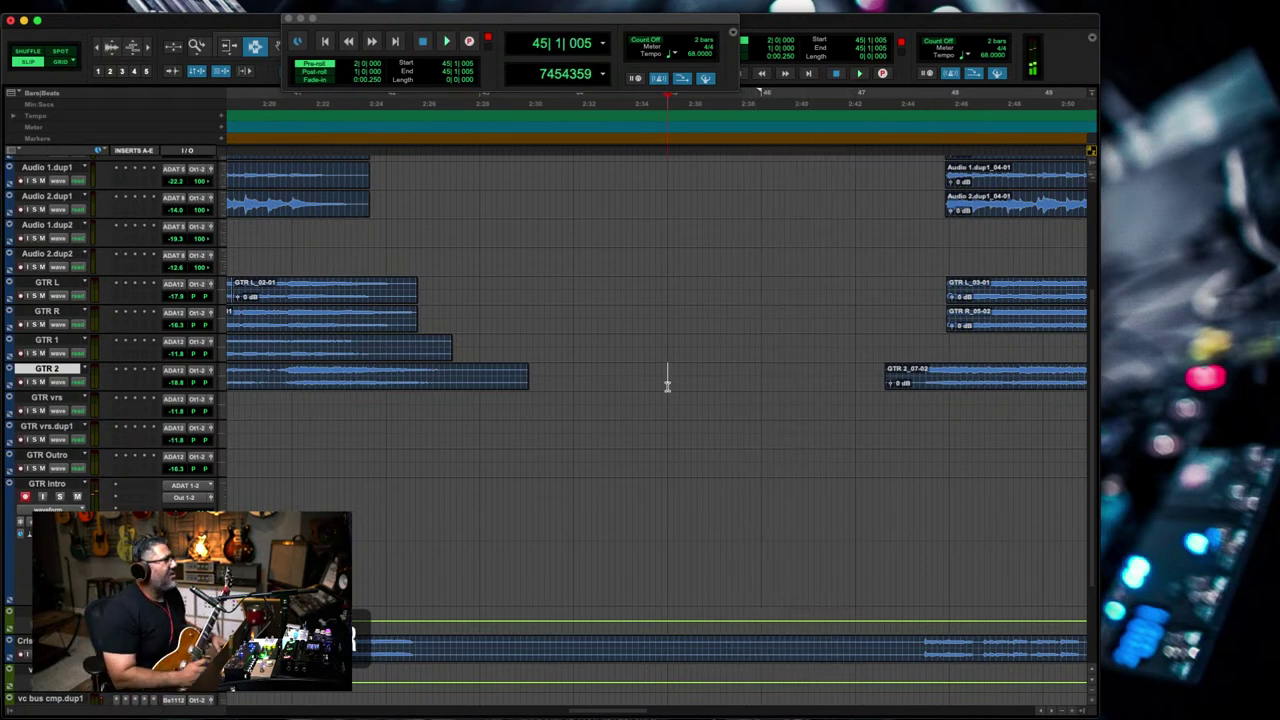
- Record a new guitar part on GTR intro from 45|1|005 to about bar 48 and extend the clip's start to 44|4|911
key(space)
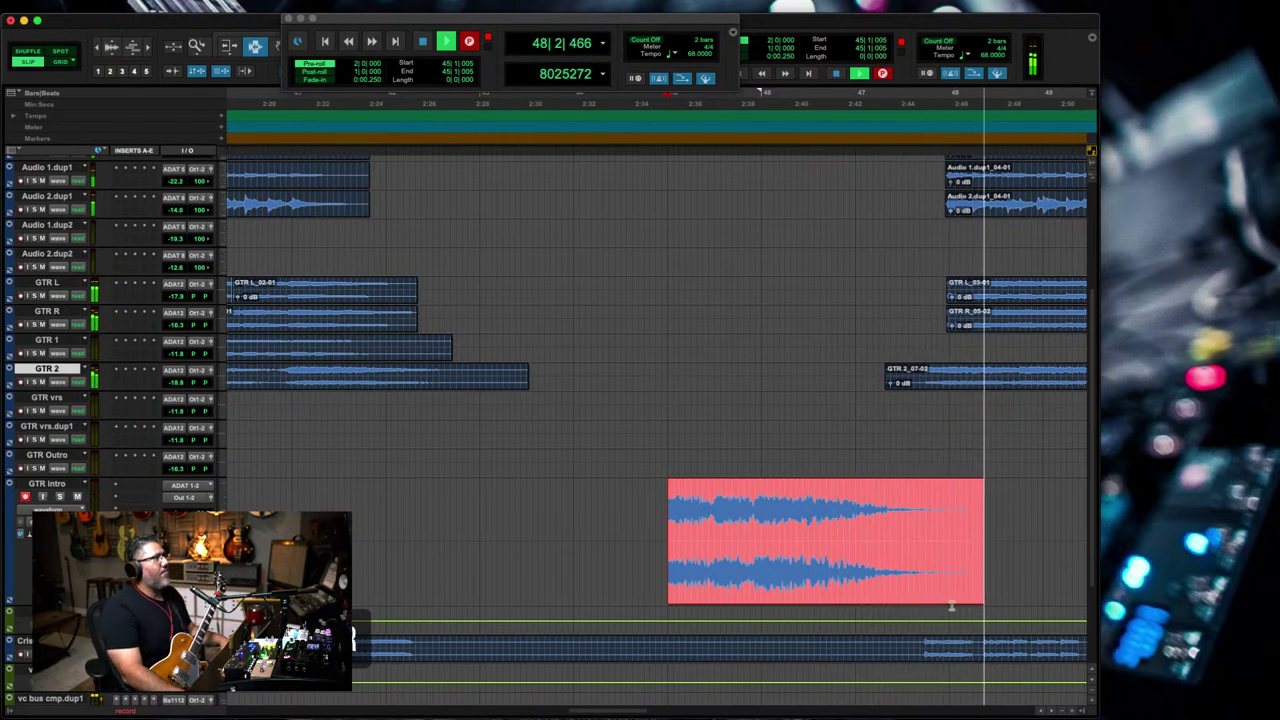
key(space)
drag(668, 525, 629, 555)
key(F5)
key(F7)
key(super+bracketright)
key(super+bracketright)
key(super+bracketright)
key(super+bracketright)
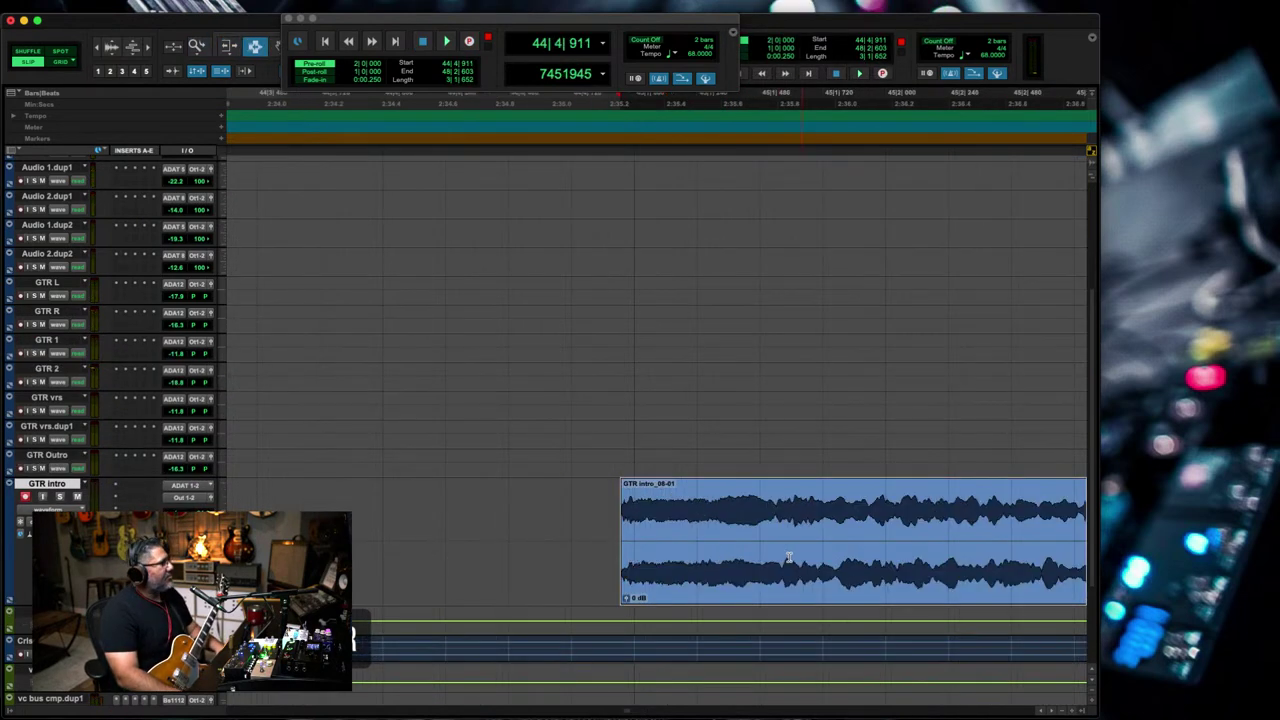
- Split the new GTR intro take near 45|1|662 and adjust its opening part to start at 44|4|924
click(778, 556)
drag(740, 542, 541, 531)
key(F8)
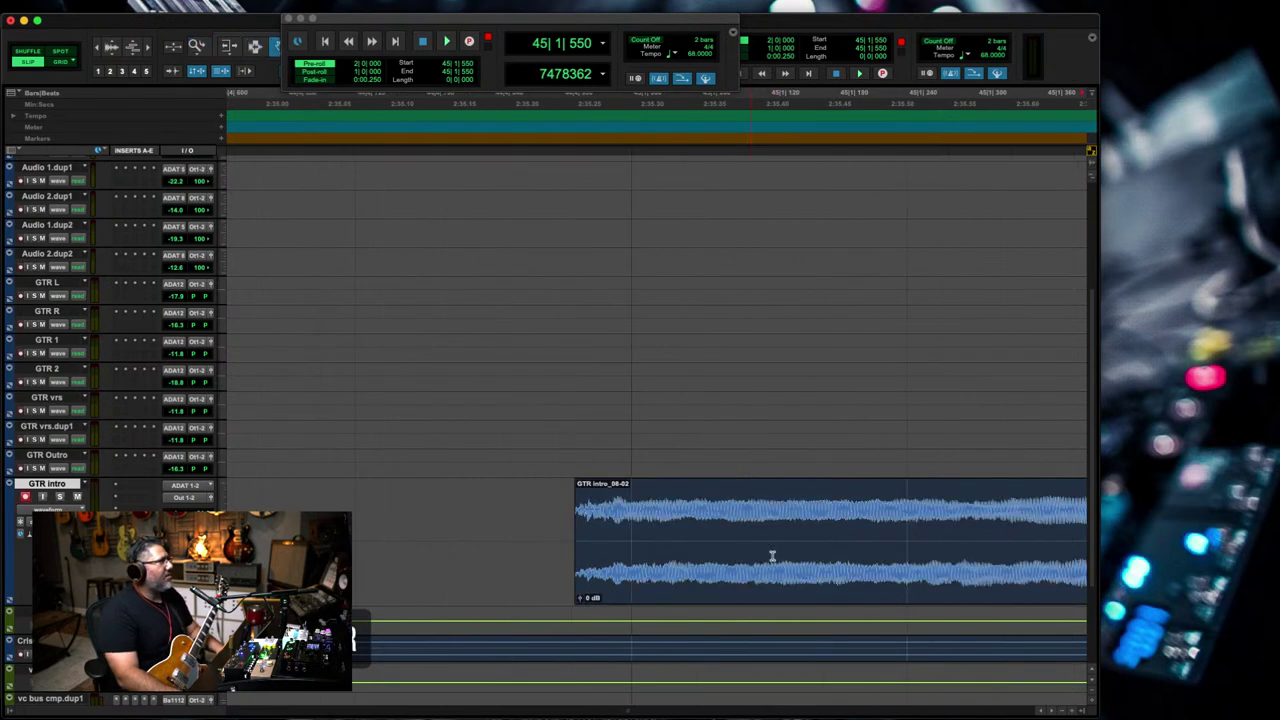
drag(775, 556, 623, 549)
key(F7)
click(762, 553)
key(r)
key(r)
key(r)
key(r)
key(F5)
key(F6)
drag(838, 556, 900, 548)
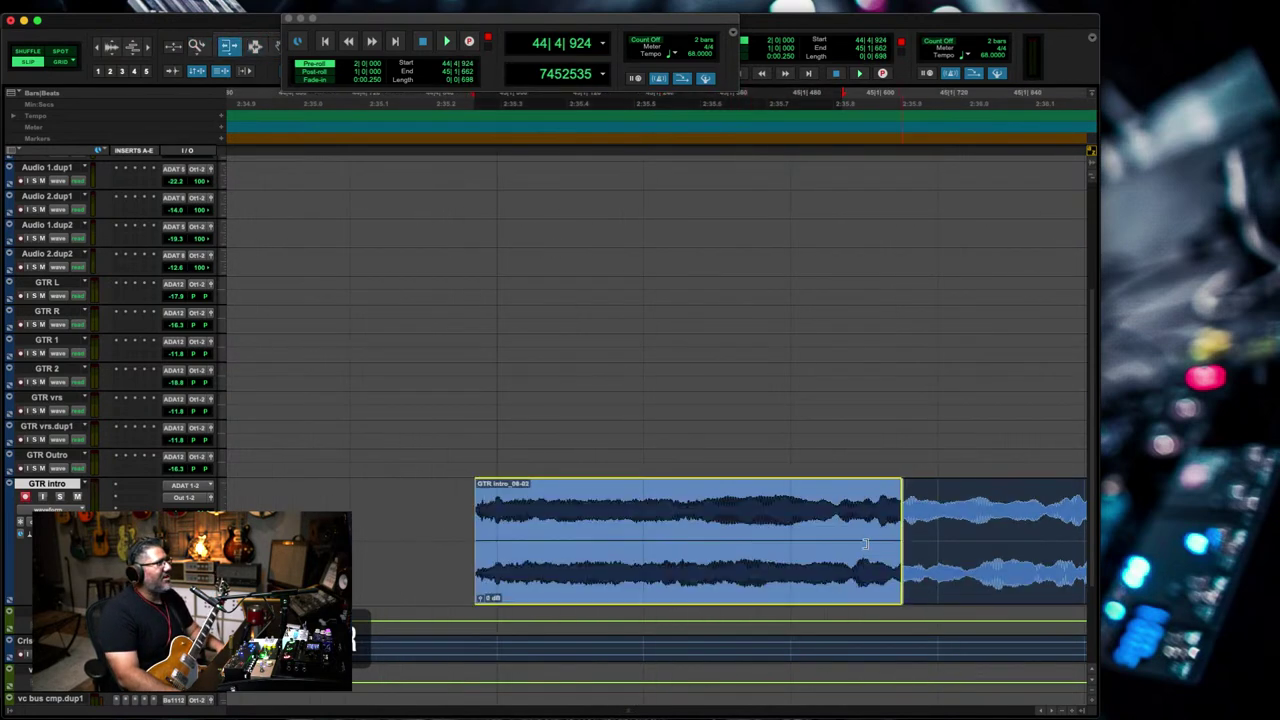
- Tighten the GTR intro note near beat 45|3 by splitting the take there and adjusting the clip edges
key(F7)
click(791, 546)
key(super+space)
key(r)
key(r)
key(r)
key(F5)
drag(801, 547, 871, 545)
key(F6)
key(r)
key(r)
drag(706, 553, 740, 550)
key(F5)
drag(822, 543, 700, 550)
key(F7)
click(784, 557)
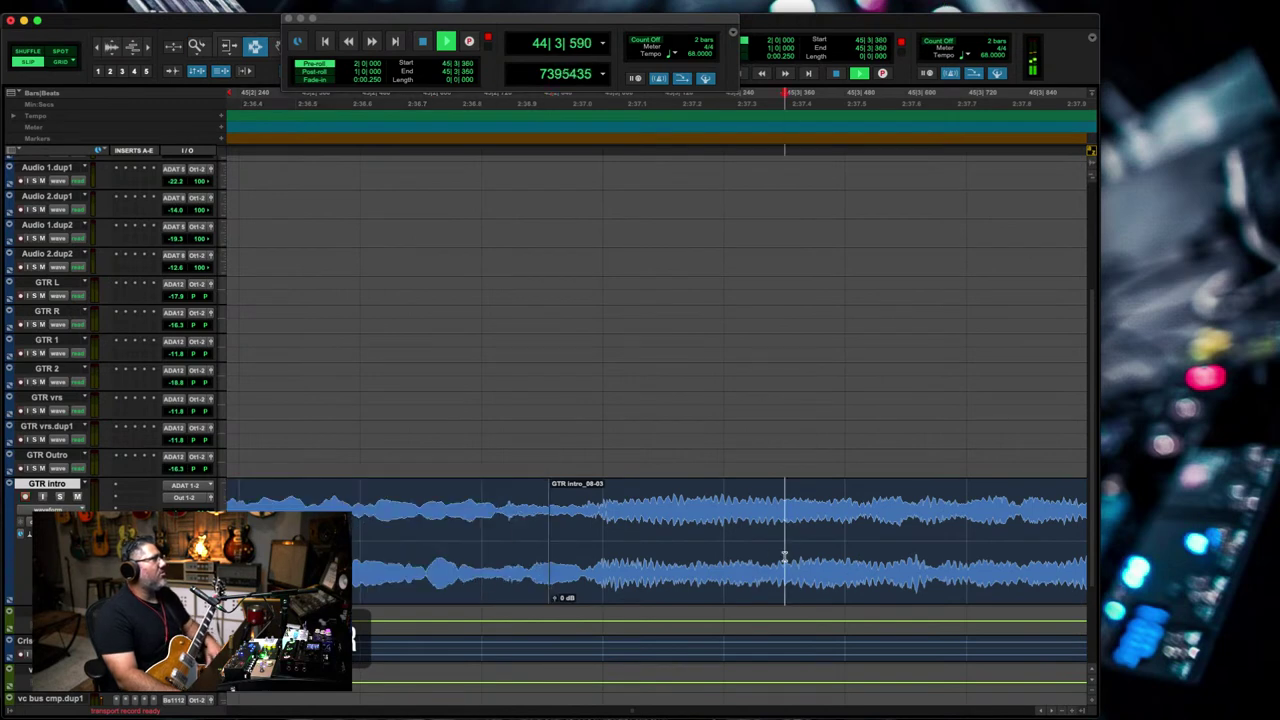
- Split the GTR intro take near 45|4|701, shift the remaining part slightly later, and set its start to 45|4|720
key(r)
key(r)
key(r)
key(r)
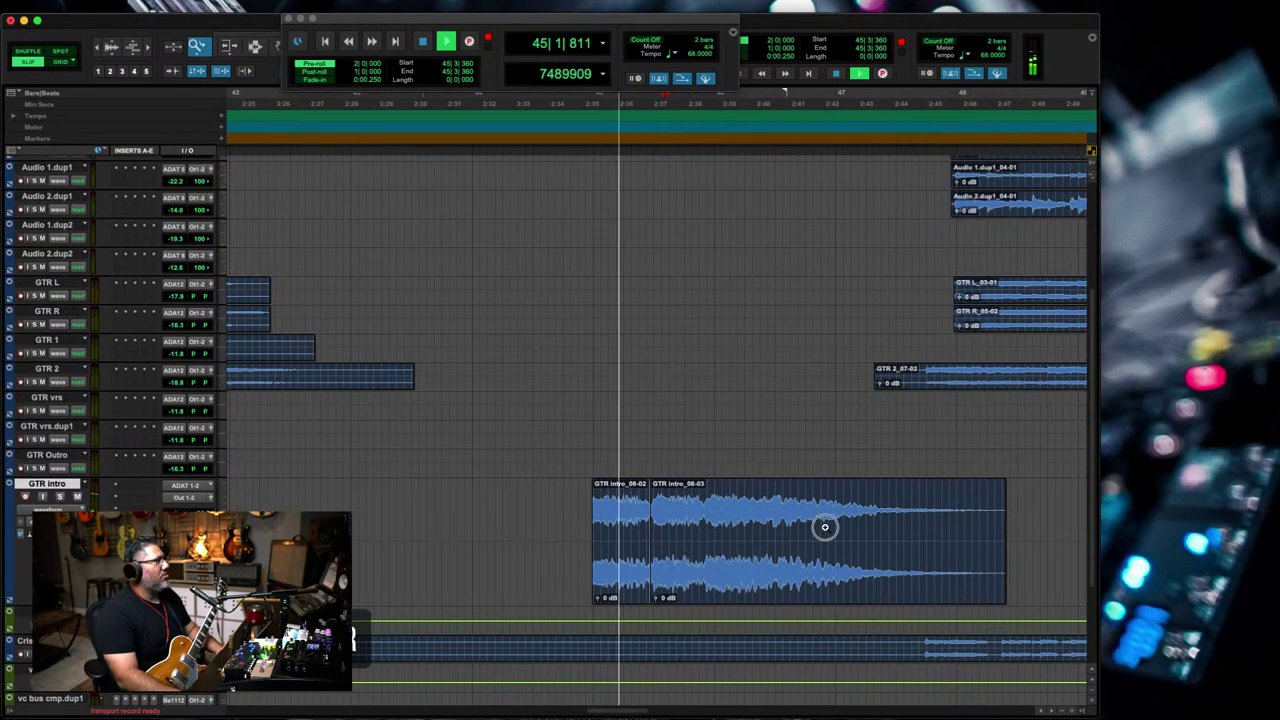
key(super+bracketright)
key(super+bracketright)
key(r)
key(r)
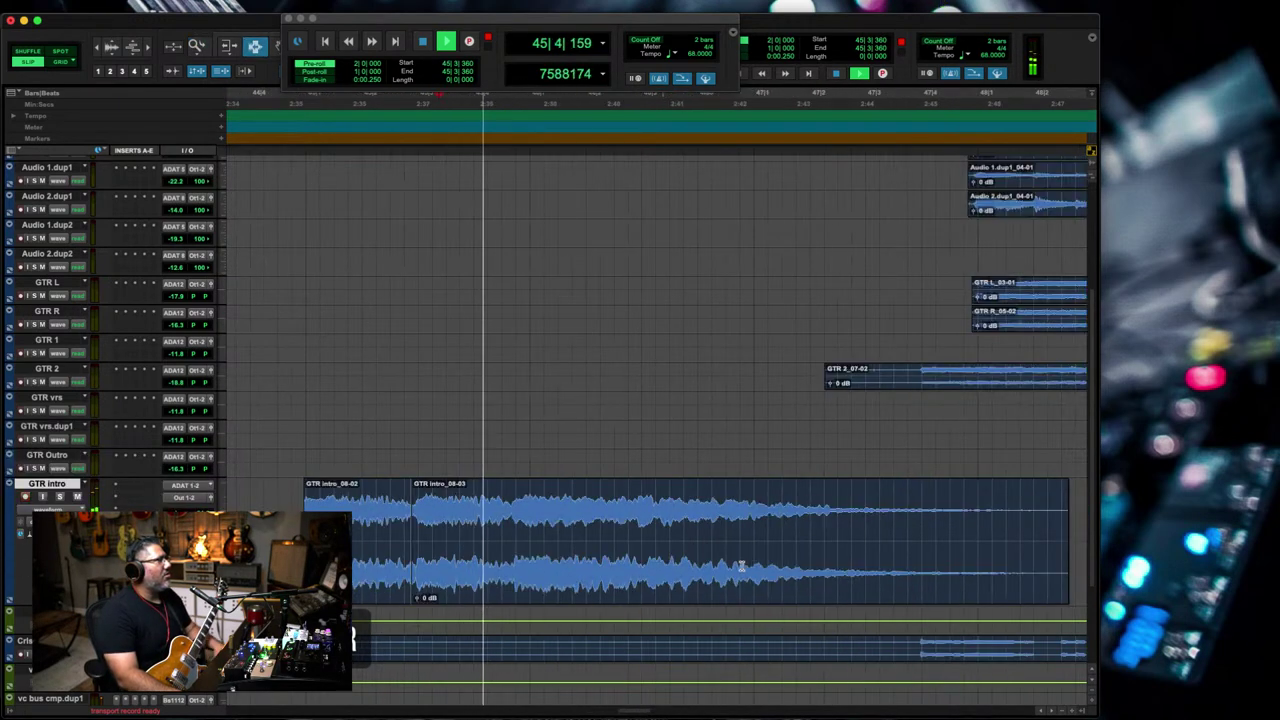
drag(621, 543, 497, 563)
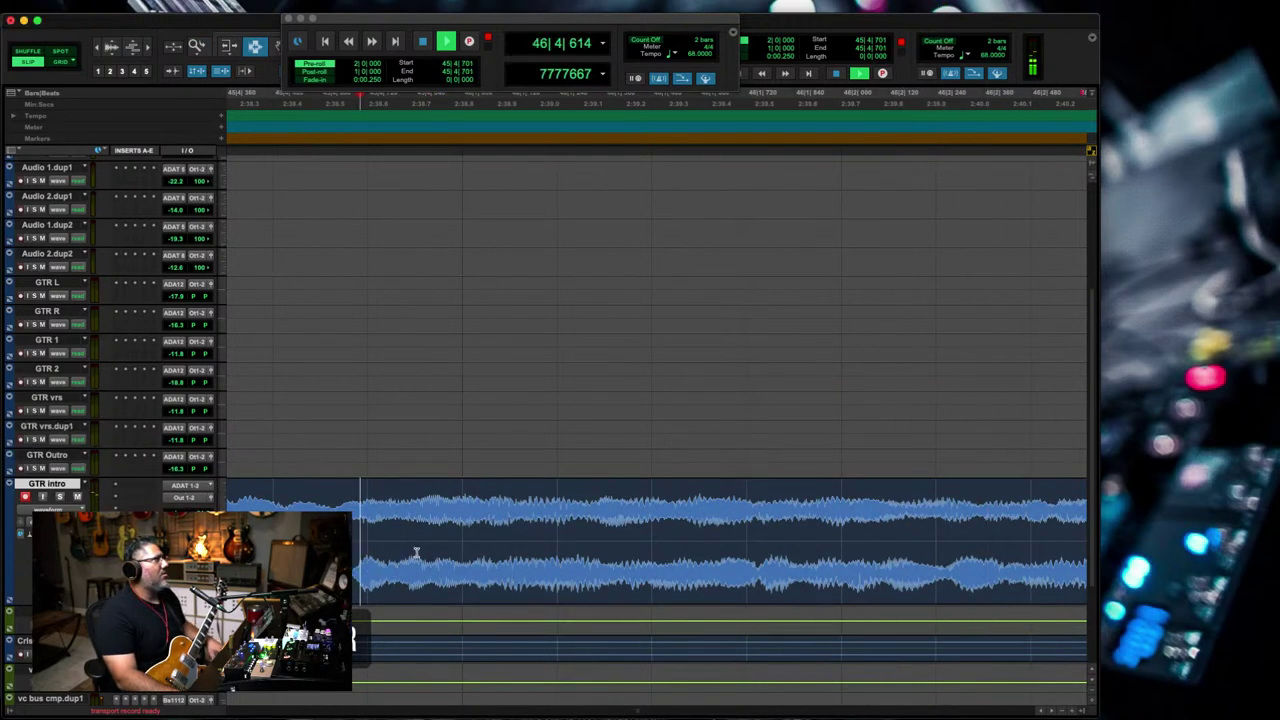
key(b)
key(F8)
drag(443, 555, 453, 554)
key(F6)
drag(368, 554, 330, 554)
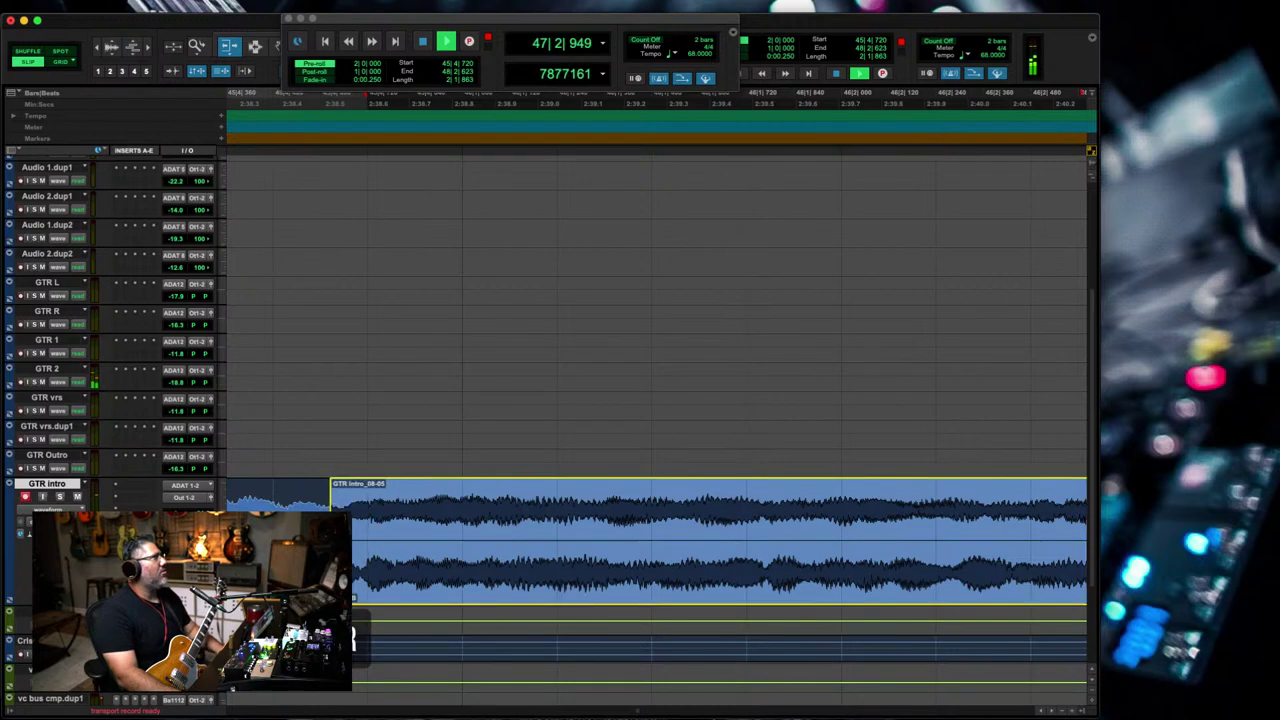
- Apply fades to the GTR intro clips between bars 44 and 48 and consolidate them into one clip
key(F7)
click(403, 536)
key(r)
key(r)
key(r)
key(r)
key(r)
key(r)
key(r)
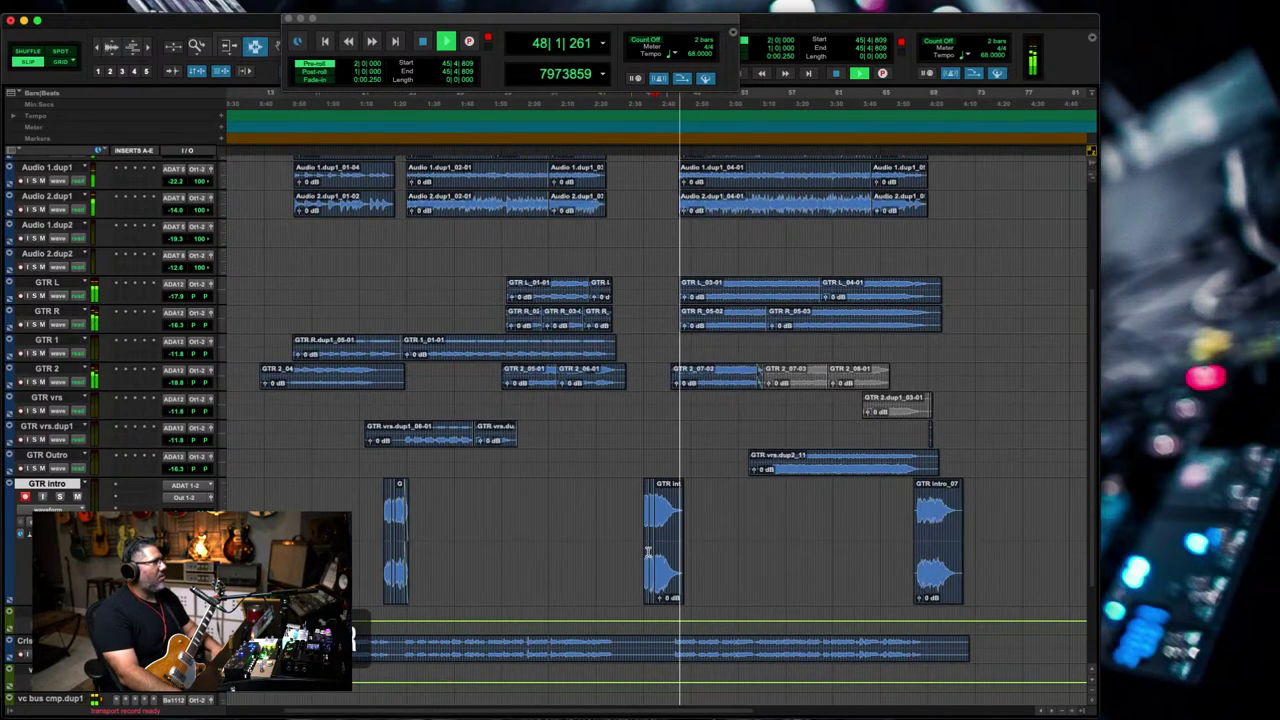
drag(717, 543, 590, 572)
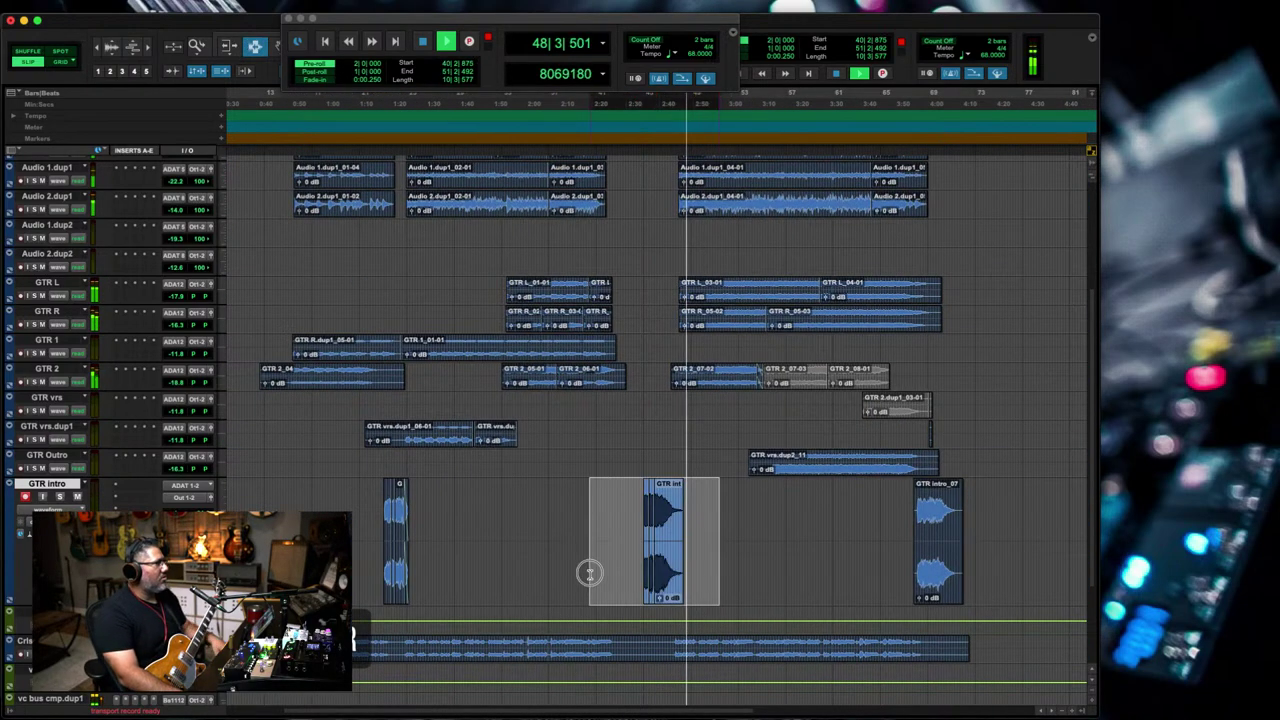
key(super+f)
key(Return)
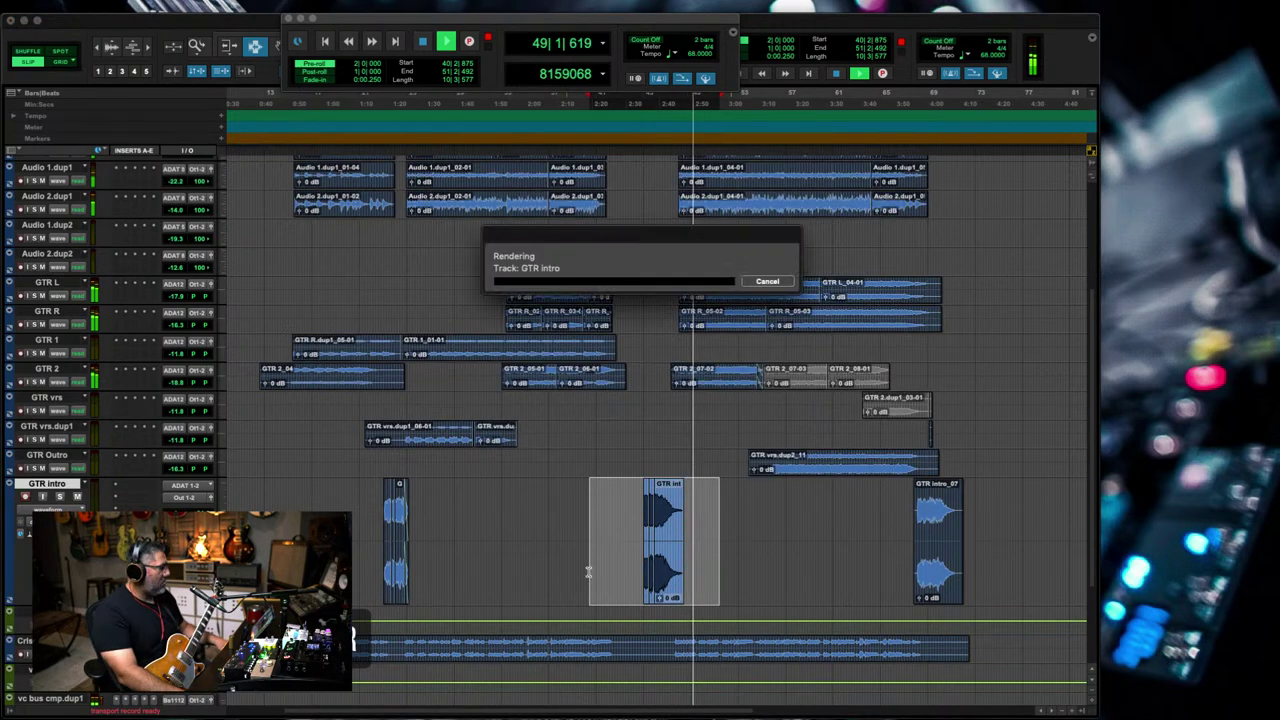
- Apply fades to the GTR intro clips around bars 23 to 25 and consolidate them into one clip
key(super+bracketright)
key(super+bracketright)
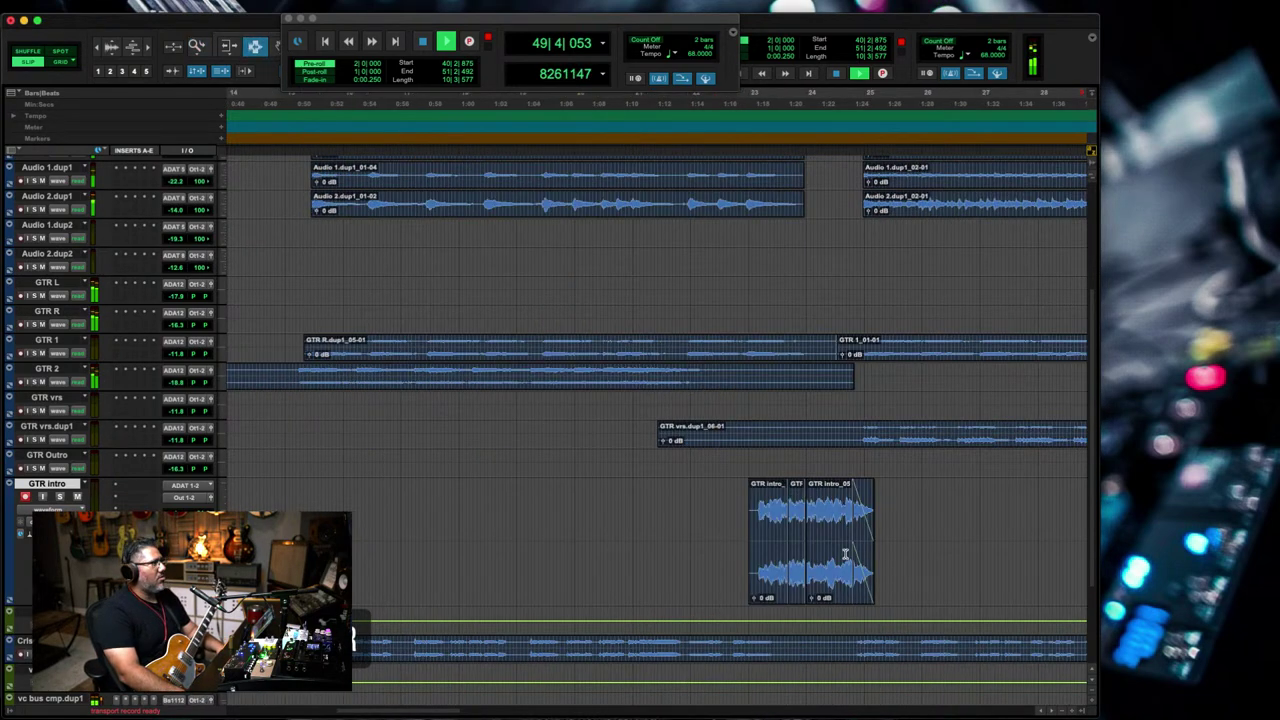
drag(845, 553, 706, 574)
key(super+f)
key(Return)
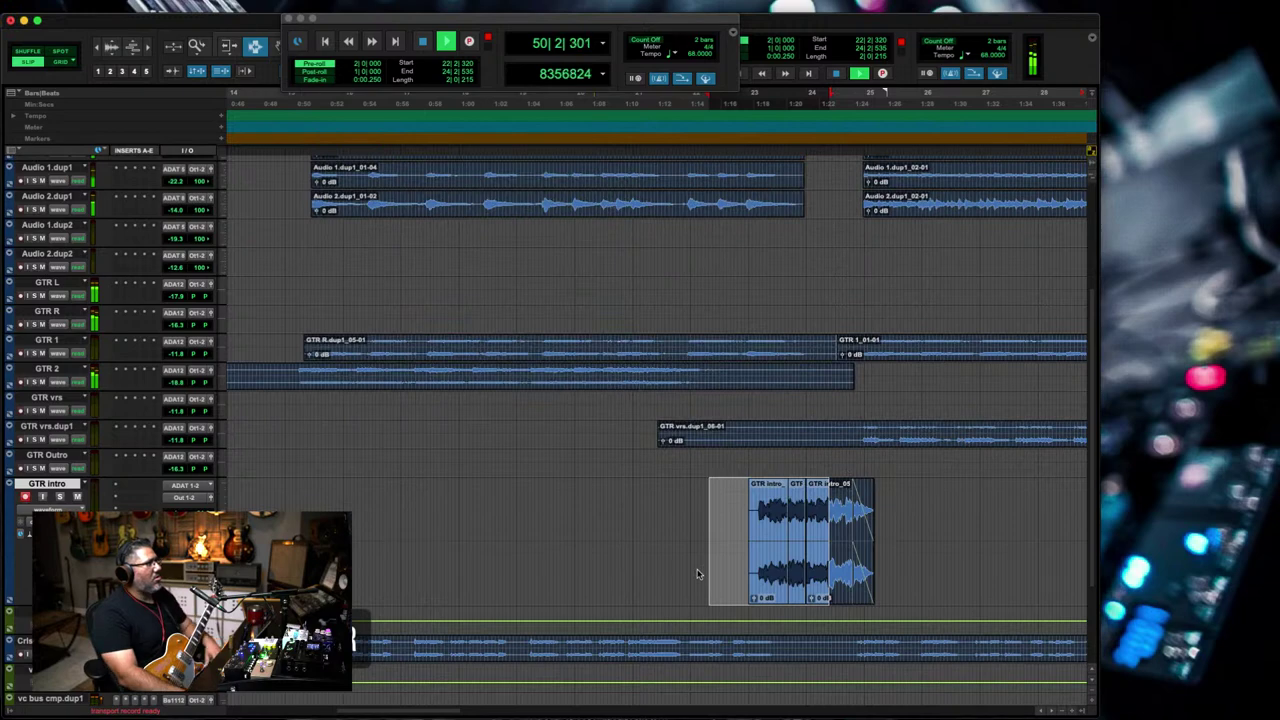
key(super+bracketleft)
drag(800, 553, 677, 557)
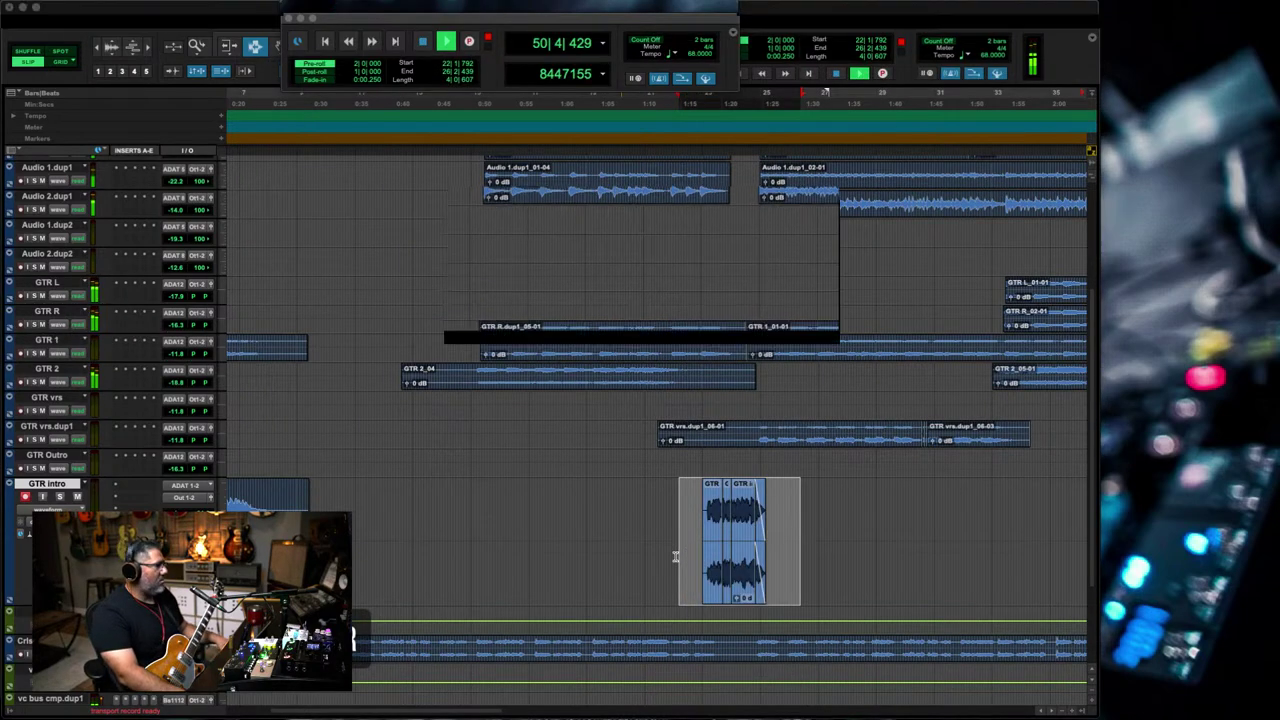
click(828, 566)
key(r)
key(r)
key(r)
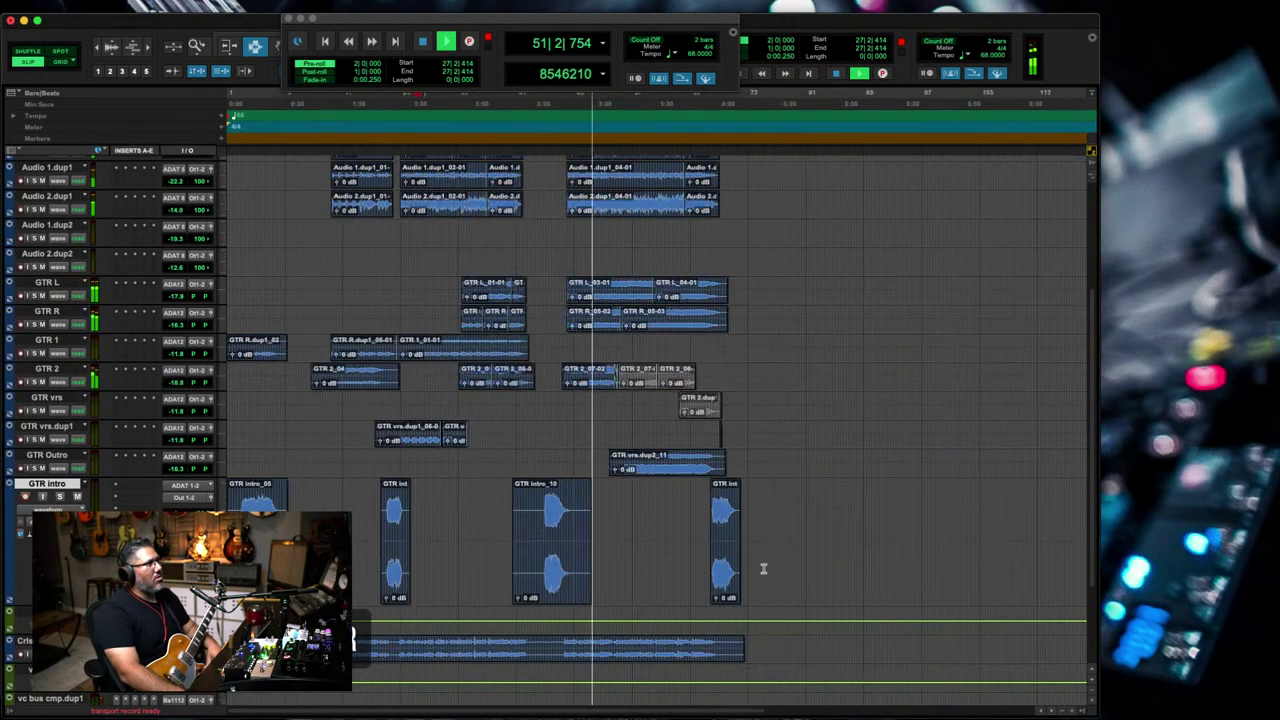
- Consolidate all GTR intro clips into one continuous clip from 1|1|000 to the end of the last clip near bar 72
key(F5)
drag(526, 557, 227, 555)
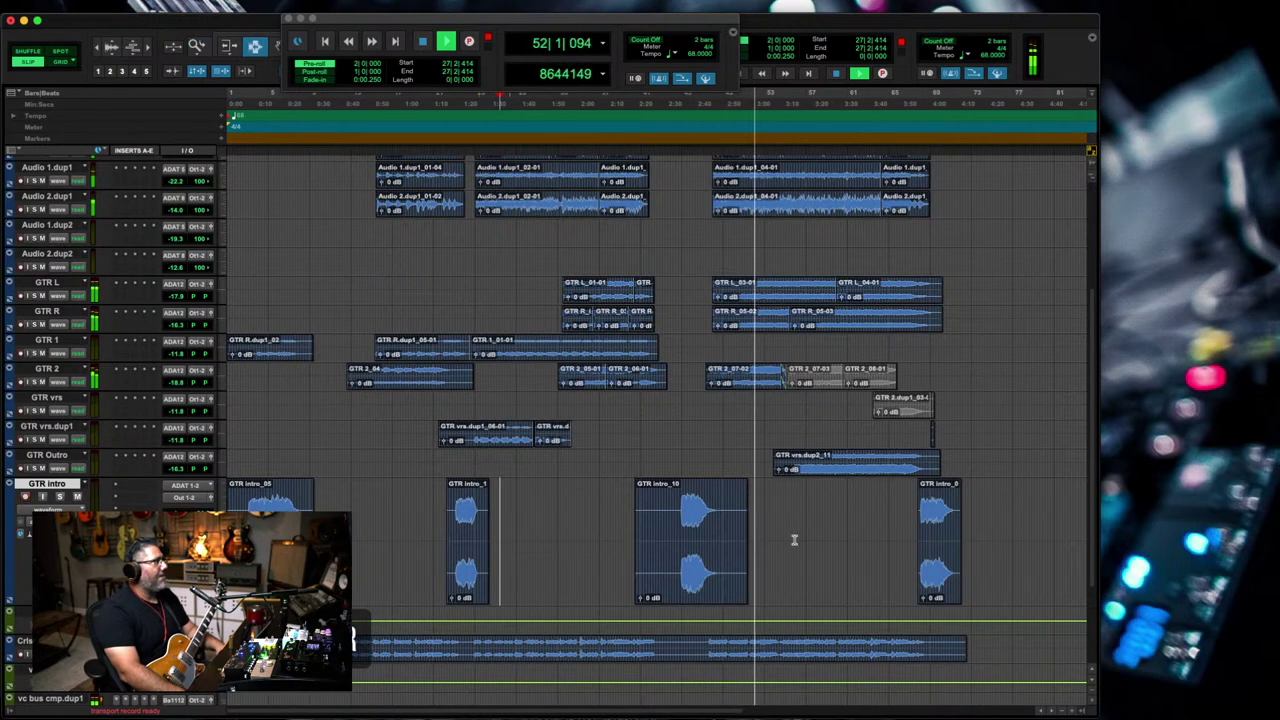
key(r)
drag(653, 545, 538, 539)
key(e)
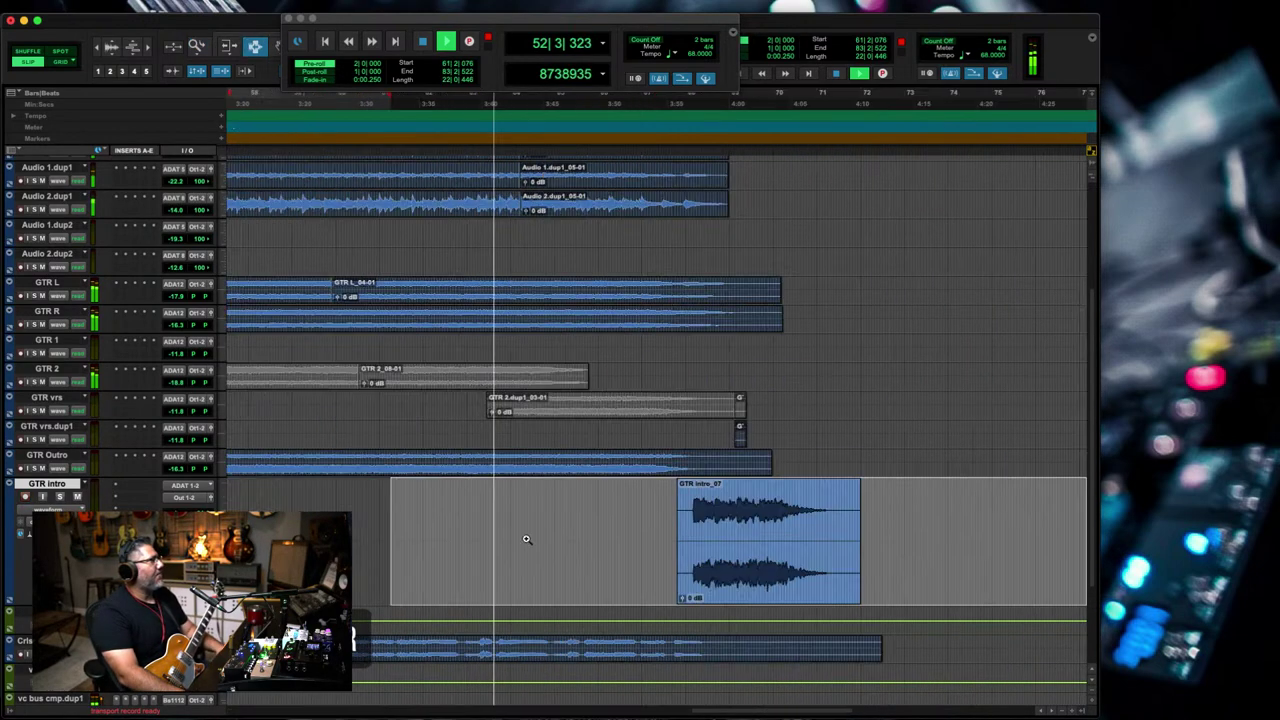
double_click(798, 541)
key(r)
key(r)
key(r)
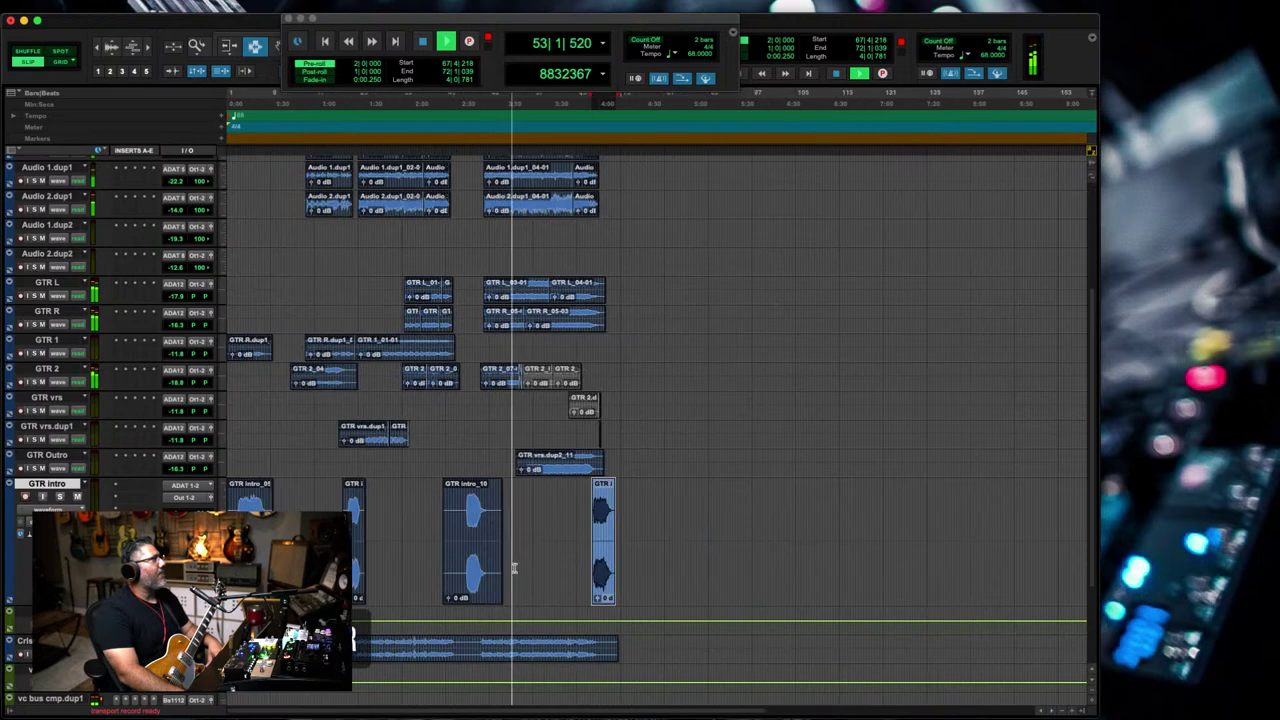
shift+drag(451, 557, 0, 557)
key(alt+shift+3)
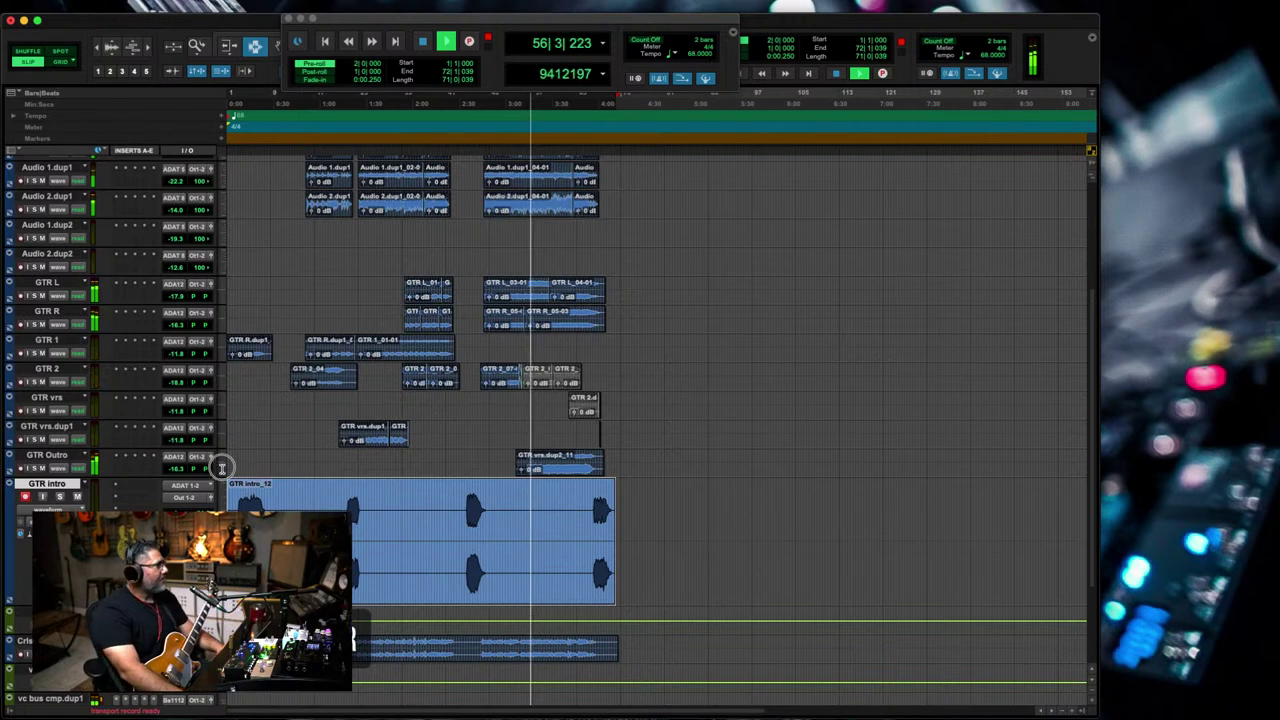
- Play the lead-in to the GTR Outro entry and inspect the start of its waveform at 55|4|831
key(F5)
drag(572, 486, 447, 514)
click(499, 506)
key(space)
key(space)
key(F5)
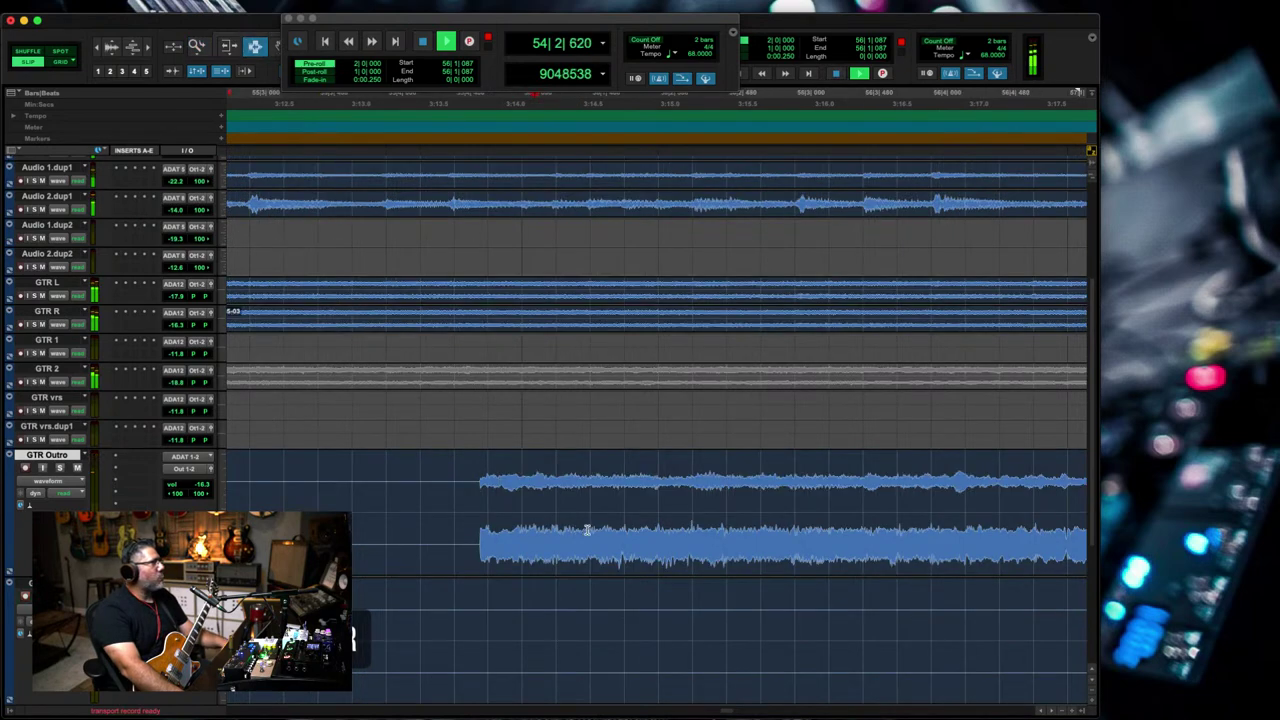
click(504, 527)
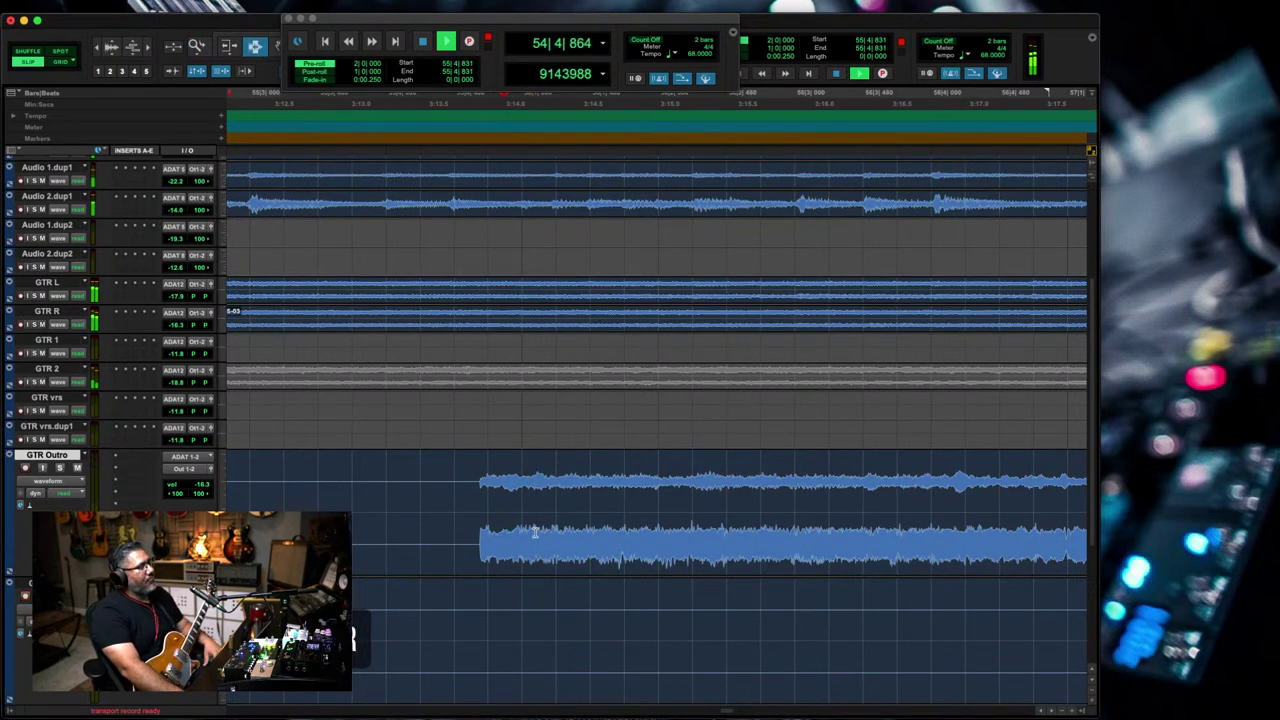
key(r)
key(r)
key(r)
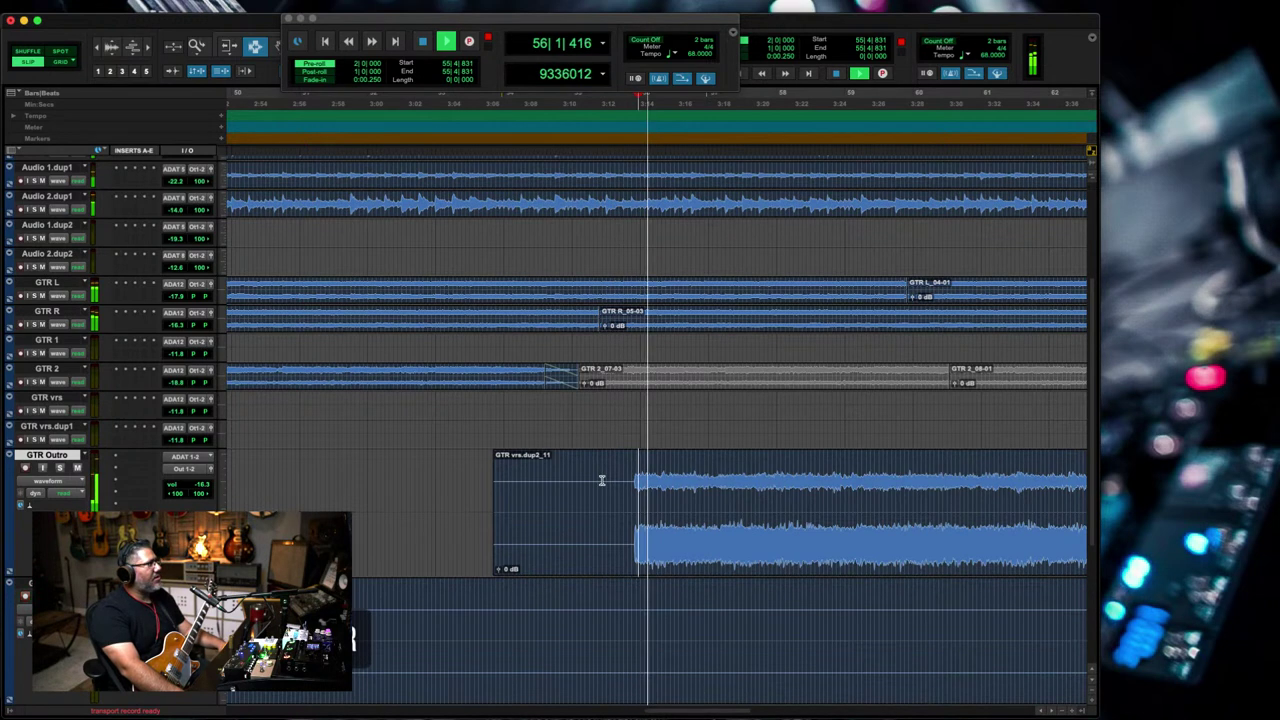
key(space)
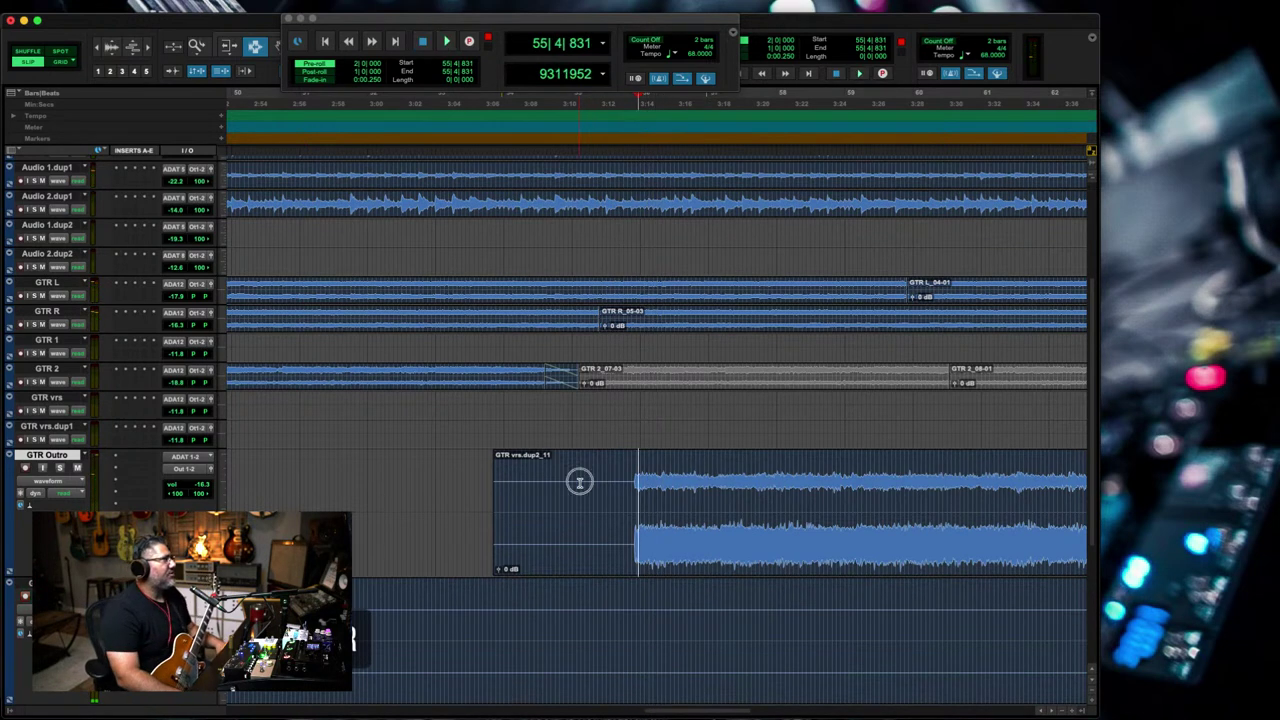
- Record a new opening for the GTR Outro part from 55|2|692 to about bar 56
drag(580, 483, 623, 497)
click(589, 489)
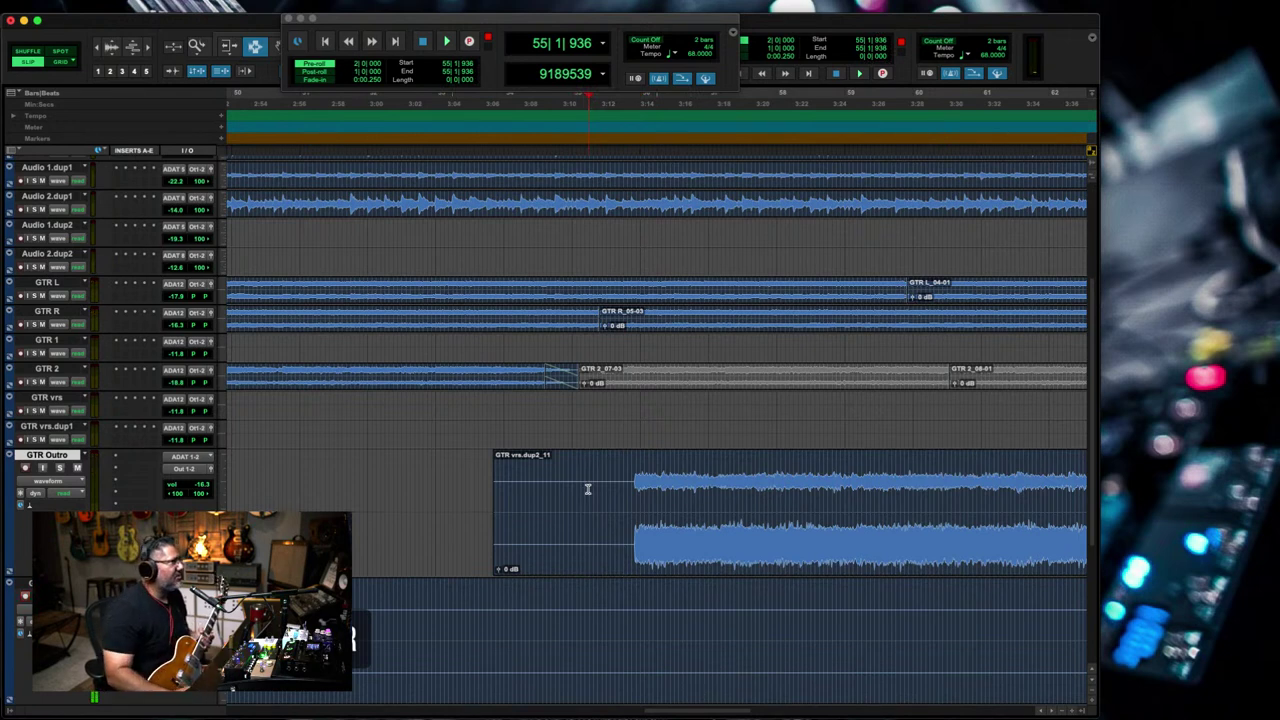
click(602, 481)
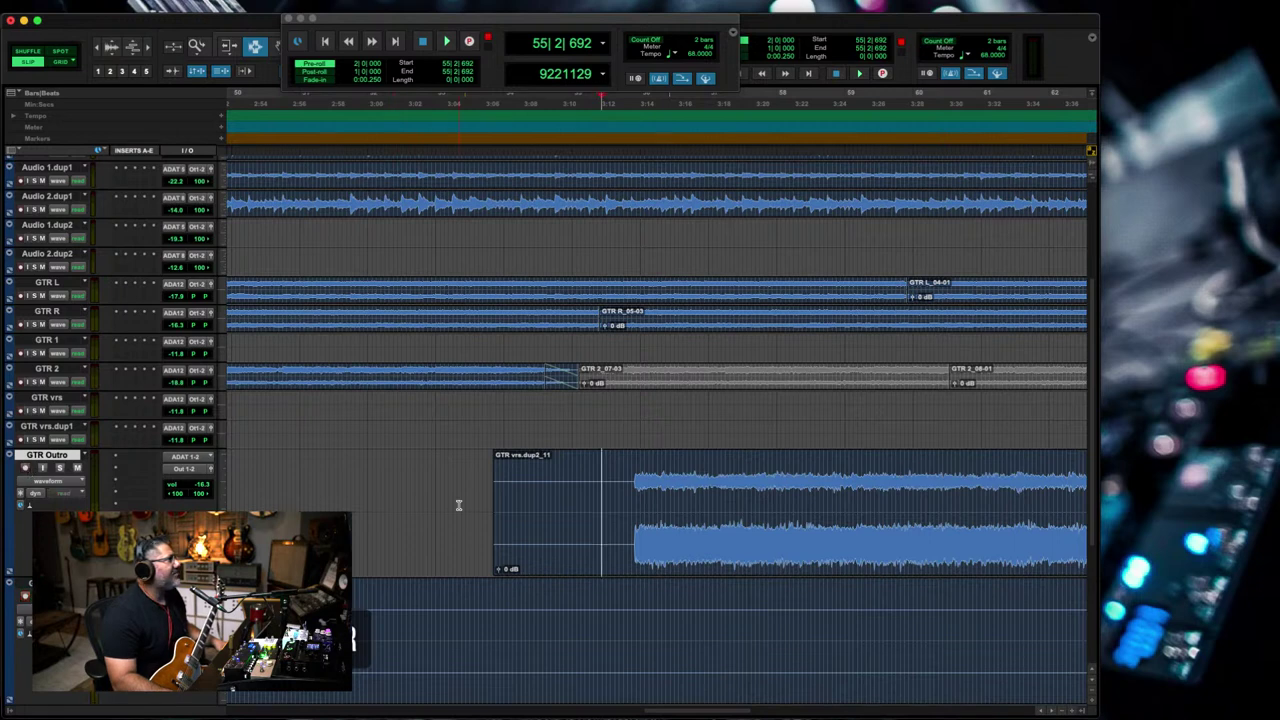
key(super+space)
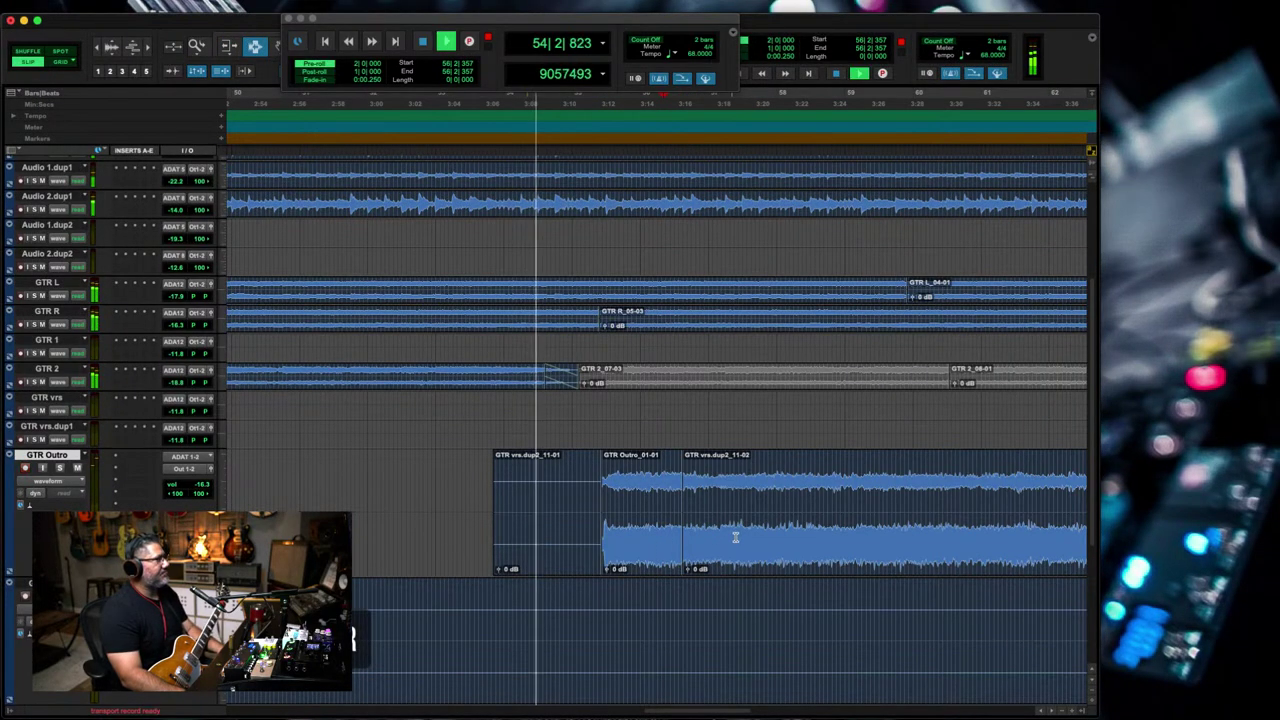
- Trim the start of the new GTR Outro clip to 55|2|885 and add a short fade-in
drag(713, 537, 433, 534)
drag(773, 538, 803, 523)
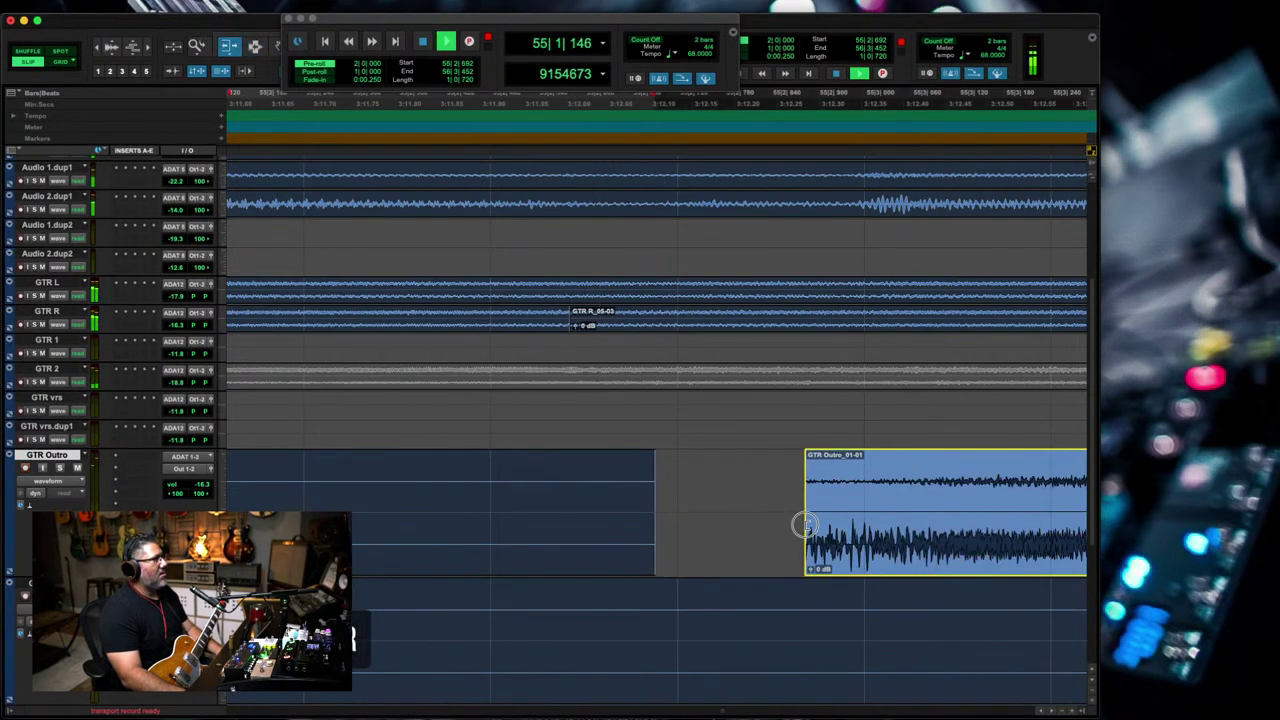
drag(806, 460, 855, 464)
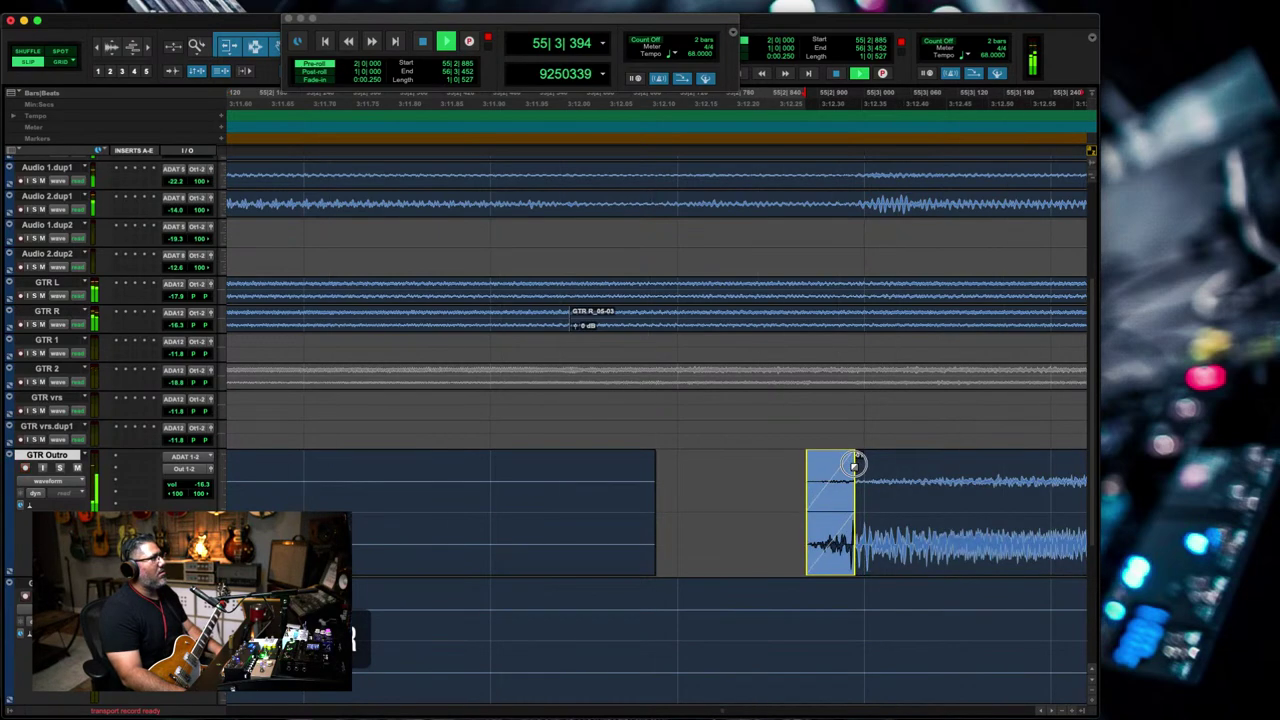
- Delete the silent GTR Outro clip that precedes the new opening
key(F7)
double_click(563, 514)
key(BackSpace)
- Crossfade the new GTR Outro opening into the original outro clip near bar 56 beat 3
key(r)
key(r)
key(r)
key(r)
key(r)
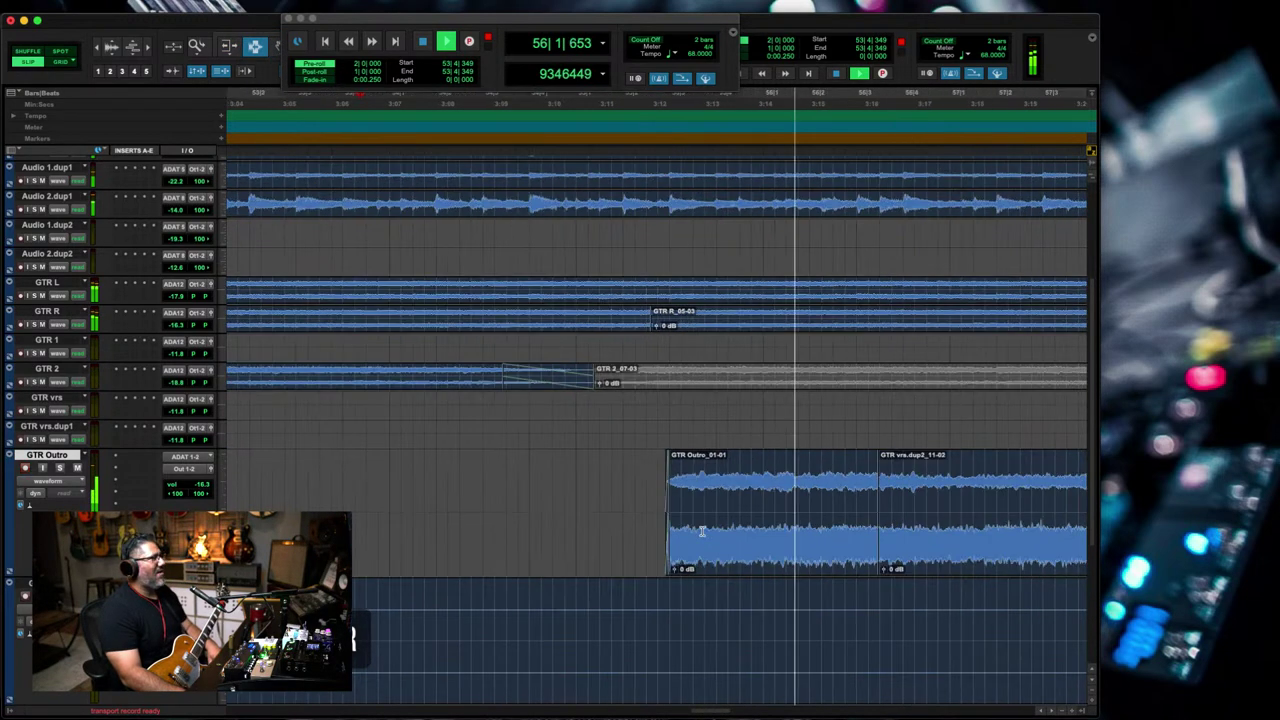
drag(807, 540, 724, 560)
key(F6)
click(773, 532)
drag(656, 532, 466, 543)
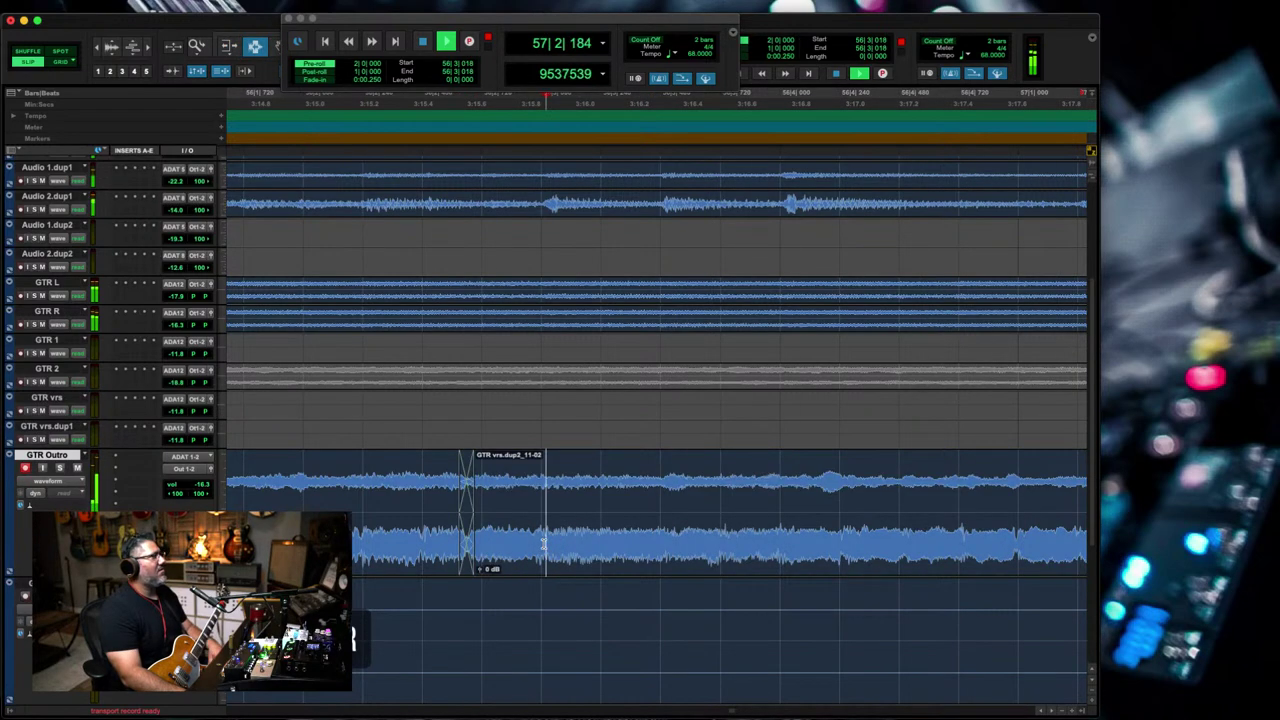
- Consolidate the whole GTR Outro track into one clip from 1|1|000 to about bar 76
key(super+bracketleft)
key(super+bracketleft)
key(super+bracketleft)
key(super+bracketleft)
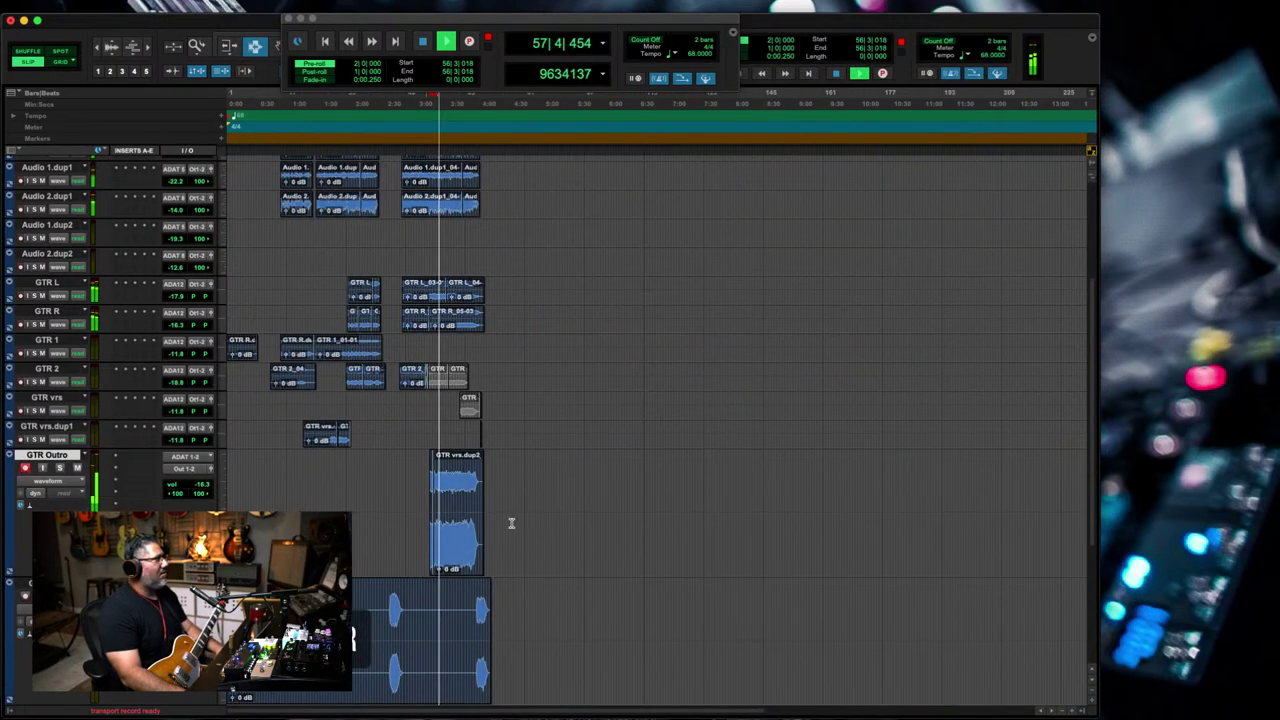
drag(510, 523, 4, 521)
key(alt+shift+3)
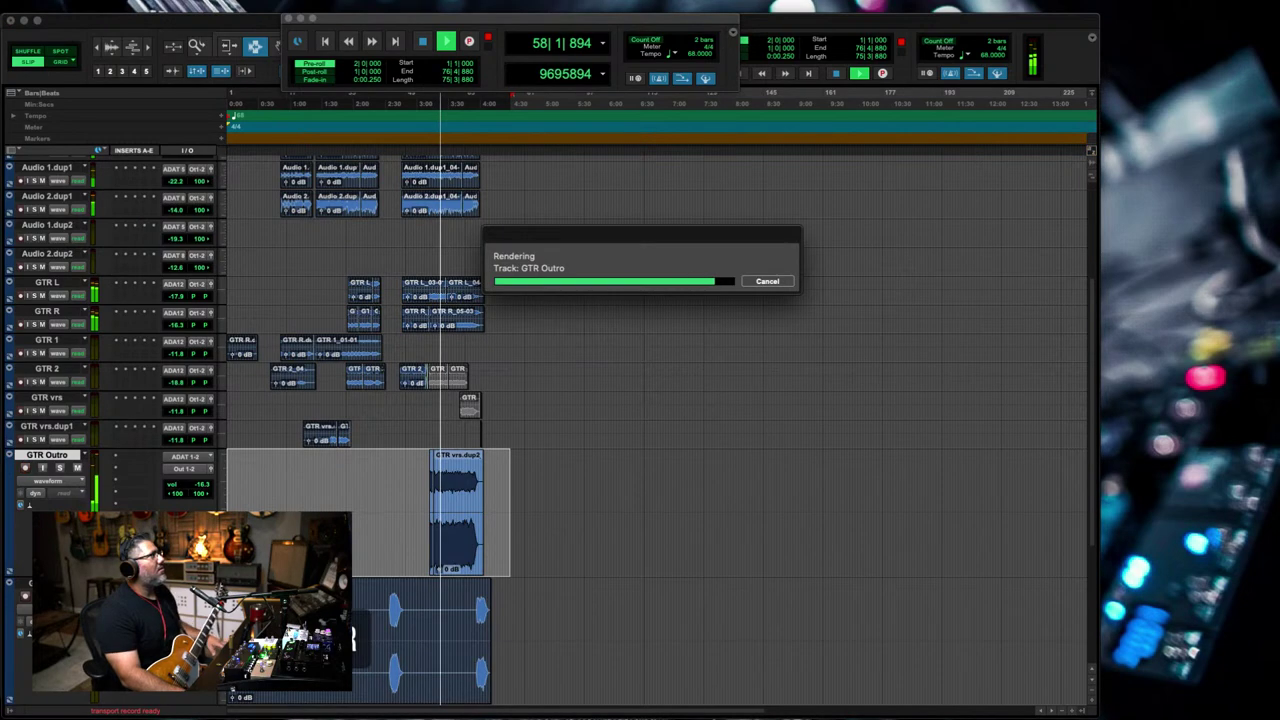
- Lower the GTR Outro level to -17.4 dB and mute the Click 1 track
key(super+equal)
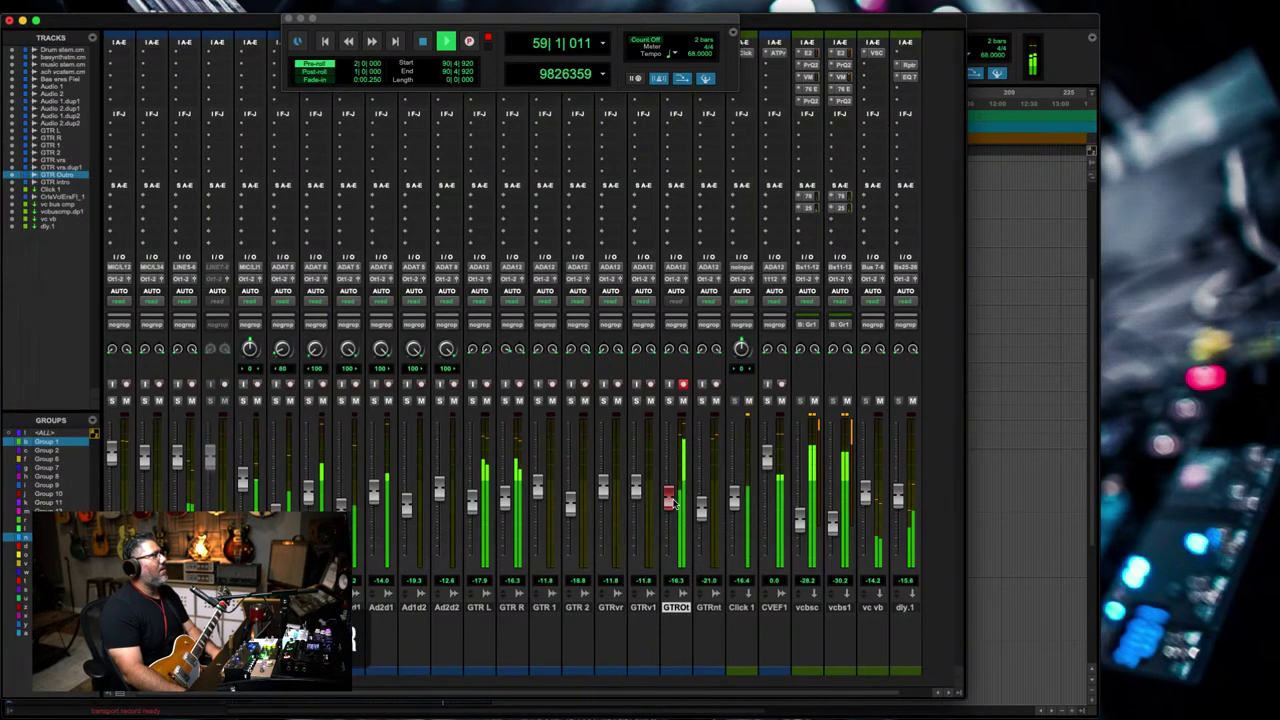
drag(677, 503, 667, 500)
click(748, 401)
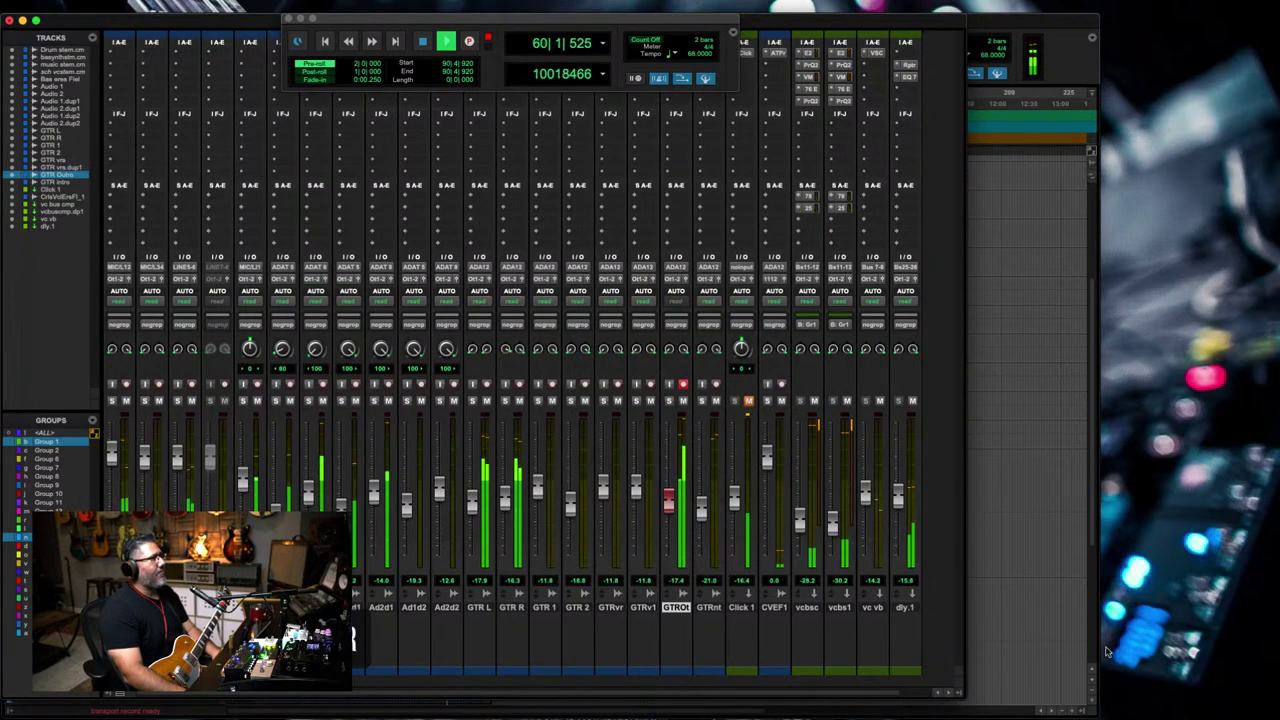
- Return to the edit view and set the enlarged GTR Outro and GTR intro tracks to the small height
key(super+equal)
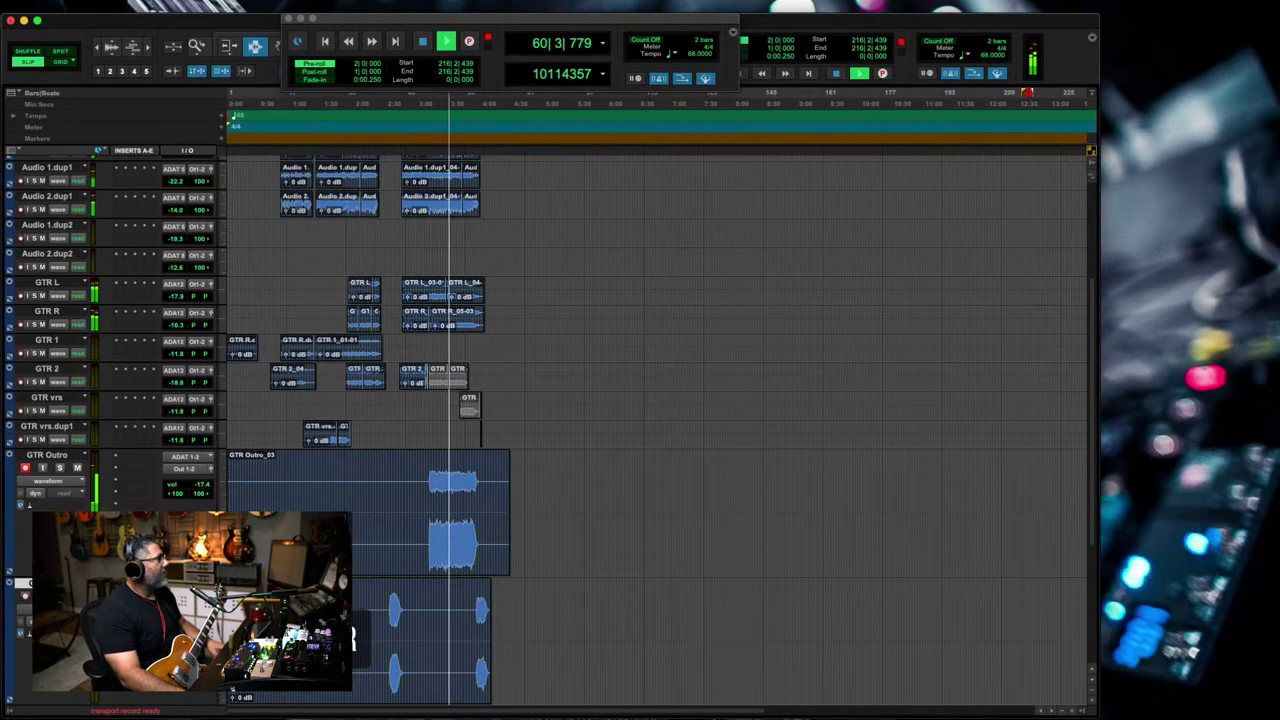
click(222, 484)
alt+click(250, 488)
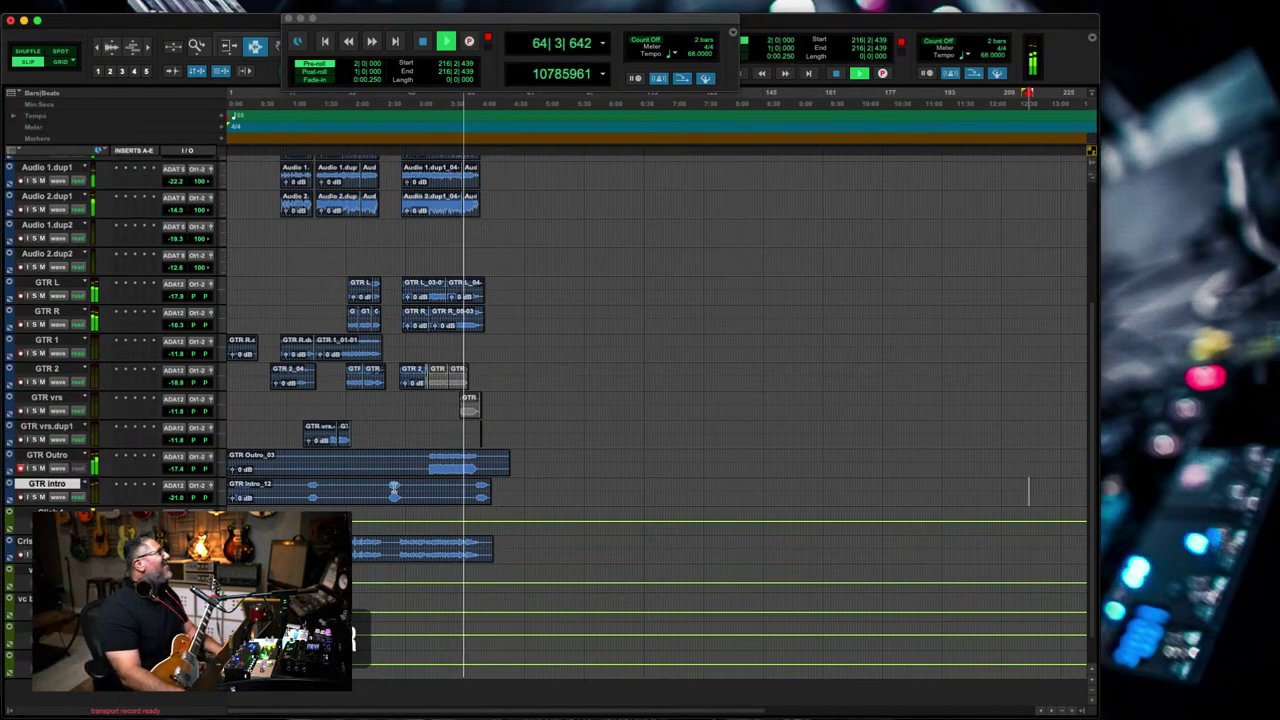
- Set the GTR vrs.dup1 track to the medium height
click(402, 438)
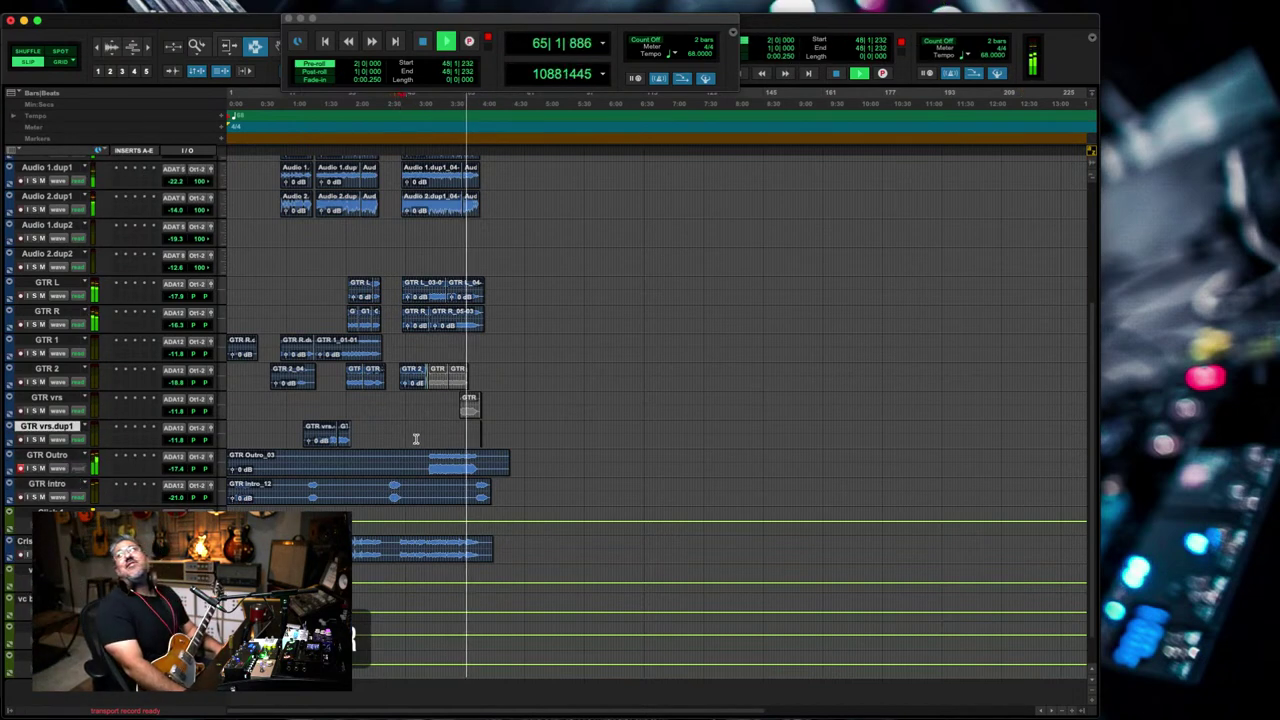
click(224, 438)
click(251, 451)
- Consolidate the GTR vrs.dup1 verse clips into one clip from 19|1|745 to 34|3|212
key(F5)
drag(294, 448, 398, 444)
key(F5)
drag(708, 433, 538, 440)
key(r)
key(r)
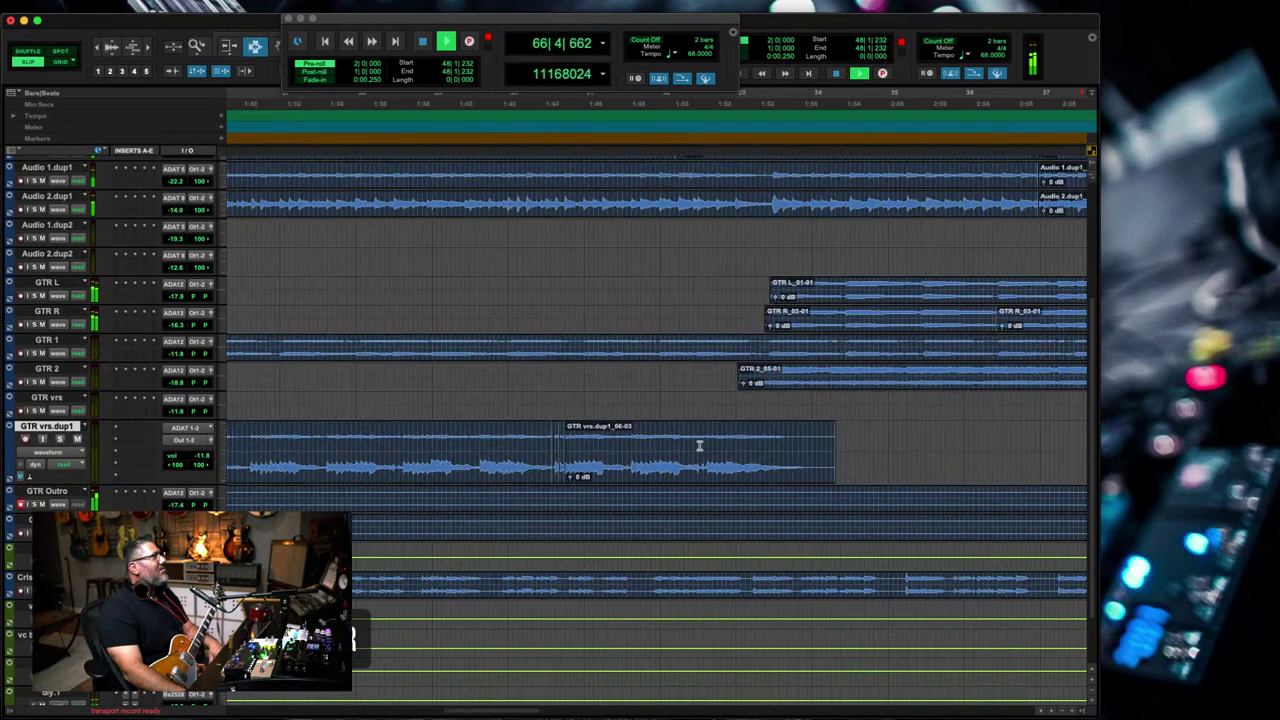
drag(723, 450, 223, 474)
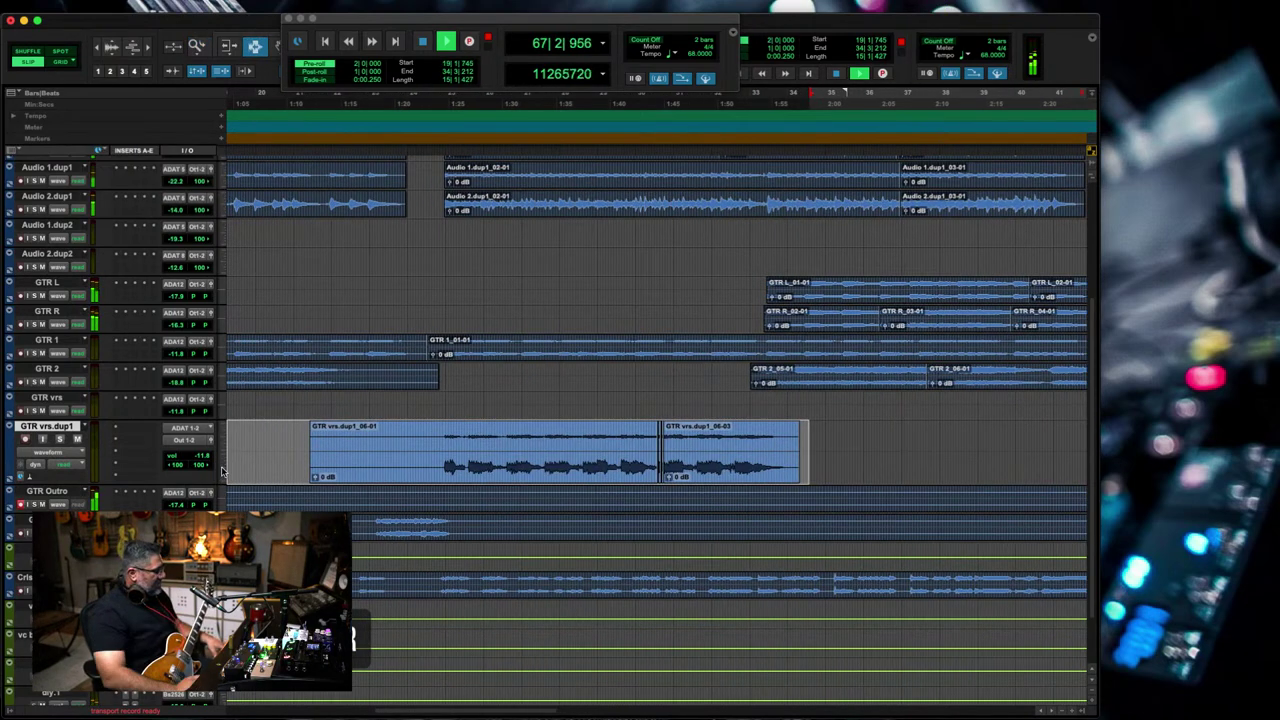
key(super+f)
key(Return)
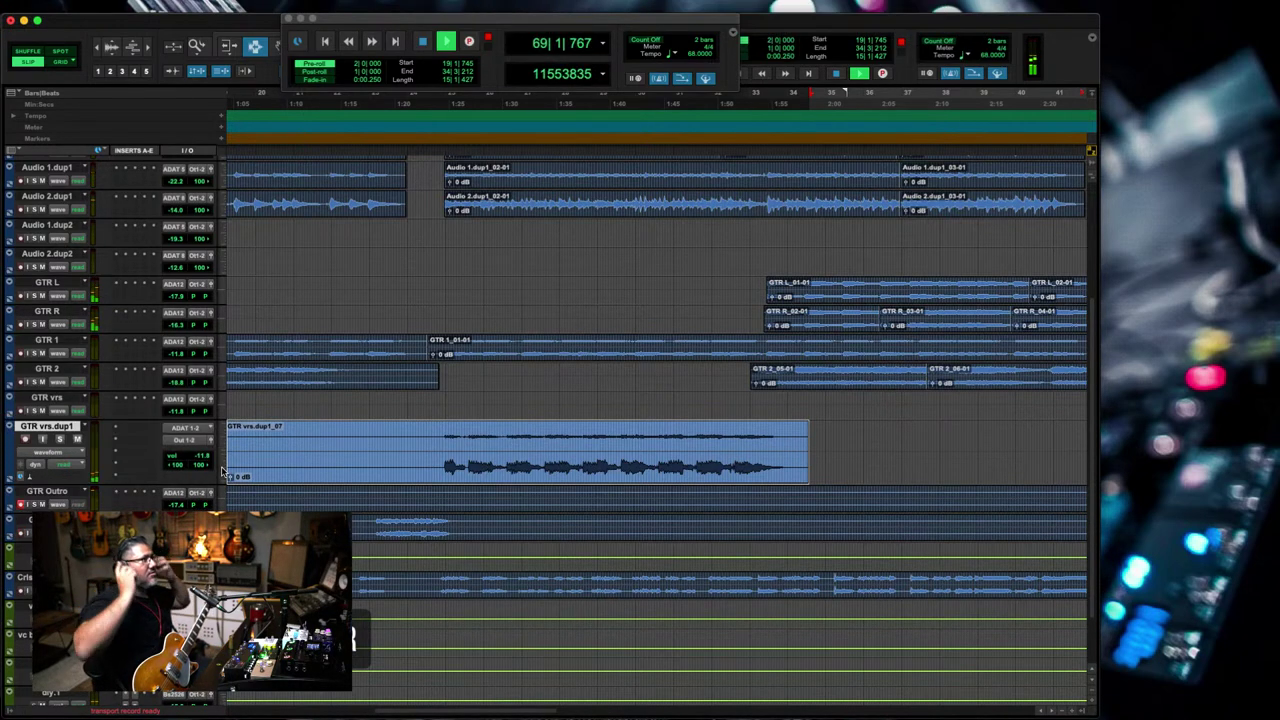
- Clear the selection, show the whole session, and reset all tracks to the small height
click(600, 573)
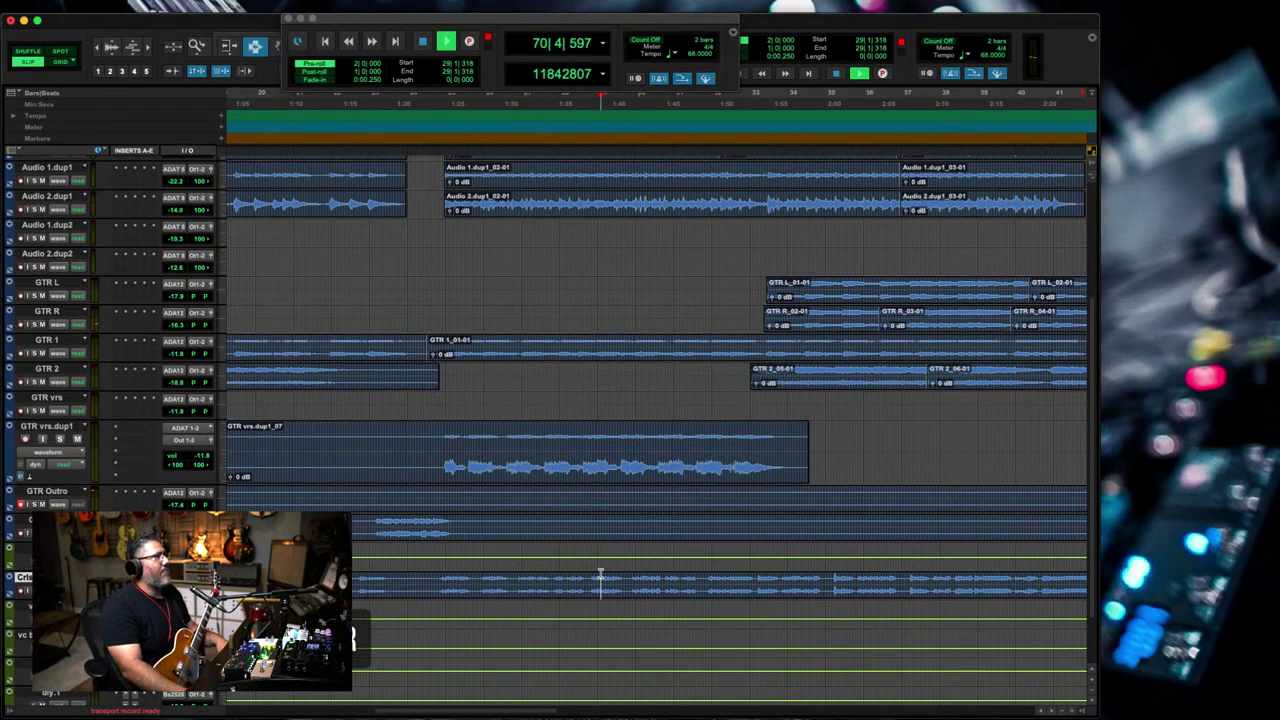
click(729, 575)
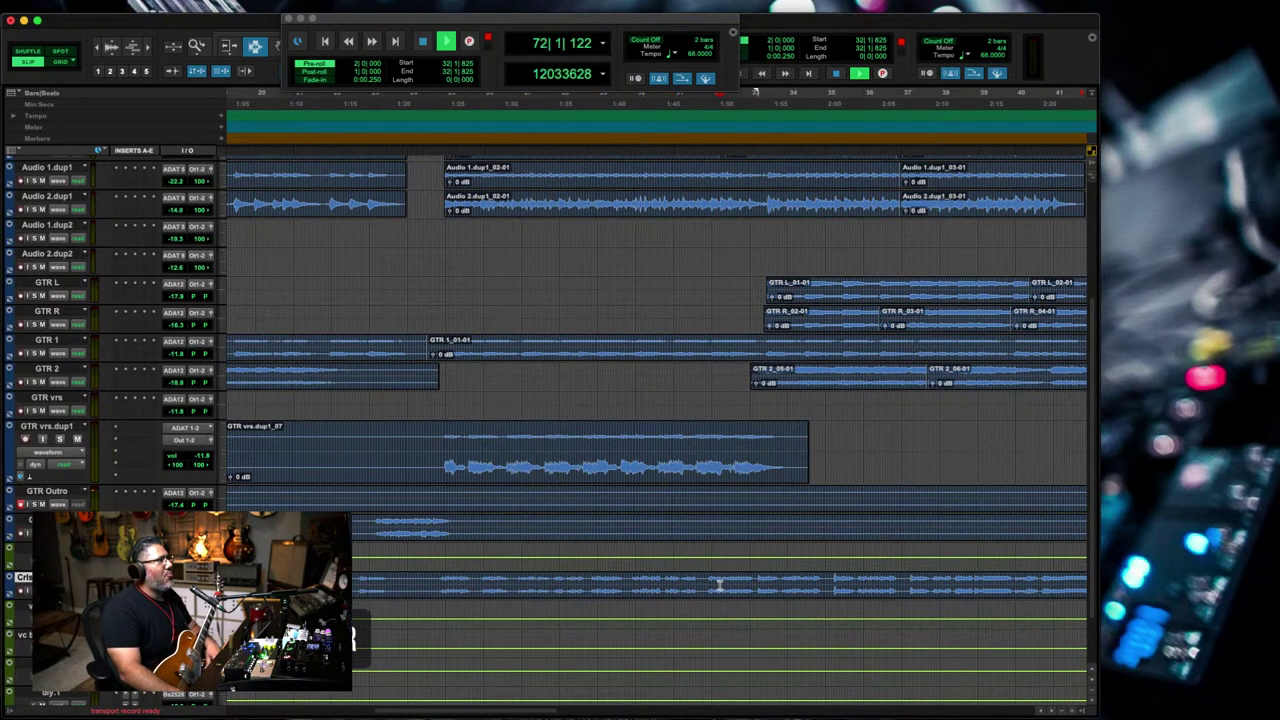
key(r)
key(r)
key(r)
key(r)
key(r)
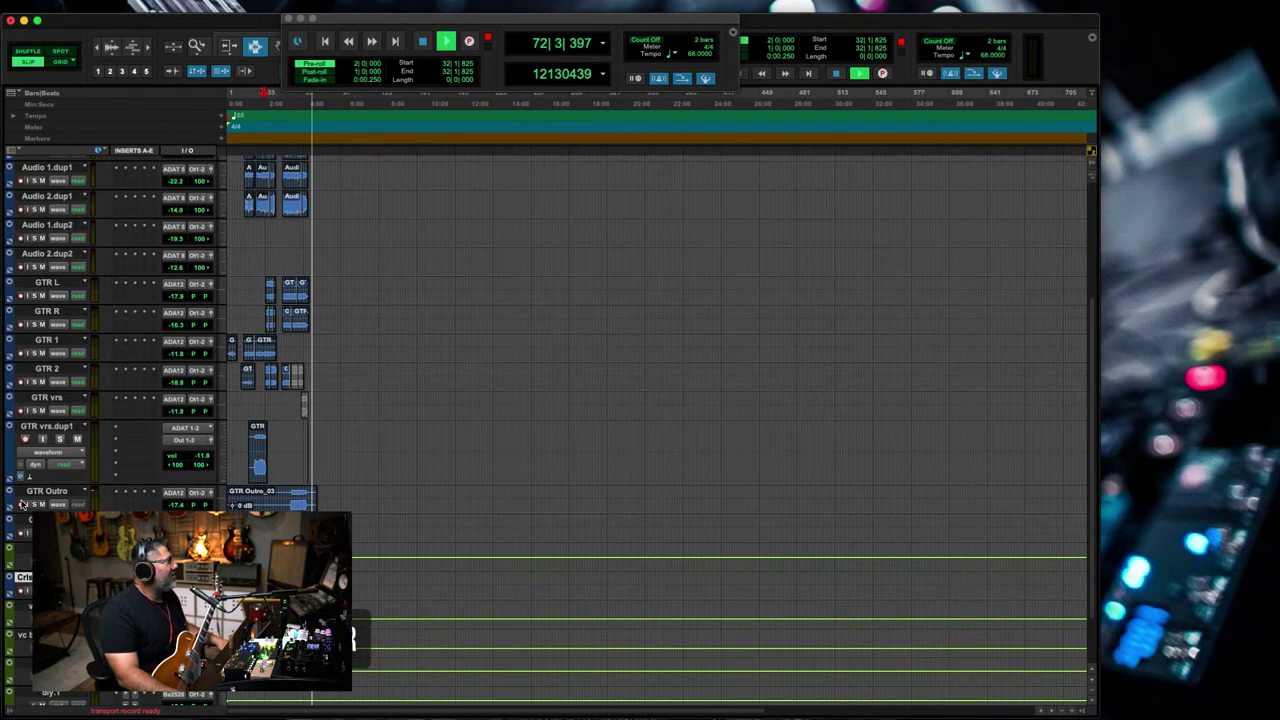
click(224, 450)
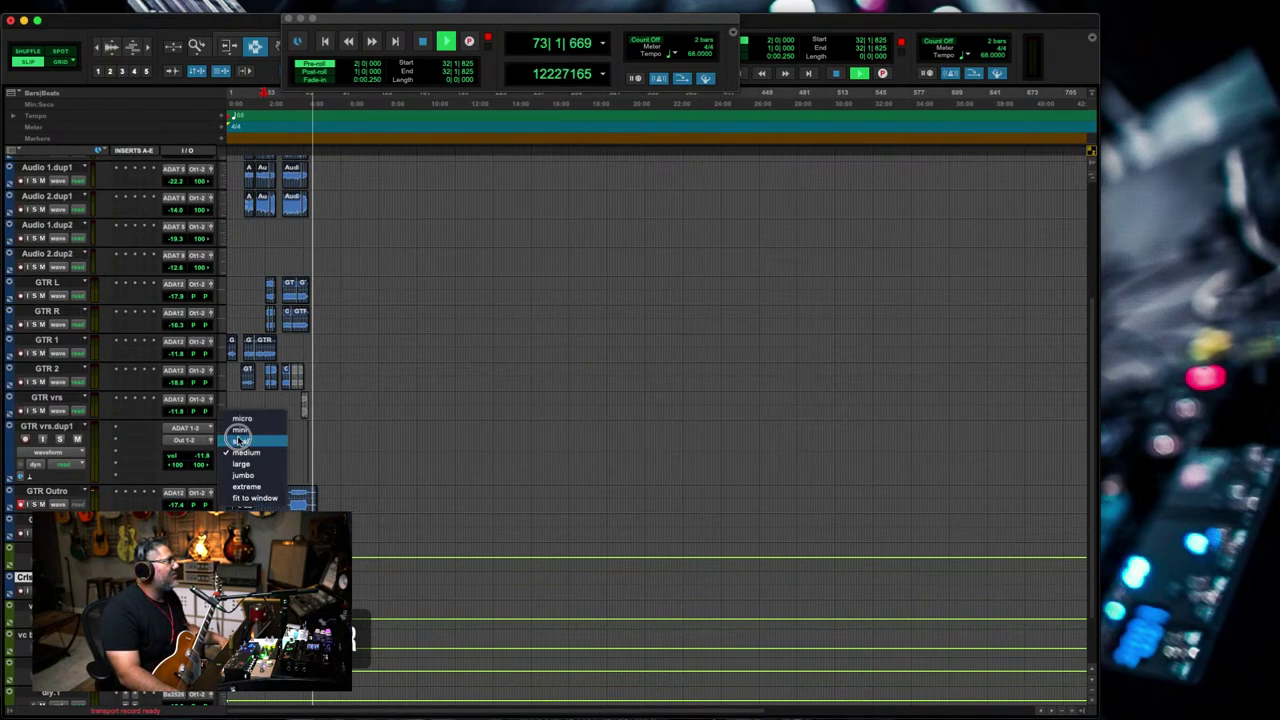
click(229, 461)
click(225, 455)
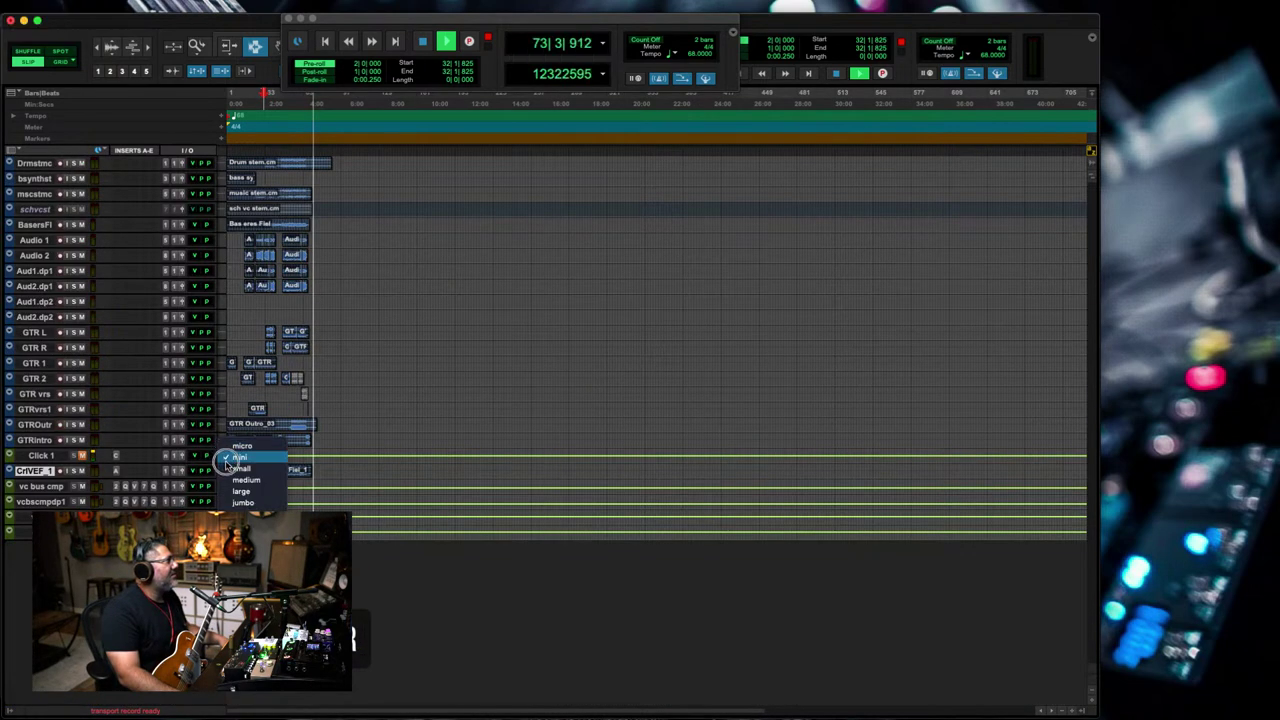
click(232, 464)
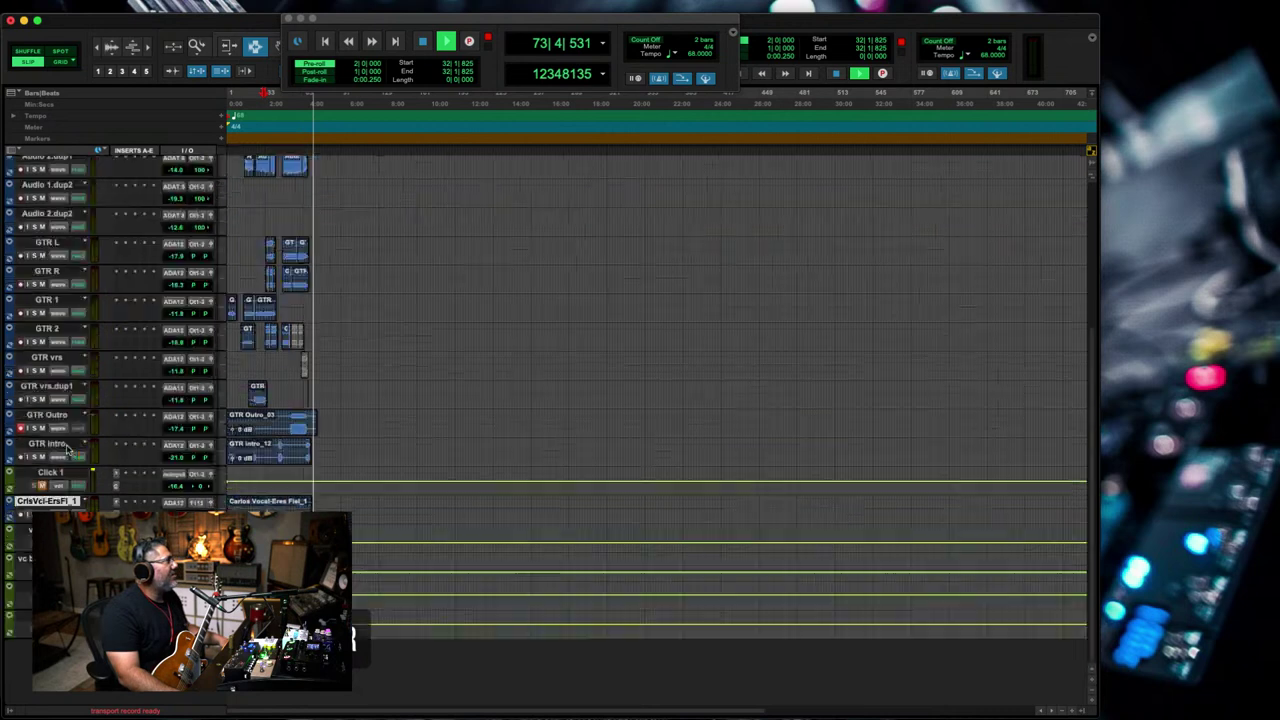
- Stop playback, return to the session start at 1|1|000, and play the song from the beginning
click(20, 428)
click(339, 460)
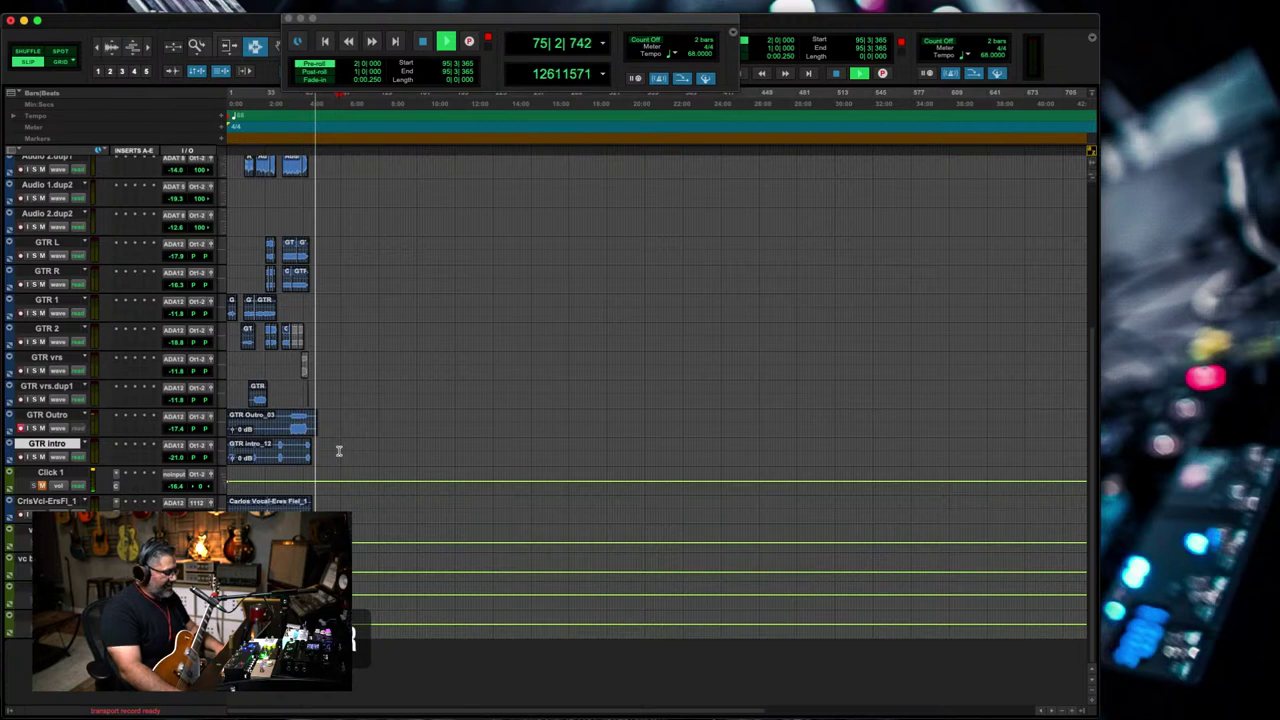
key(space)
key(Return)
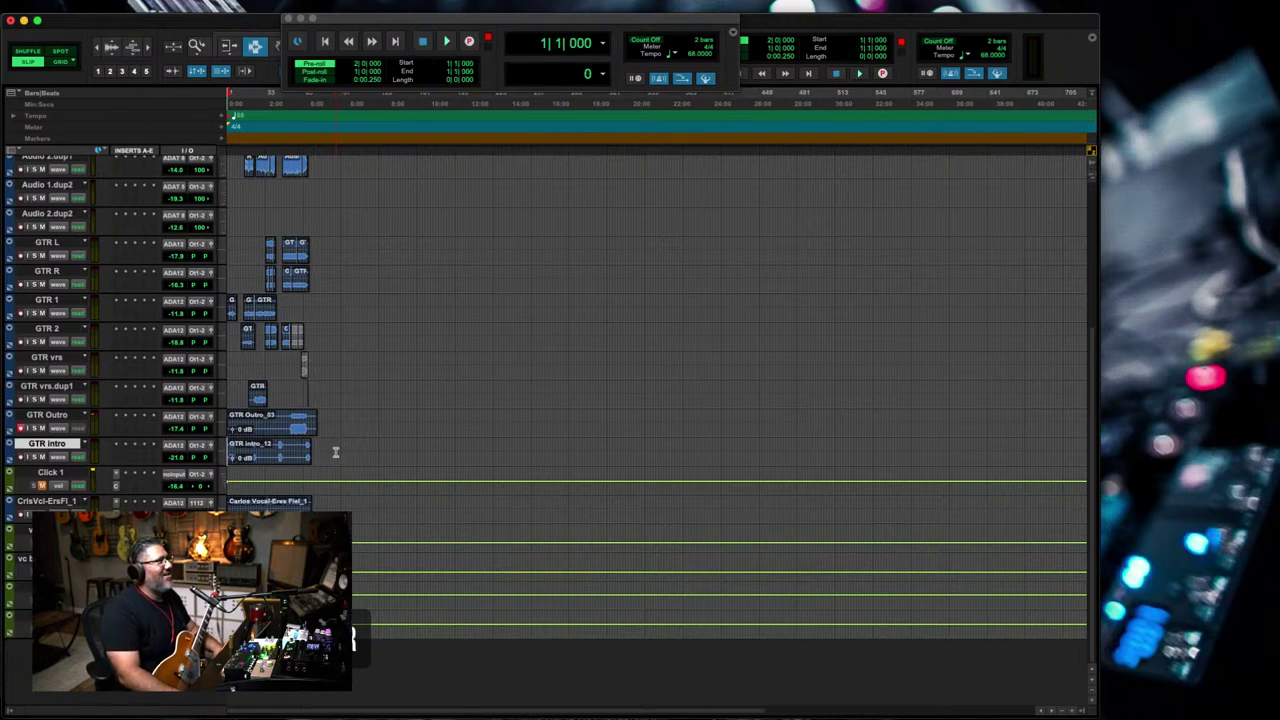
key(space)
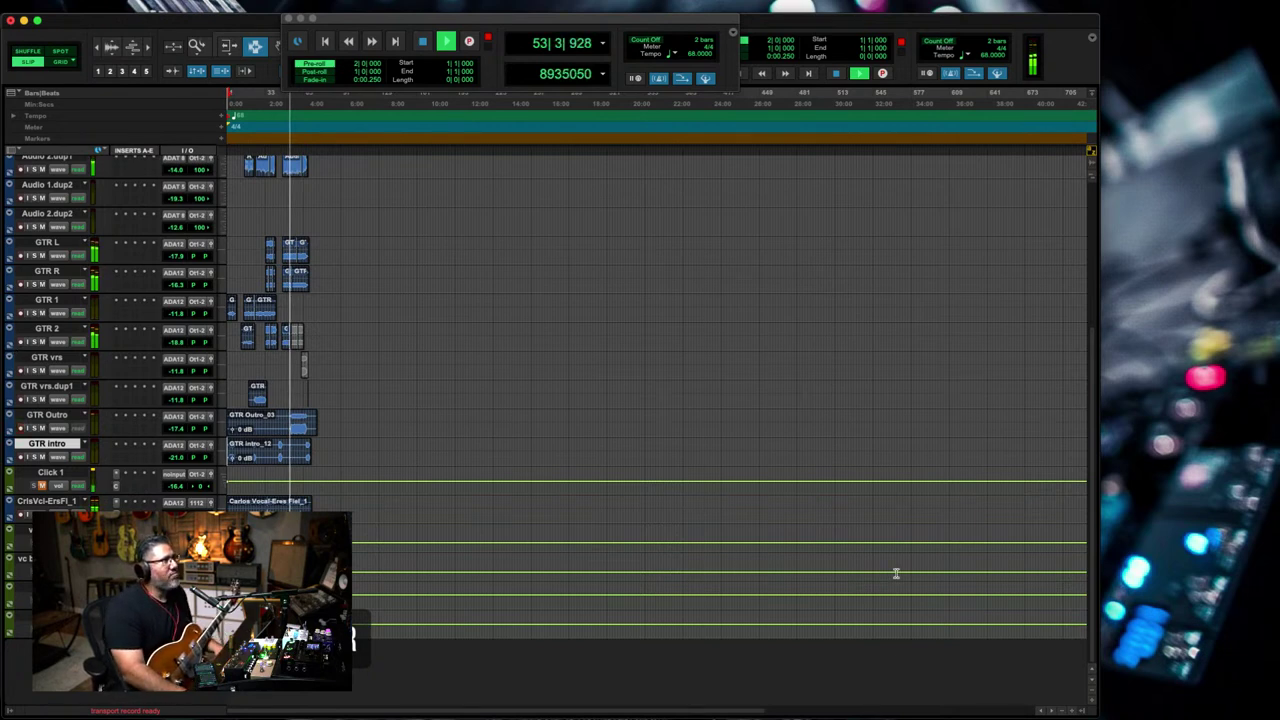
- Rebalance the mix with GTR R at -17.4 dB, GTR Outro at -17.7 dB, and the two vocal compressor buses at -25.2 and -27.2 dB
key(F5)
mouse_move(356, 515)
mouse_down()
mouse_move(227, 510)
mouse_move(355, 518)
mouse_up()
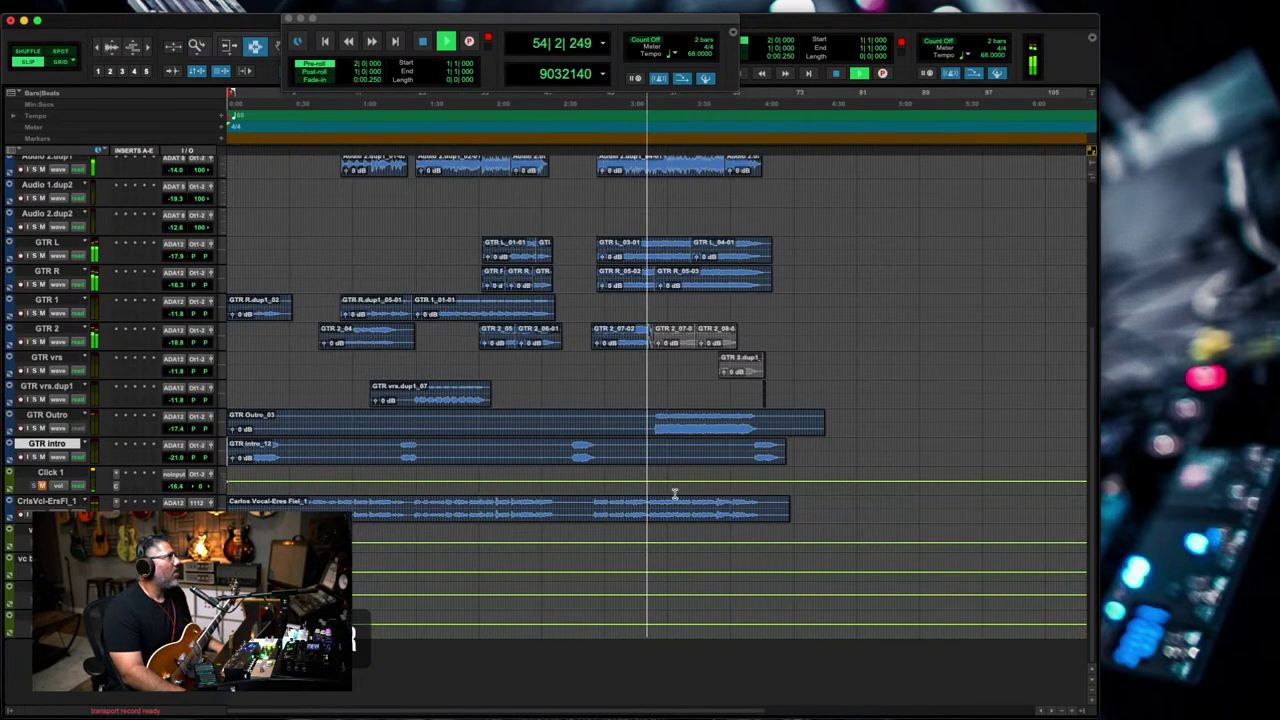
click(633, 268)
key(super+equal)
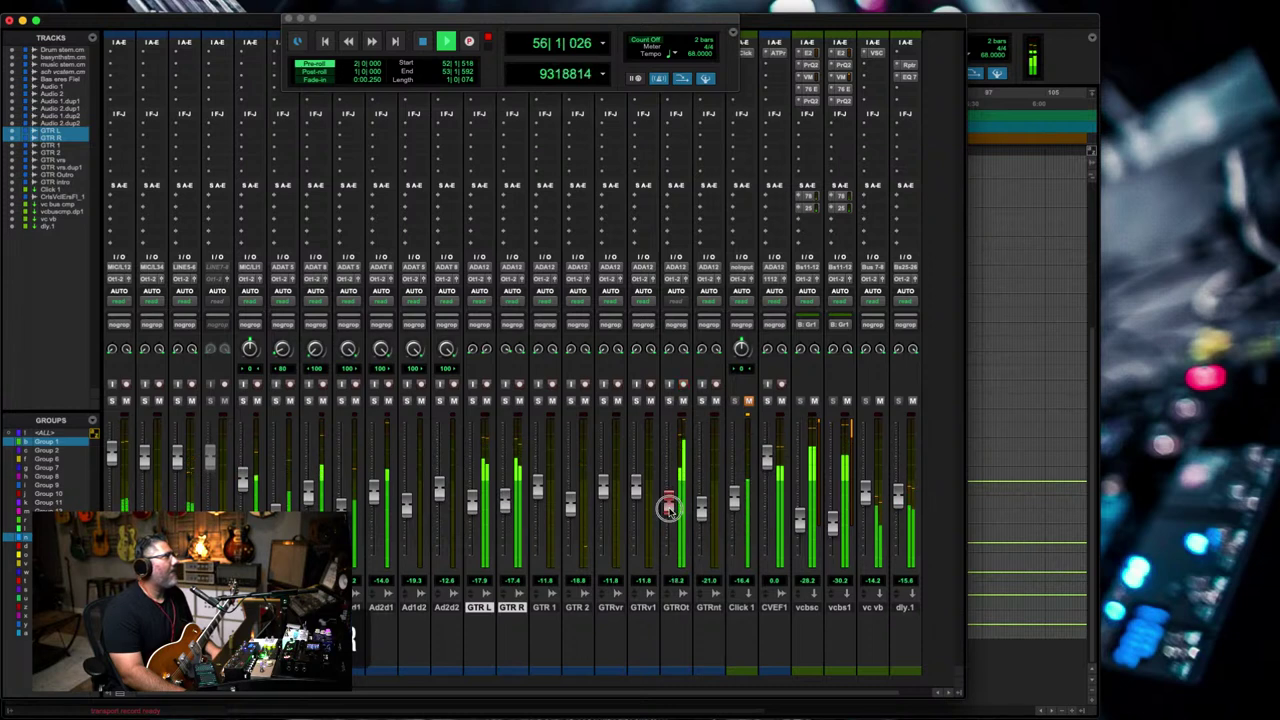
drag(669, 507, 674, 510)
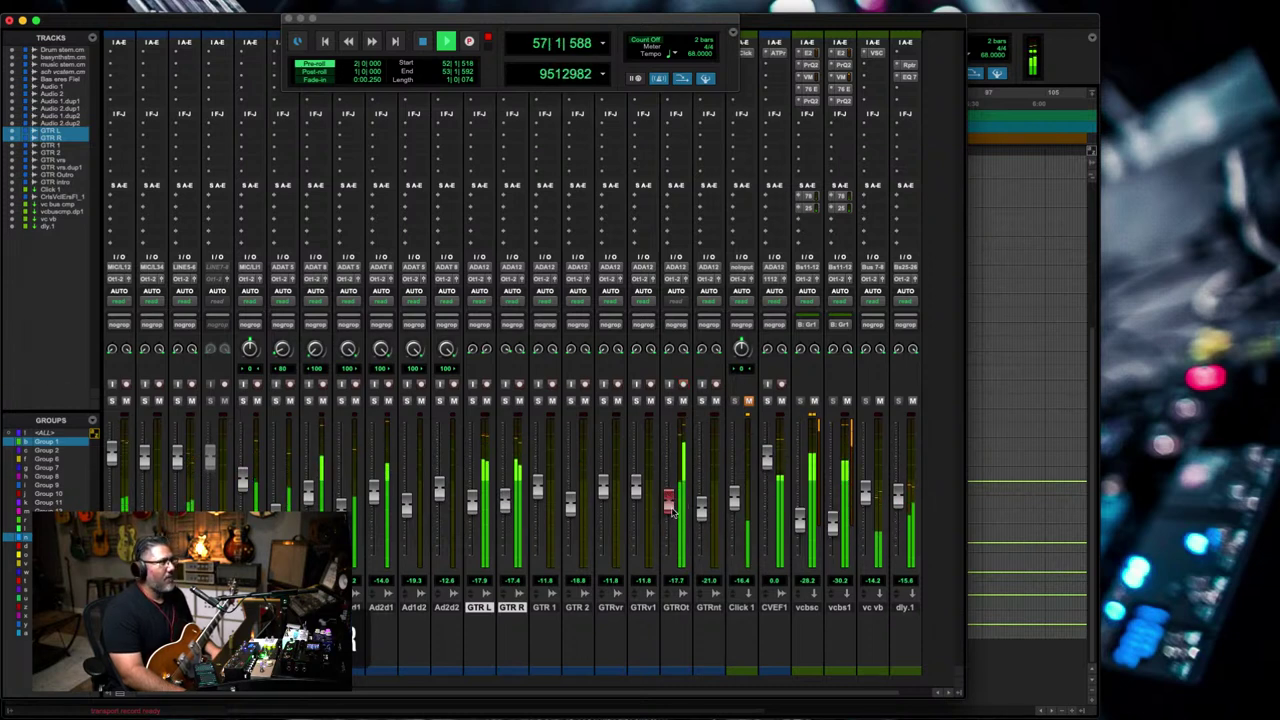
drag(800, 518, 800, 508)
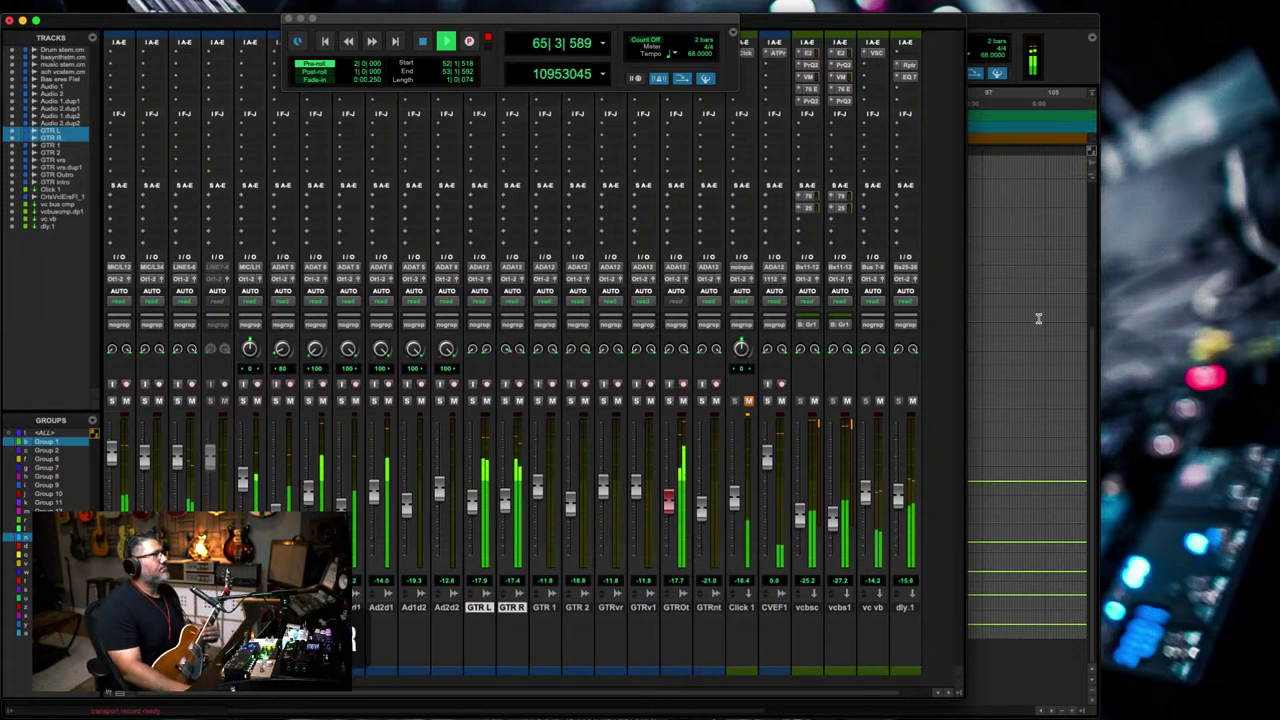
- Delete the tiny leftover clip on the GTR vrs.dup1 track near bar 69
key(super+equal)
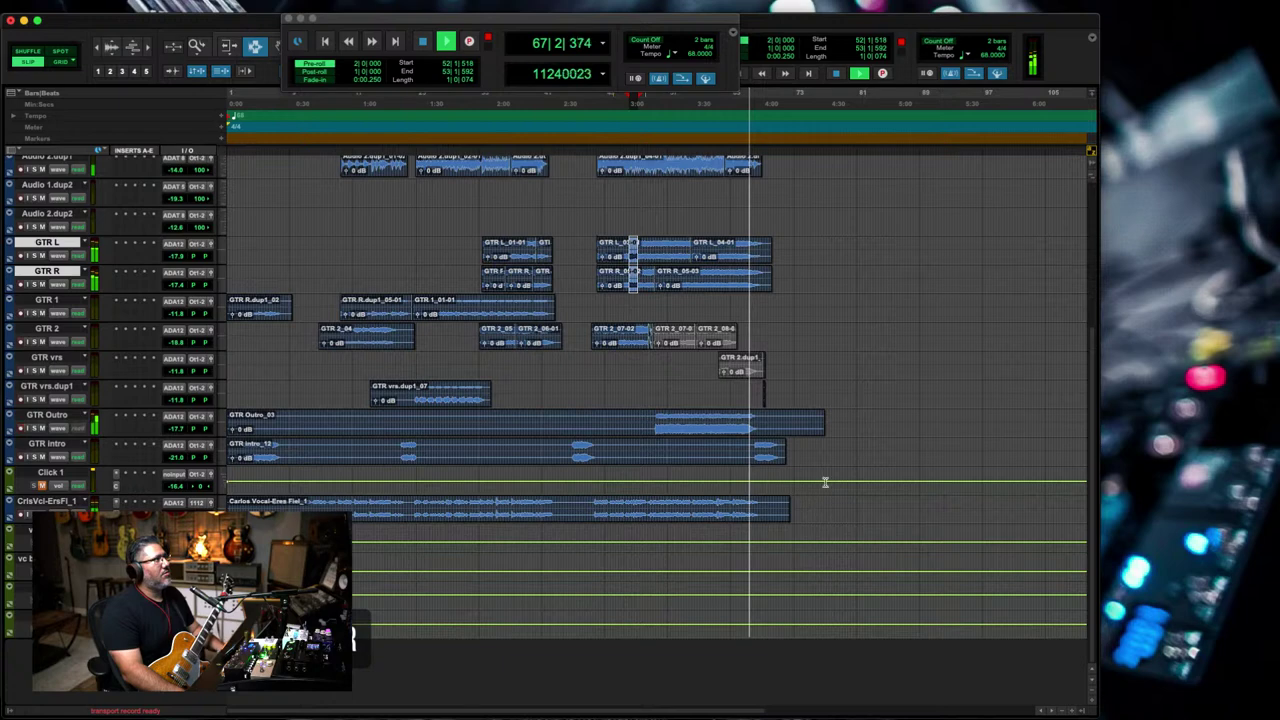
key(F5)
drag(813, 405, 690, 391)
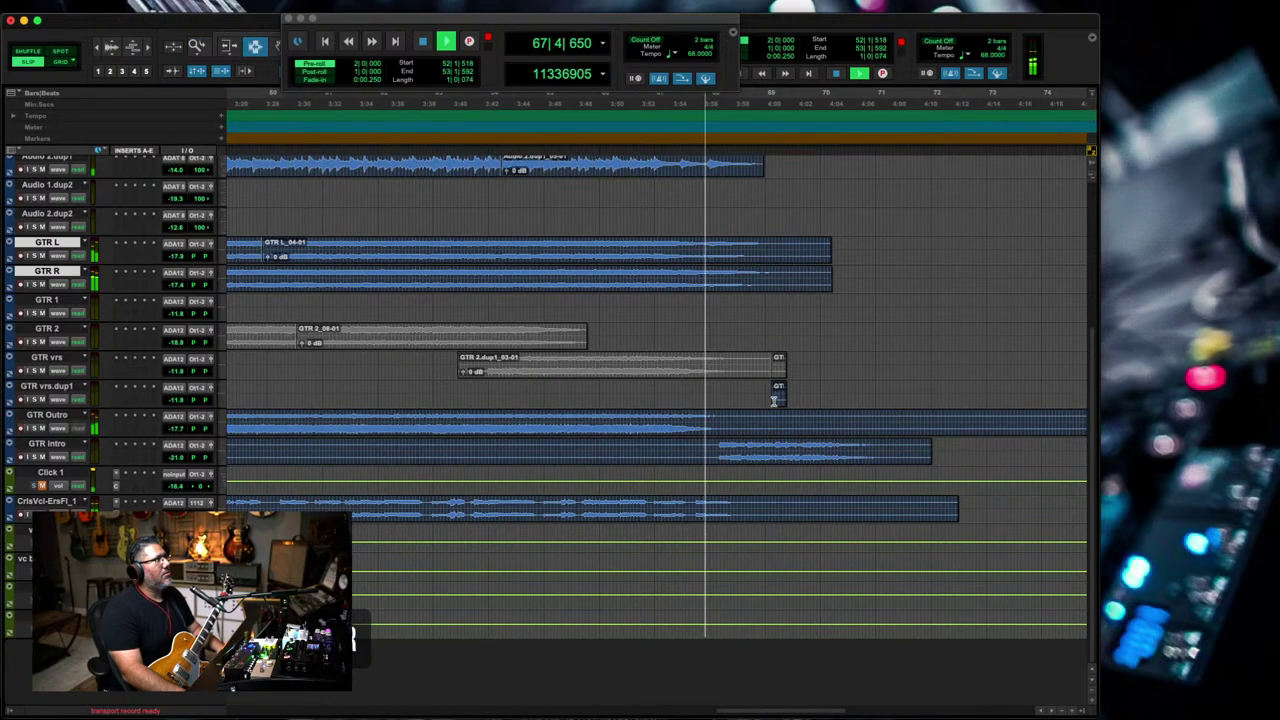
click(774, 398)
click(776, 398)
click(734, 450)
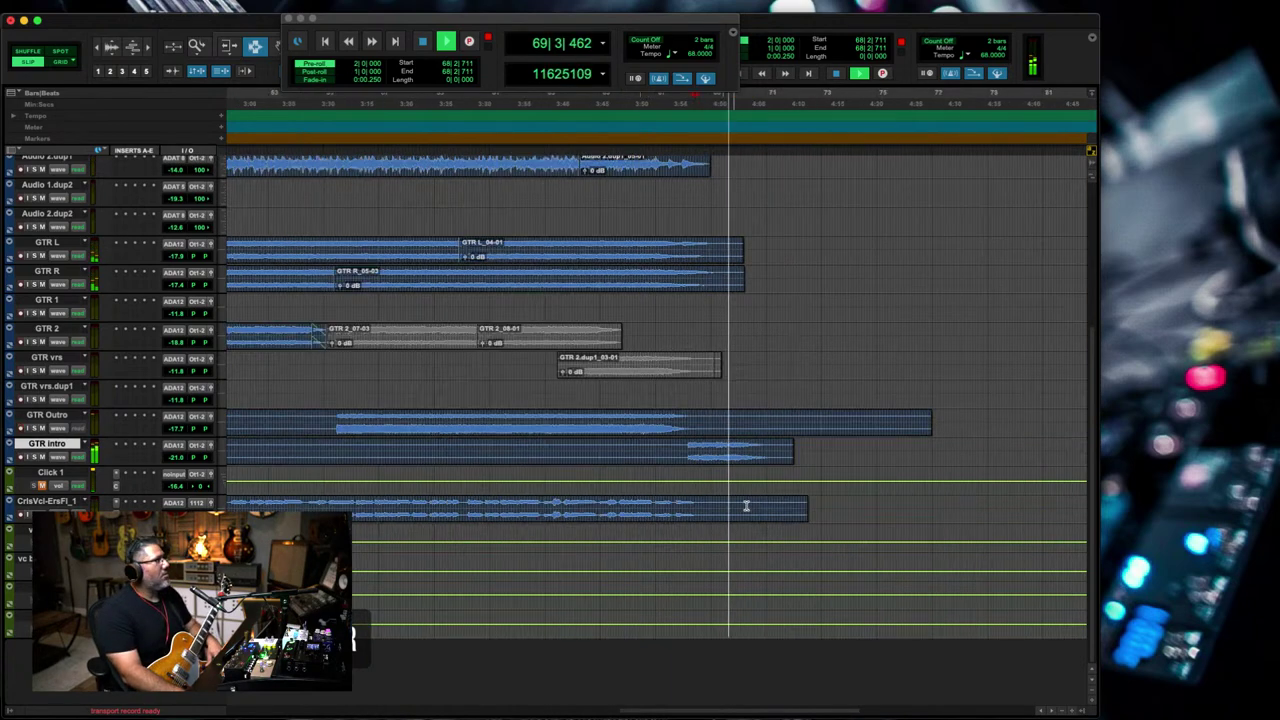
- Stop playback and move the Click 1 track to the end of the track list, below the vocal bus and effects tracks
key(r)
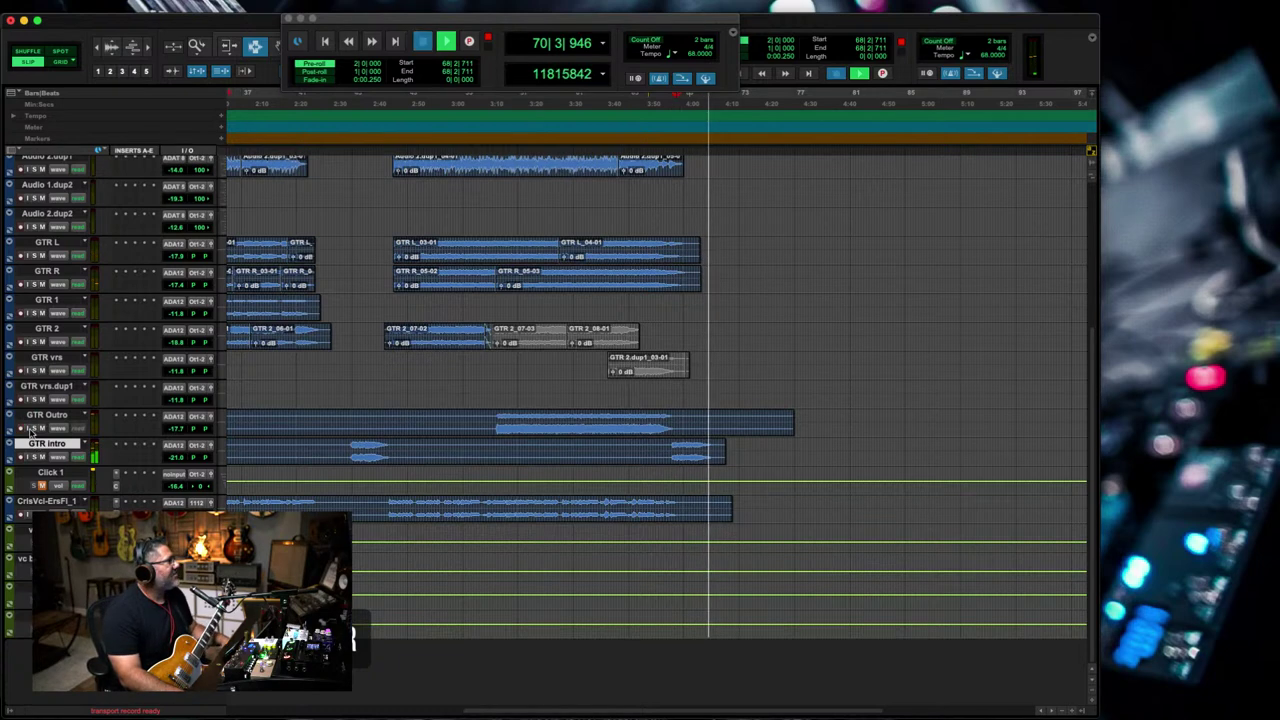
key(space)
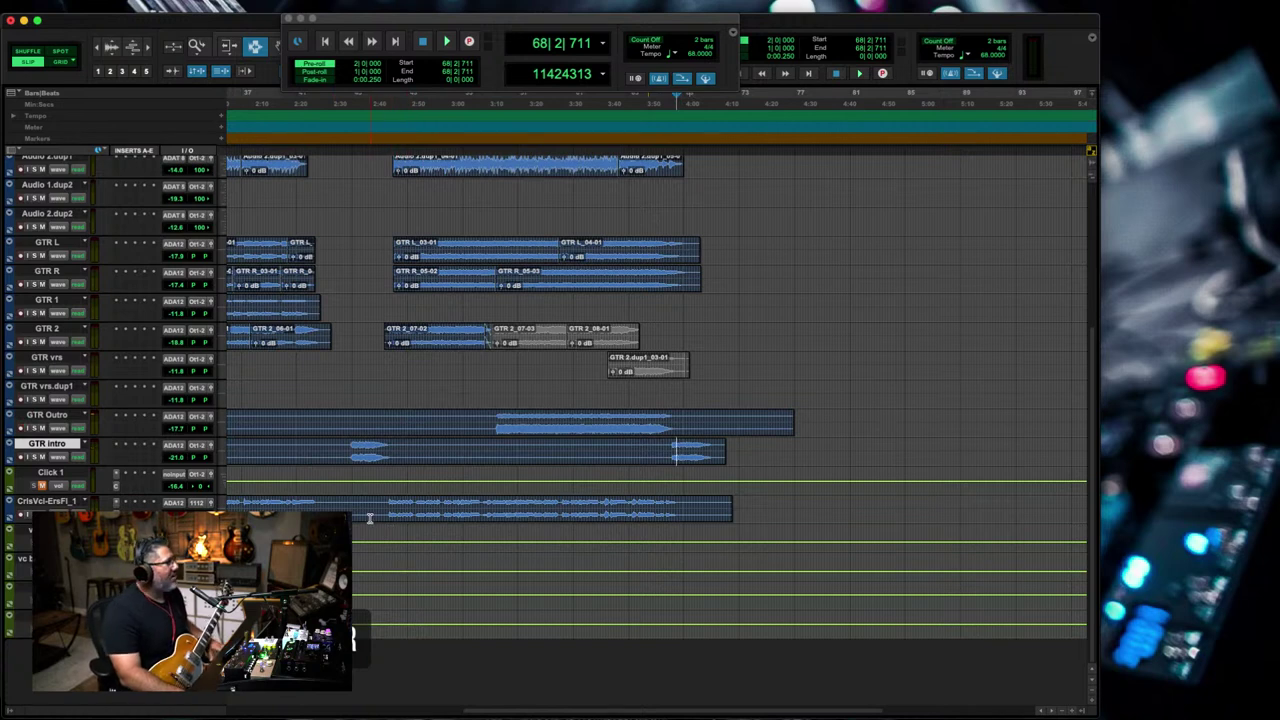
click(380, 450)
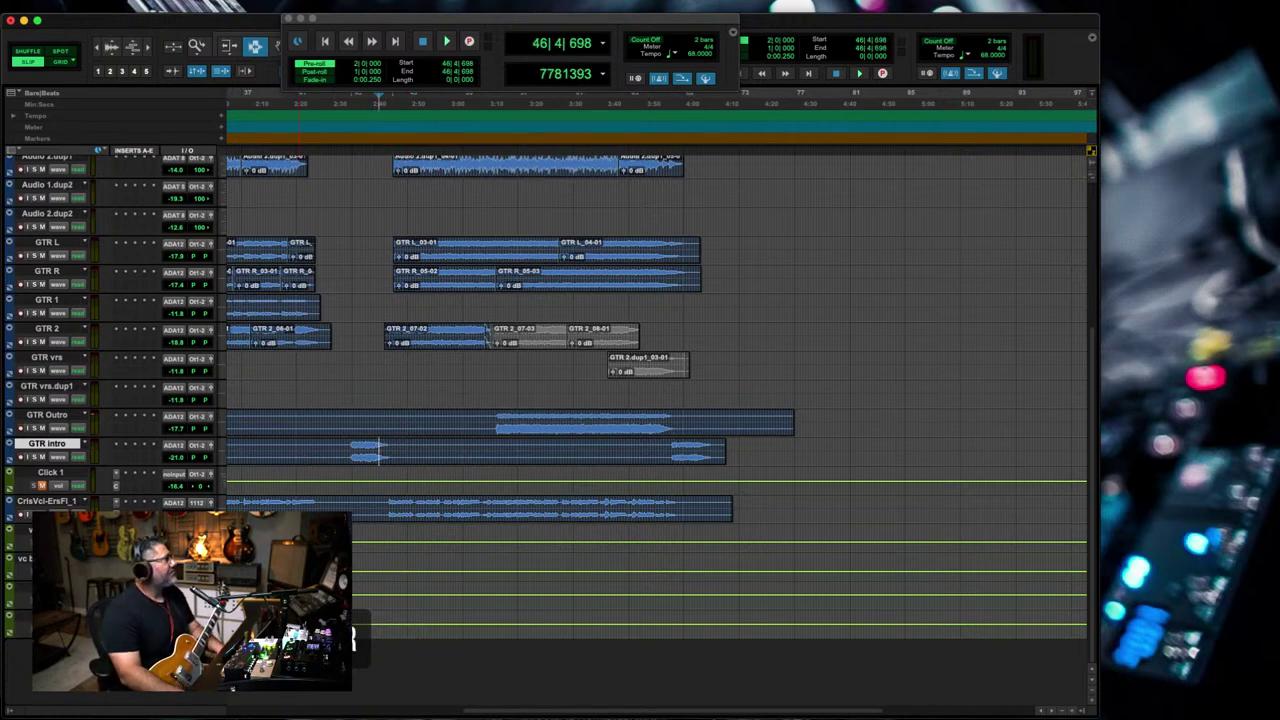
click(62, 472)
drag(62, 472, 62, 625)
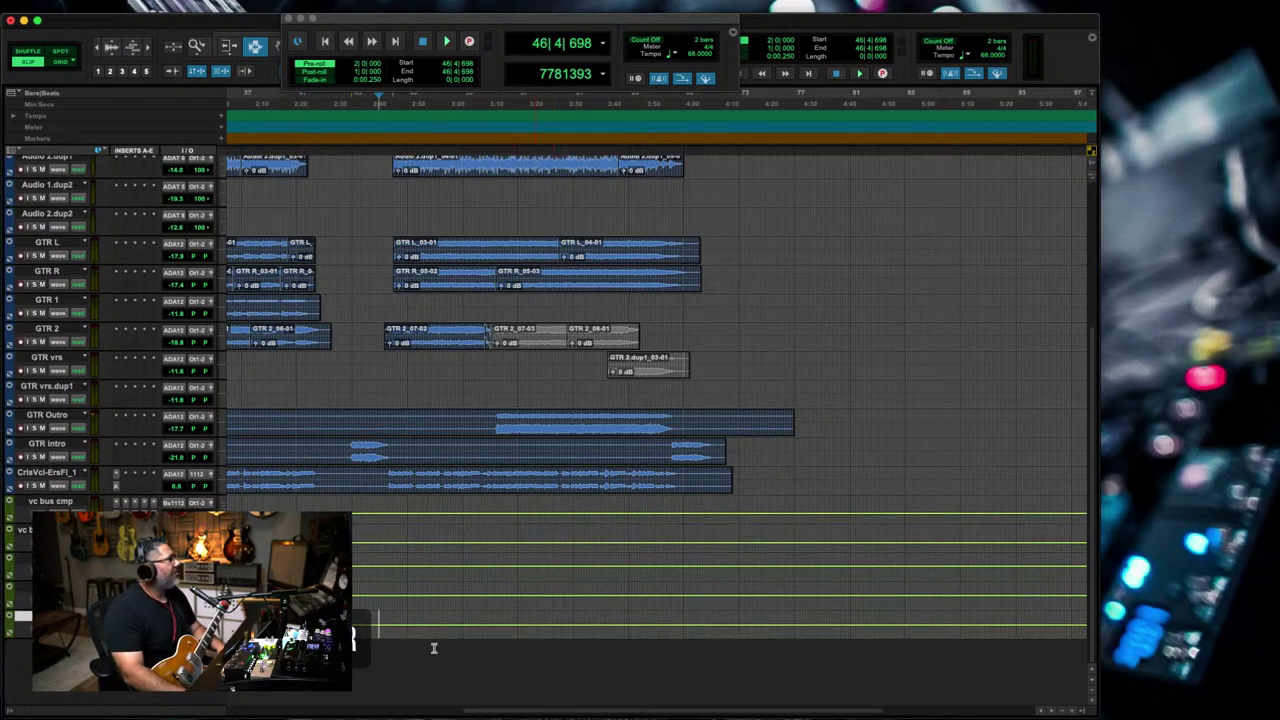
click(464, 481)
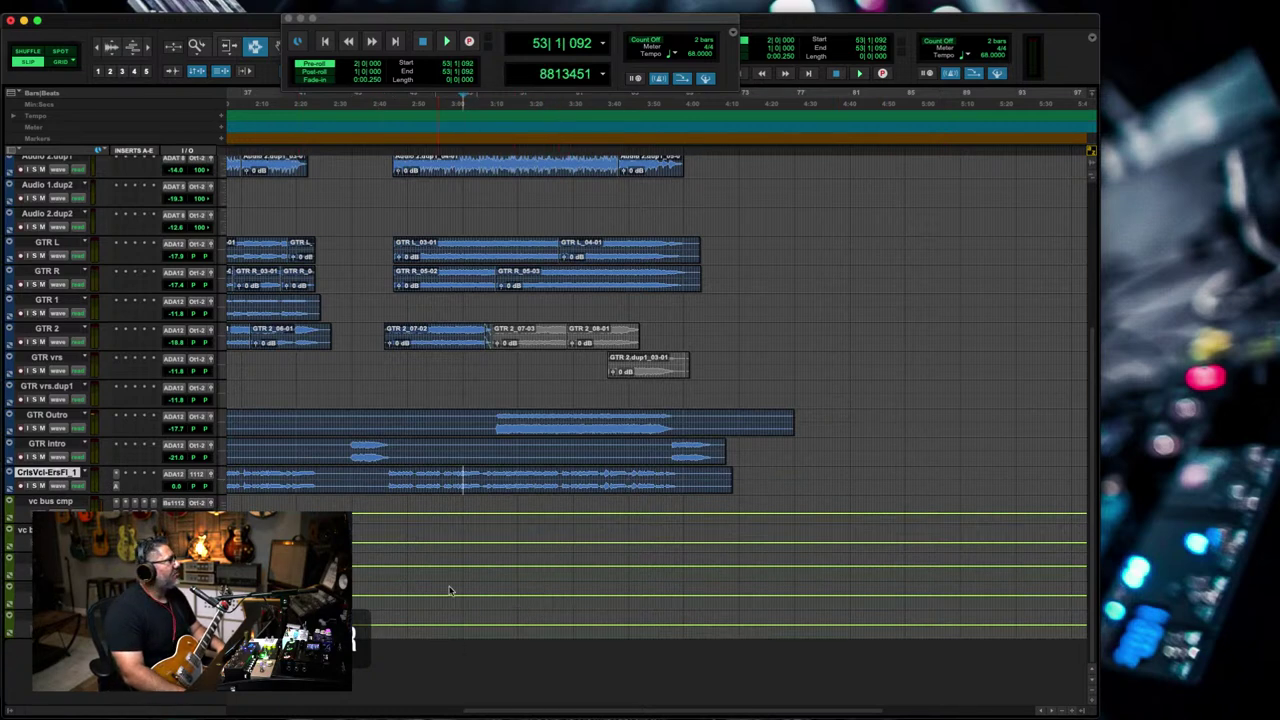
- Rename the Audio 1 track as "Gtr L"
click(738, 452)
scroll(740, 452, up, 5)
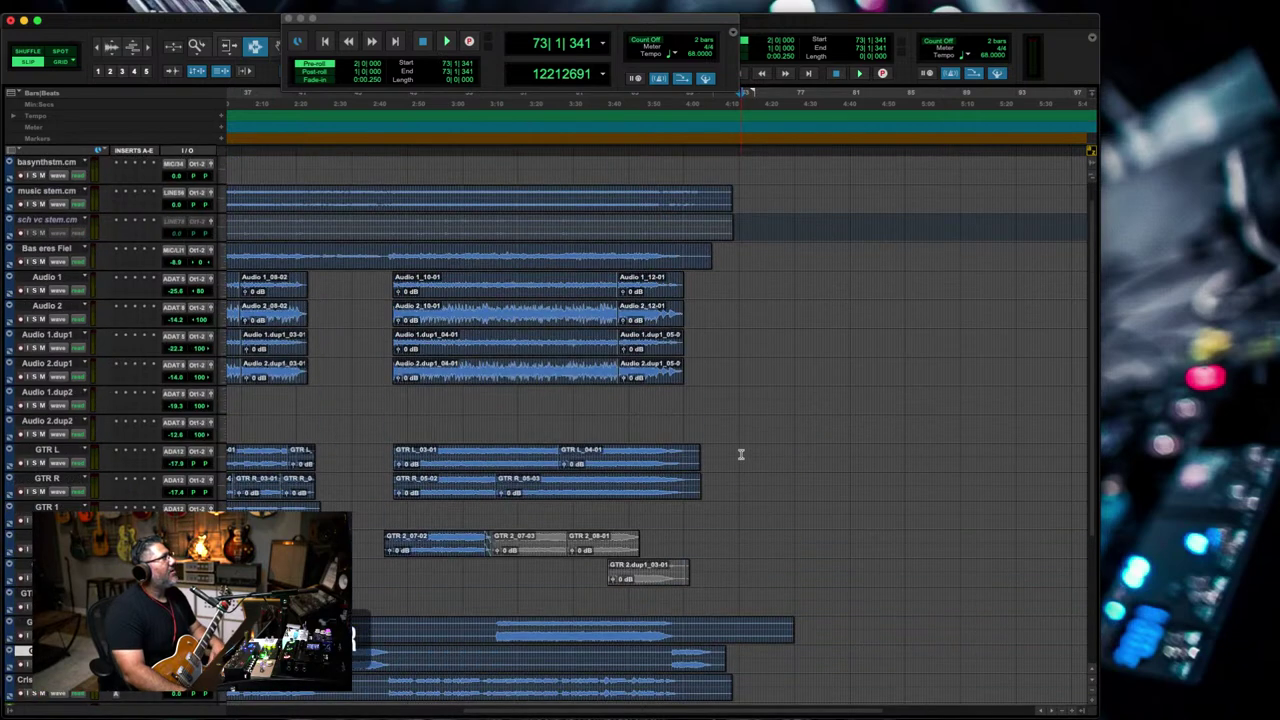
key(r)
key(r)
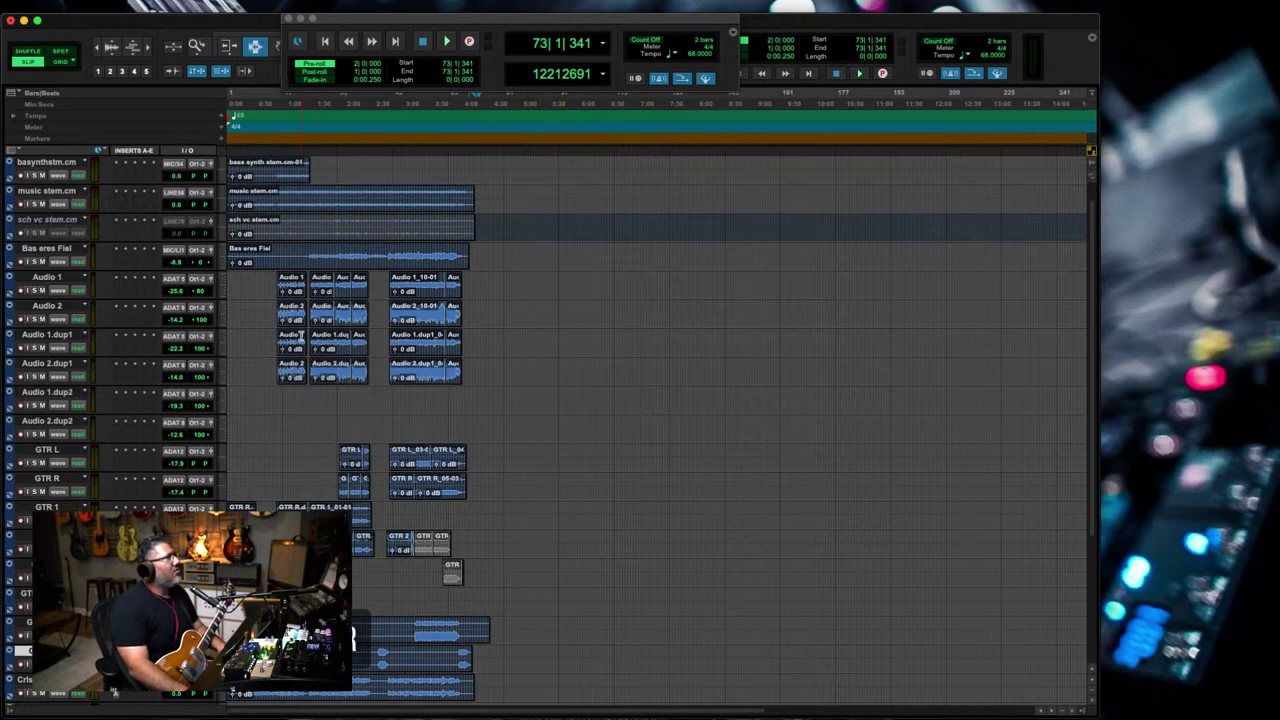
double_click(62, 280)
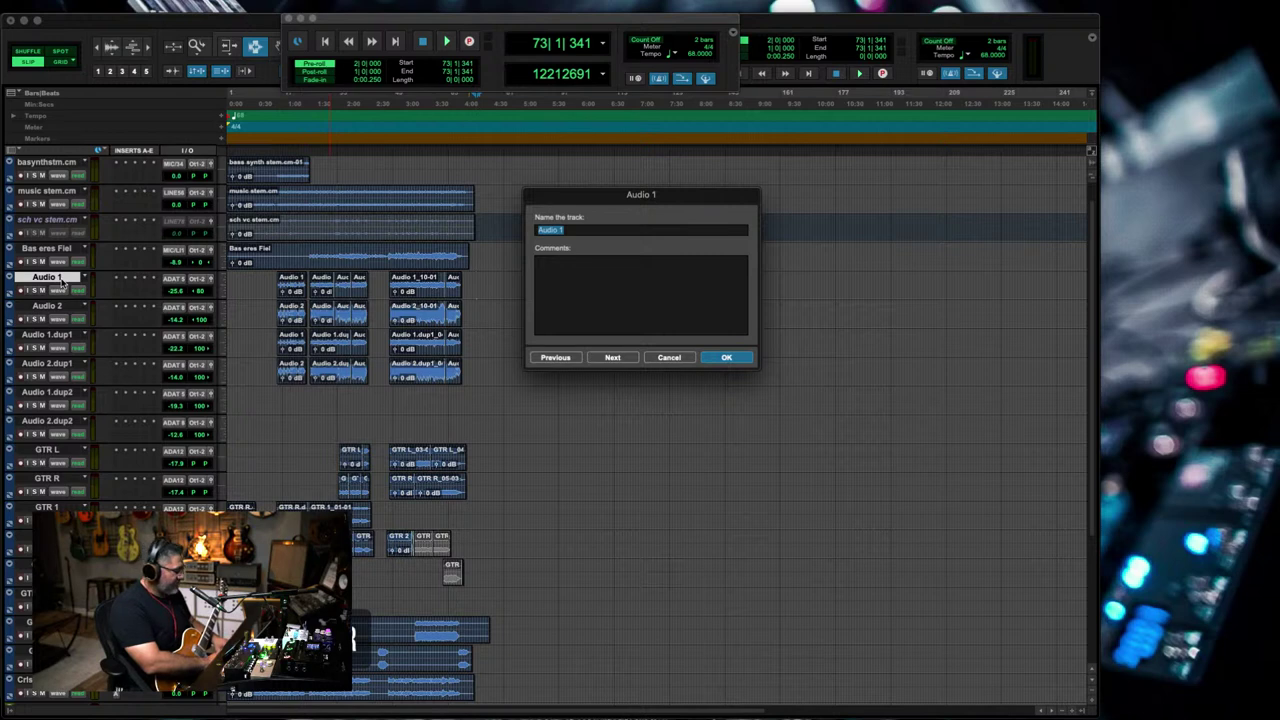
text(Gtr L)
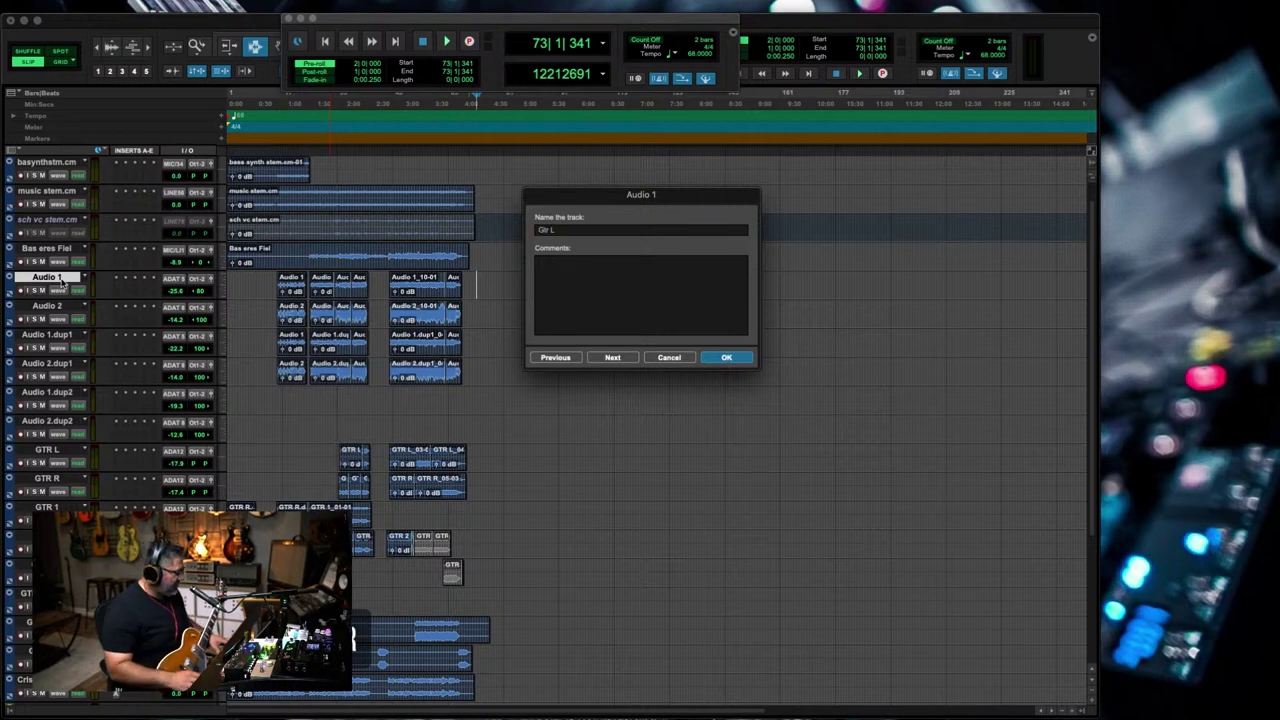
key(super+a)
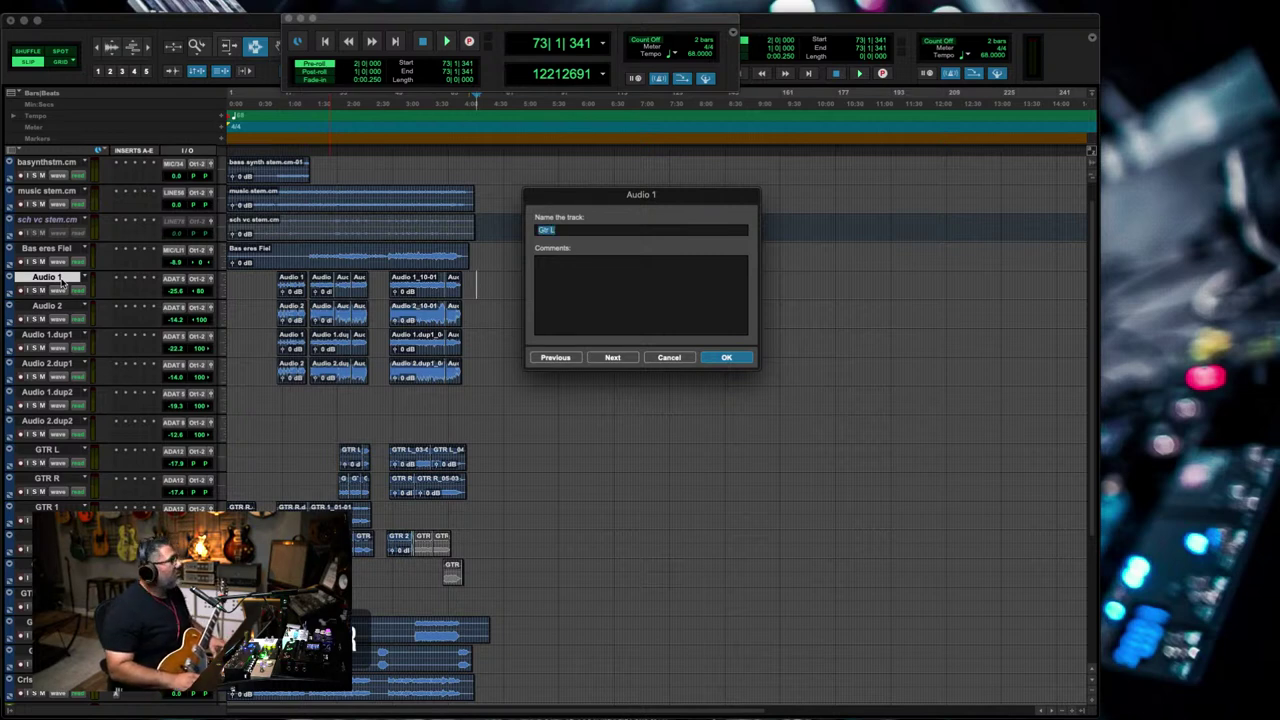
key(Return)
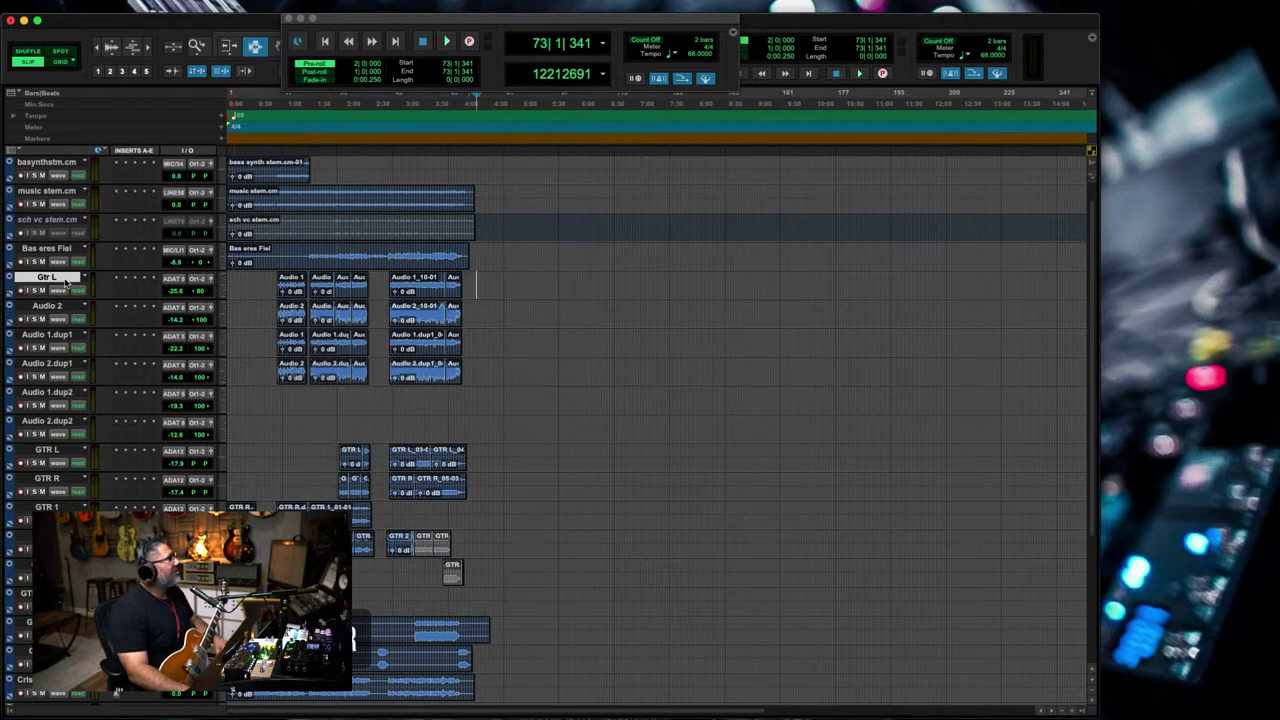
- Rename the Gtr L track as "Acstc Dir L" and copy the new name for reuse
double_click(66, 284)
text(Acstc Dir L)
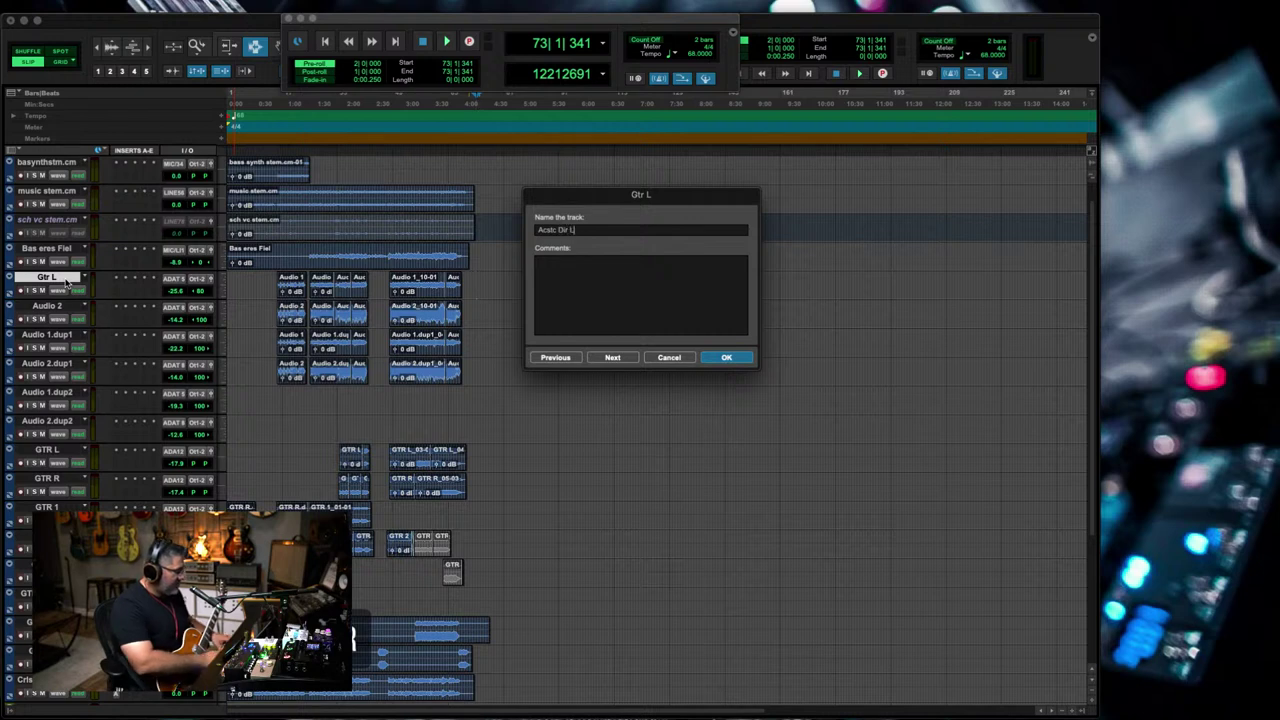
key(super+a)
key(super+c)
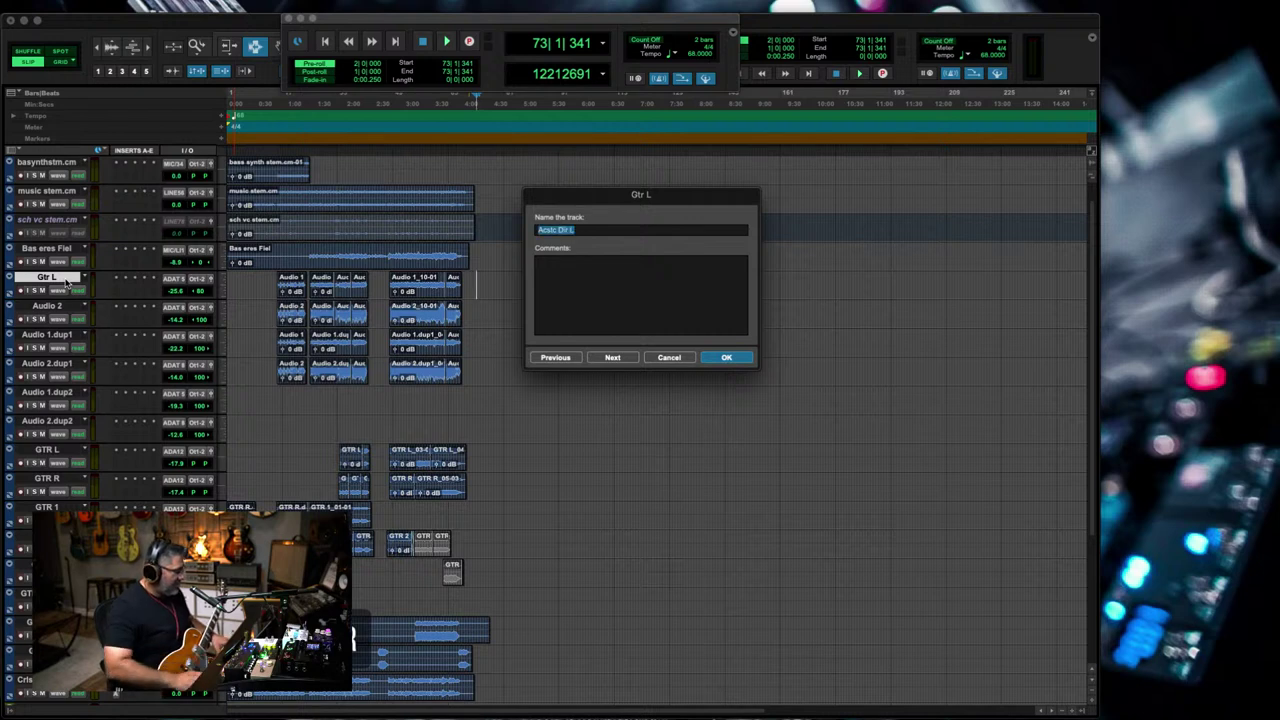
key(Return)
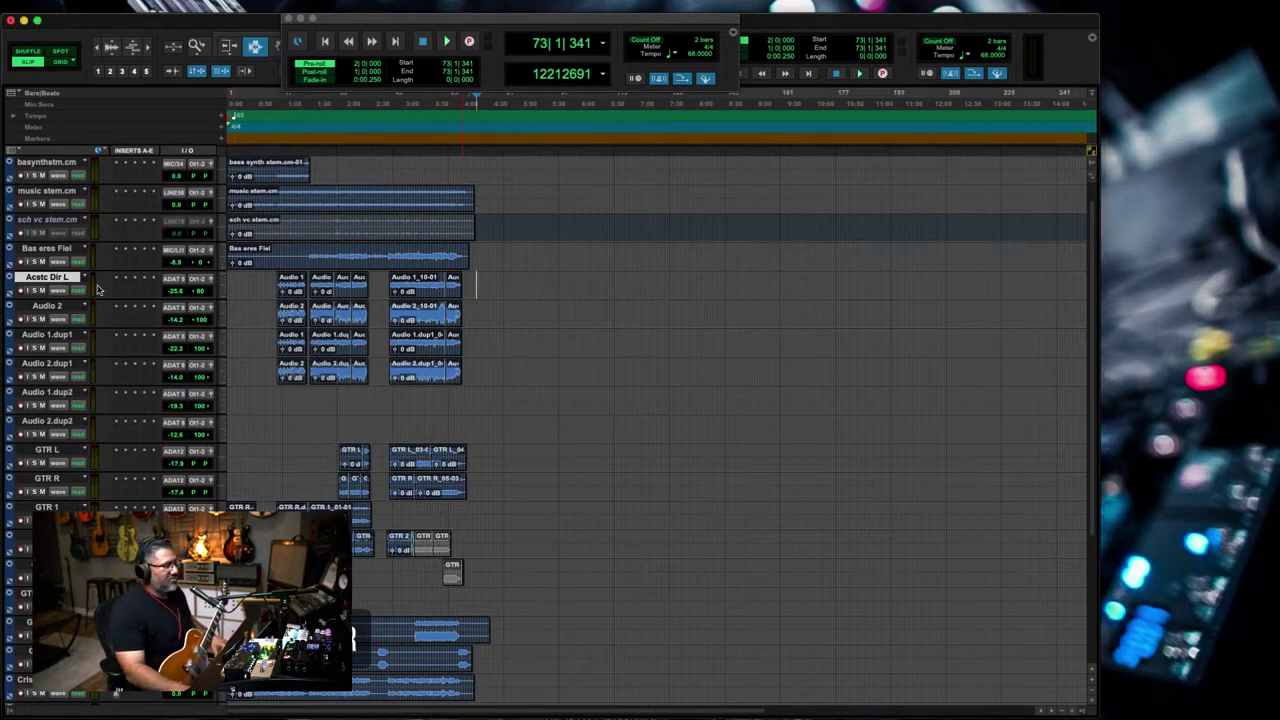
- Rename the Audio 1.dup1 track as "Acstc Dir R", reusing the copied name
double_click(62, 336)
key(super+v)
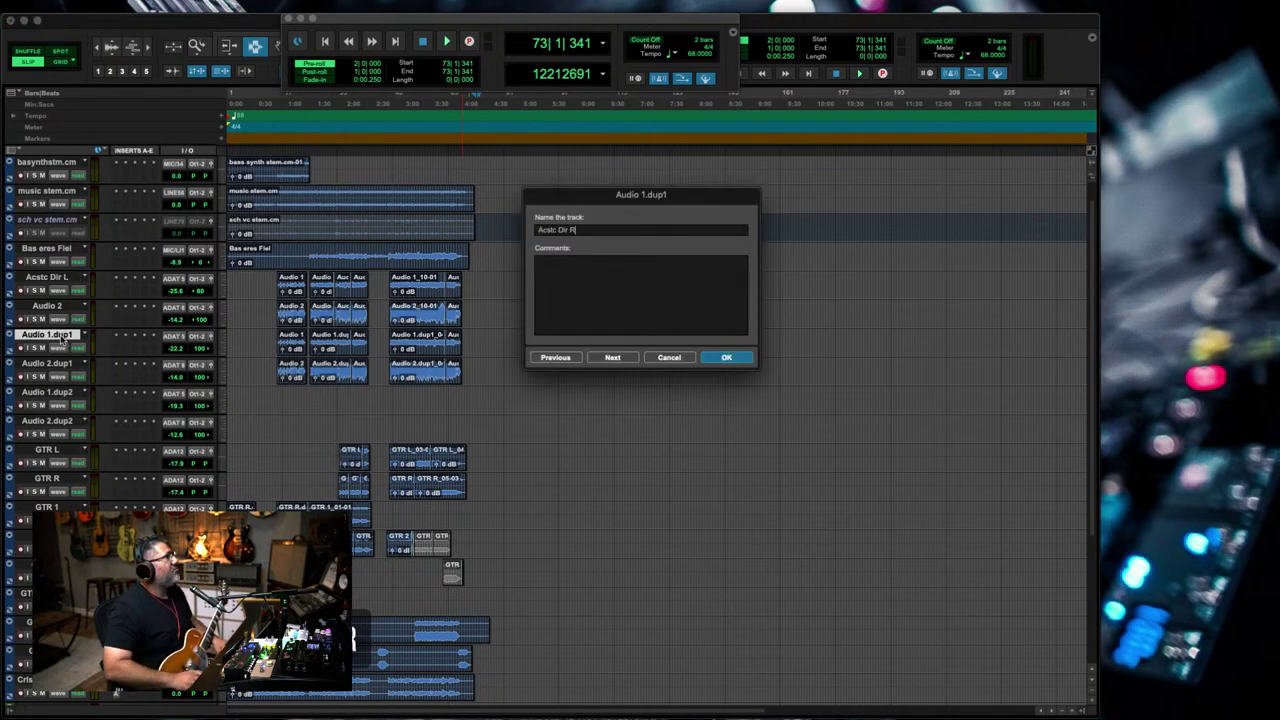
key(Return)
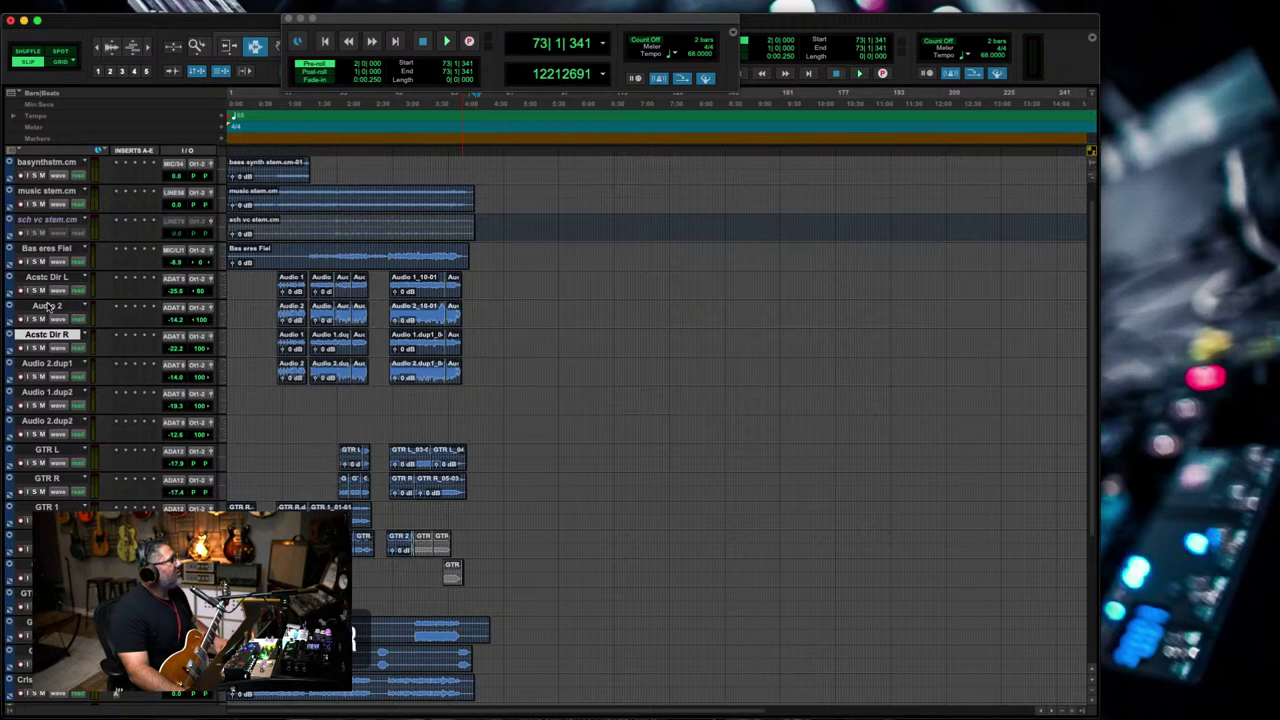
- Rename the Audio 2 track as "Acstc Mic L" and copy that name for reuse
double_click(47, 306)
text(Acstc Dir L)
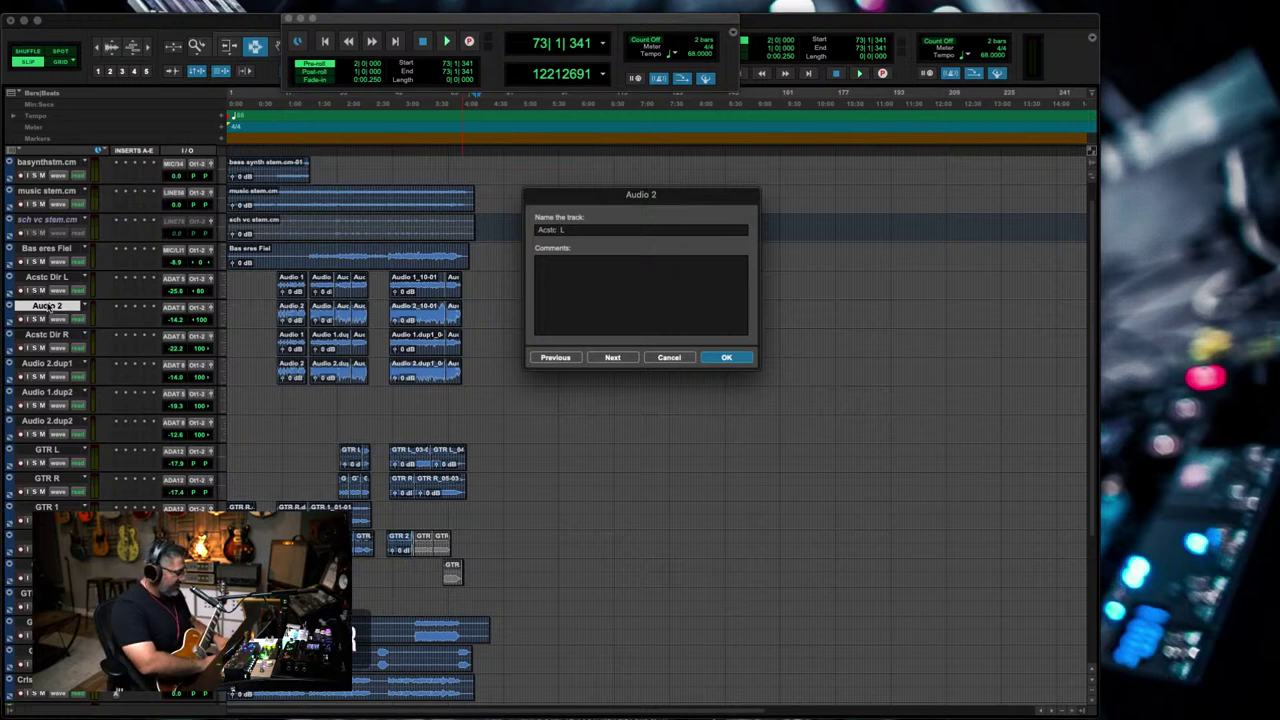
key(super+a)
key(super+c)
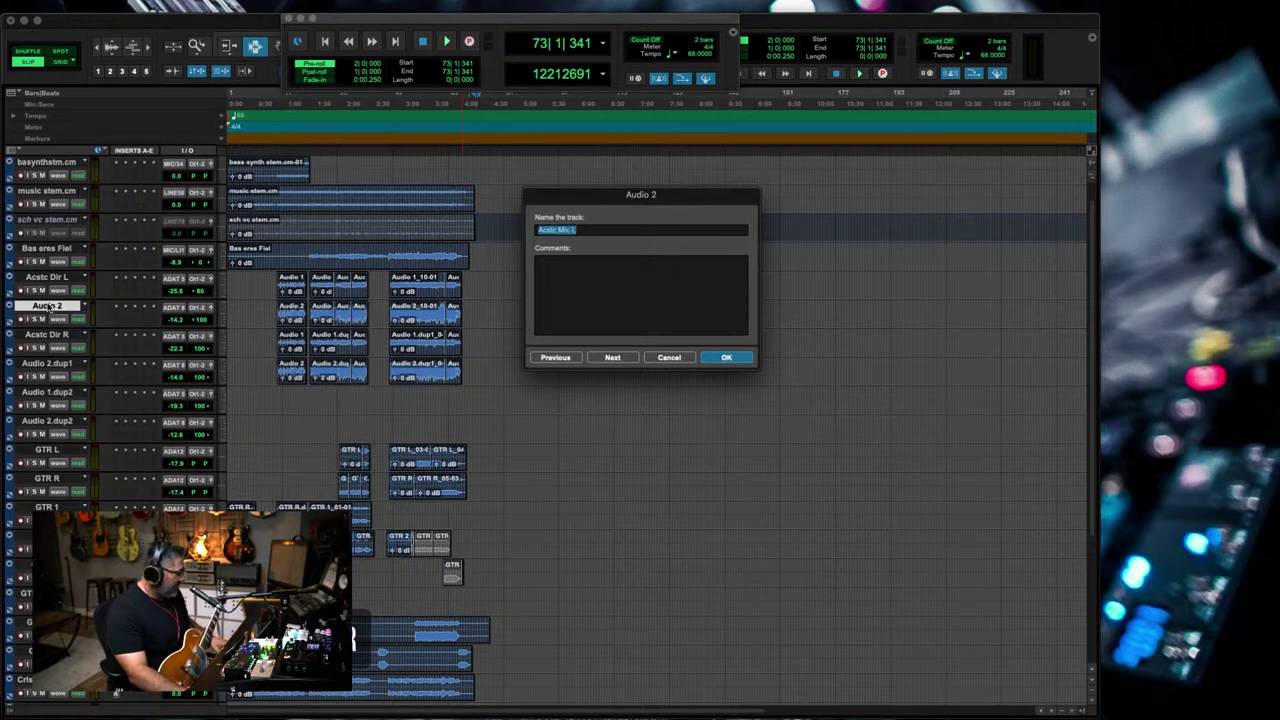
key(Return)
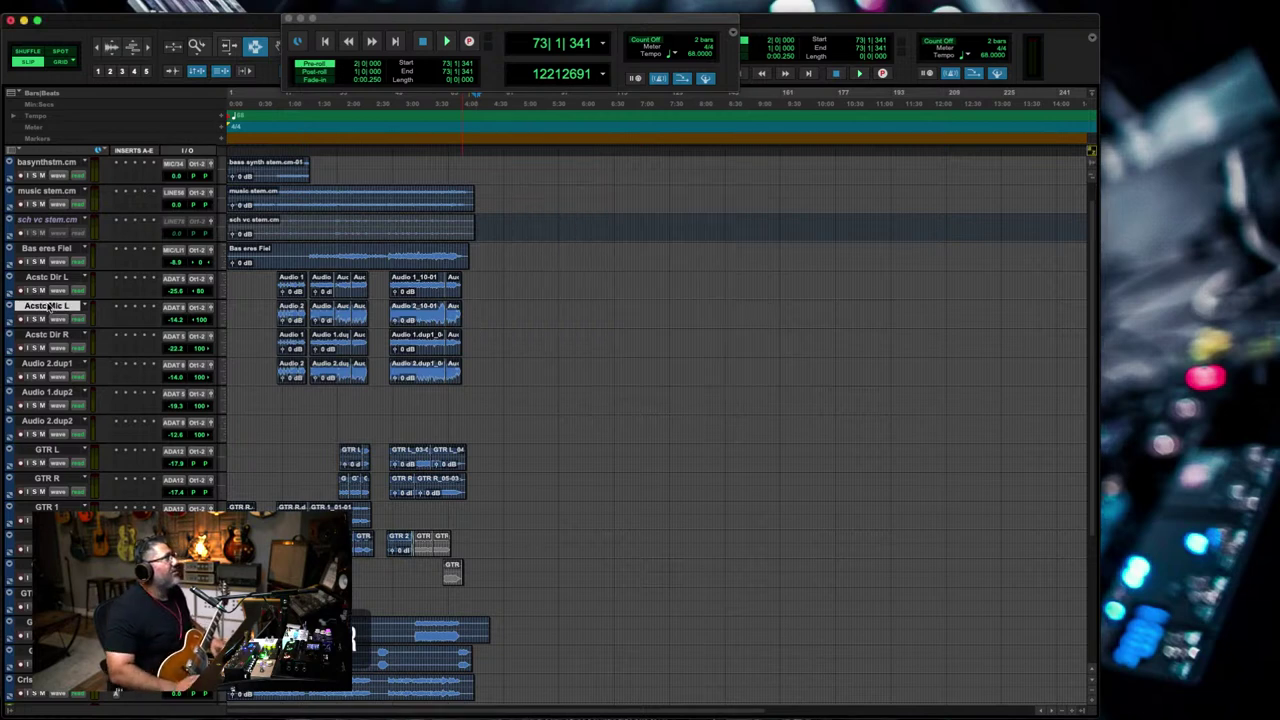
- Rename the Audio 2.dup1 track as "Acstc Mic R", reusing the copied name with a changed final letter
double_click(44, 373)
key(super+v)
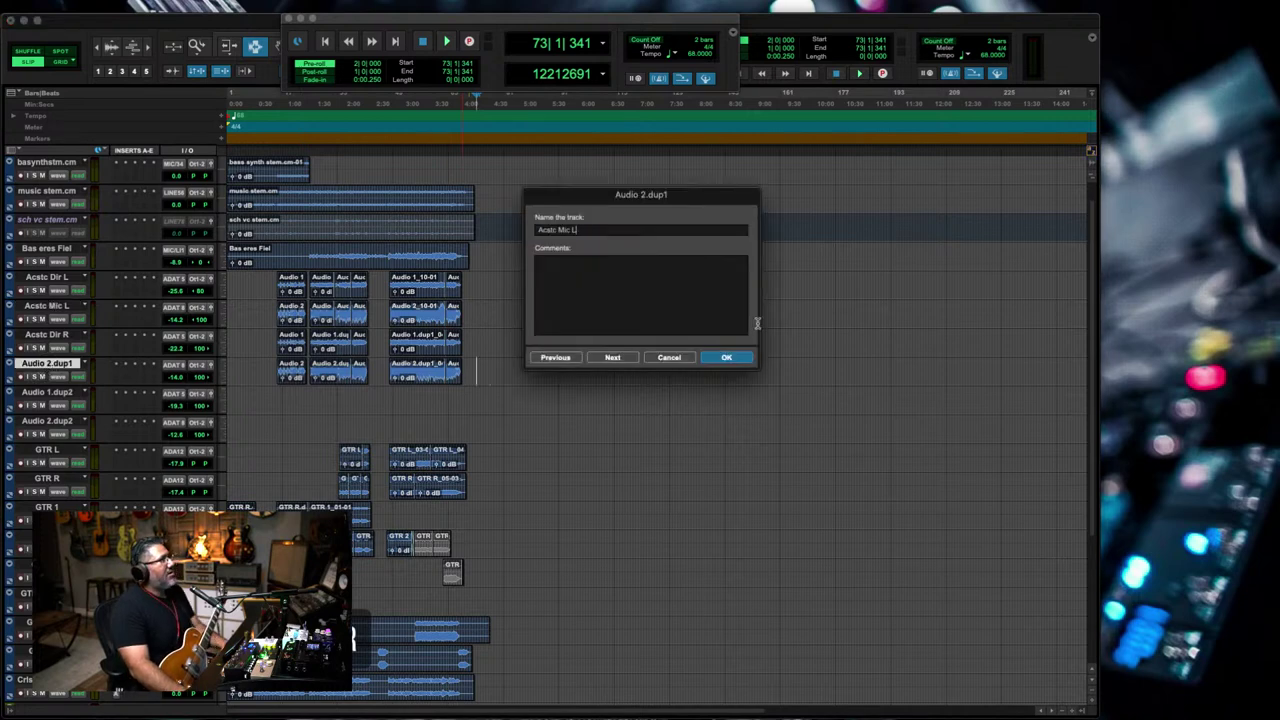
click(742, 357)
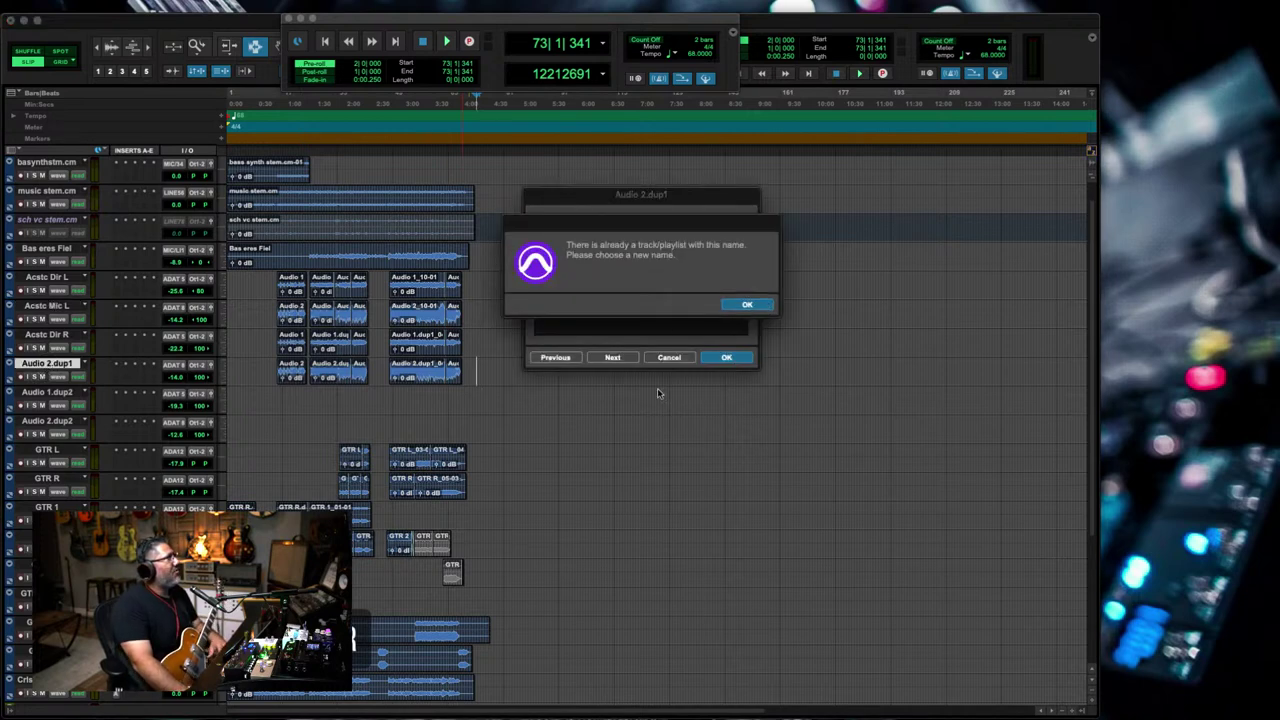
click(748, 306)
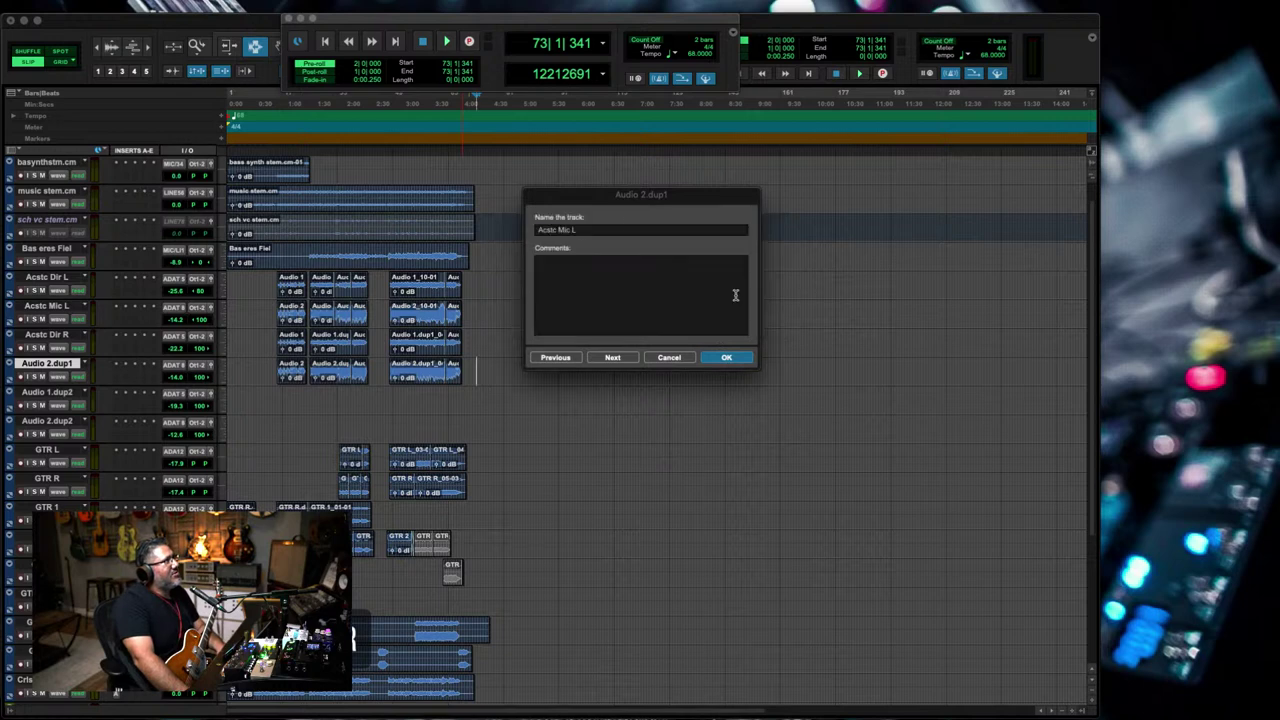
click(587, 230)
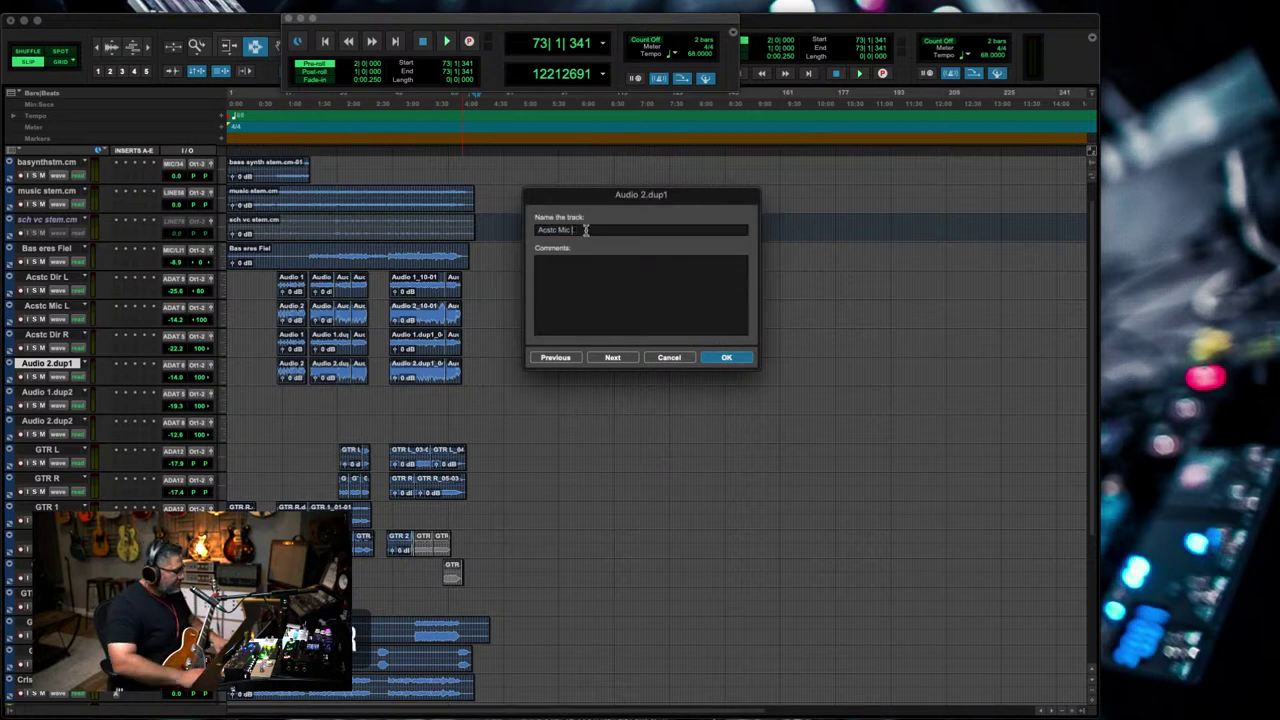
key(Return)
- Select across the Acstc Dir L and Acstc Mic L tracks and create a track group from the pair
click(355, 305)
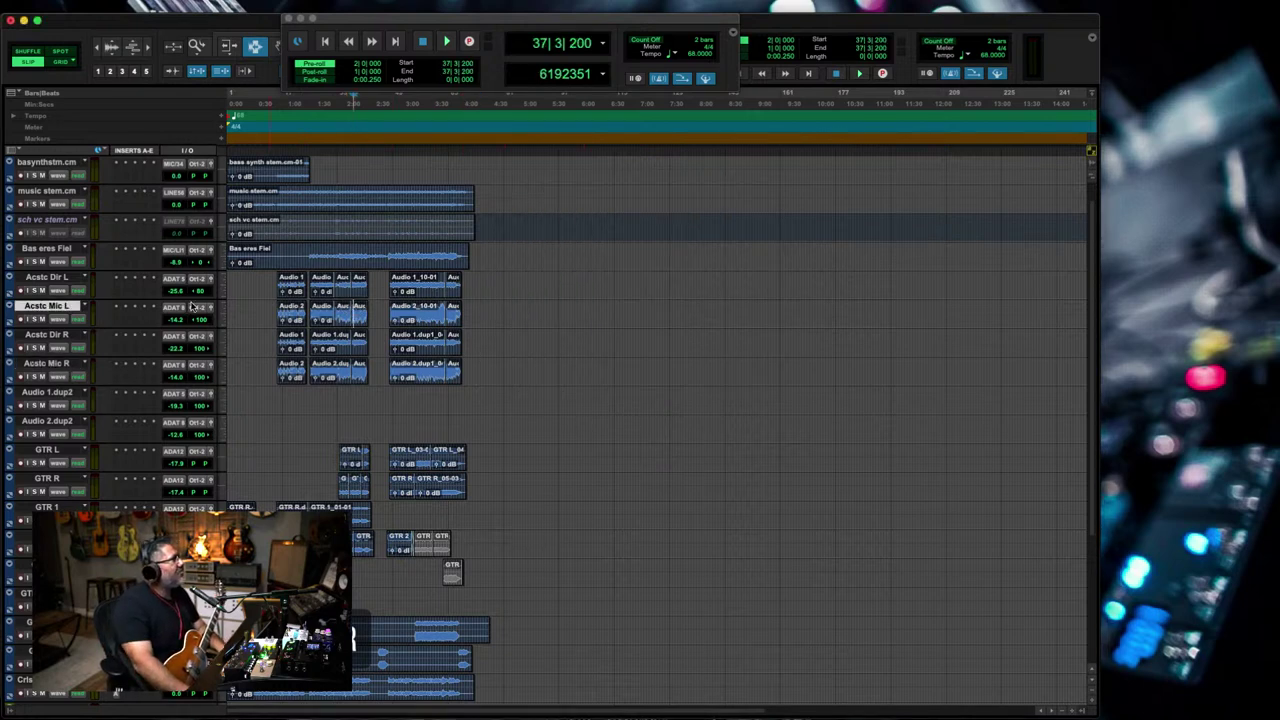
click(240, 300)
drag(240, 298, 274, 361)
key(super+g)
key(Return)
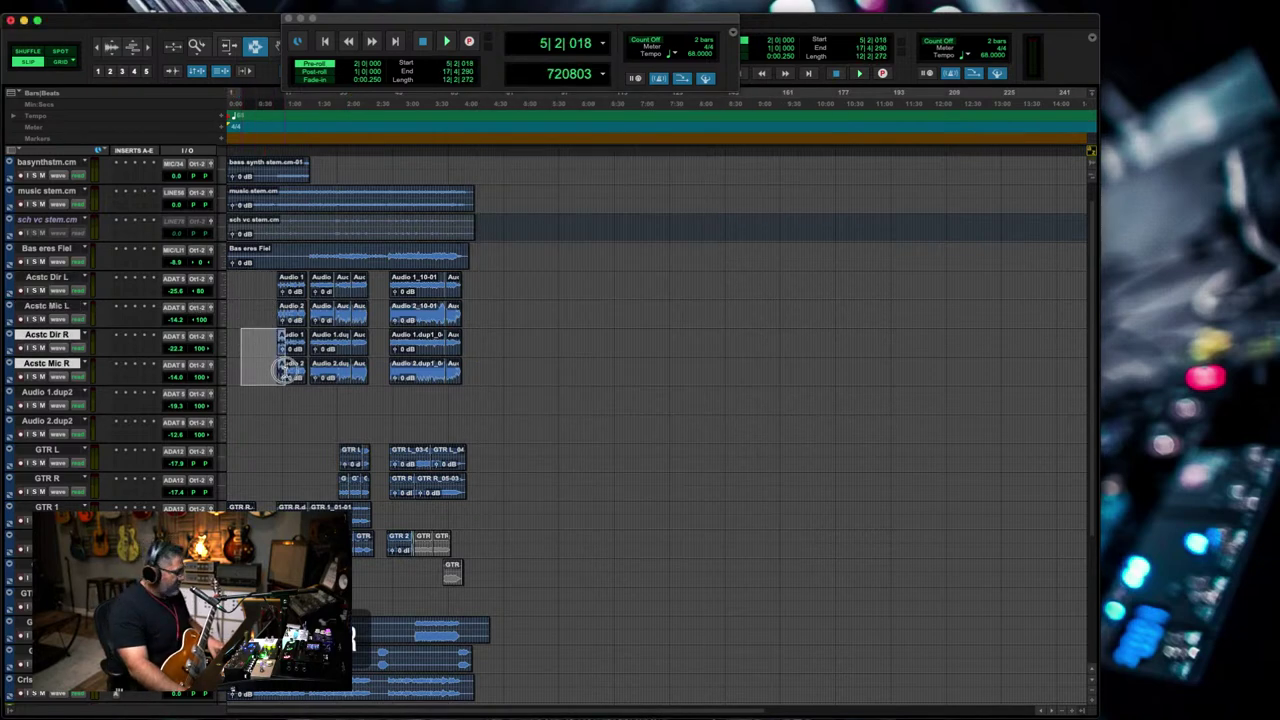
- Create a second track group from the Acstc Dir R and Acstc Mic R tracks and clear the range selection
key(super+g)
key(Return)
click(505, 358)
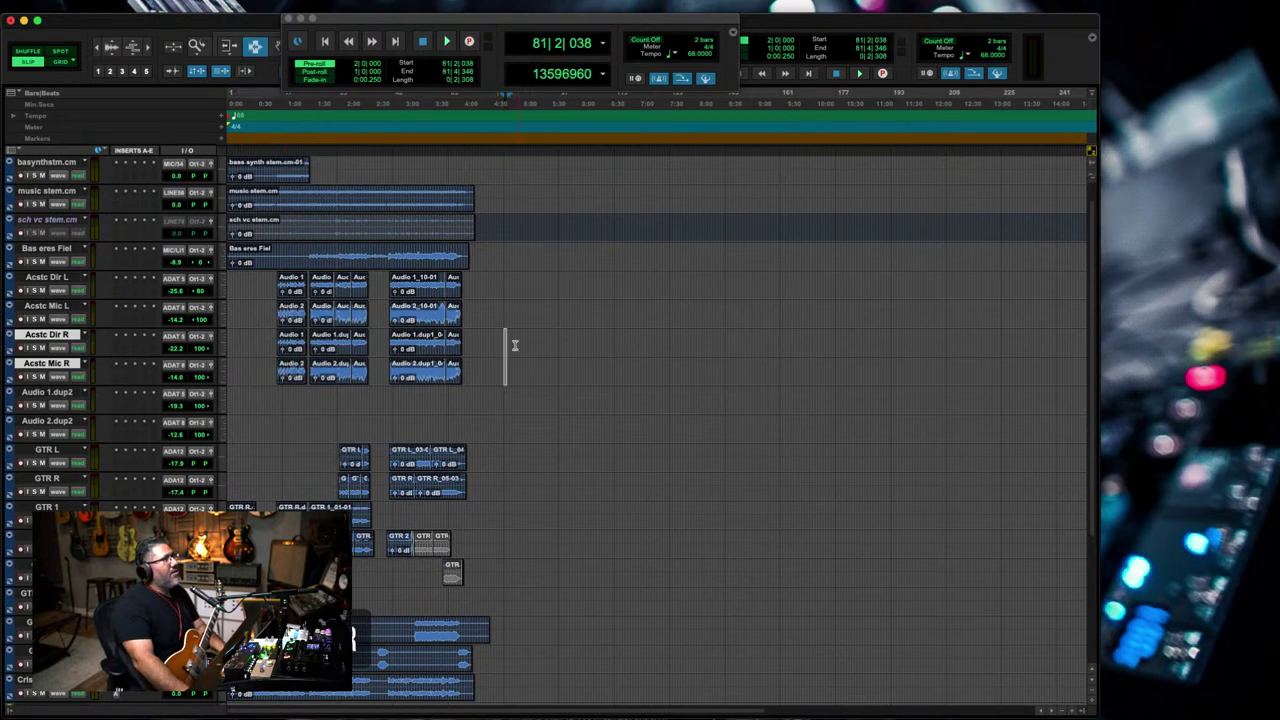